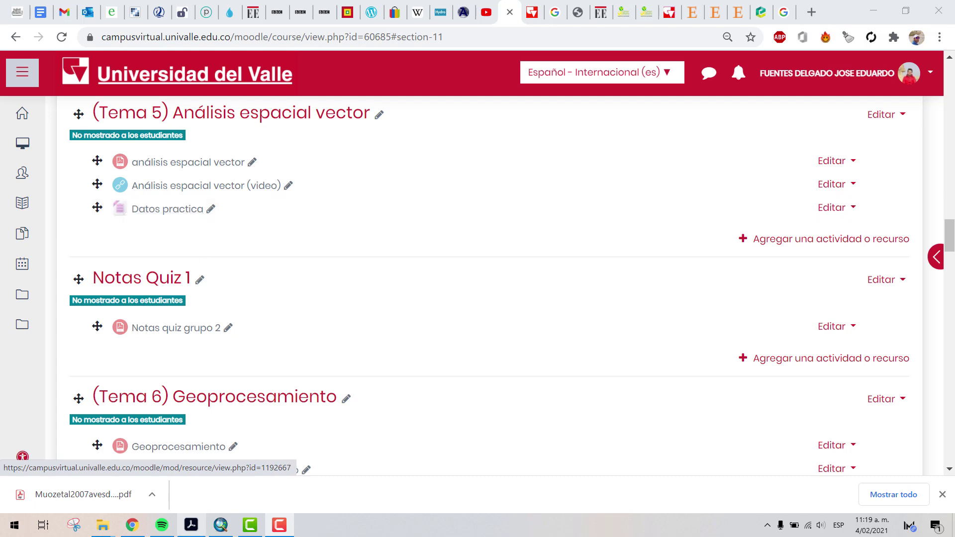
# Step: Switch to File Explorer and open the inner Analisis folder under 06) Analisis espacial vector\practica
pyautogui.moveTo(103, 525)
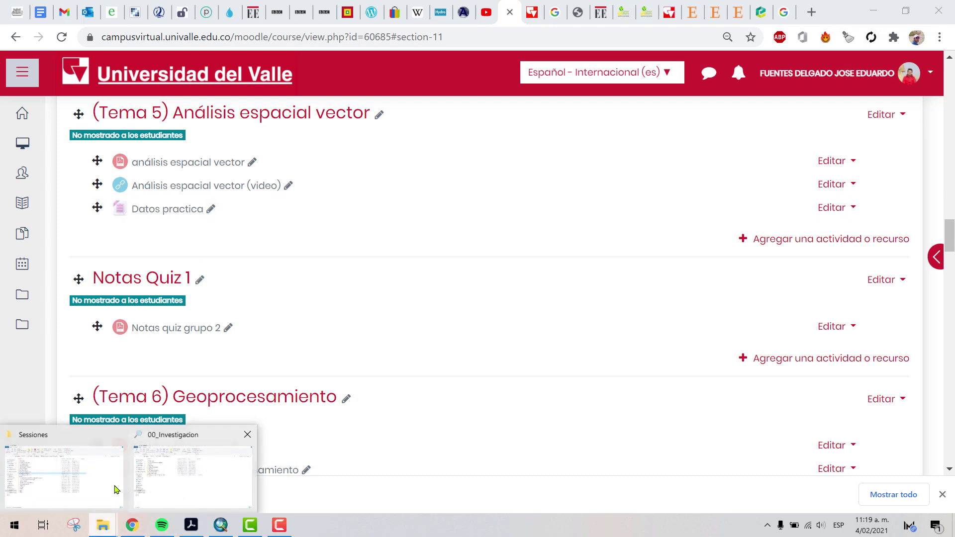
pyautogui.click(83, 483)
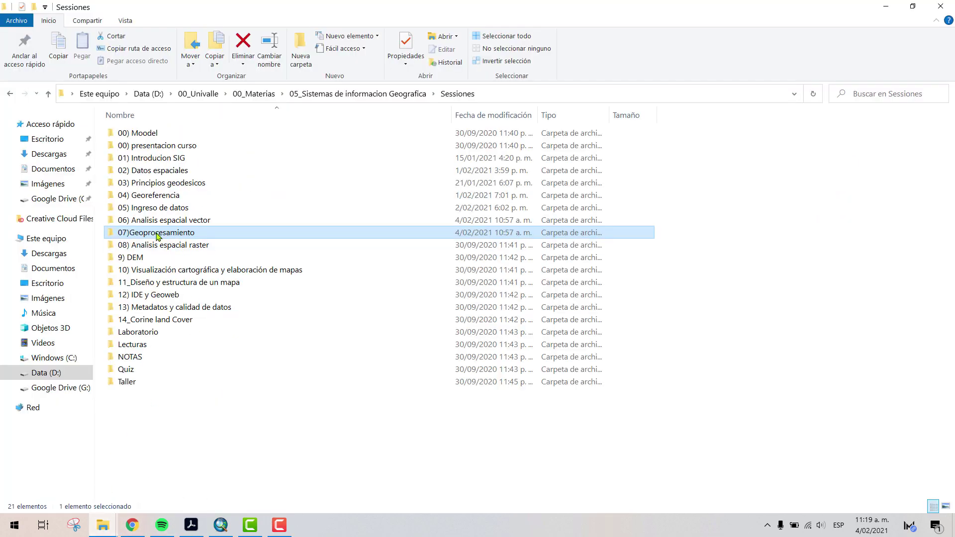
pyautogui.doubleClick(157, 235)
pyautogui.hotkey('alt', 'Up')
pyautogui.doubleClick(128, 220)
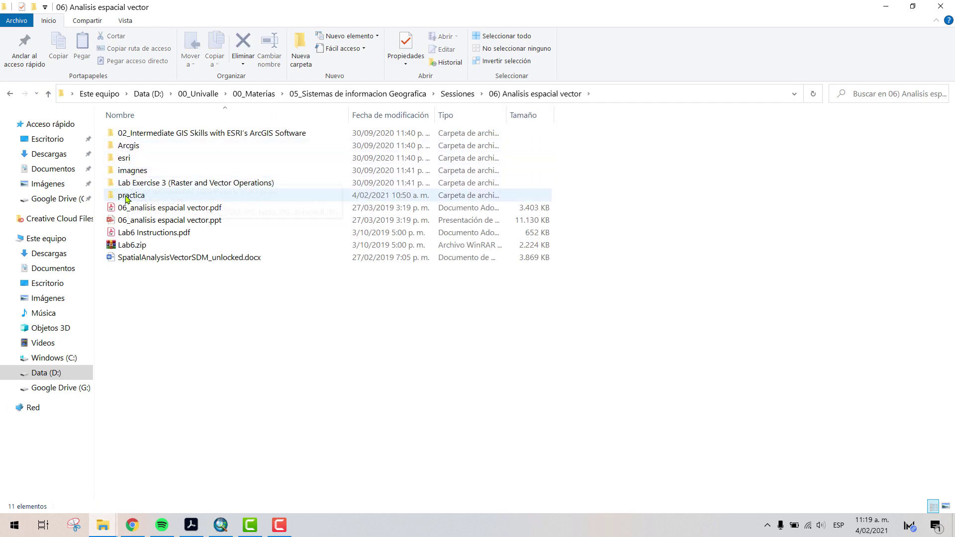
pyautogui.doubleClick(127, 197)
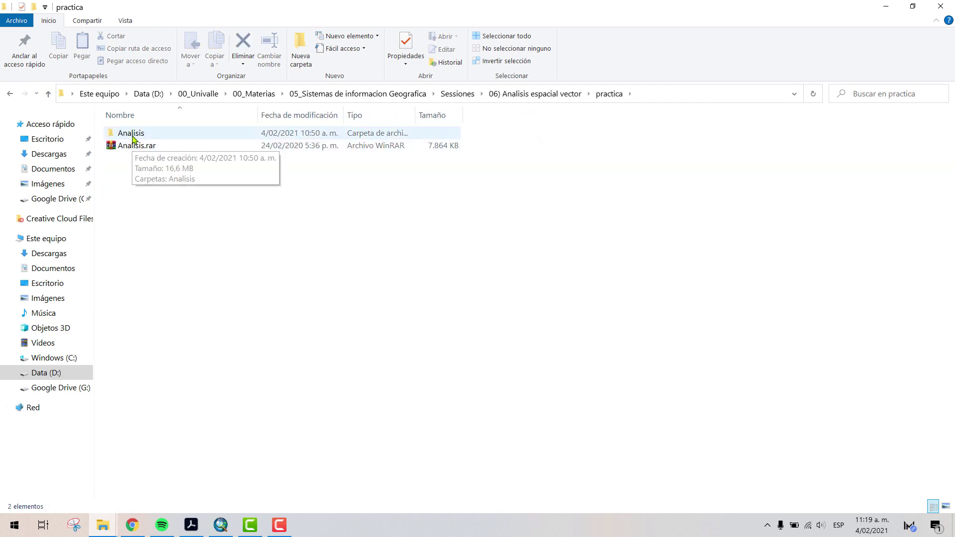
pyautogui.doubleClick(133, 138)
pyautogui.doubleClick(132, 136)
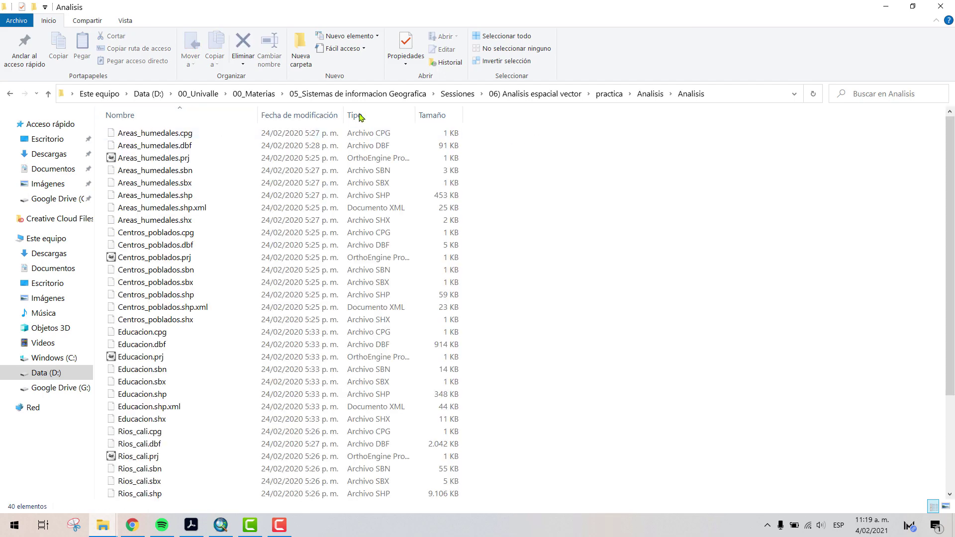
# Step: Widen the name column in the Analisis folder's file list
pyautogui.moveTo(257, 115); pyautogui.dragTo(486, 115)
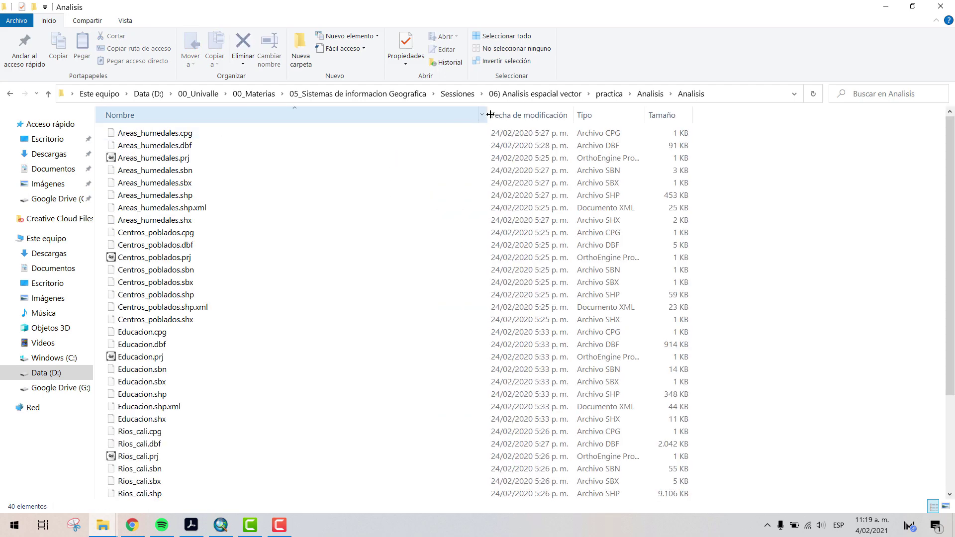
pyautogui.click(50, 94)
pyautogui.doubleClick(133, 135)
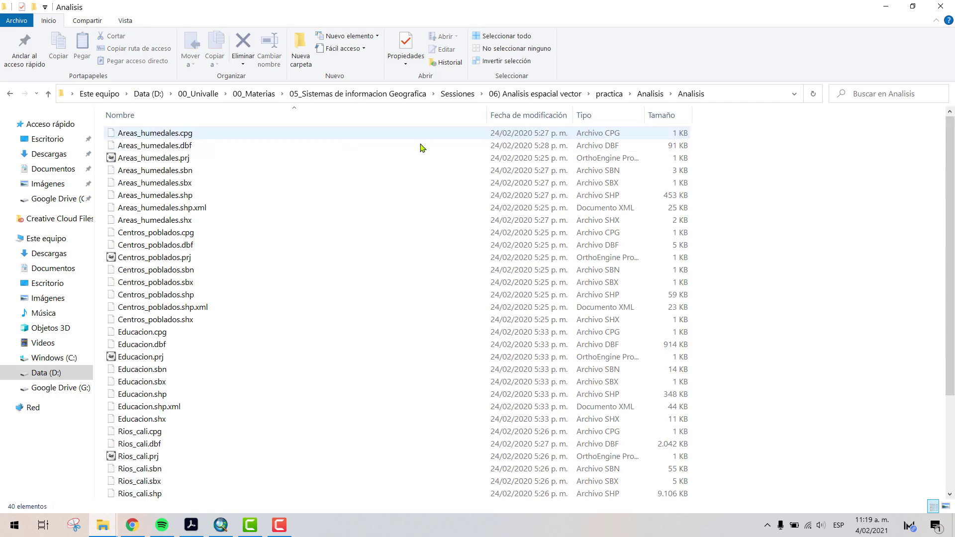
pyautogui.moveTo(487, 115); pyautogui.dragTo(468, 120)
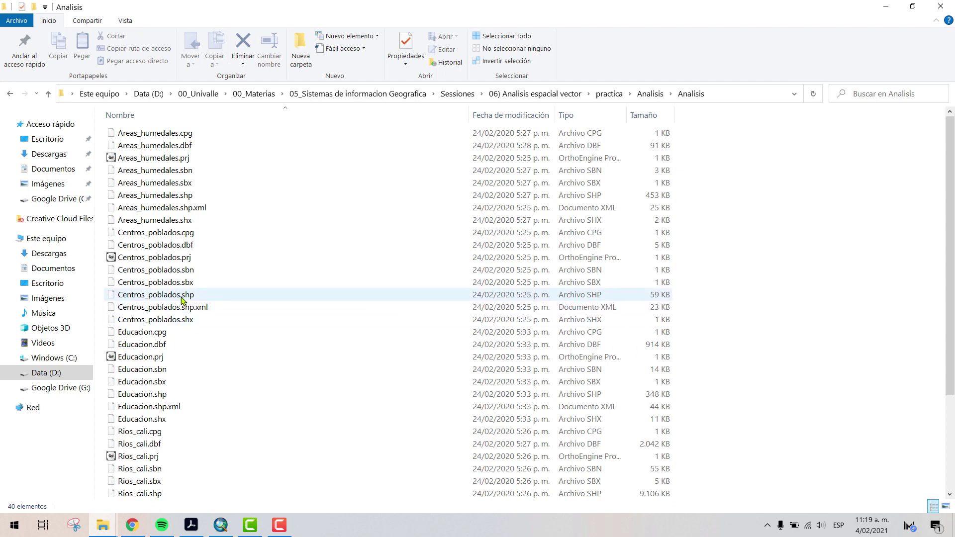
# Step: Examine the component files of the Centros_poblados shapefile and the other shapefiles in the Analisis folder
pyautogui.click(182, 300)
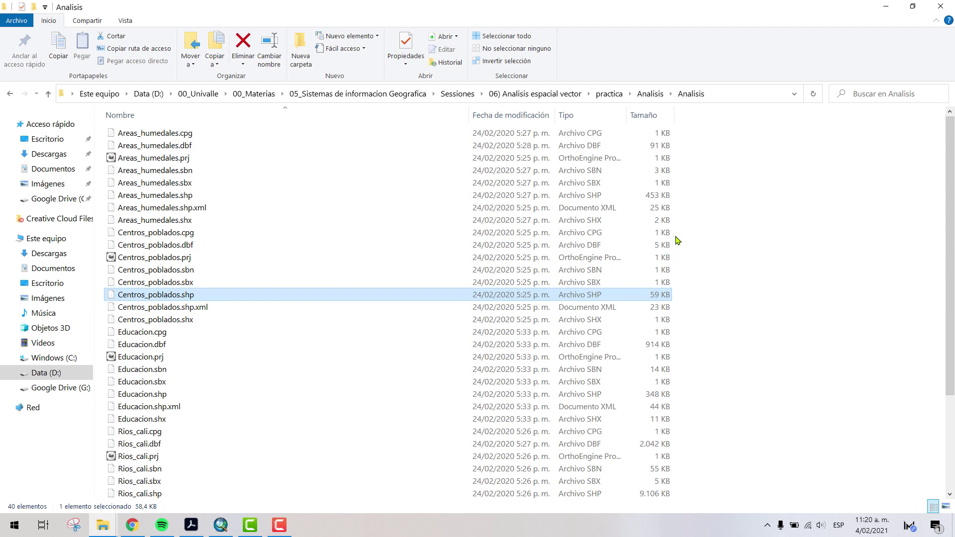
pyautogui.moveTo(675, 237); pyautogui.dragTo(463, 323)
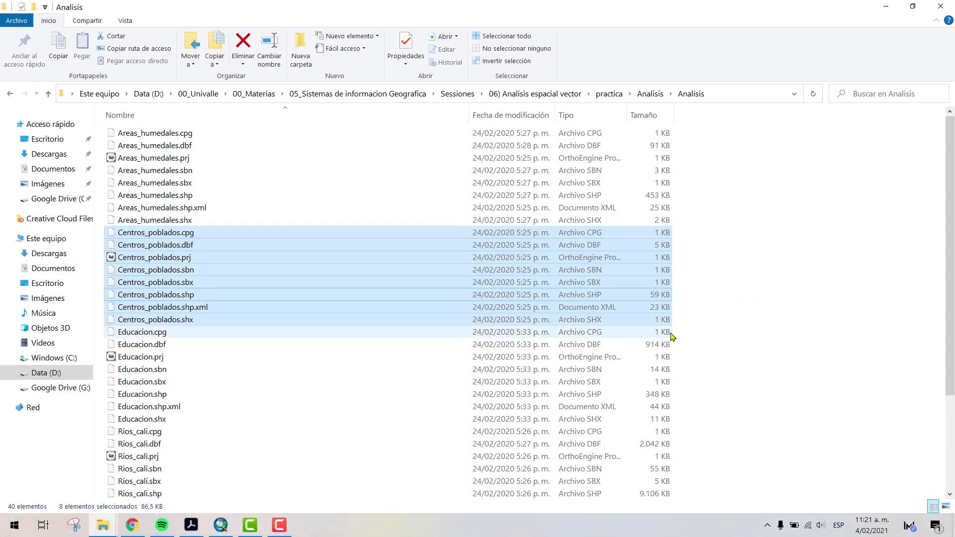
pyautogui.scroll(-3, 326, 284)
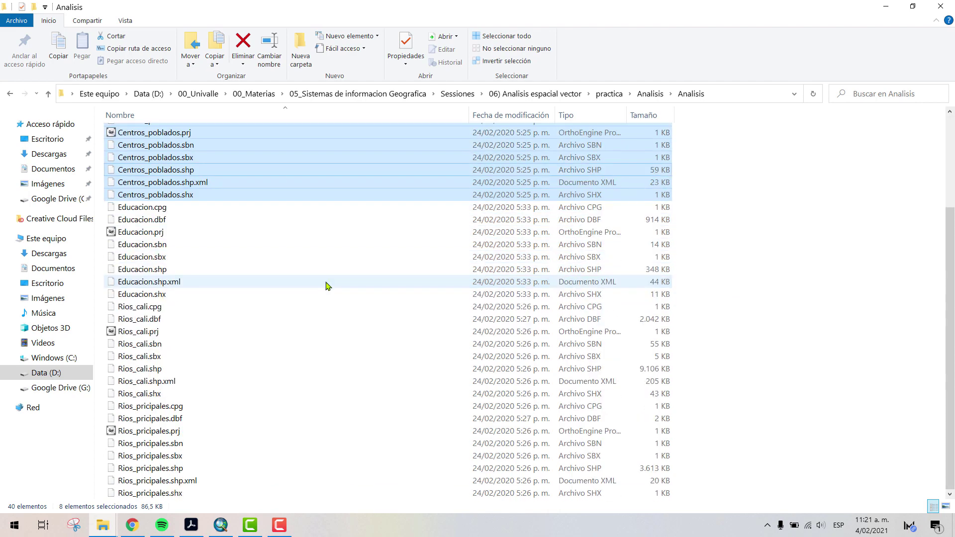
pyautogui.scroll(3, 343, 286)
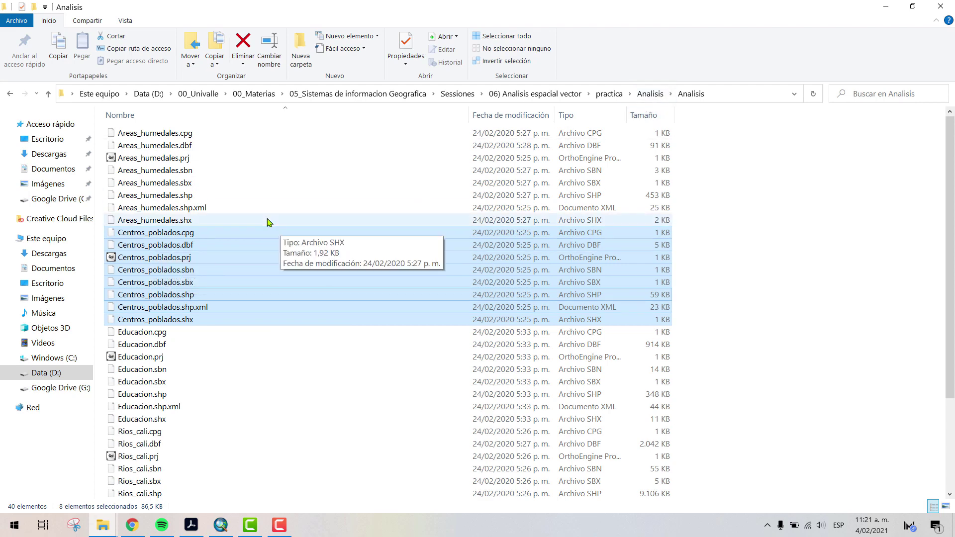
pyautogui.scroll(-3, 264, 247)
pyautogui.scroll(3, 614, 183)
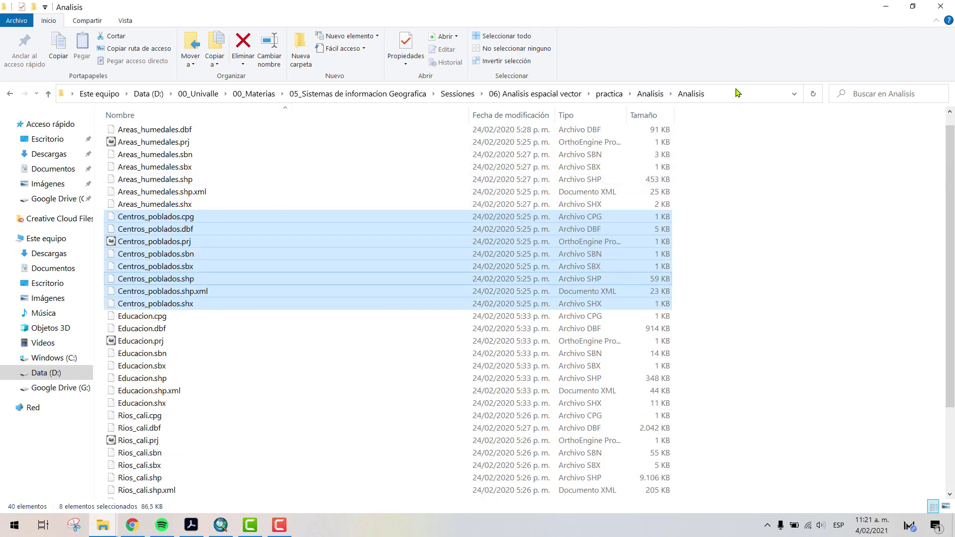
# Step: Copy the full path of the open inner Analisis folder
pyautogui.click(735, 93)
pyautogui.rightClick(592, 93)
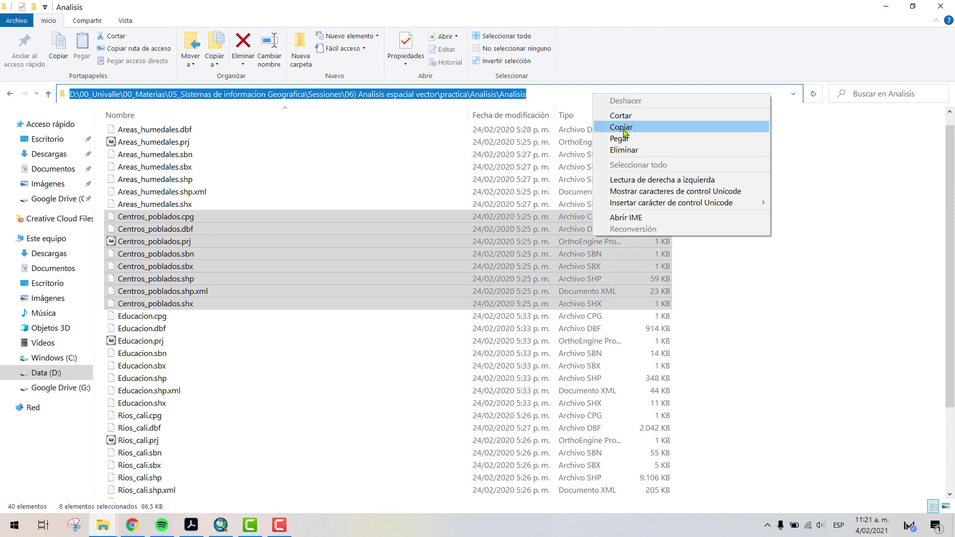
pyautogui.click(625, 130)
pyautogui.click(786, 275)
# Step: Switch to ArcMap, close the ArcToolbox window and open the Add Data dialog
pyautogui.click(221, 525)
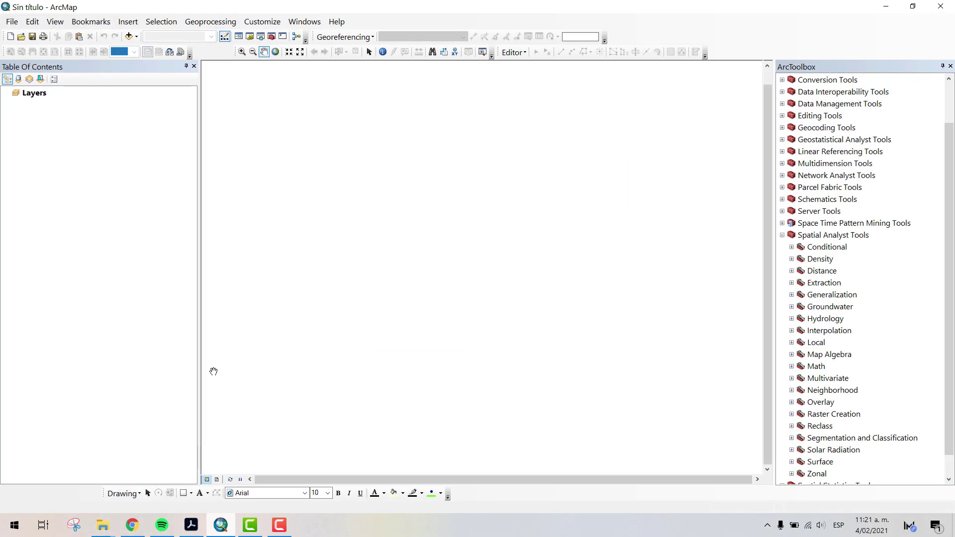
pyautogui.click(954, 64)
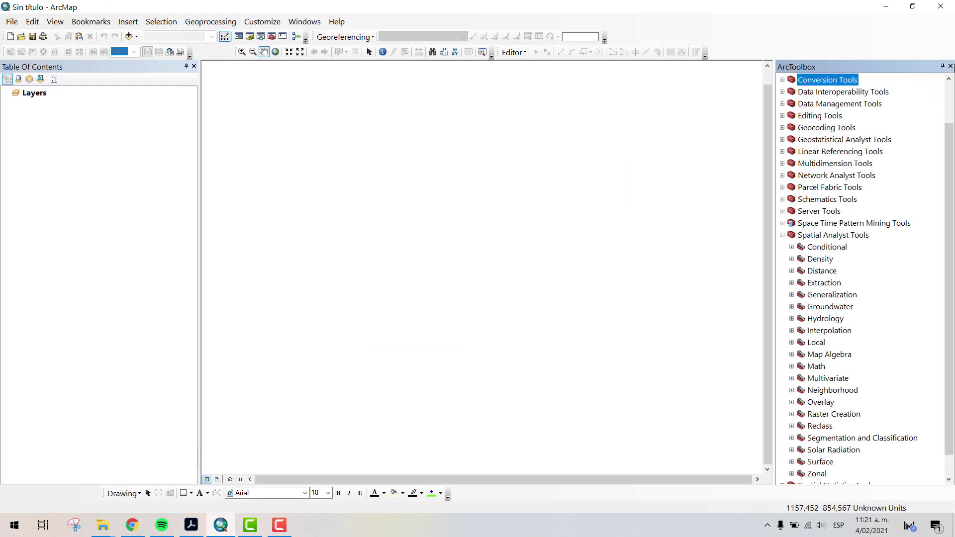
pyautogui.click(950, 67)
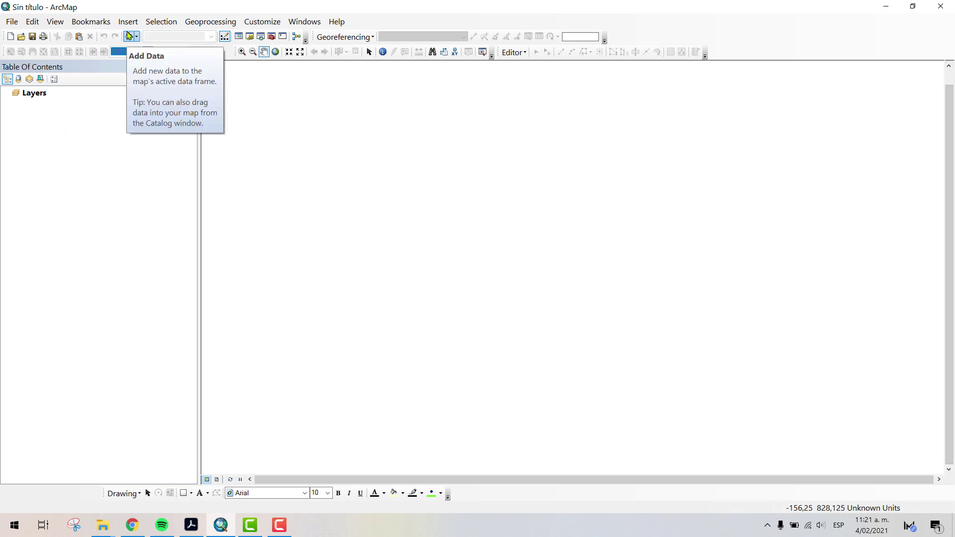
pyautogui.click(130, 36)
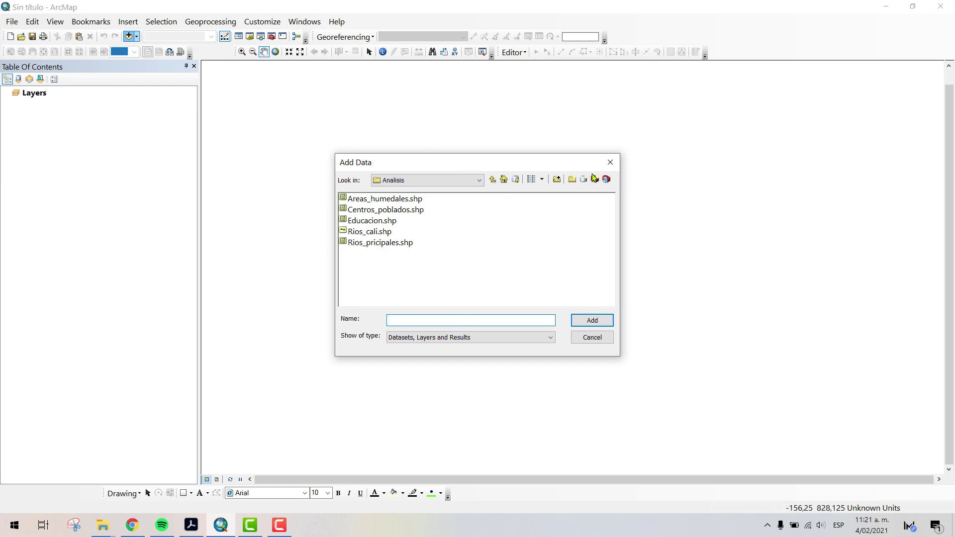
# Step: Try to set up a folder connection using the copied Analisis path, then cancel it
pyautogui.click(556, 180)
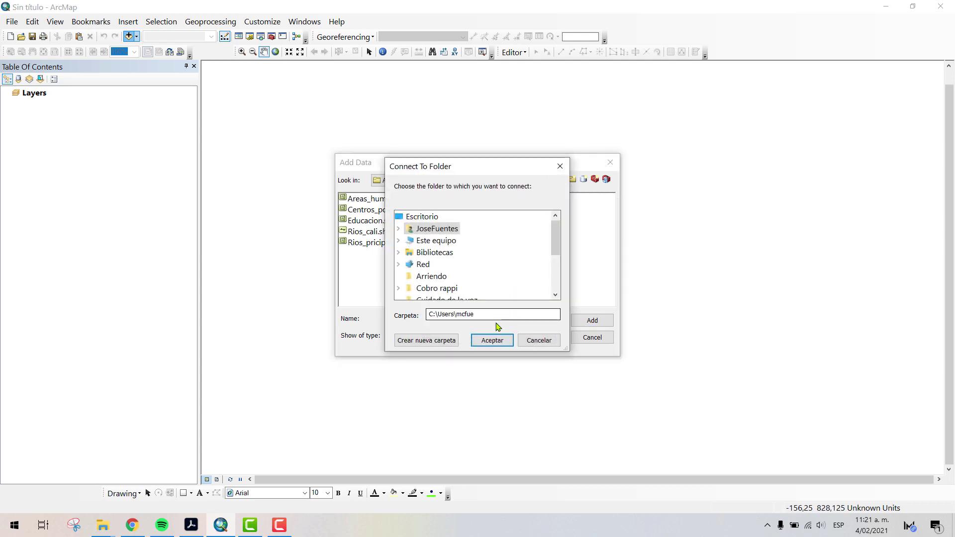
pyautogui.tripleClick(502, 314)
pyautogui.hotkey('ctrl', 'v')
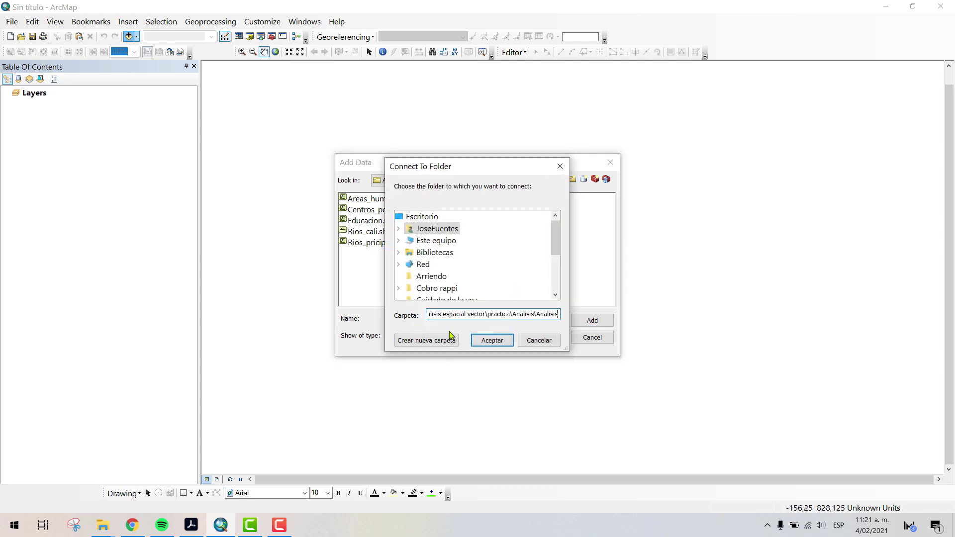
pyautogui.click(539, 341)
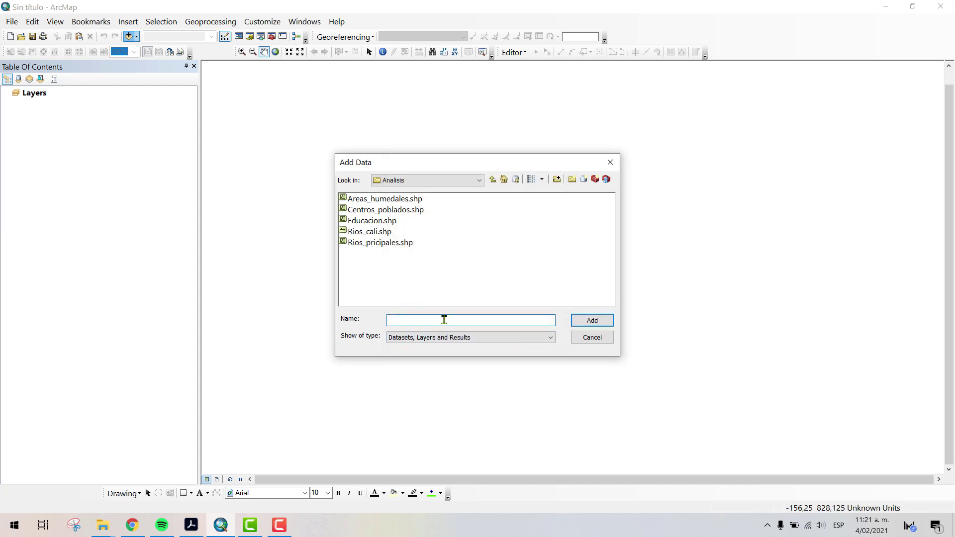
# Step: Try the copied Analisis path as the data name in the Add Data dialog, then clear it
pyautogui.hotkey('ctrl', 'v')
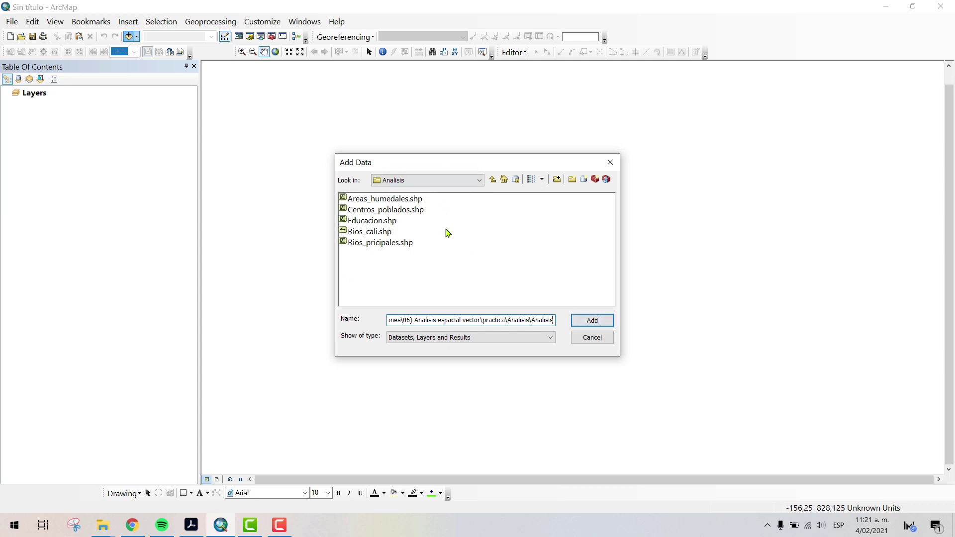
pyautogui.moveTo(391, 320); pyautogui.dragTo(714, 319)
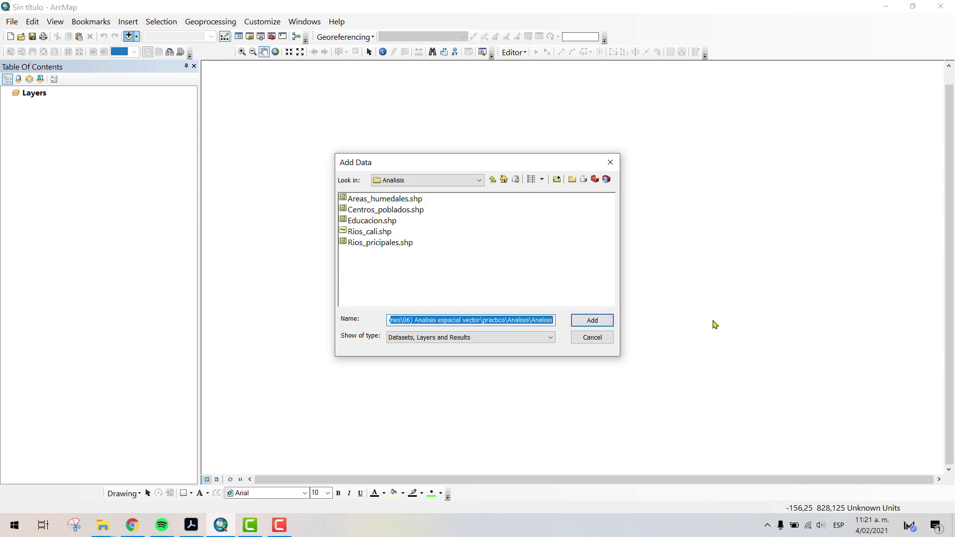
pyautogui.press('BackSpace')
pyautogui.moveTo(554, 320); pyautogui.dragTo(0, 251)
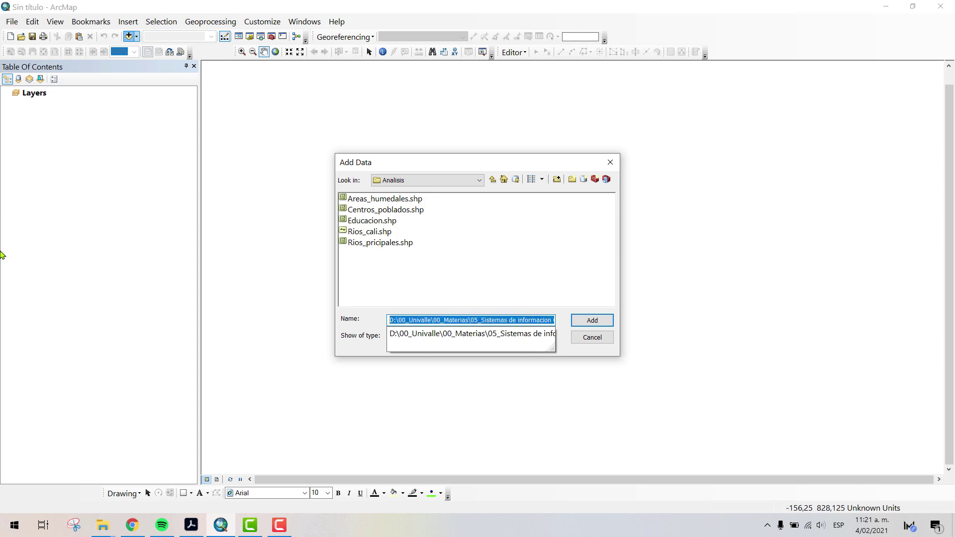
pyautogui.press('BackSpace')
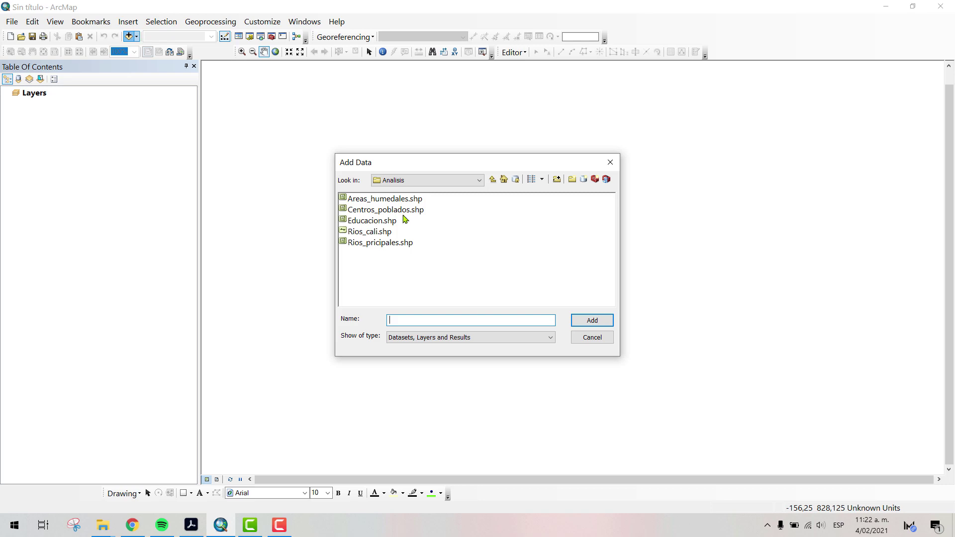
# Step: Compare the Analisis folder's files in File Explorer with the shapefiles offered in ArcMap's Add Data dialog
pyautogui.click(102, 526)
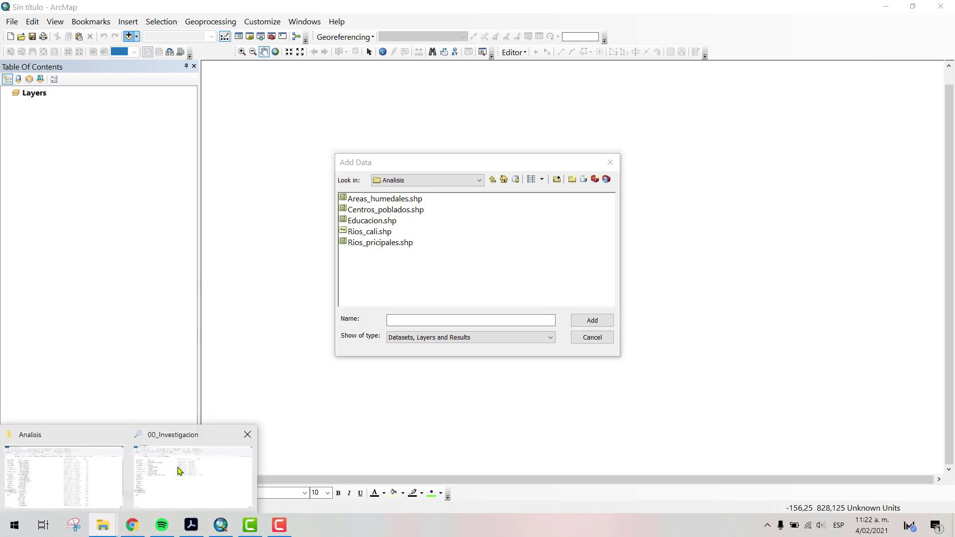
pyautogui.click(167, 441)
pyautogui.moveTo(107, 523)
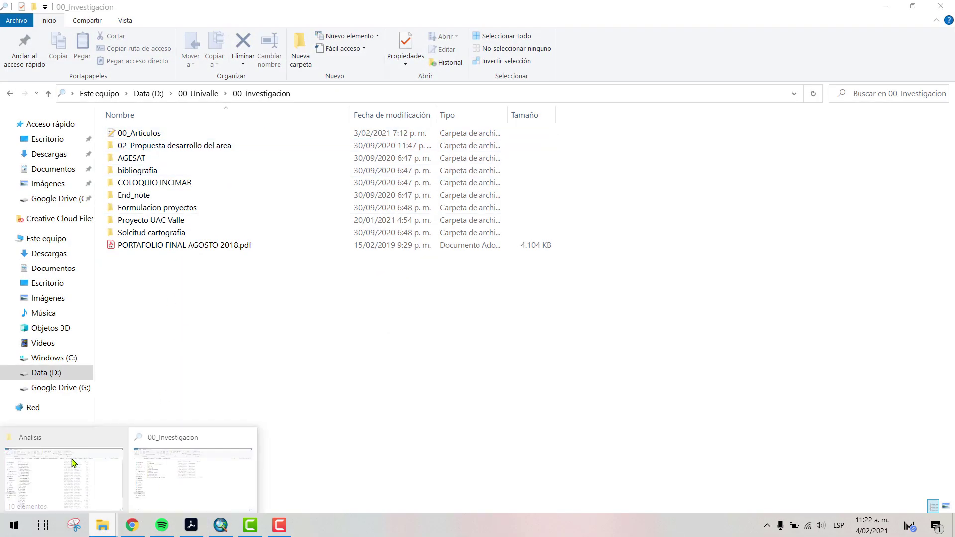
pyautogui.click(64, 465)
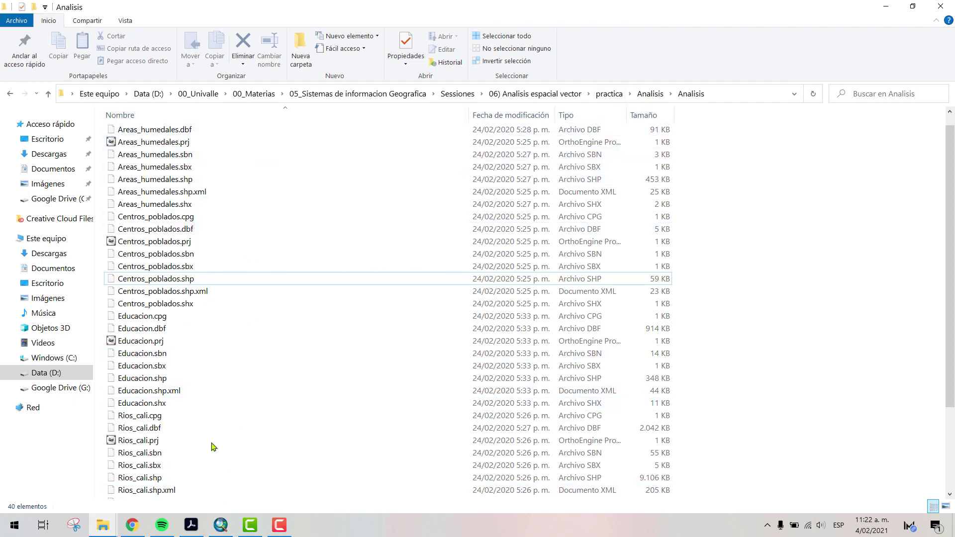
pyautogui.click(221, 532)
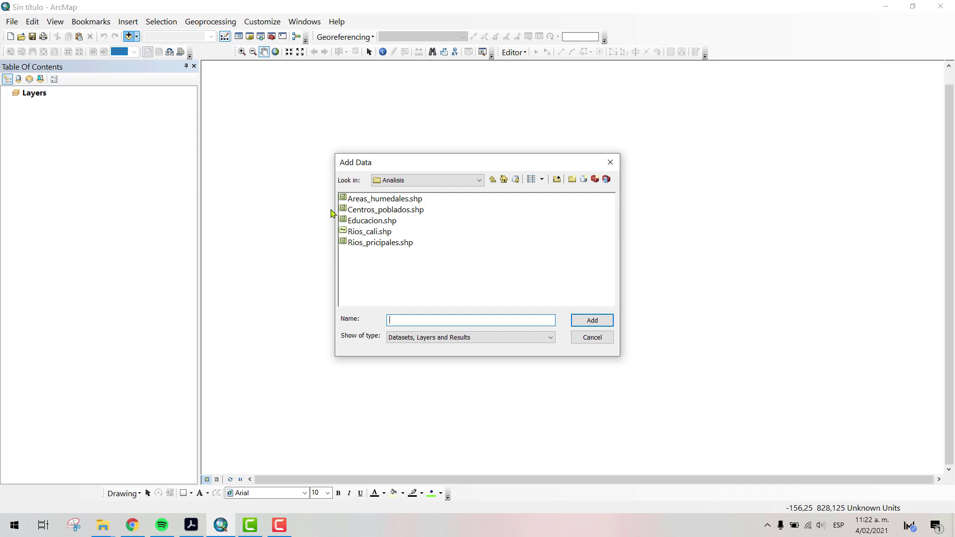
pyautogui.moveTo(447, 165); pyautogui.dragTo(484, 156)
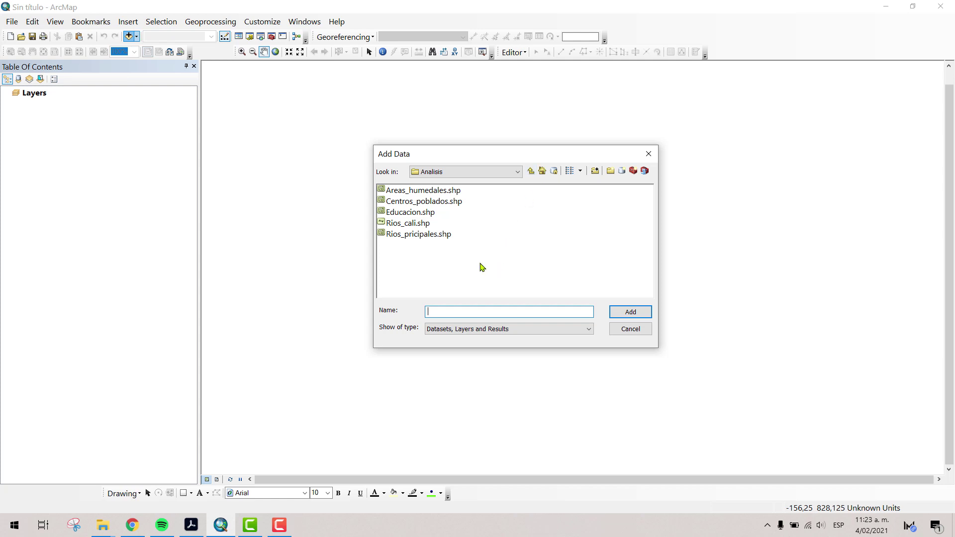
pyautogui.moveTo(483, 156); pyautogui.dragTo(496, 135)
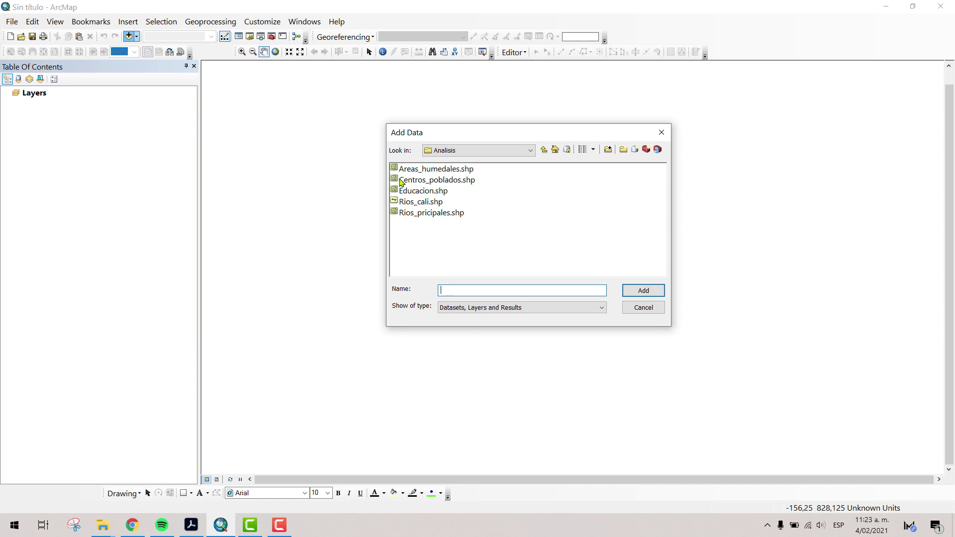
# Step: Switch to File Explorer and examine the Centros_poblados component files, including the .dbf file
pyautogui.moveTo(103, 525)
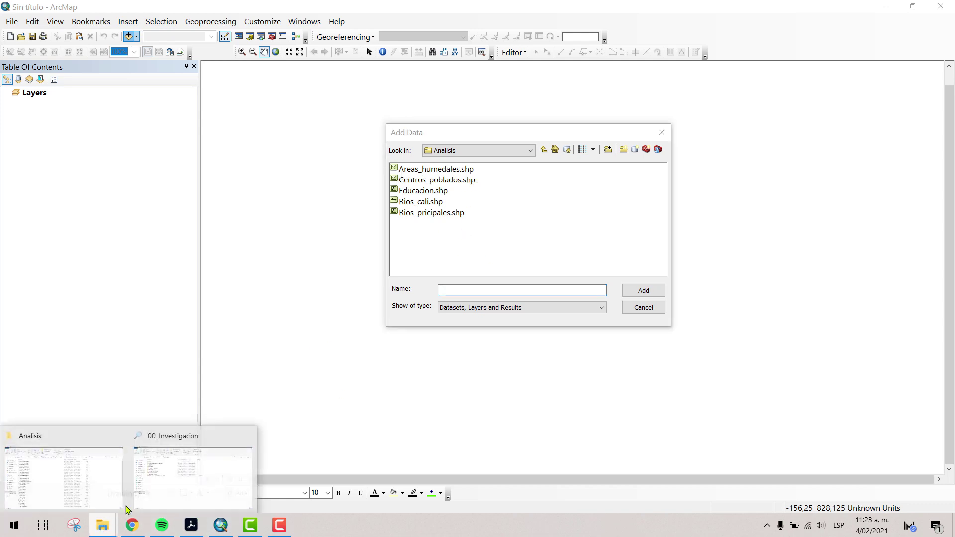
pyautogui.moveTo(176, 483)
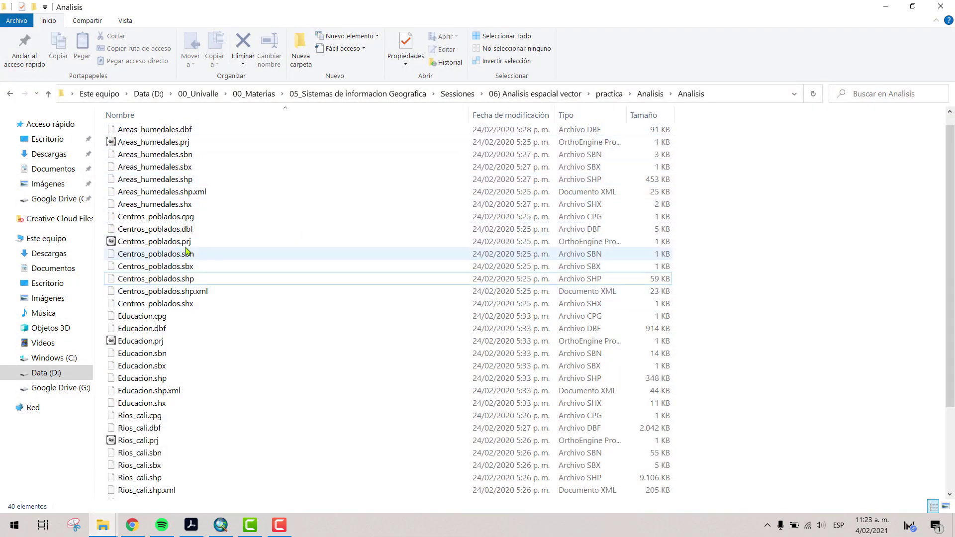
pyautogui.moveTo(678, 247); pyautogui.dragTo(222, 292)
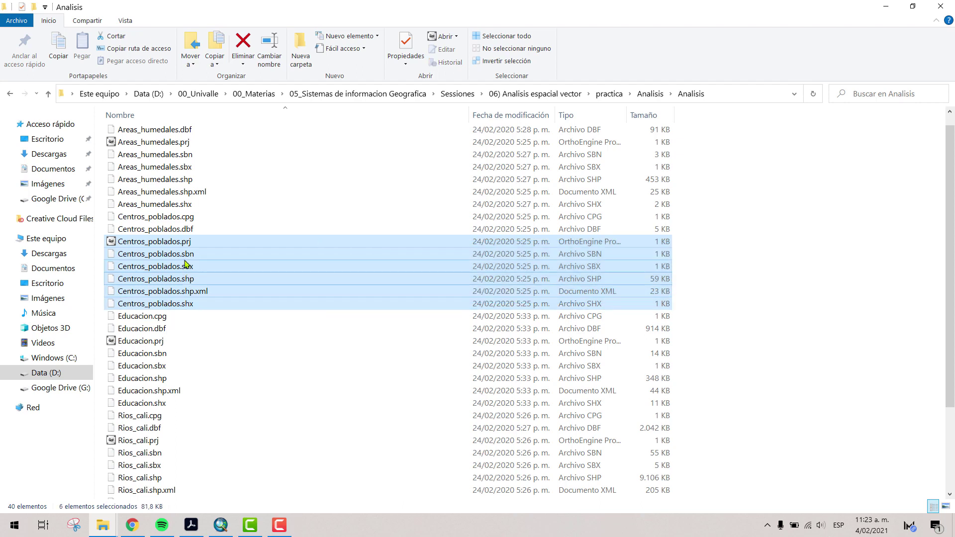
pyautogui.click(192, 232)
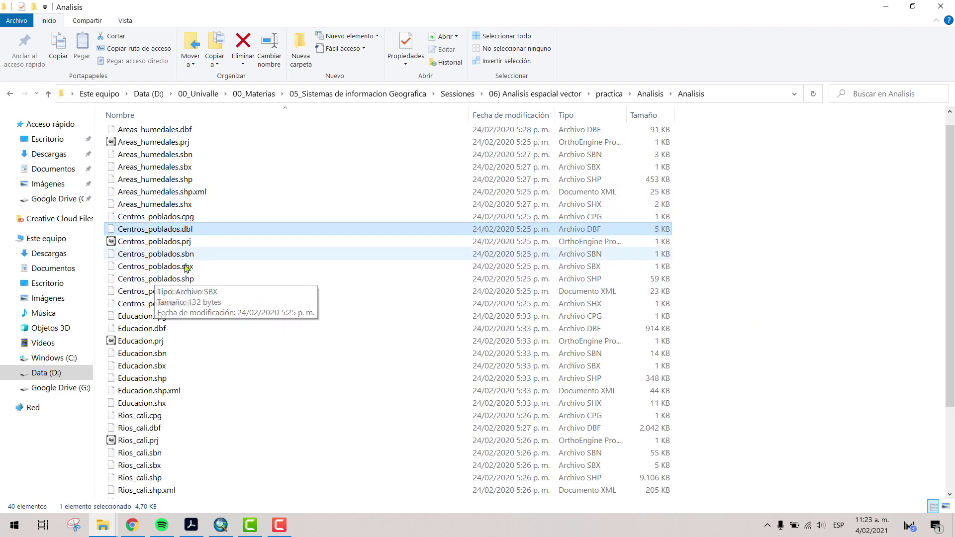
# Step: Switch back to ArcMap and add the Areas_humedales, Centros_poblados, Educacion, Rios_cali and Rios_pricipales shapefiles to the map
pyautogui.click(221, 525)
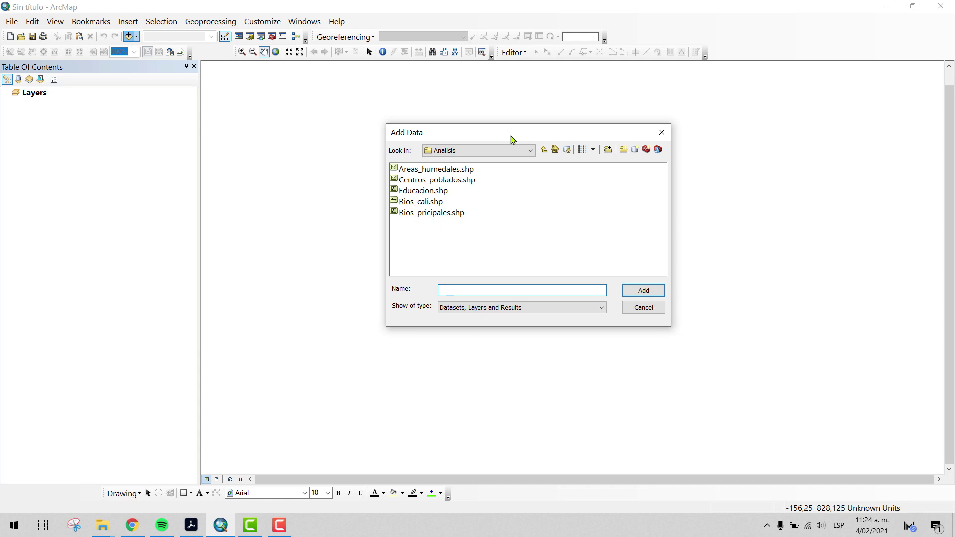
pyautogui.moveTo(485, 237); pyautogui.dragTo(410, 167)
pyautogui.click(643, 291)
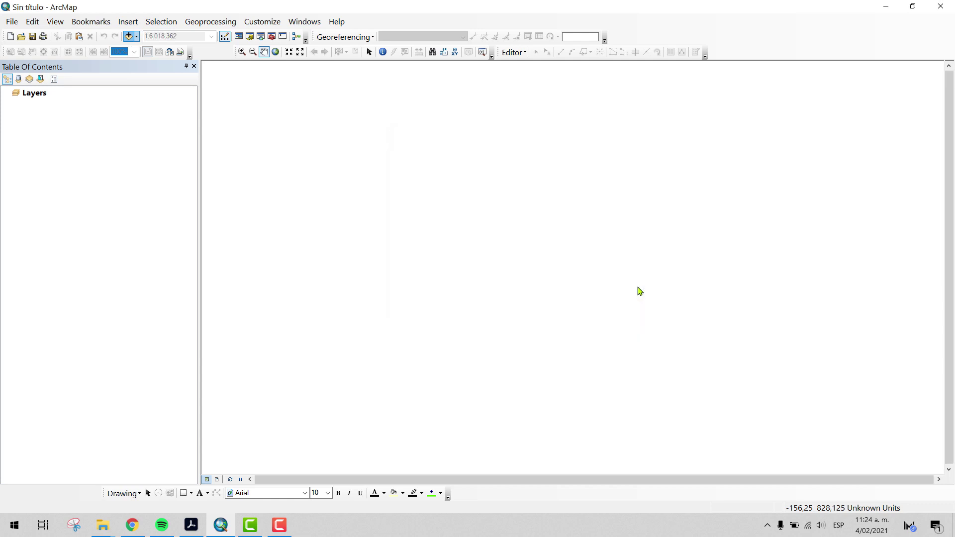
pyautogui.click(90, 247)
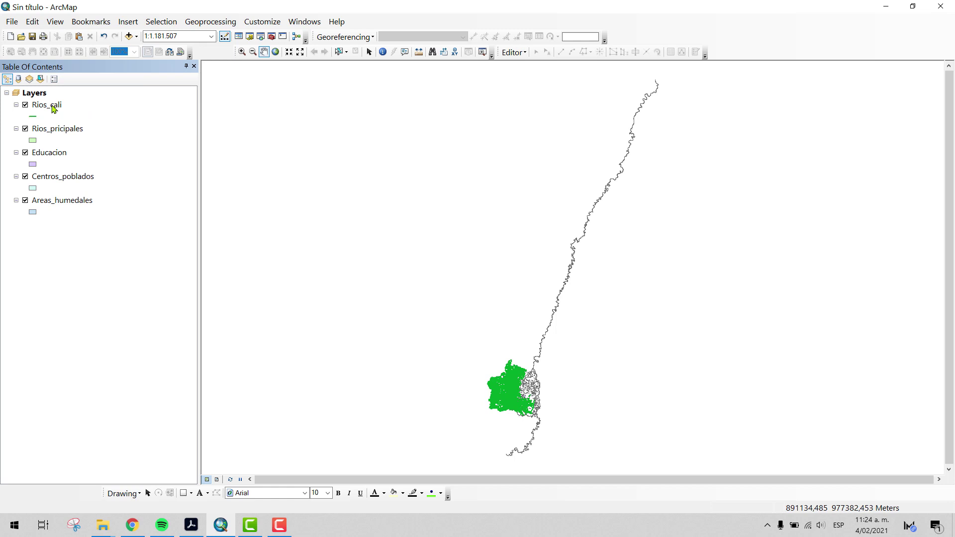
# Step: Review the loaded river, Educacion and Centros_poblados layers one by one and inspect the area covered by the Rios_cali network
pyautogui.click(54, 109)
pyautogui.click(62, 132)
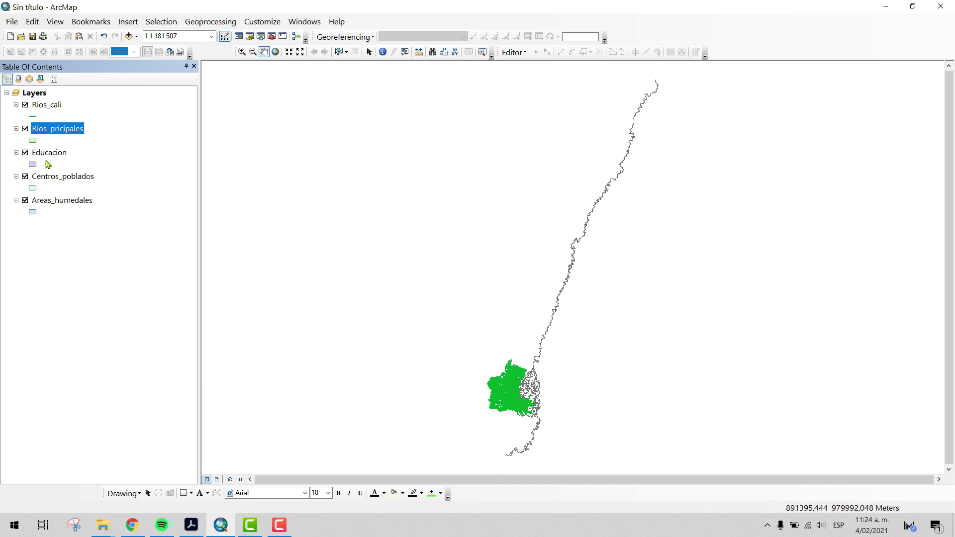
pyautogui.click(47, 158)
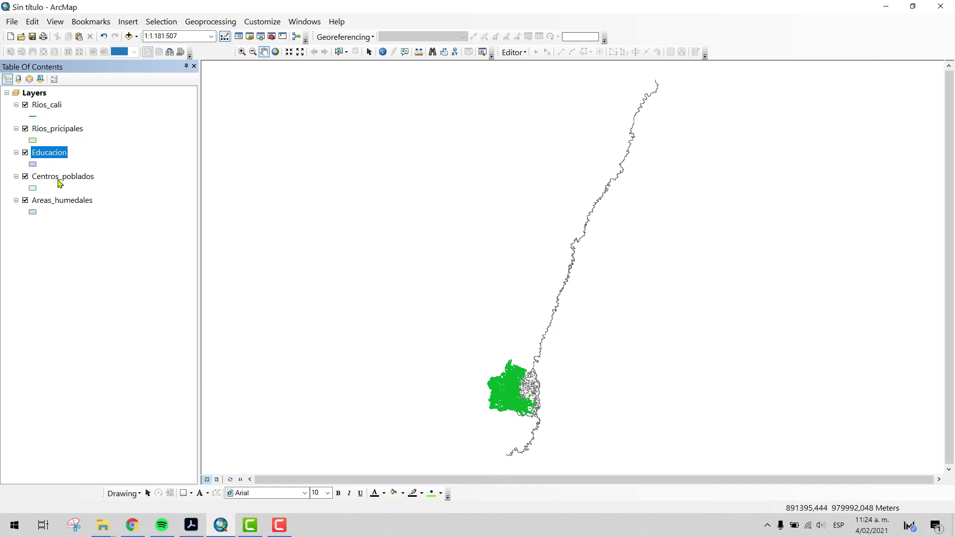
pyautogui.click(58, 180)
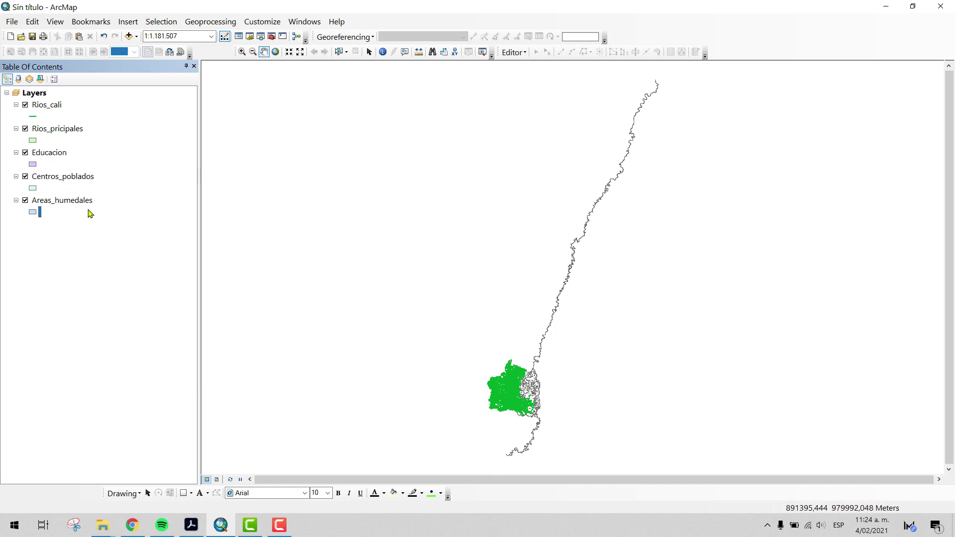
pyautogui.click(242, 51)
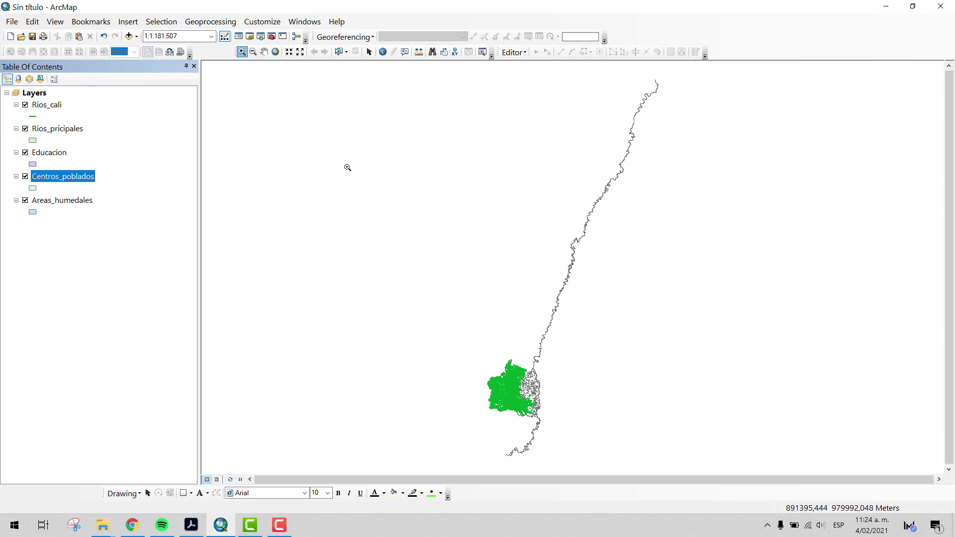
pyautogui.moveTo(555, 360); pyautogui.dragTo(503, 429)
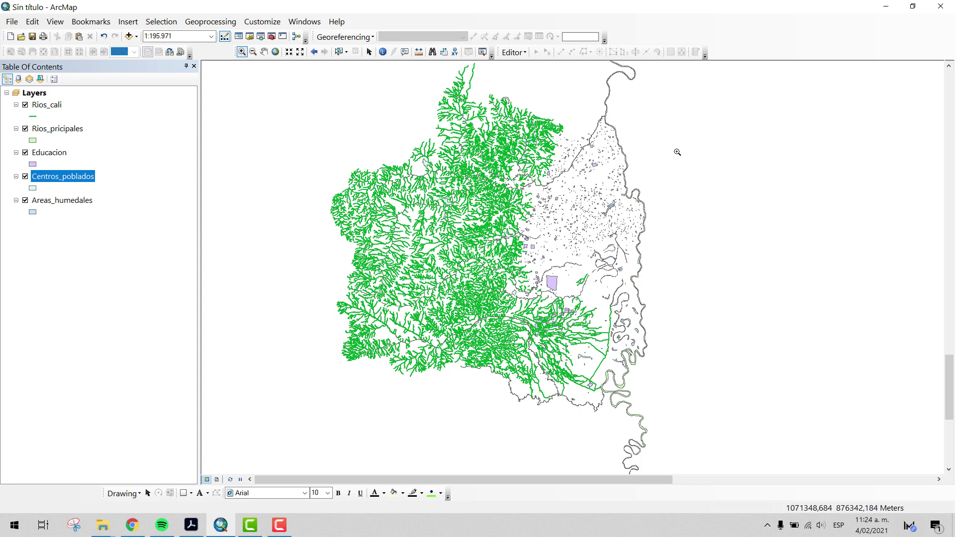
pyautogui.click(84, 211)
pyautogui.click(91, 119)
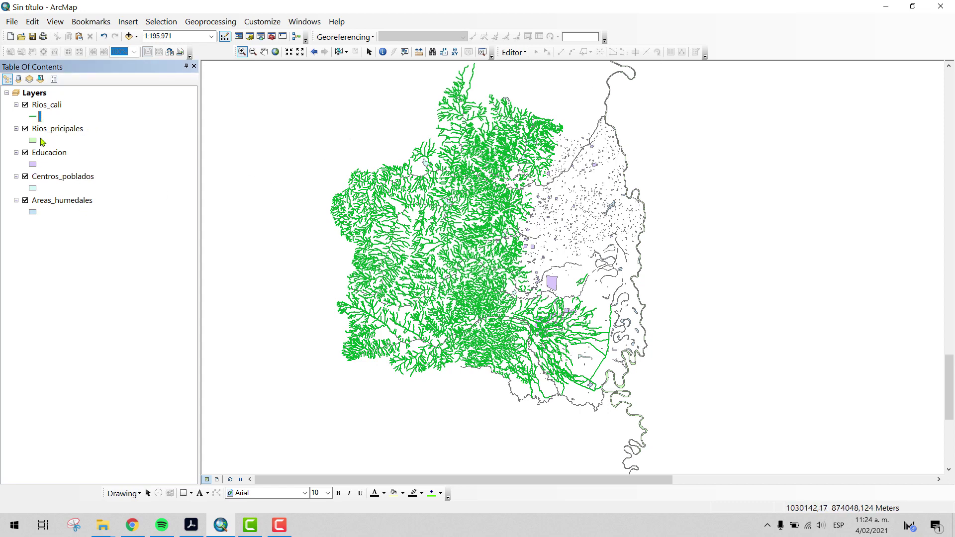
pyautogui.click(93, 104)
pyautogui.click(93, 94)
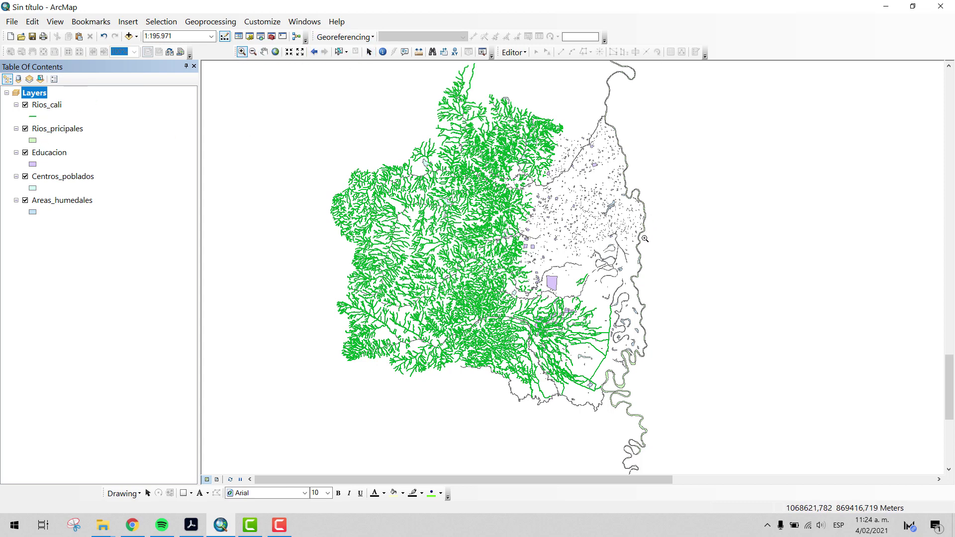
# Step: Apply the Lake symbol to the Rios_pricipales layer
pyautogui.moveTo(632, 109); pyautogui.dragTo(588, 178)
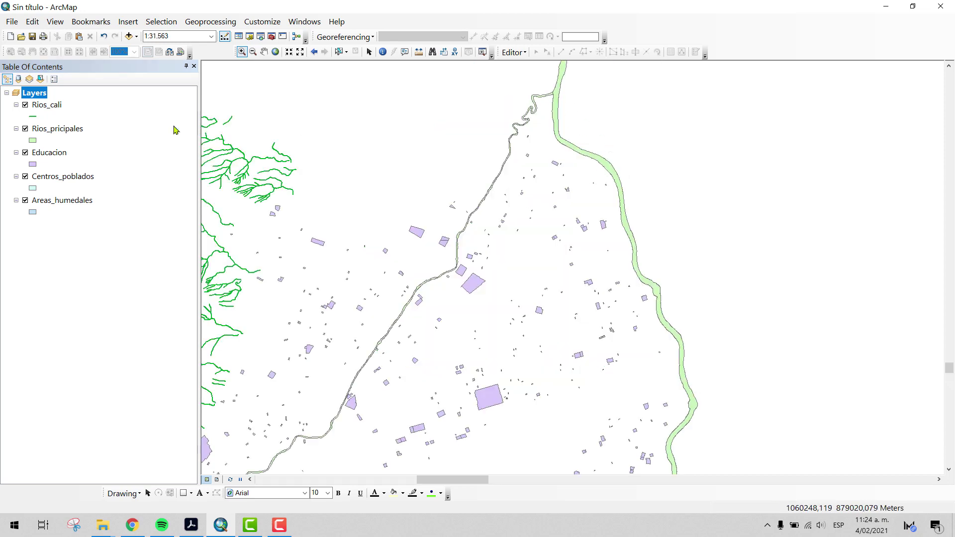
pyautogui.click(34, 141)
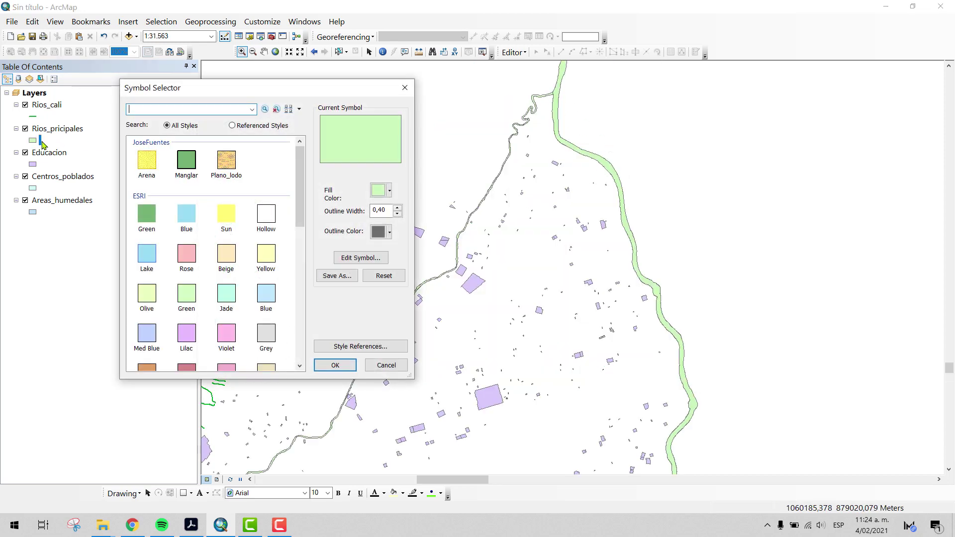
pyautogui.click(151, 255)
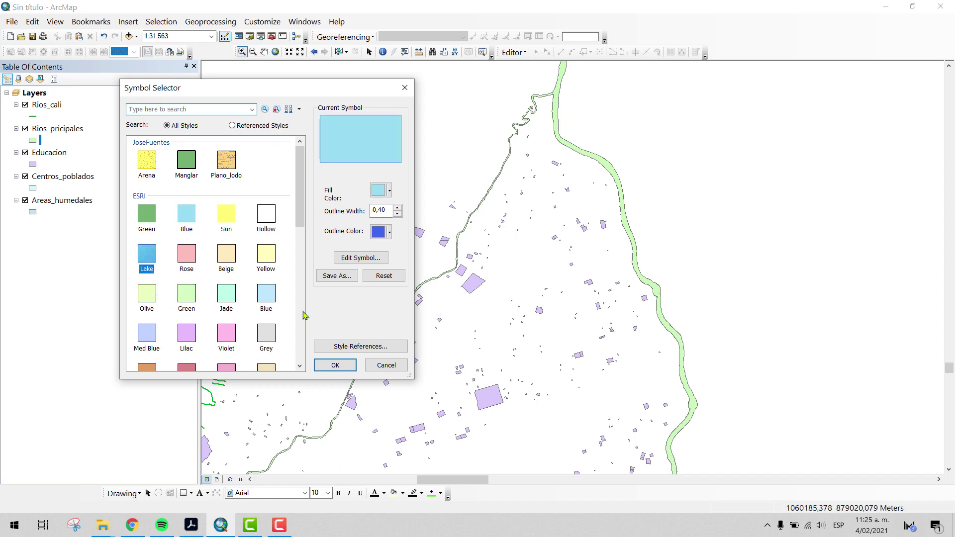
pyautogui.click(335, 365)
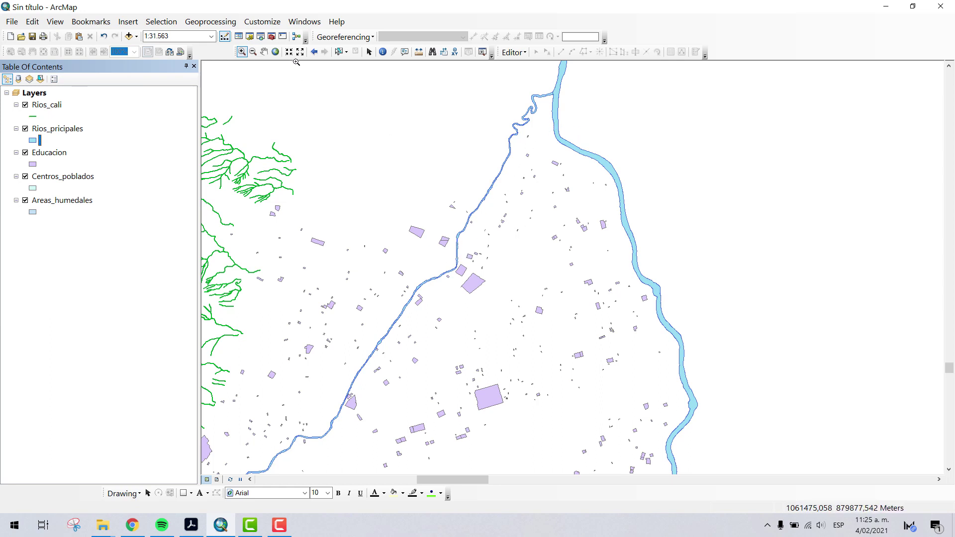
# Step: Return to the previous map extent and set the map scale to 1:200.000
pyautogui.click(314, 52)
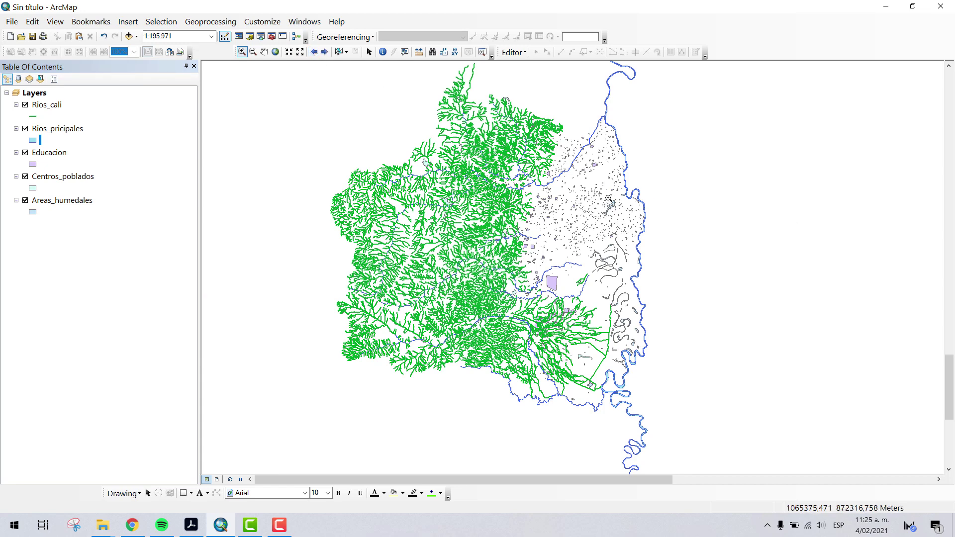
pyautogui.click(166, 36)
pyautogui.click(188, 36)
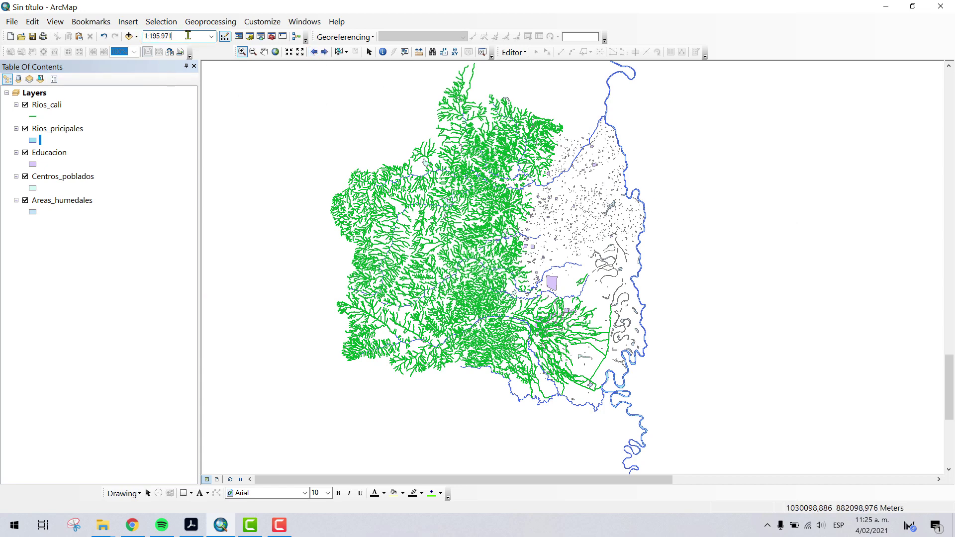
pyautogui.moveTo(188, 36); pyautogui.dragTo(150, 29)
pyautogui.write('200.000')
pyautogui.press('Return')
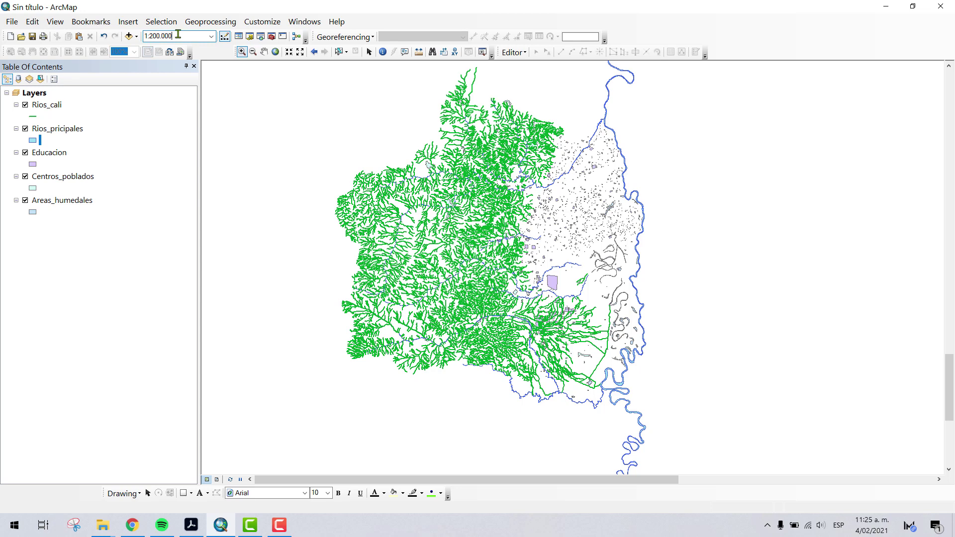
# Step: Focus on the area between the Rios_cali network and the eastern main river, and set the map scale to 1:60.000
pyautogui.click(242, 52)
pyautogui.moveTo(490, 123); pyautogui.dragTo(694, 238)
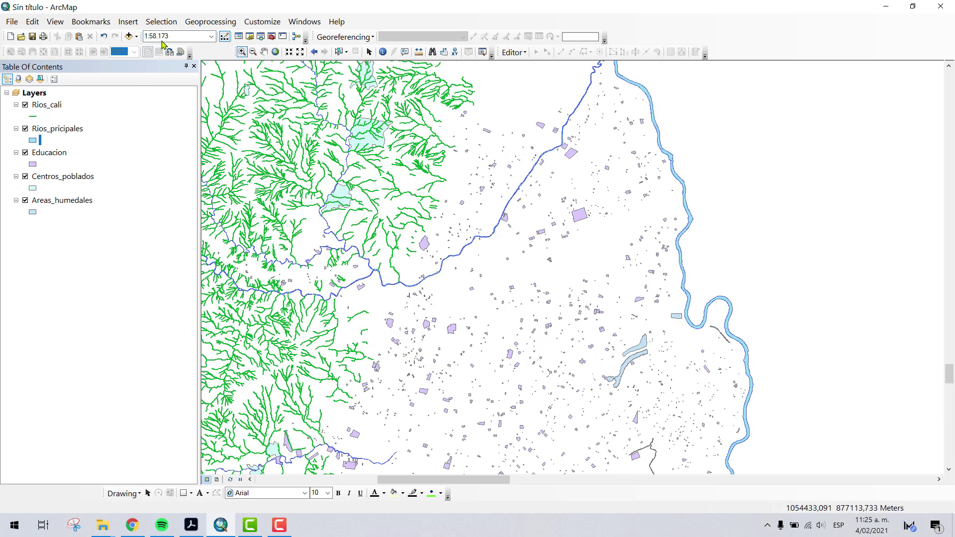
pyautogui.click(175, 36)
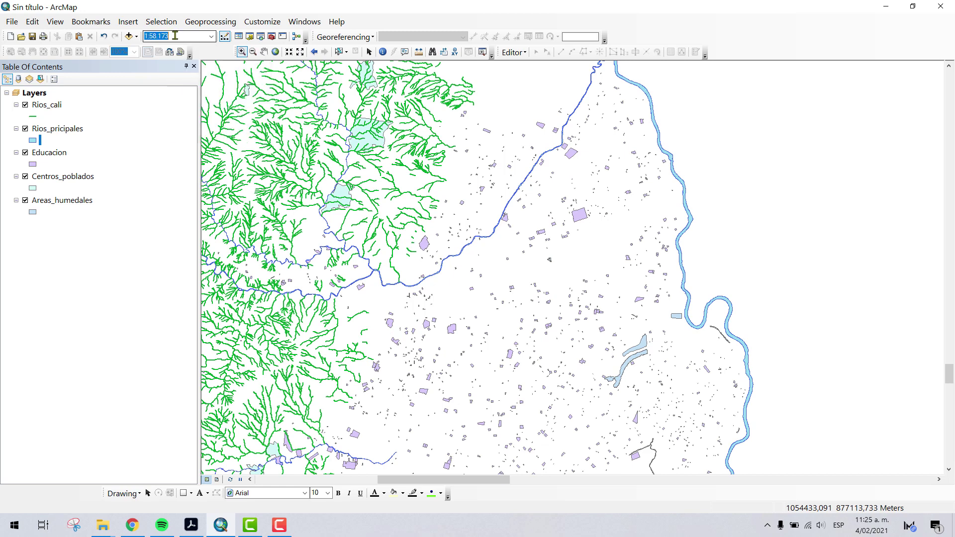
pyautogui.moveTo(176, 35); pyautogui.dragTo(160, 30)
pyautogui.write('0')
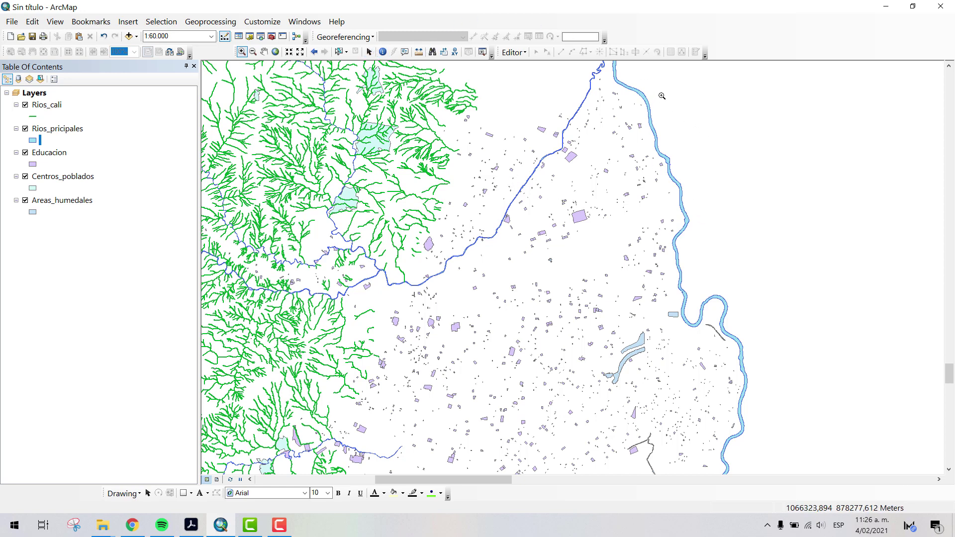
# Step: Focus on a stretch of the eastern main river and set the map scale to 1:7.500
pyautogui.moveTo(702, 143); pyautogui.dragTo(622, 199)
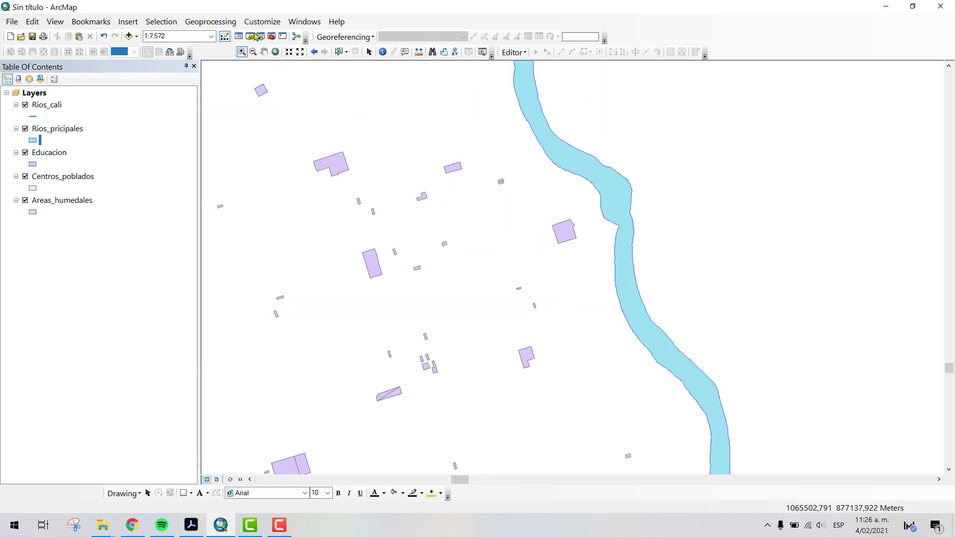
pyautogui.click(189, 35)
pyautogui.click(189, 35)
pyautogui.write('500')
pyautogui.press('Return')
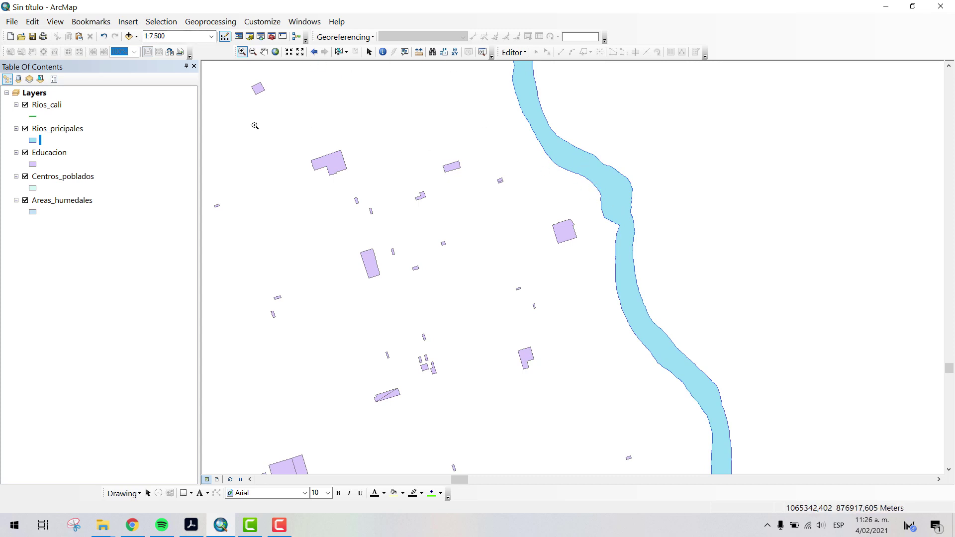
# Step: Measure the width of the eastern main river from bank to bank, and close the measurement
pyautogui.click(383, 52)
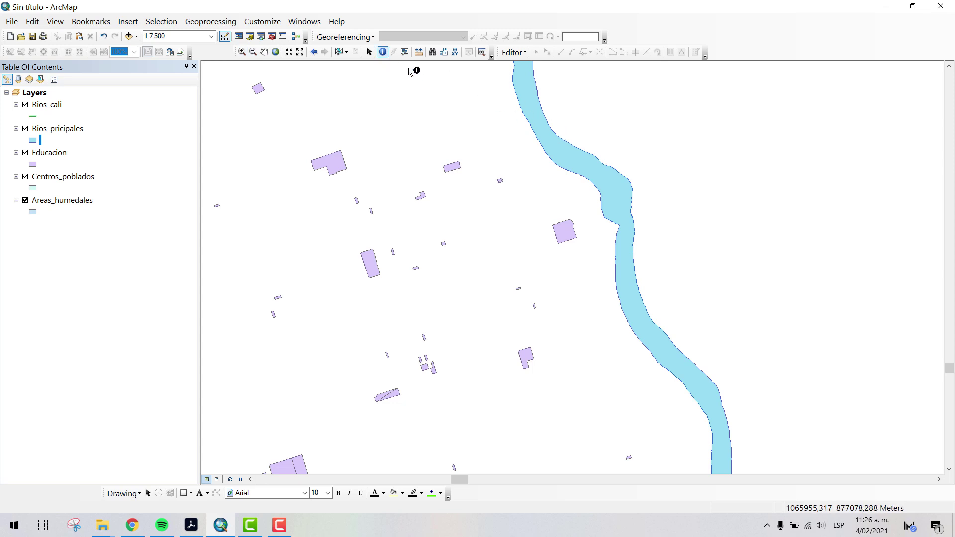
pyautogui.click(419, 52)
pyautogui.click(566, 168)
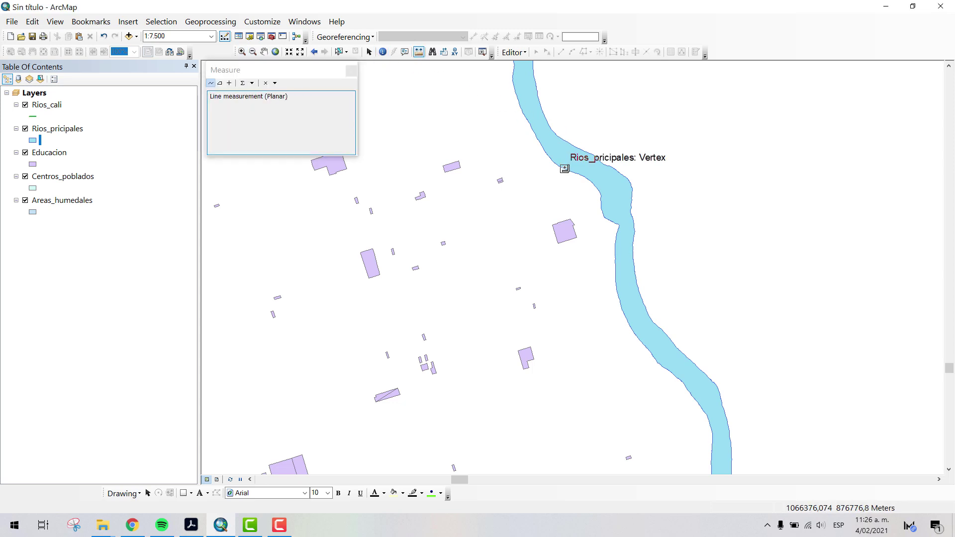
pyautogui.click(595, 157)
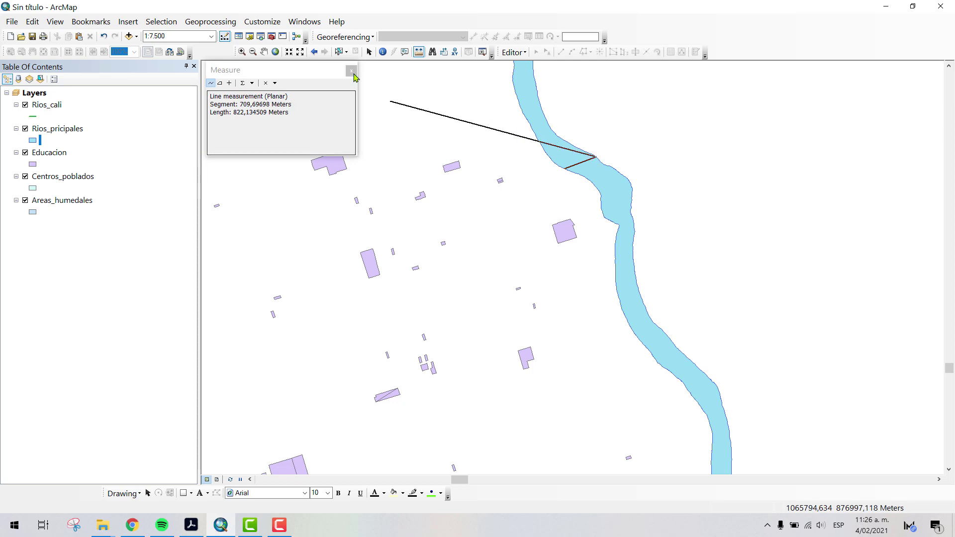
pyautogui.click(352, 70)
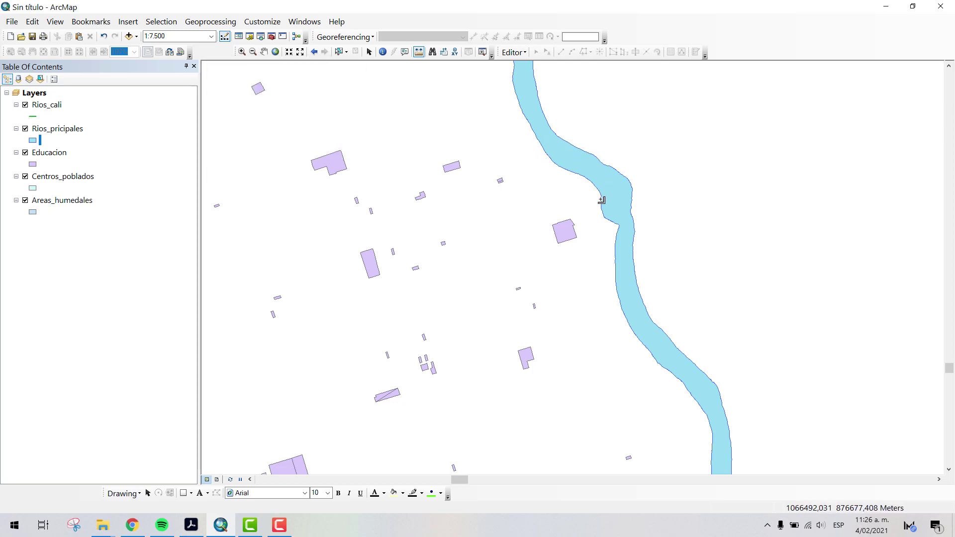
# Step: Hide the Educacion, Centros_poblados, Areas_humedales and Rios_cali layers, leaving only Rios_pricipales displayed
pyautogui.click(264, 52)
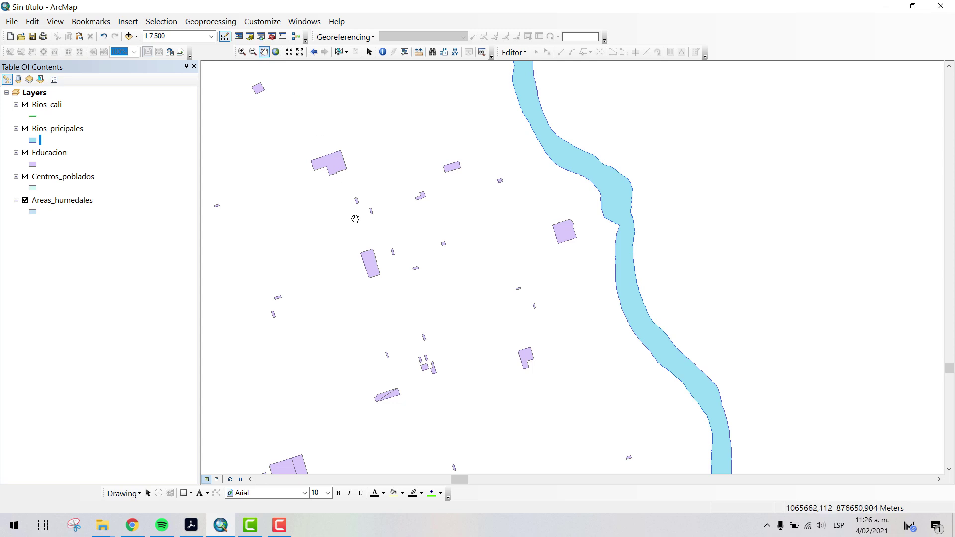
pyautogui.scroll(-2, 468, 276)
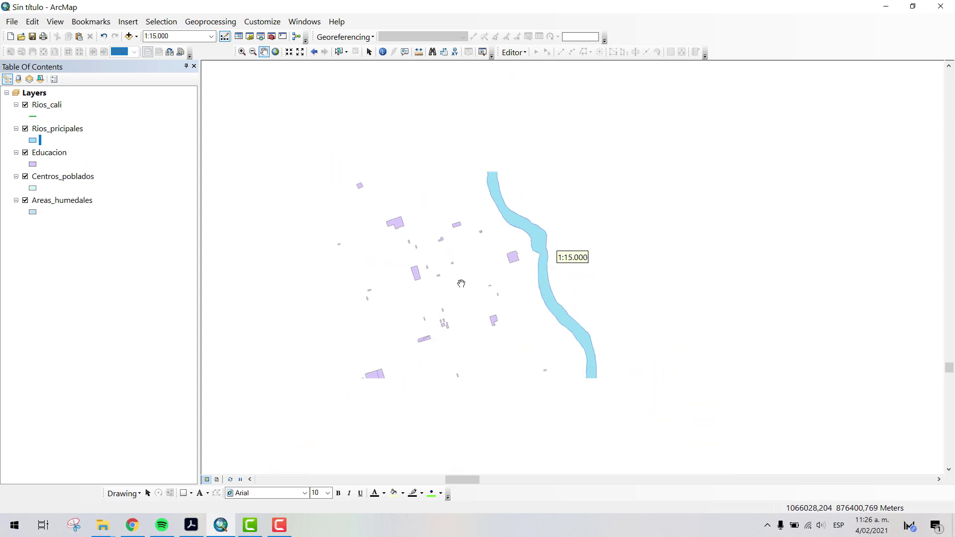
pyautogui.moveTo(470, 162); pyautogui.dragTo(644, 382)
pyautogui.moveTo(416, 210); pyautogui.dragTo(515, 328)
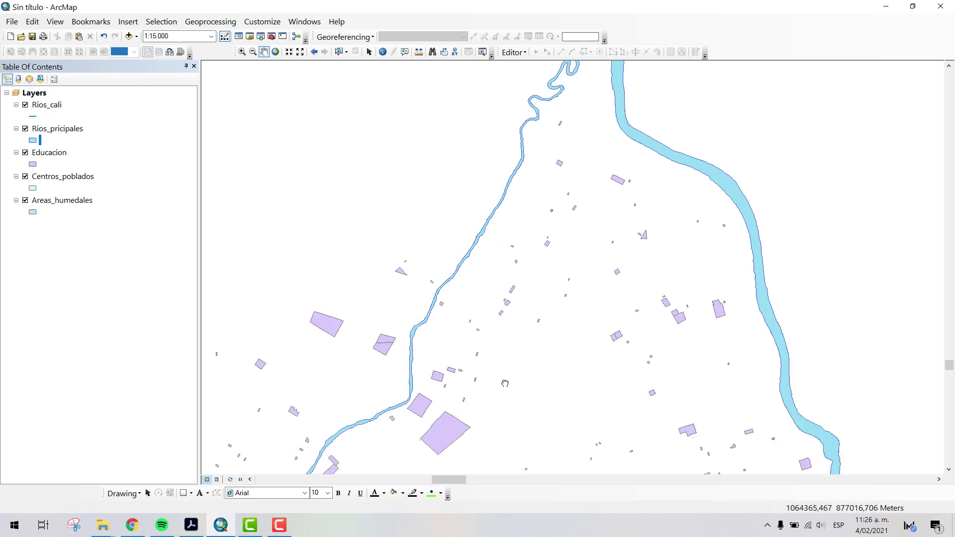
pyautogui.moveTo(505, 384); pyautogui.dragTo(593, 197)
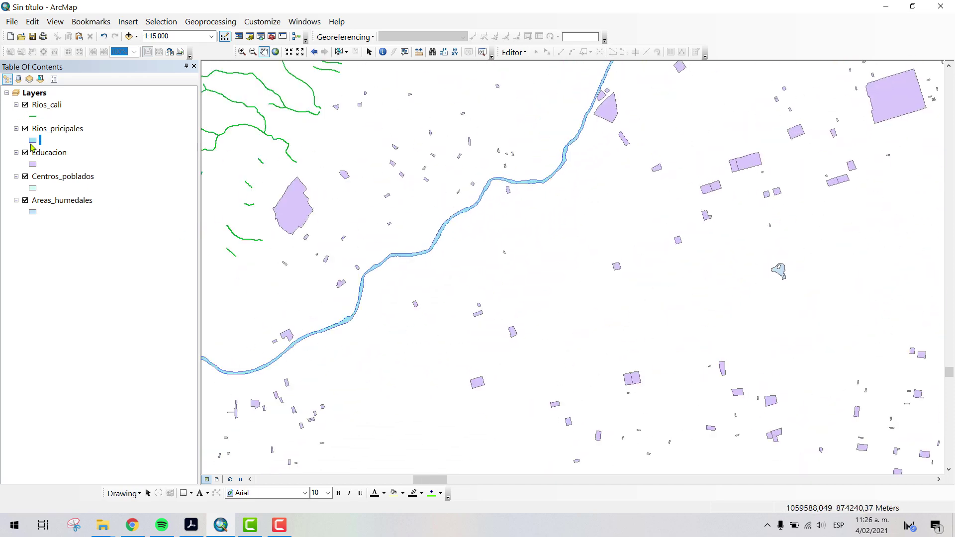
pyautogui.click(25, 153)
pyautogui.click(25, 177)
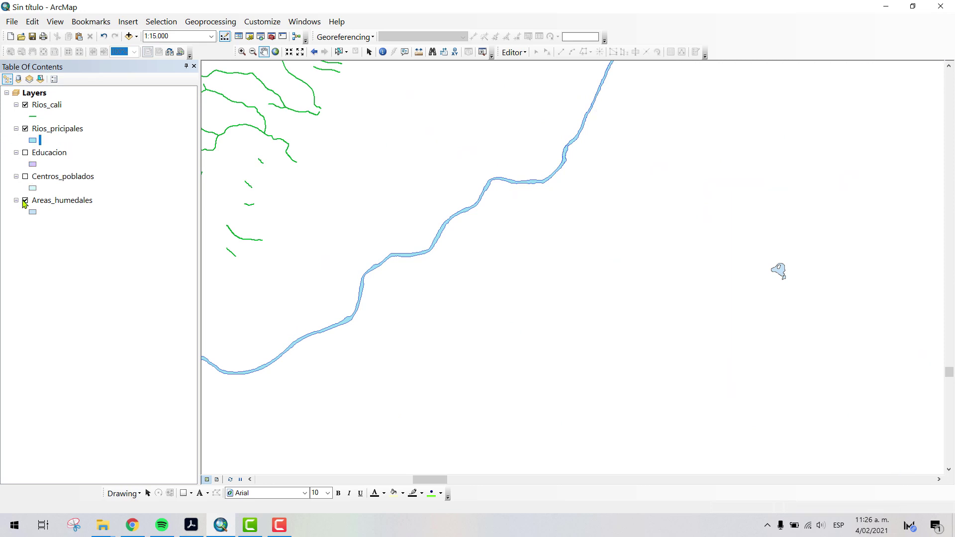
pyautogui.click(24, 104)
# Step: Examine the extent of the Rios_pricipales rivers from north to south, widening the map scale to 1:200.000
pyautogui.scroll(3, 505, 249)
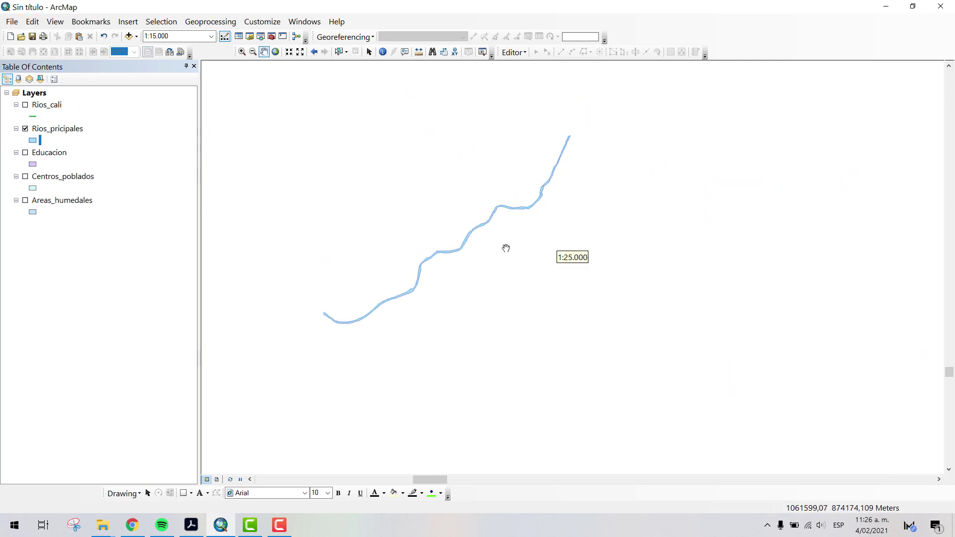
pyautogui.moveTo(785, 171); pyautogui.dragTo(729, 327)
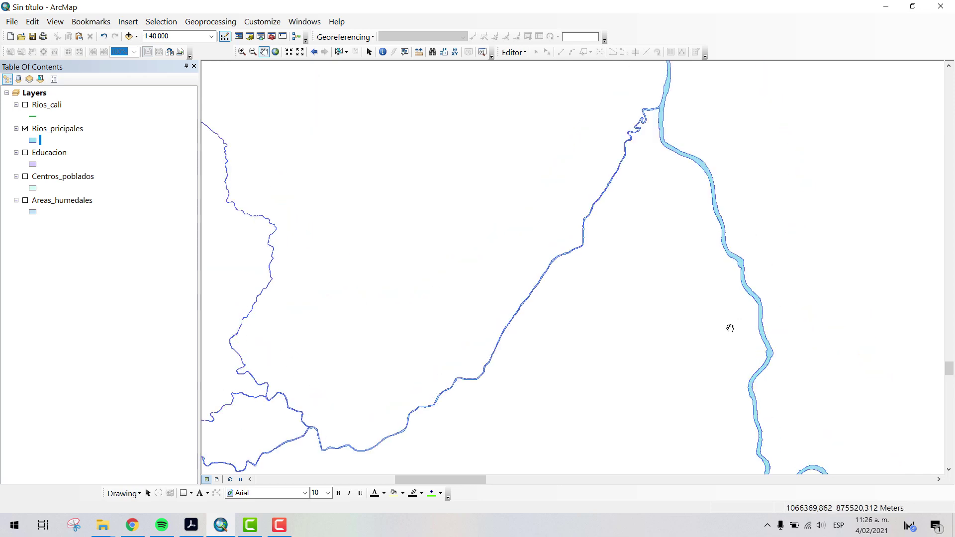
pyautogui.scroll(2, 729, 329)
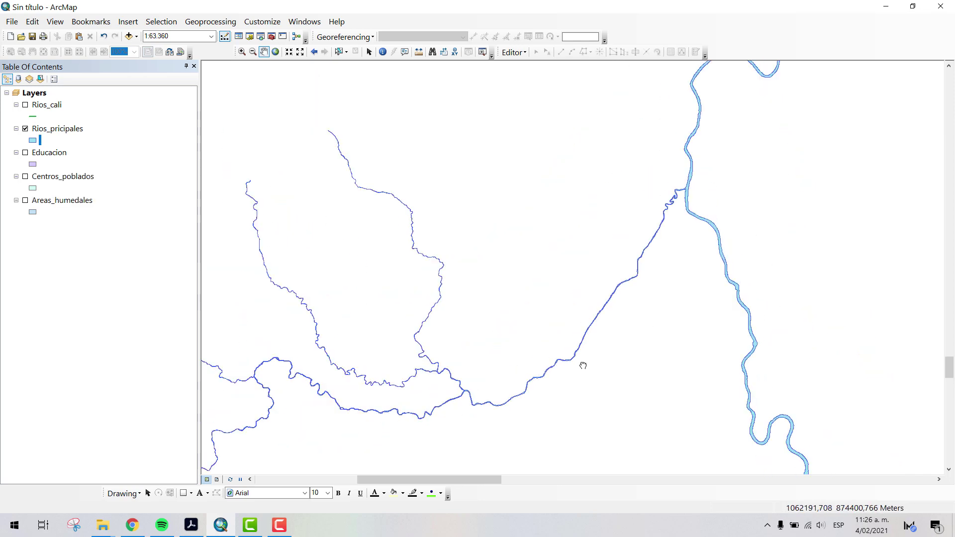
pyautogui.moveTo(577, 315); pyautogui.dragTo(670, 170)
pyautogui.moveTo(523, 330); pyautogui.dragTo(617, 182)
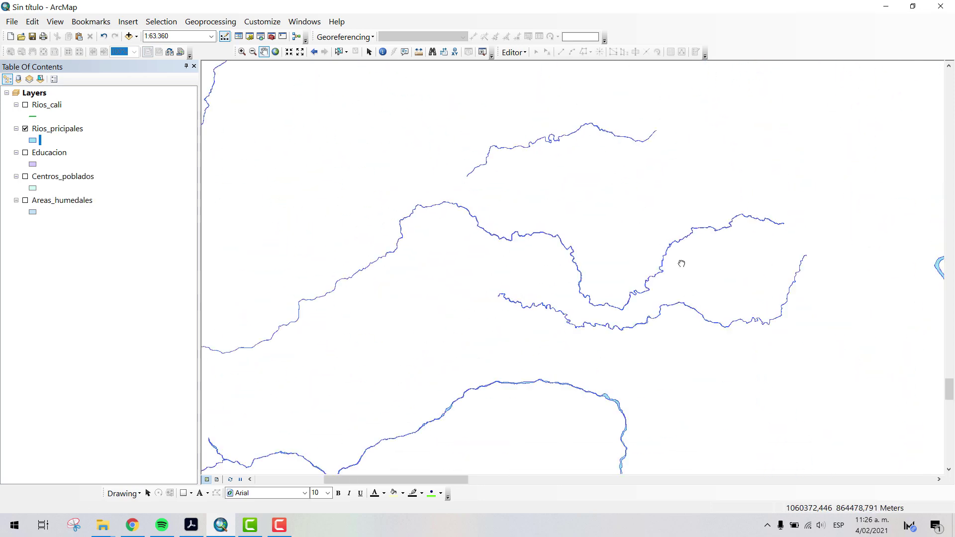
pyautogui.moveTo(682, 264); pyautogui.dragTo(591, 126)
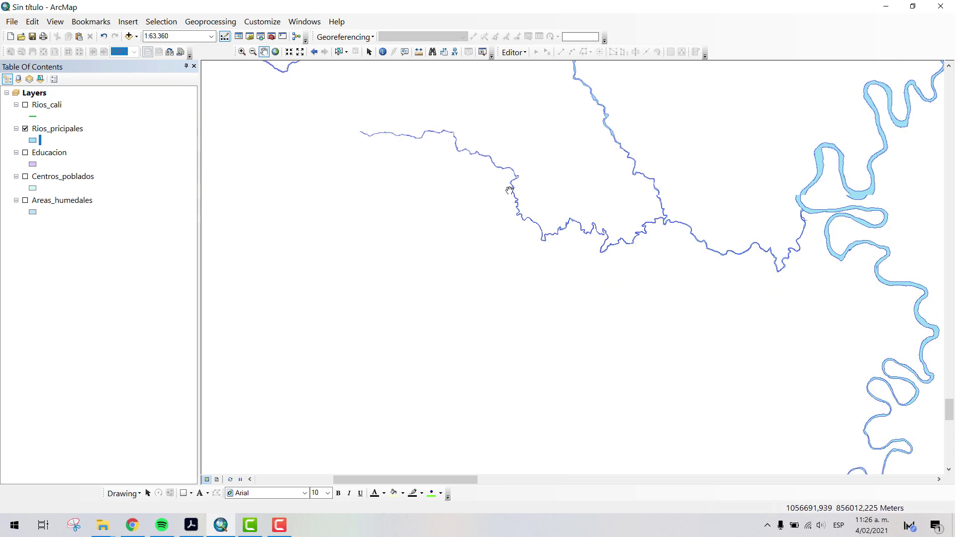
pyautogui.scroll(2, 509, 190)
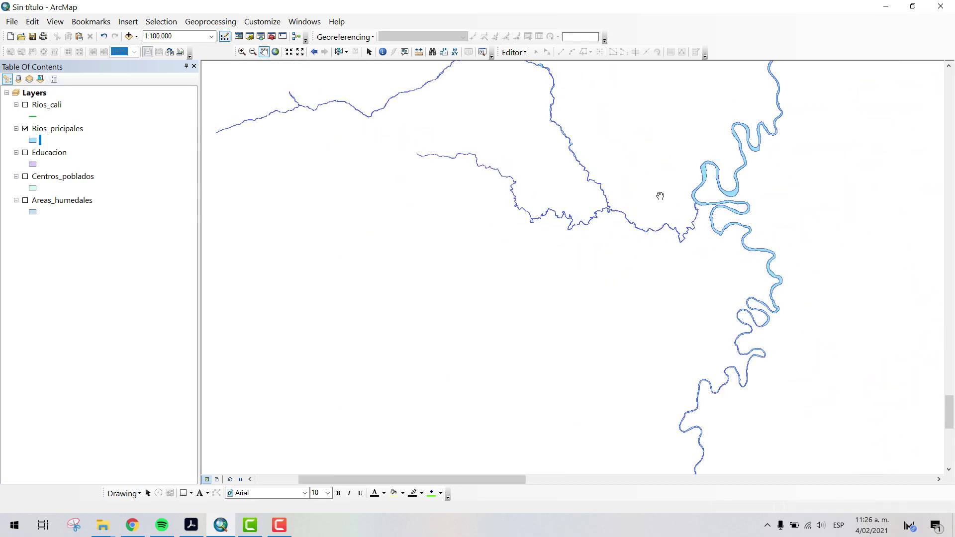
pyautogui.scroll(2, 672, 269)
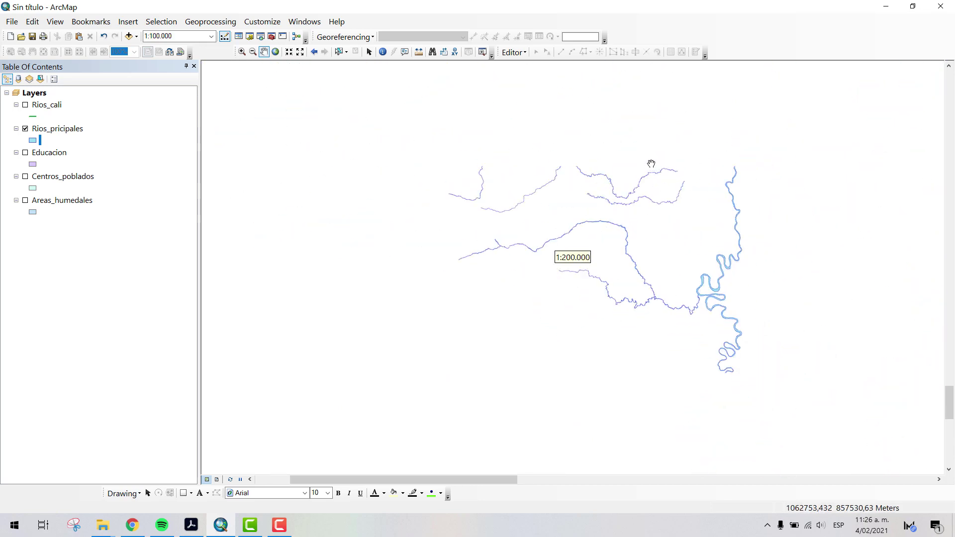
pyautogui.moveTo(652, 164); pyautogui.dragTo(544, 352)
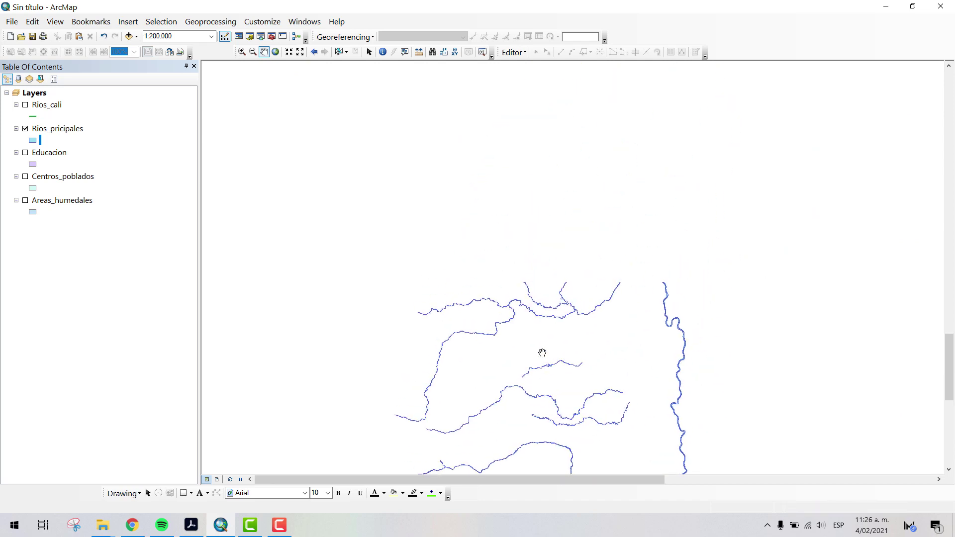
# Step: Display the Rios_cali layer again and apply the predefined River line symbol to it
pyautogui.click(25, 106)
pyautogui.moveTo(634, 263); pyautogui.dragTo(612, 153)
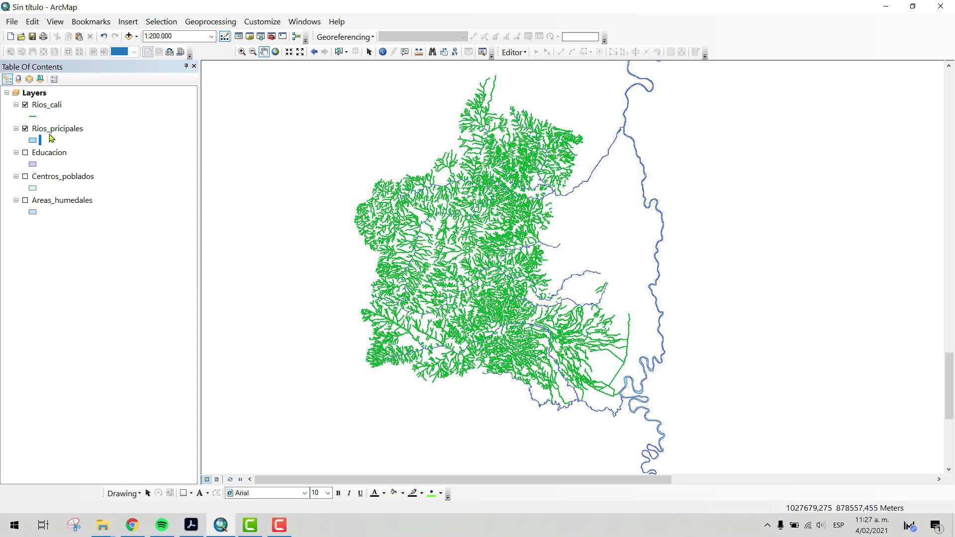
pyautogui.click(33, 118)
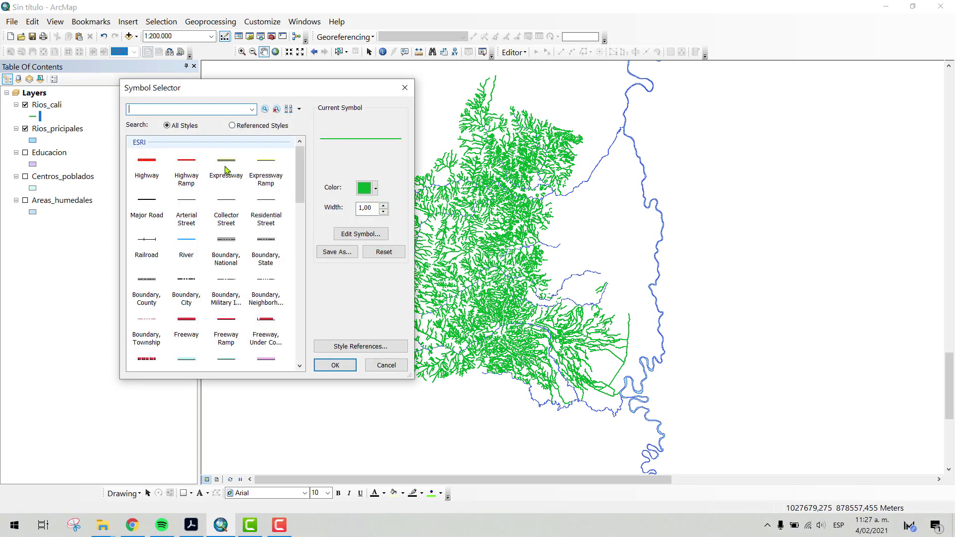
pyautogui.click(187, 240)
pyautogui.click(335, 366)
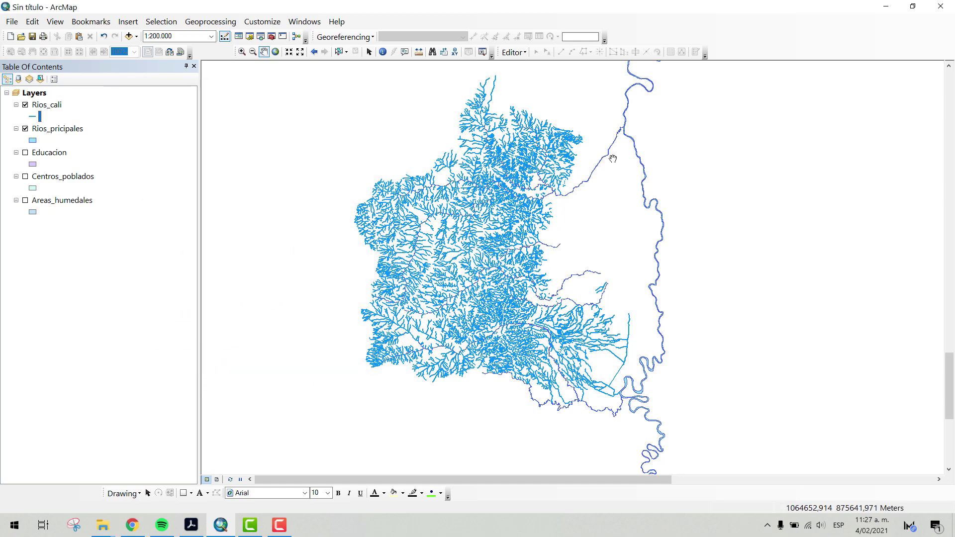
# Step: Identify the main river leaving the Rios_cali network eastward at a map scale of 1:8.000, and close the results
pyautogui.moveTo(558, 191); pyautogui.dragTo(530, 273)
pyautogui.scroll(-4, 530, 273)
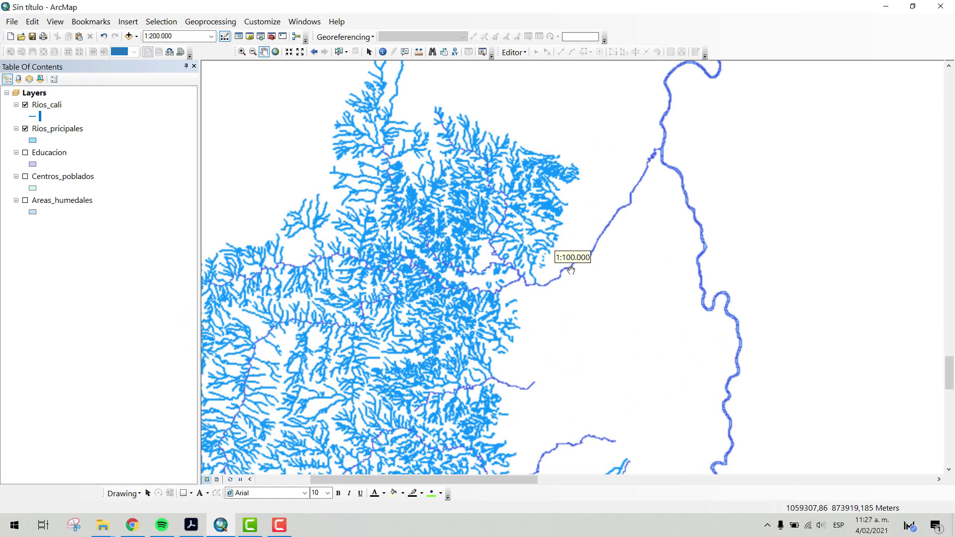
pyautogui.scroll(-3, 525, 257)
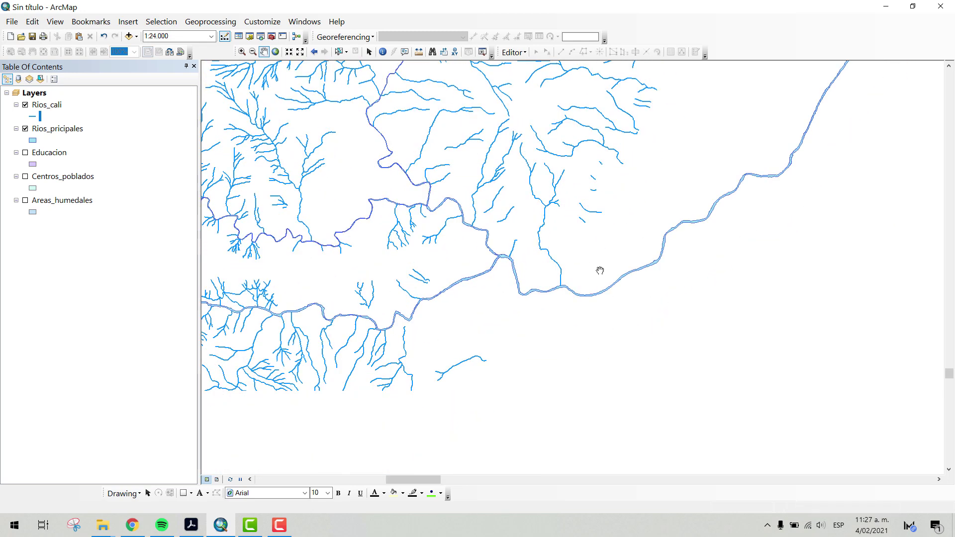
pyautogui.scroll(-3, 575, 273)
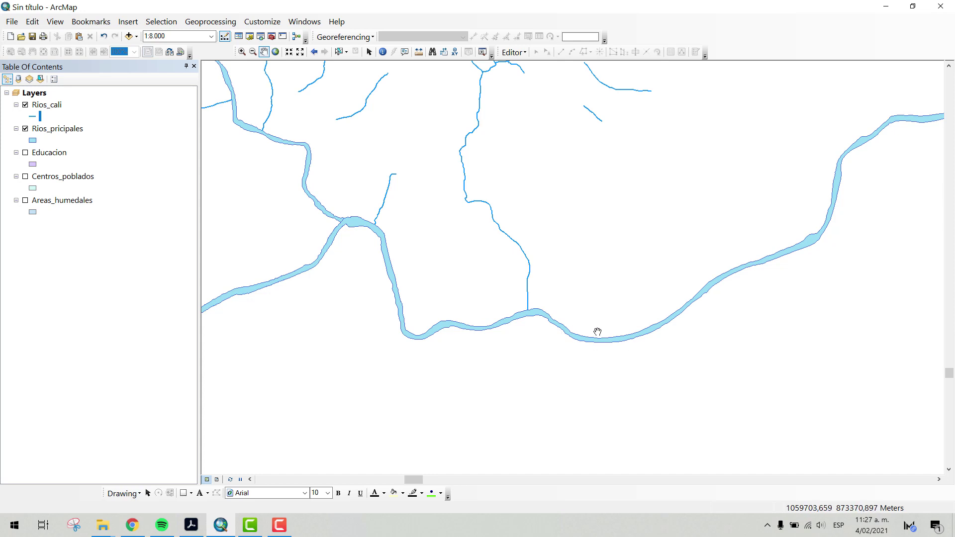
pyautogui.moveTo(613, 164); pyautogui.dragTo(532, 167)
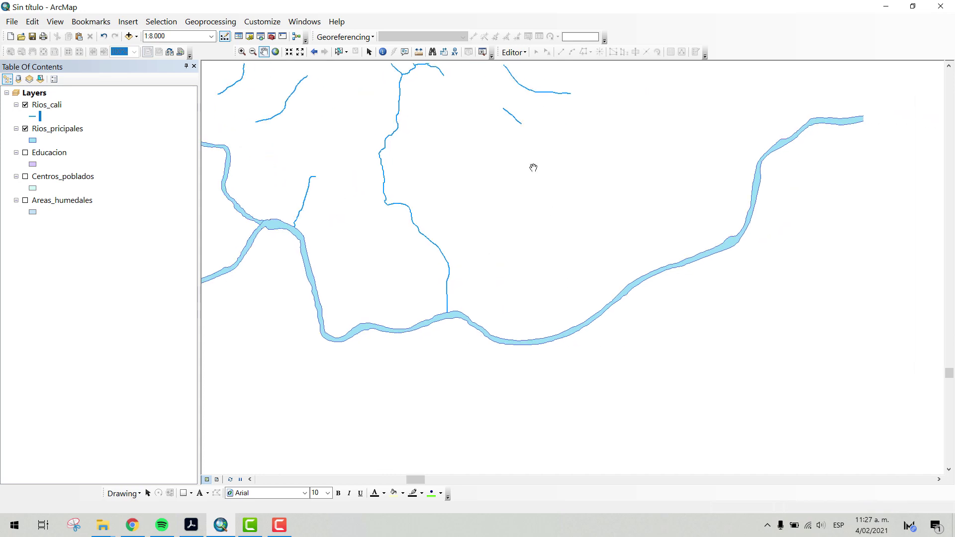
pyautogui.click(383, 52)
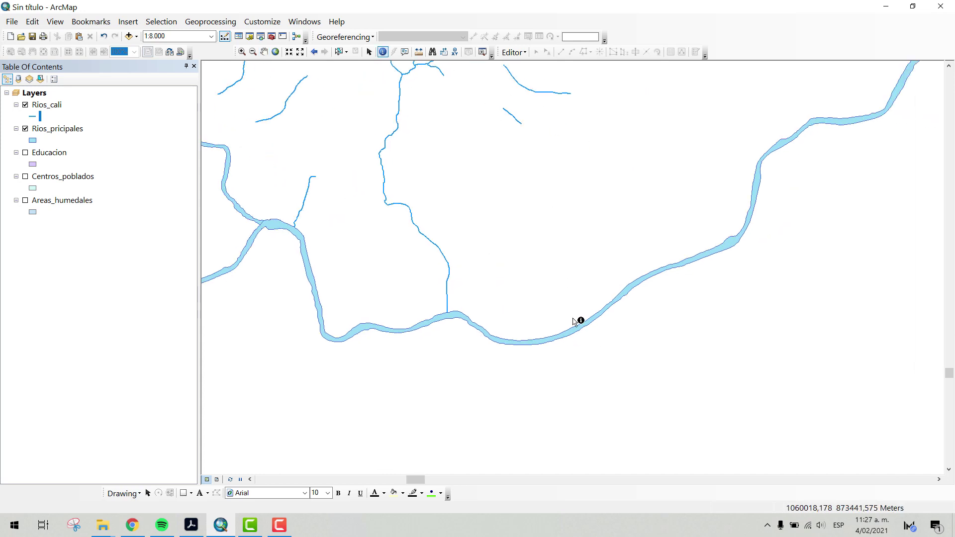
pyautogui.click(563, 338)
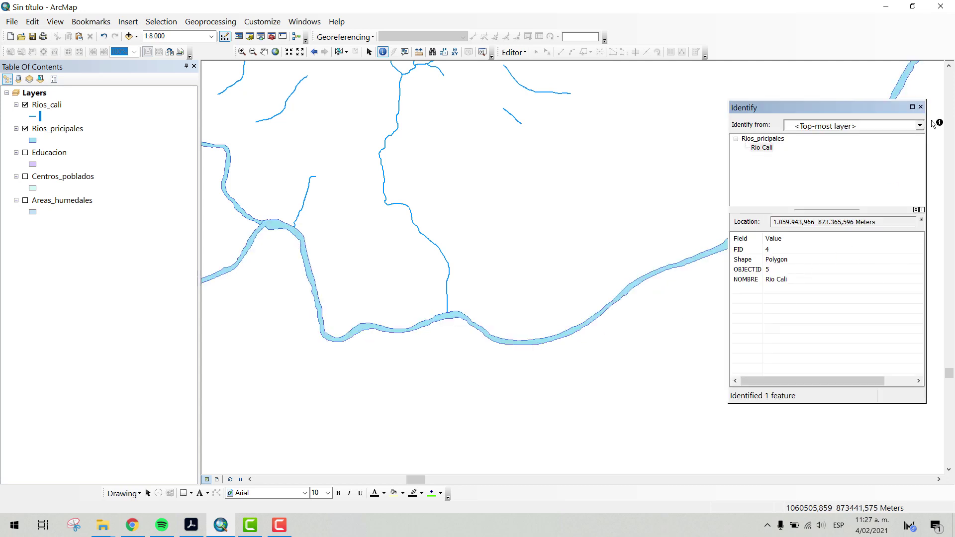
pyautogui.click(921, 107)
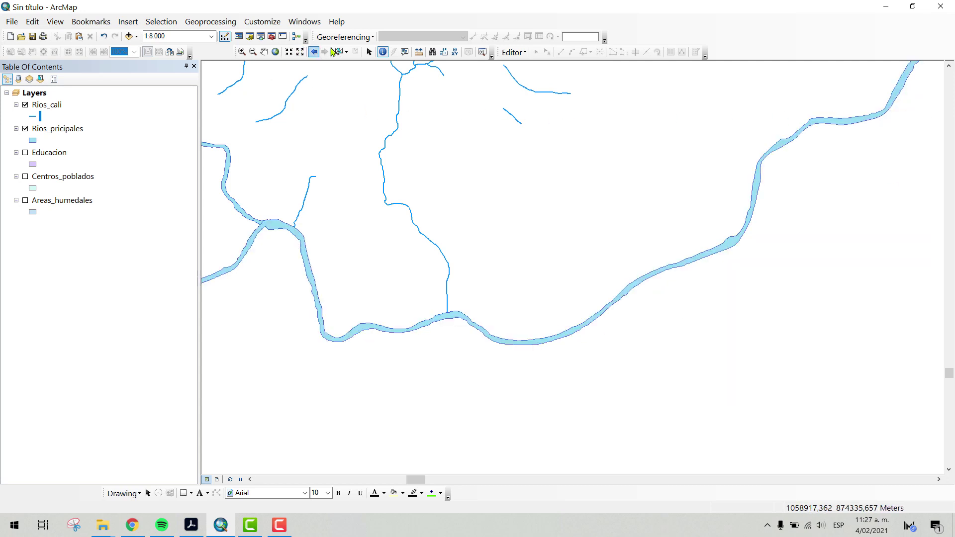
# Step: Examine where the Rios_cali streams meet the main river polygons, widening the map scale to 1:30.000
pyautogui.click(263, 52)
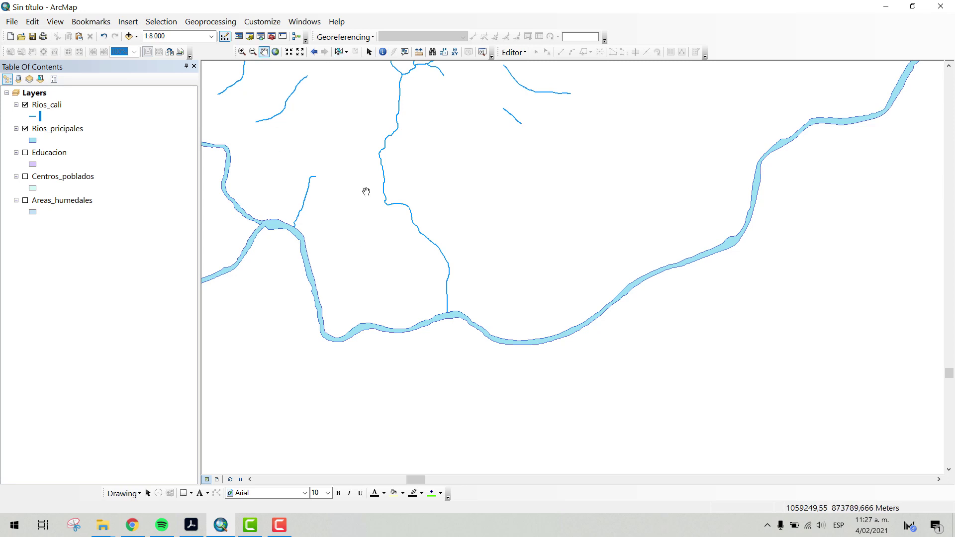
pyautogui.moveTo(462, 289); pyautogui.dragTo(590, 320)
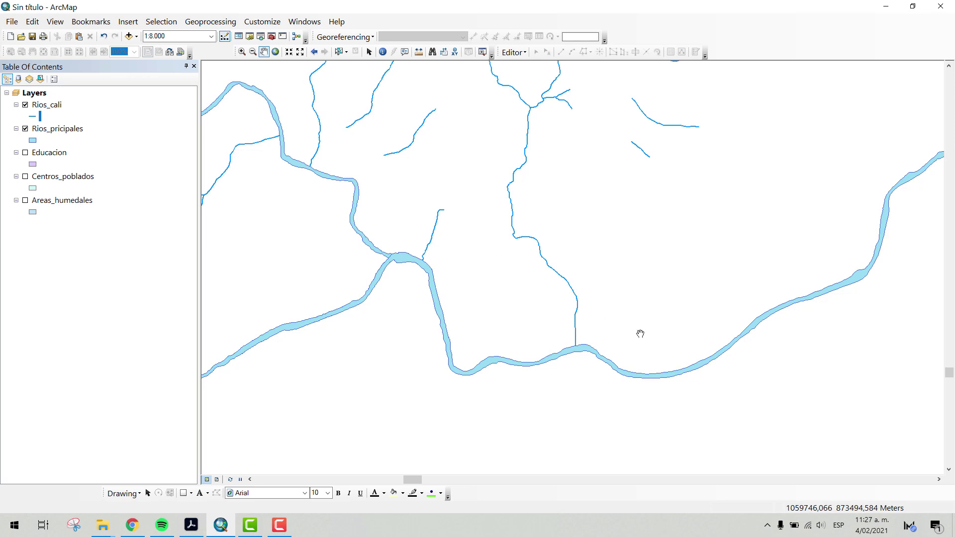
pyautogui.scroll(-3, 632, 326)
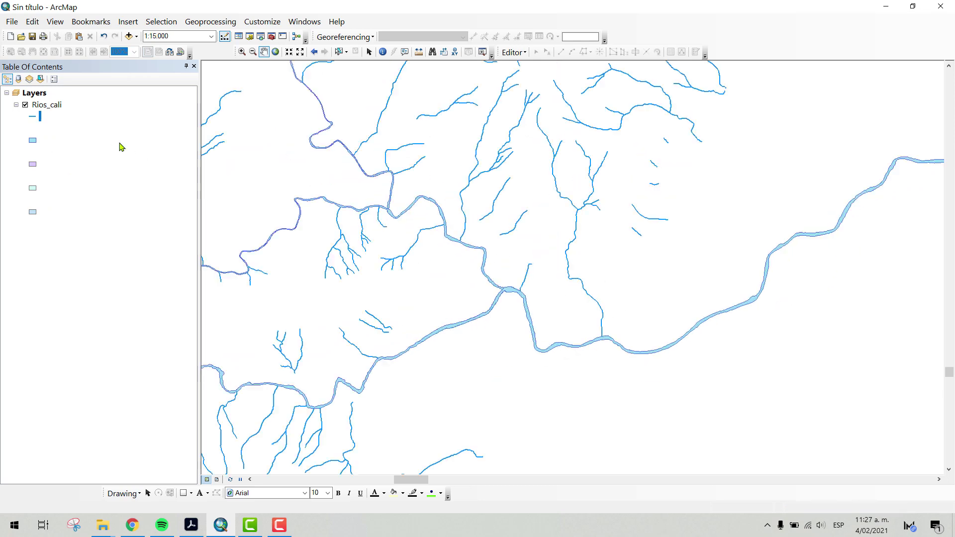
pyautogui.moveTo(717, 300); pyautogui.dragTo(610, 292)
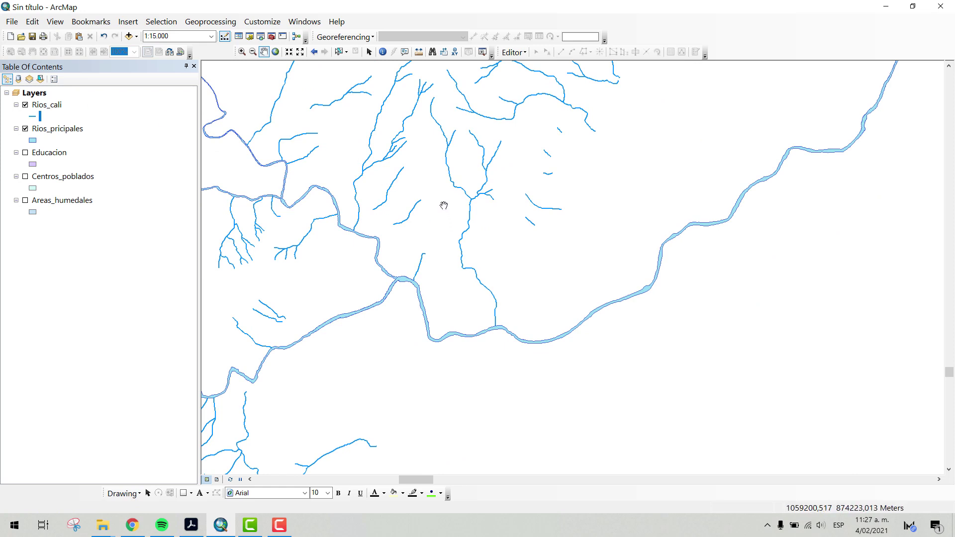
pyautogui.moveTo(500, 204)
pyautogui.mouseDown()
pyautogui.moveTo(460, 255)
pyautogui.moveTo(584, 219)
pyautogui.moveTo(532, 228)
pyautogui.moveTo(525, 242)
pyautogui.mouseUp()
pyautogui.scroll(3, 525, 242)
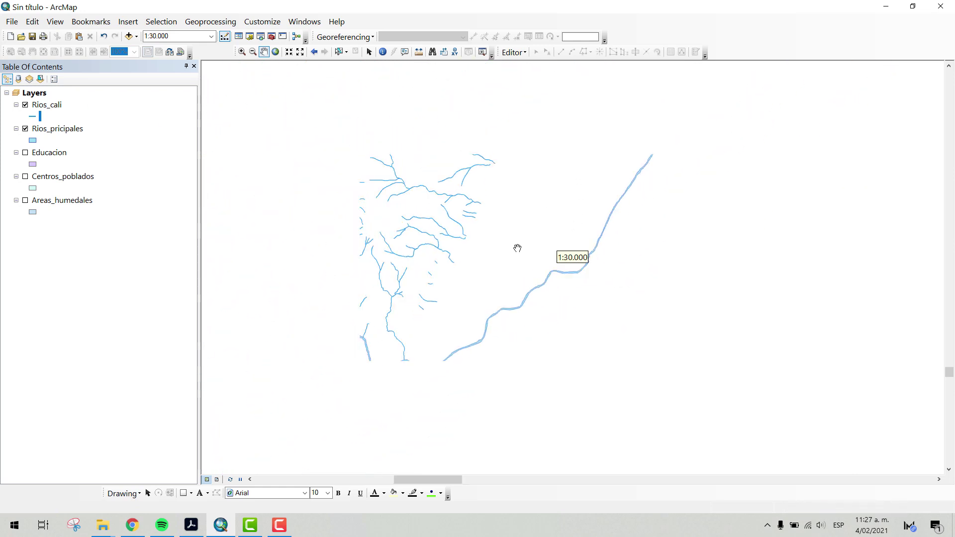
pyautogui.moveTo(572, 196)
pyautogui.mouseDown()
pyautogui.moveTo(622, 159)
pyautogui.moveTo(565, 130)
pyautogui.mouseUp()
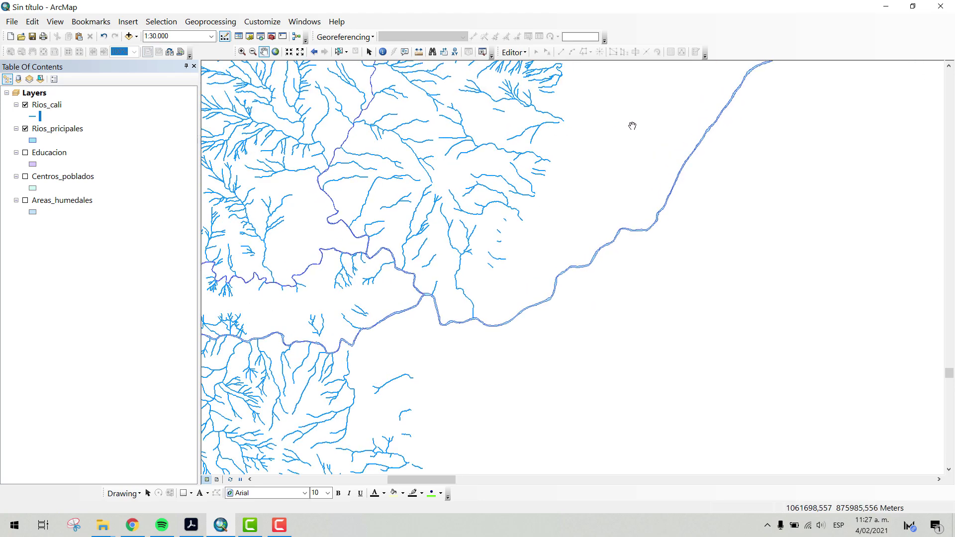
# Step: Identify the wide eastern river and the narrower river flowing into it near their confluence, and close the results
pyautogui.moveTo(634, 125)
pyautogui.mouseDown()
pyautogui.moveTo(489, 237)
pyautogui.moveTo(572, 167)
pyautogui.moveTo(605, 220)
pyautogui.moveTo(686, 196)
pyautogui.moveTo(643, 247)
pyautogui.moveTo(626, 243)
pyautogui.mouseUp()
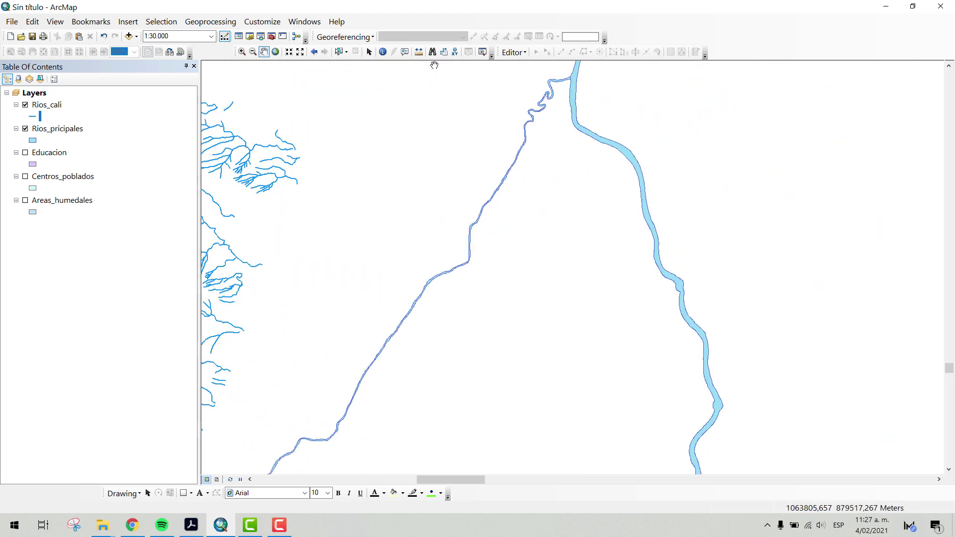
pyautogui.click(383, 52)
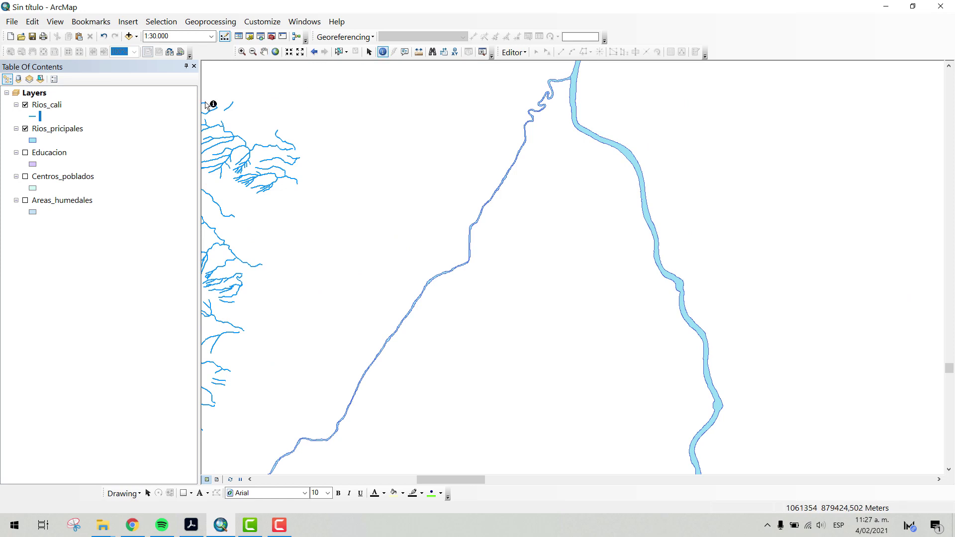
pyautogui.click(576, 117)
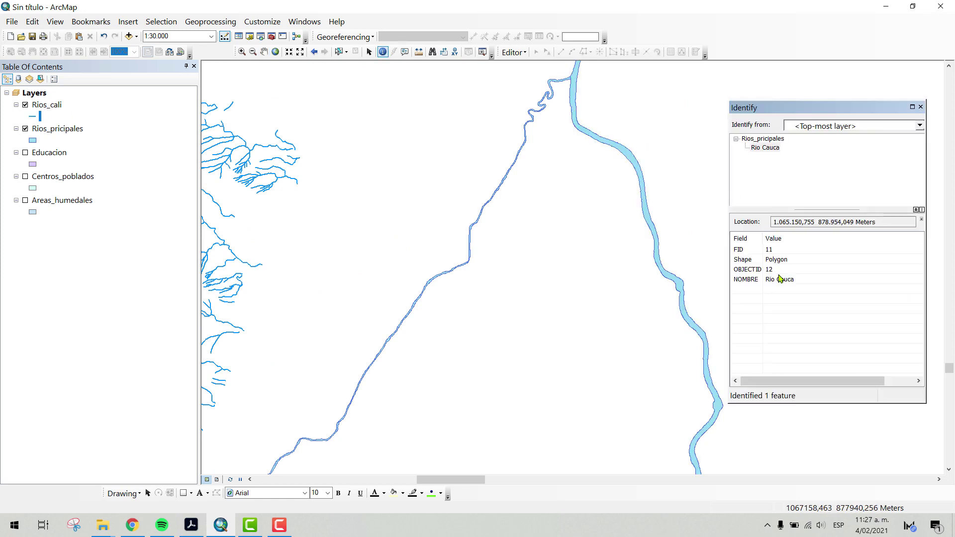
pyautogui.click(516, 160)
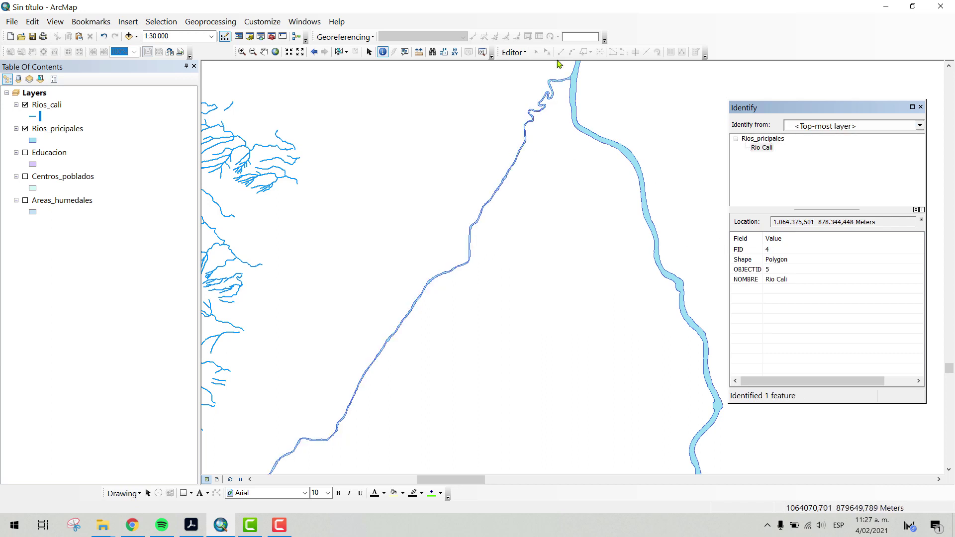
pyautogui.click(921, 107)
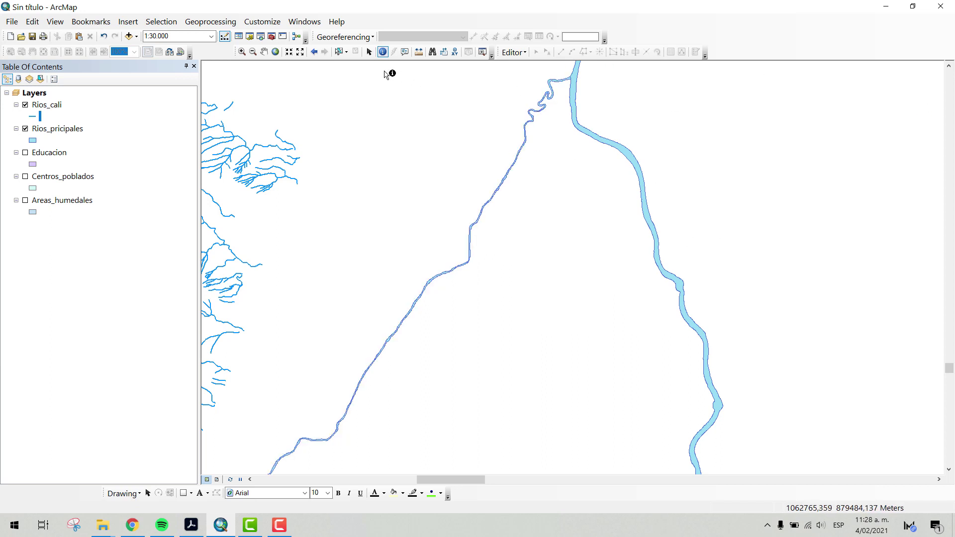
# Step: Examine the course of the Rio Cali between the Rios_cali network and the Rio Cauca at a map scale of 1:50.000
pyautogui.click(263, 51)
pyautogui.scroll(2, 497, 264)
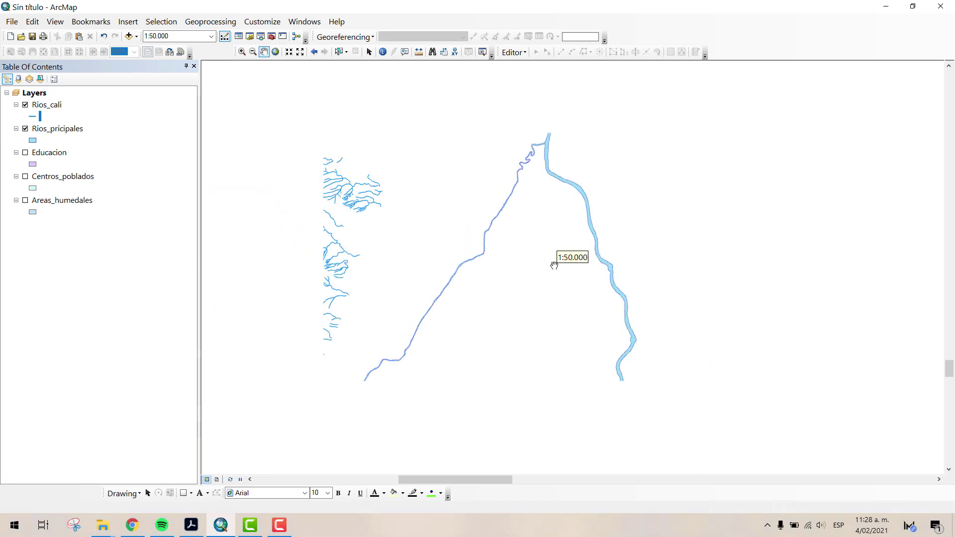
pyautogui.moveTo(470, 355); pyautogui.dragTo(572, 279)
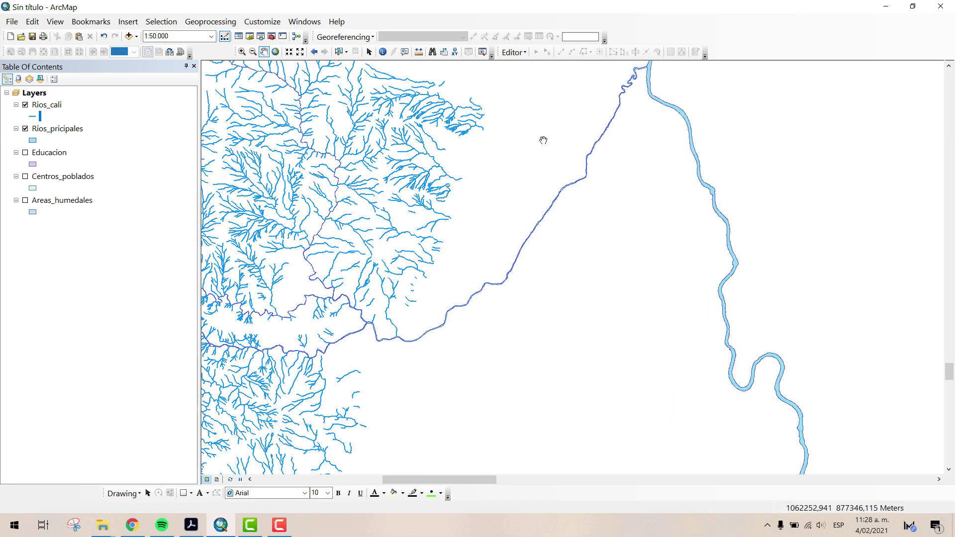
pyautogui.moveTo(605, 258); pyautogui.dragTo(610, 232)
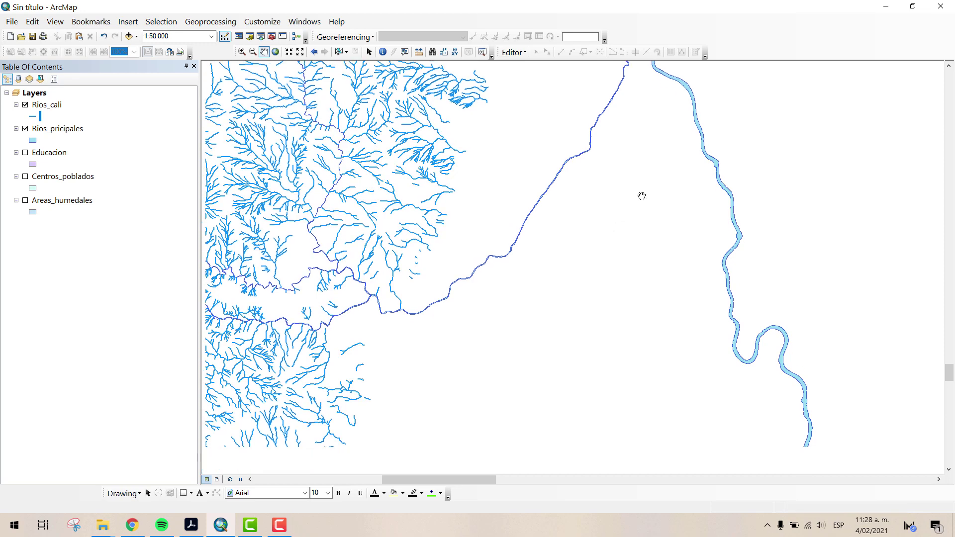
pyautogui.moveTo(726, 323); pyautogui.dragTo(649, 392)
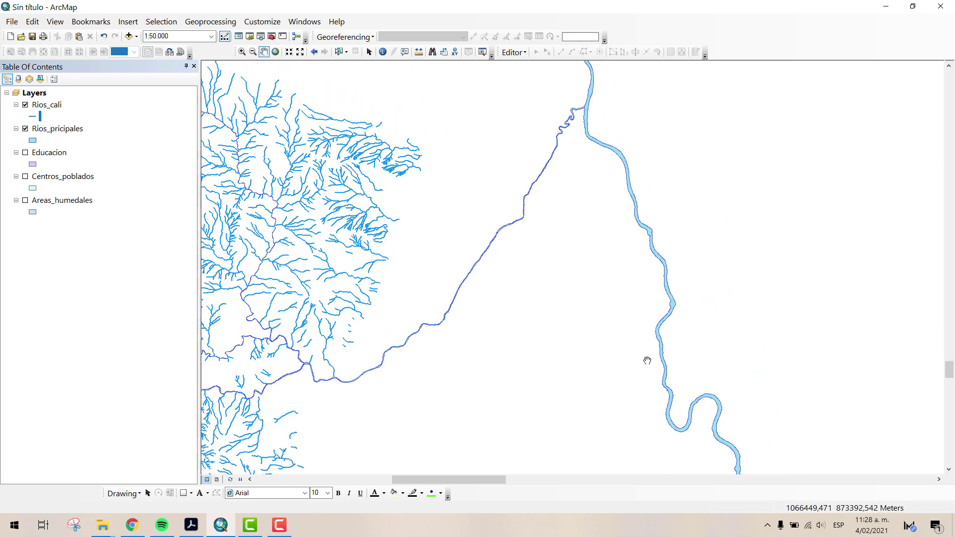
pyautogui.moveTo(647, 359); pyautogui.dragTo(648, 311)
pyautogui.moveTo(602, 252); pyautogui.dragTo(628, 200)
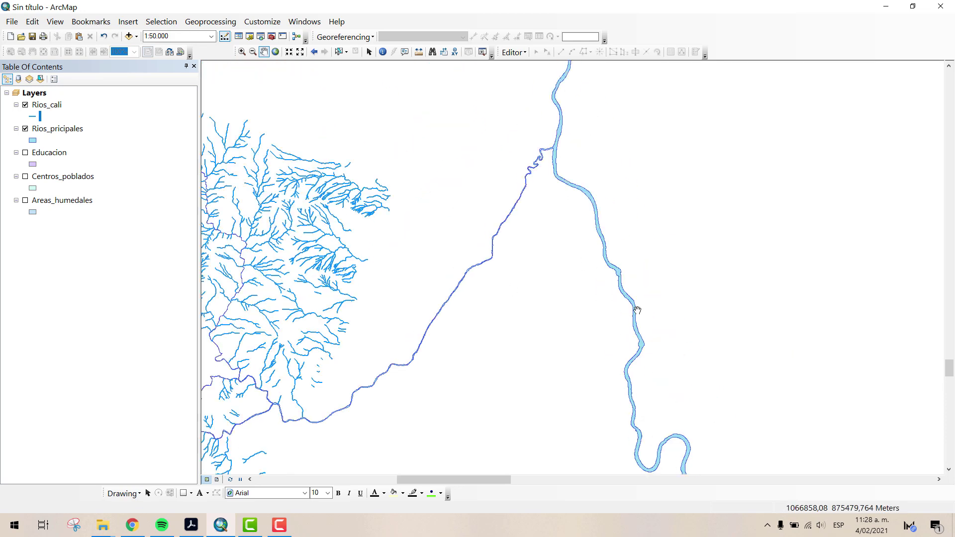
pyautogui.moveTo(569, 121); pyautogui.dragTo(627, 270)
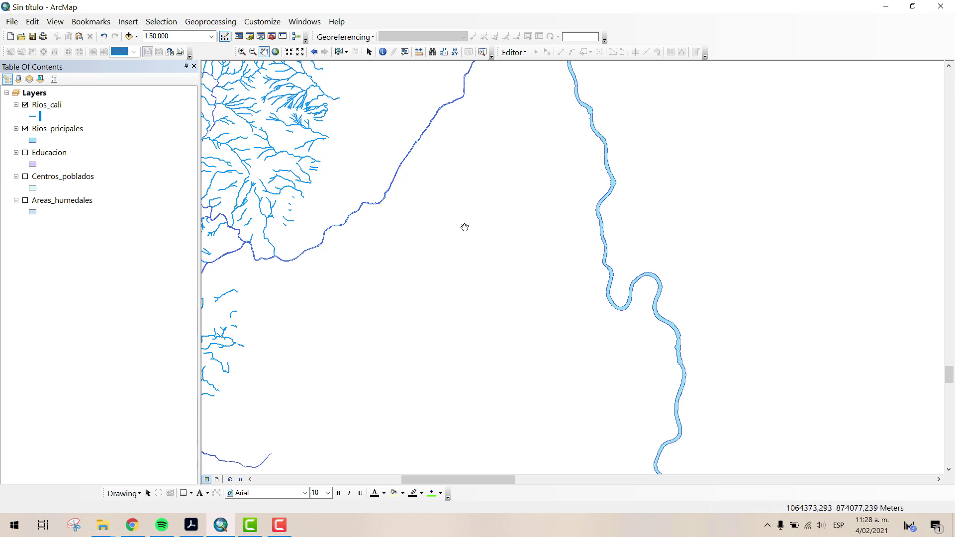
# Step: Turn on the Educacion layer and examine its polygons between the Rios_cali streams and the wide eastern river
pyautogui.moveTo(495, 211); pyautogui.dragTo(572, 257)
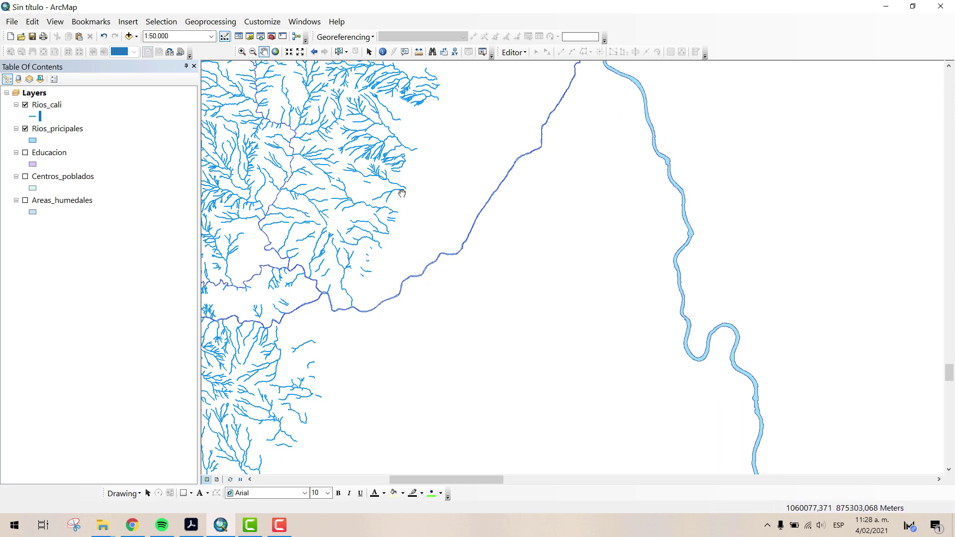
pyautogui.moveTo(452, 192); pyautogui.dragTo(442, 154)
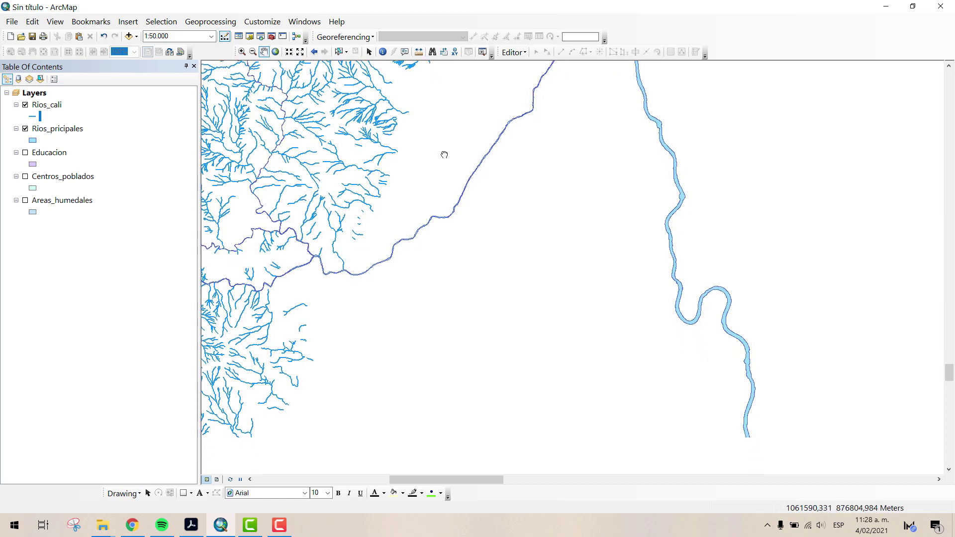
pyautogui.scroll(1, 408, 237)
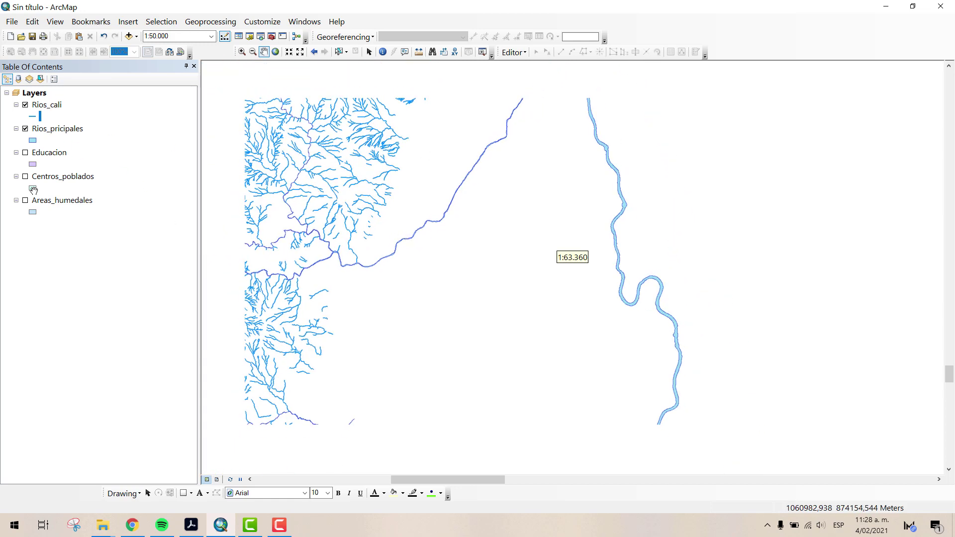
pyautogui.click(26, 154)
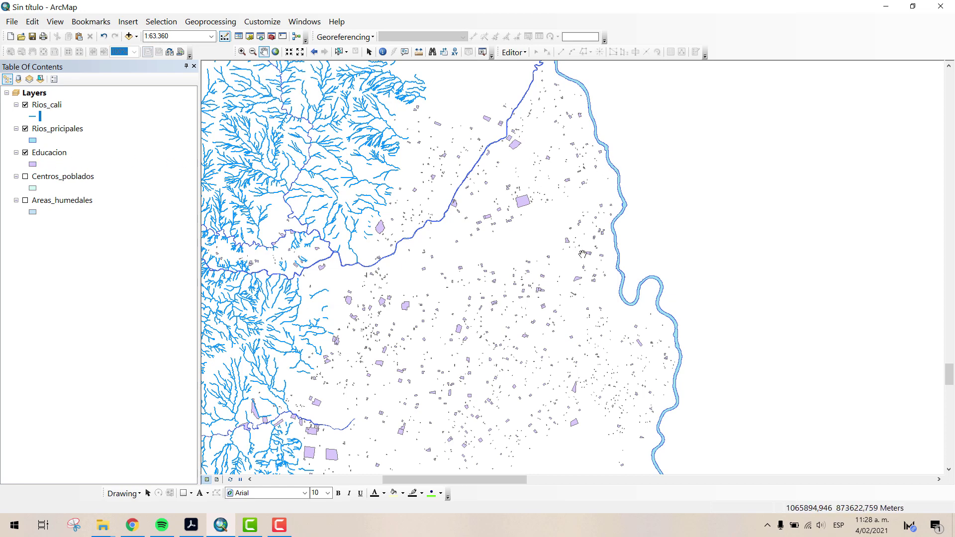
pyautogui.moveTo(529, 450); pyautogui.dragTo(608, 266)
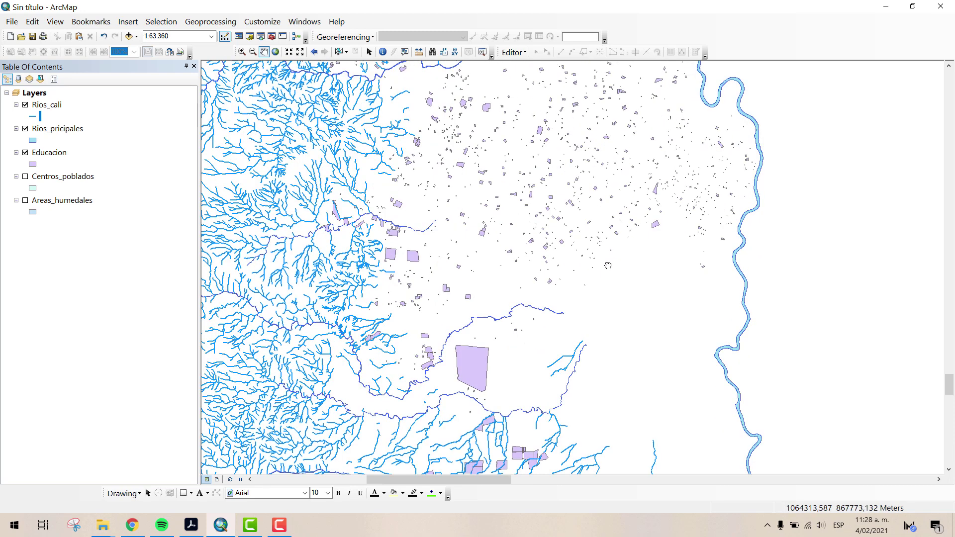
pyautogui.moveTo(610, 321); pyautogui.dragTo(618, 249)
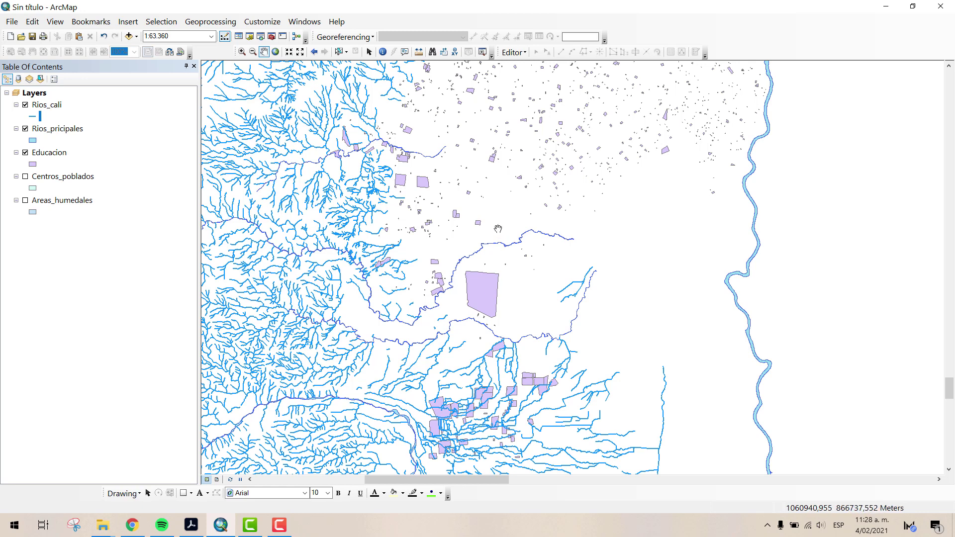
pyautogui.moveTo(491, 284); pyautogui.dragTo(486, 316)
# Step: Open the Educacion layer's attribute table and enlarge it to show more records
pyautogui.click(49, 153)
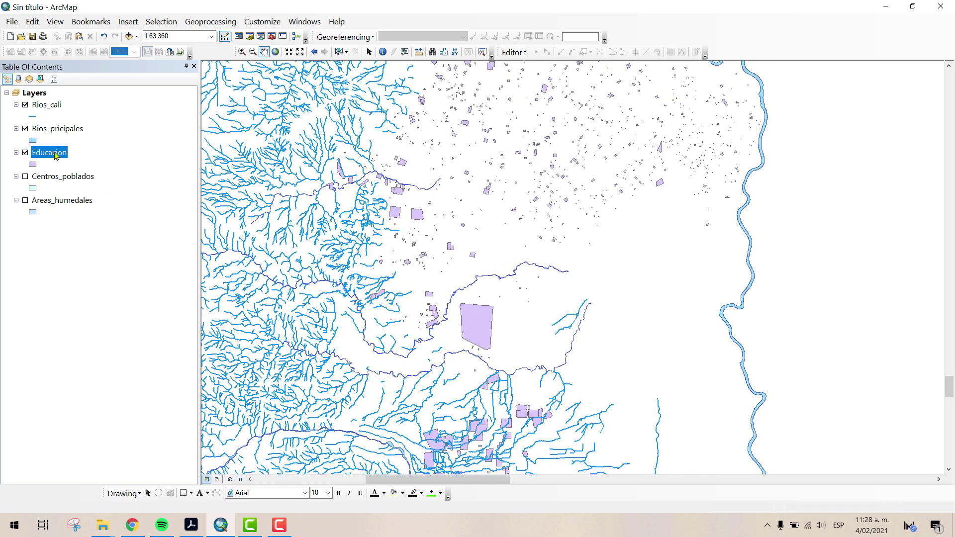
pyautogui.rightClick(50, 153)
pyautogui.click(119, 187)
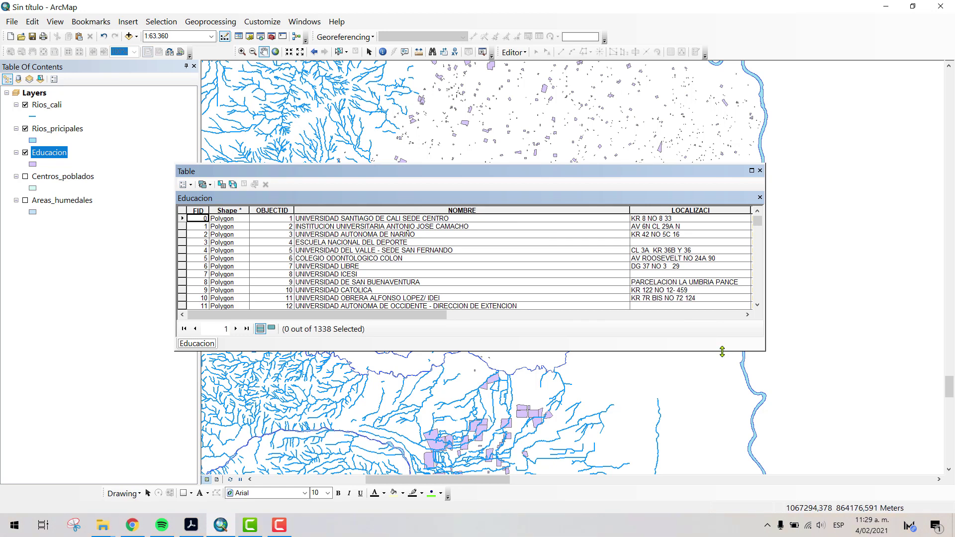
pyautogui.moveTo(722, 352); pyautogui.dragTo(723, 477)
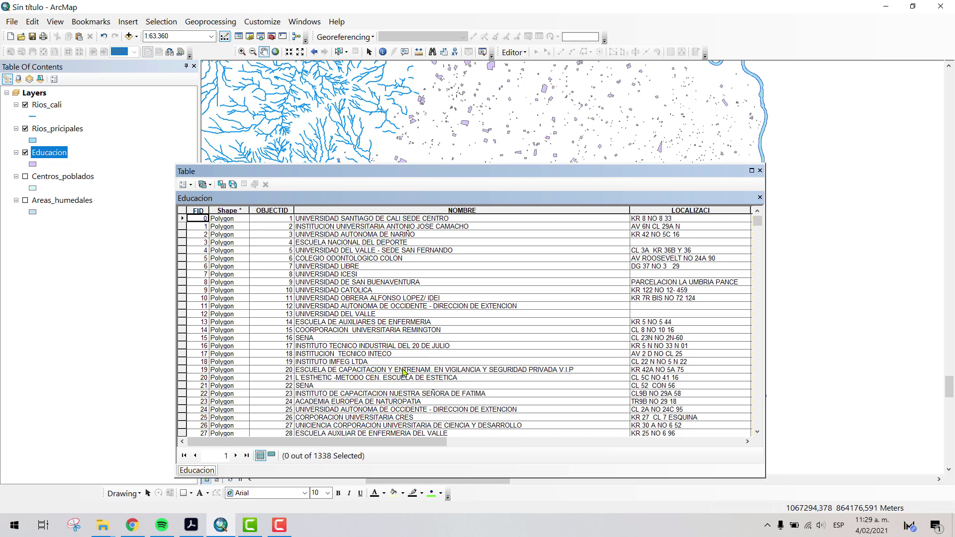
# Step: Look through the Educacion records from first to last, reading the NOMBRE and LOCALIZACI fields, and return to the first record
pyautogui.scroll(-11, 398, 347)
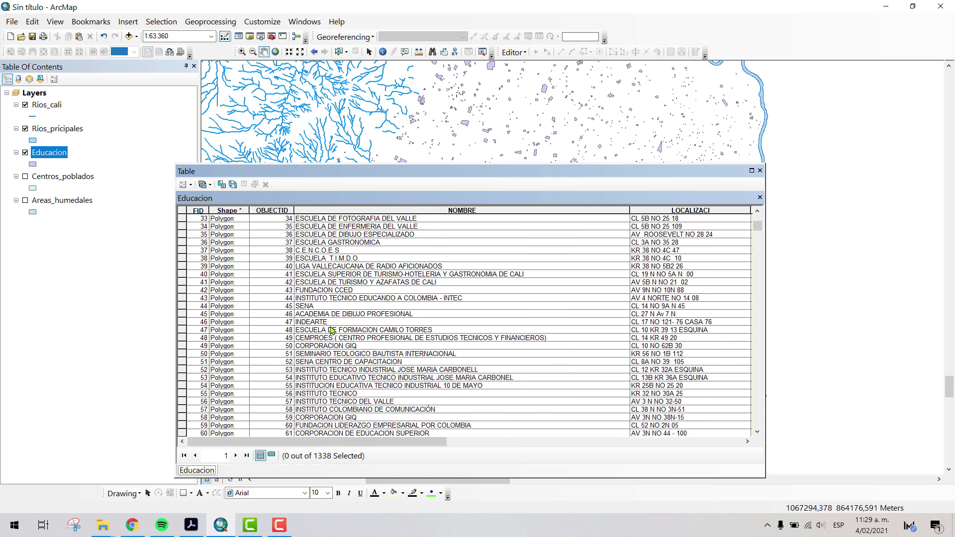
pyautogui.scroll(-7, 391, 368)
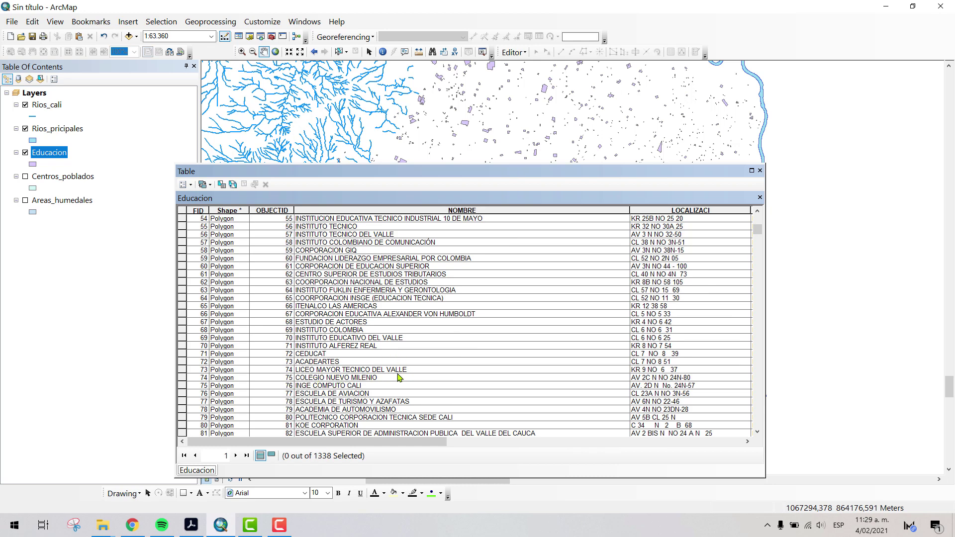
pyautogui.scroll(-6, 398, 378)
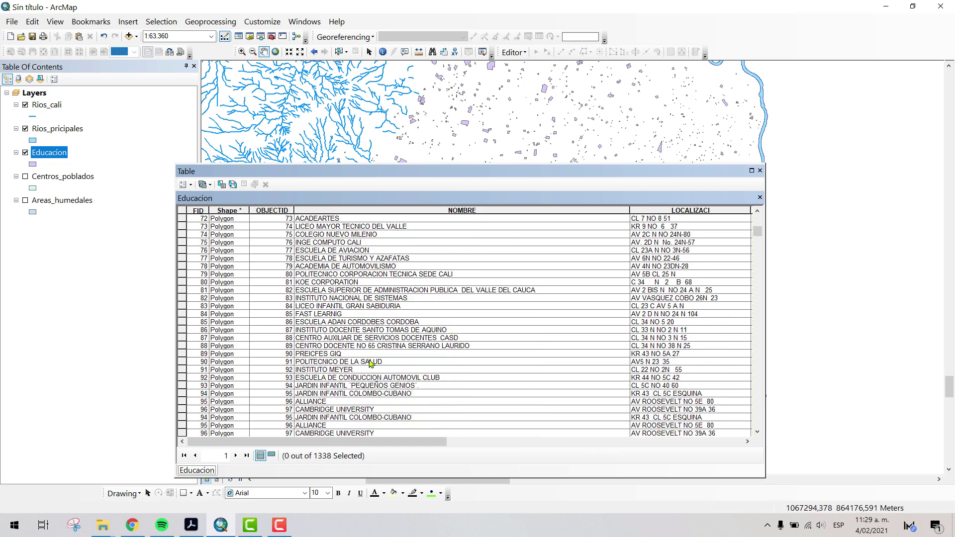
pyautogui.scroll(-2, 370, 363)
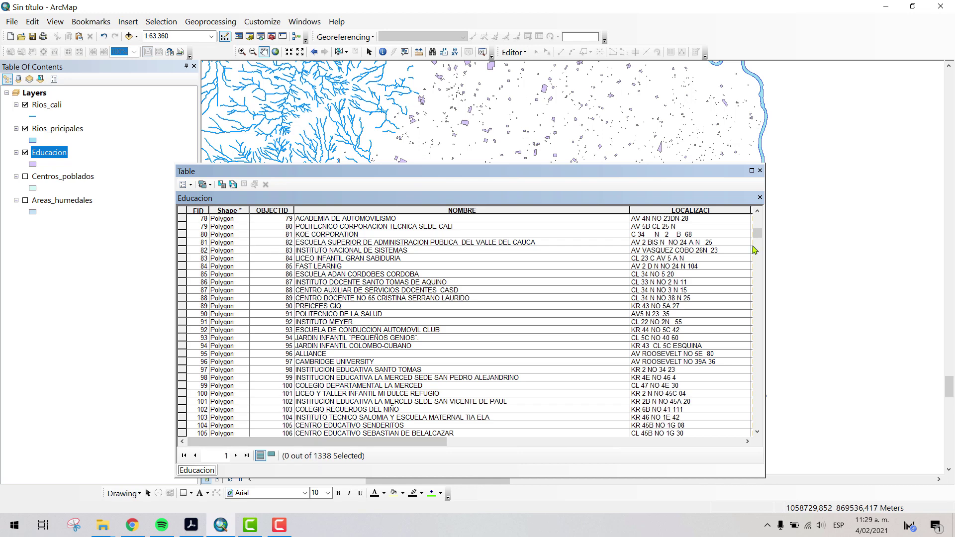
pyautogui.moveTo(757, 233); pyautogui.dragTo(760, 209)
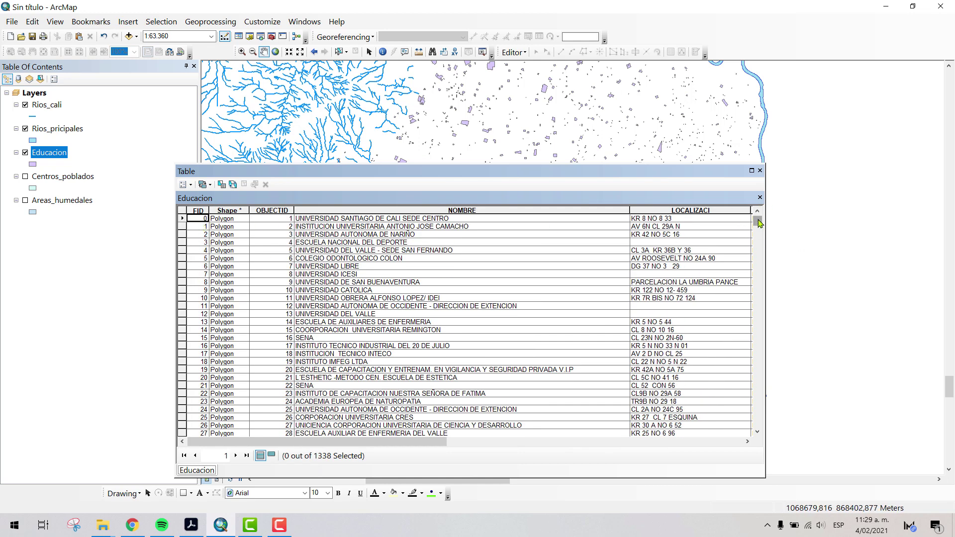
pyautogui.moveTo(757, 219); pyautogui.dragTo(736, 441)
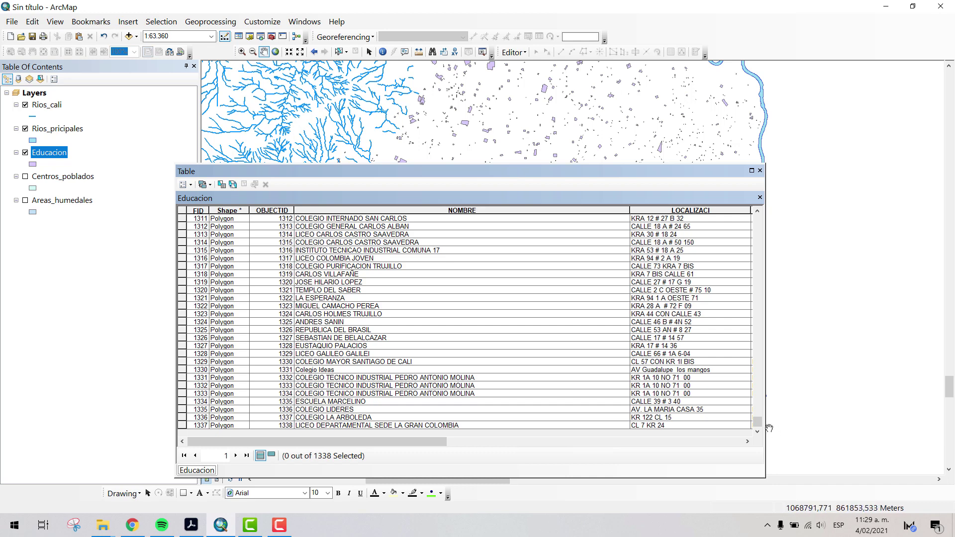
pyautogui.moveTo(758, 421); pyautogui.dragTo(767, 208)
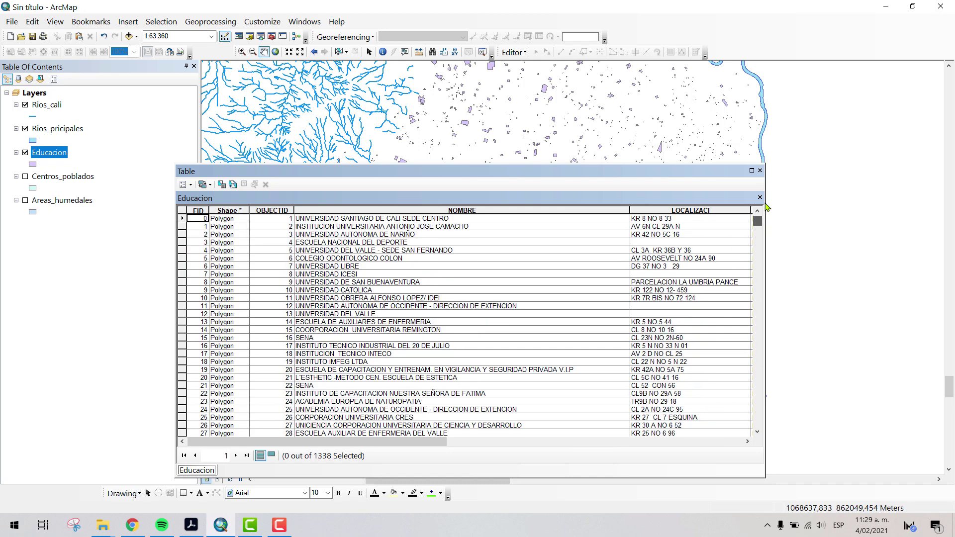
# Step: Select the UNIVERSIDAD SANTIAGO DE CALI SEDE CENTRO record, zoom the map to its polygon, and move the table clear of it
pyautogui.click(182, 219)
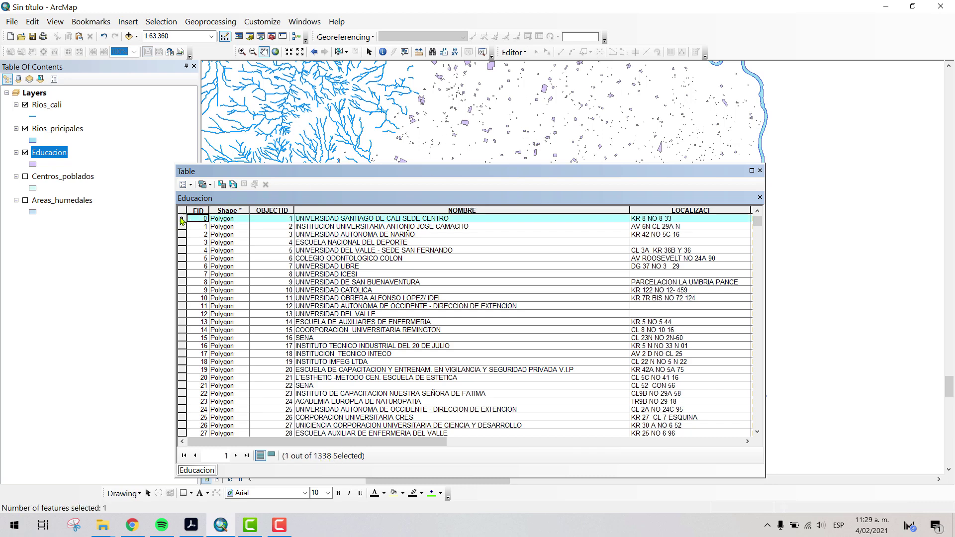
pyautogui.rightClick(183, 219)
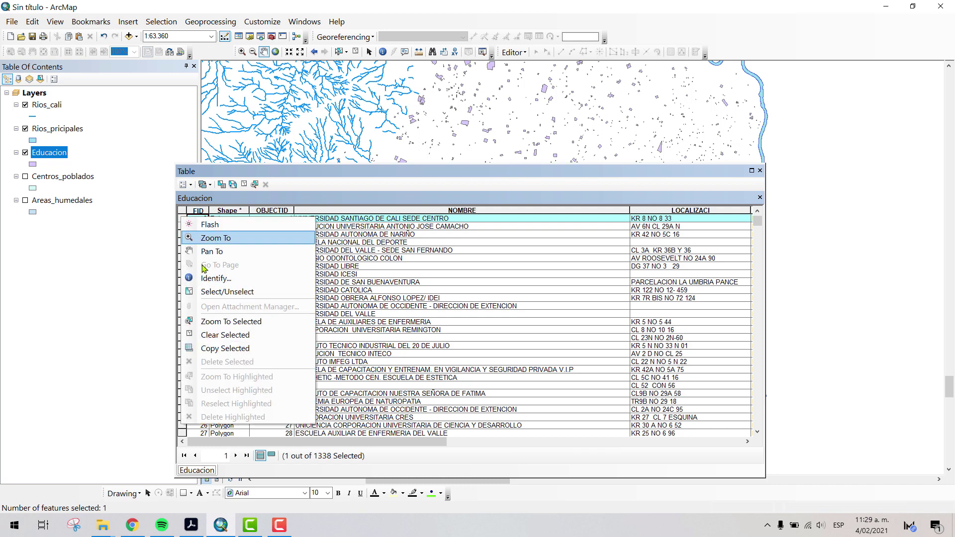
pyautogui.click(331, 177)
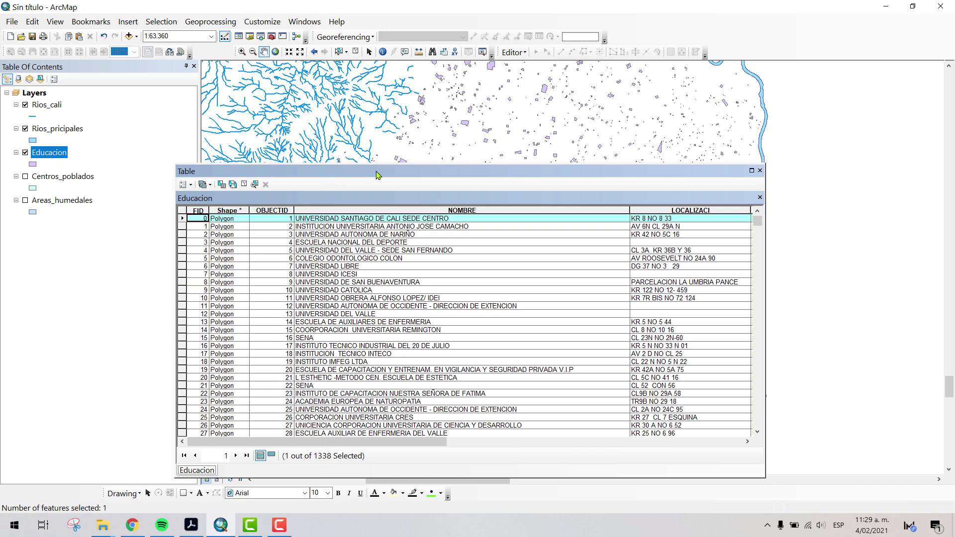
pyautogui.moveTo(360, 192); pyautogui.dragTo(347, 201)
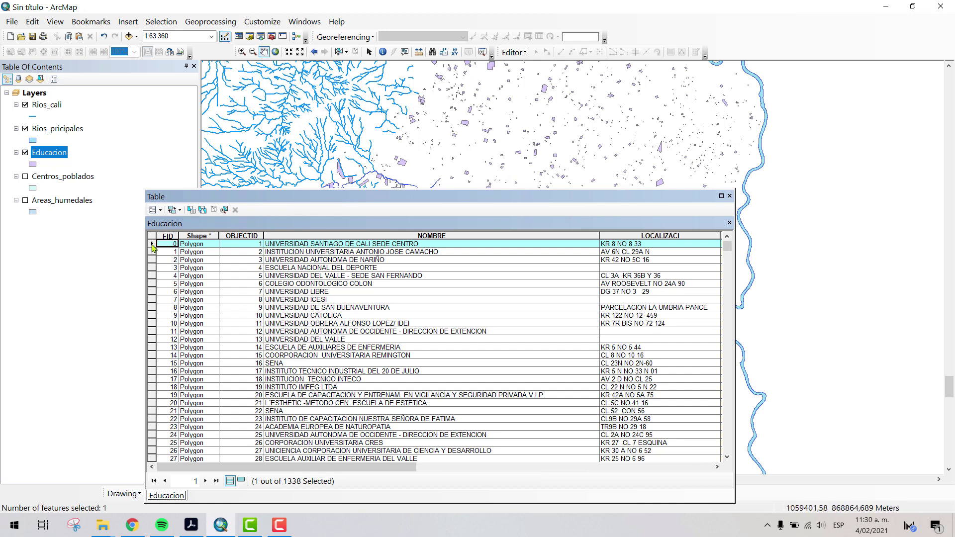
pyautogui.rightClick(153, 248)
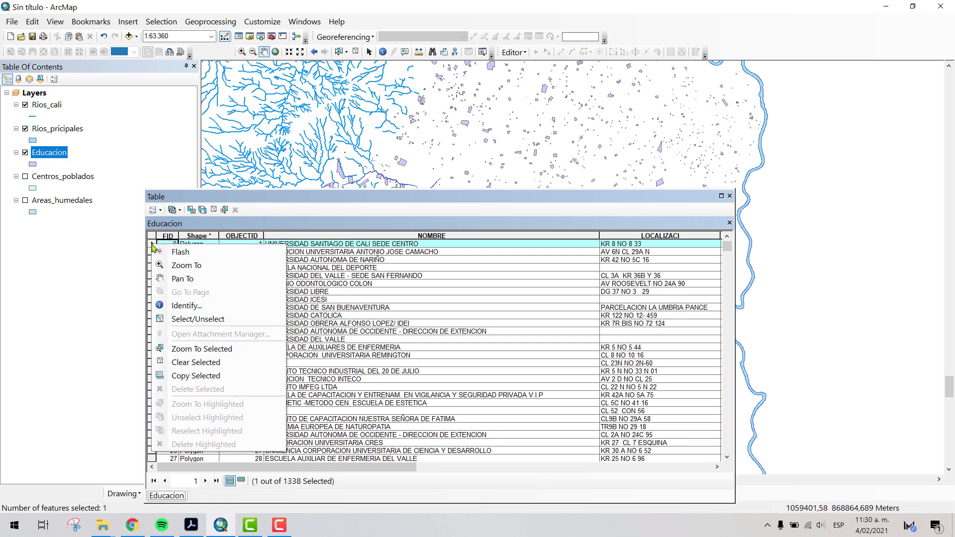
pyautogui.click(198, 266)
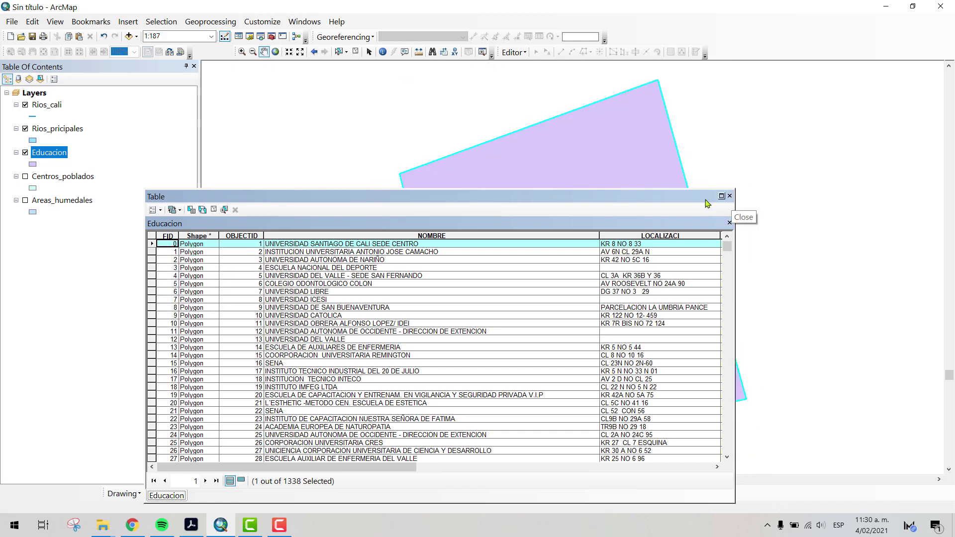
pyautogui.moveTo(623, 199); pyautogui.dragTo(261, 222)
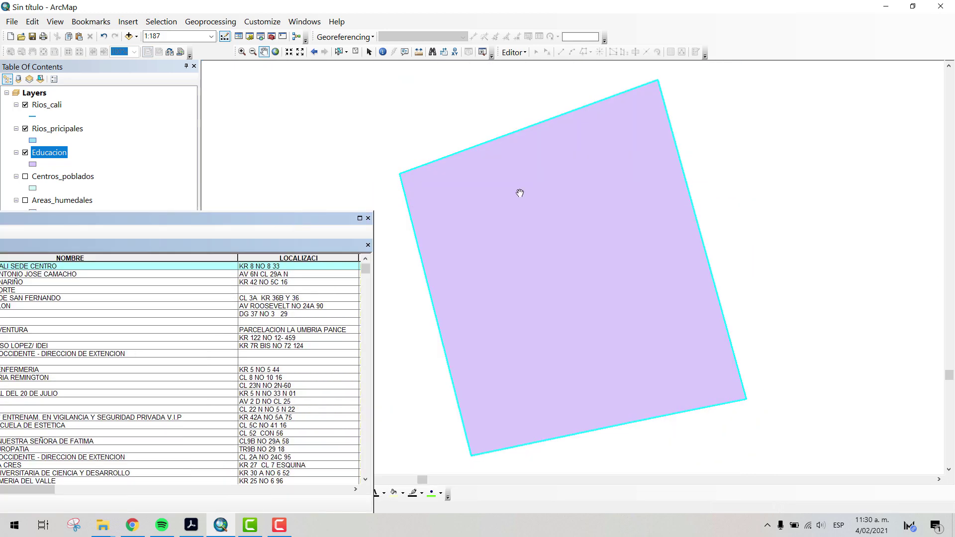
# Step: Widen the map scale gradually to 1:100.000 to locate the selected university among the rivers and other Educacion polygons
pyautogui.click(301, 52)
pyautogui.click(301, 52)
pyautogui.click(300, 52)
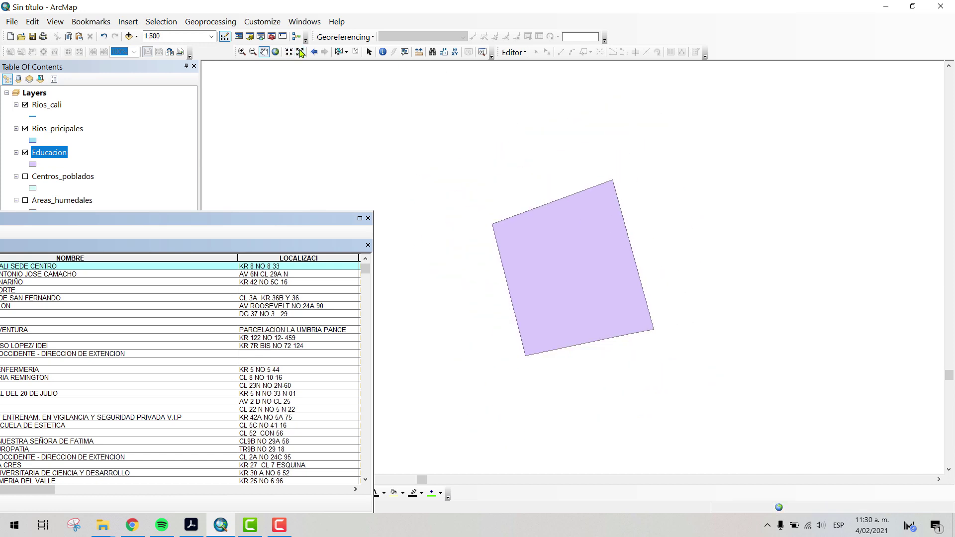
pyautogui.click(301, 52)
pyautogui.click(300, 52)
pyautogui.click(301, 53)
pyautogui.click(301, 52)
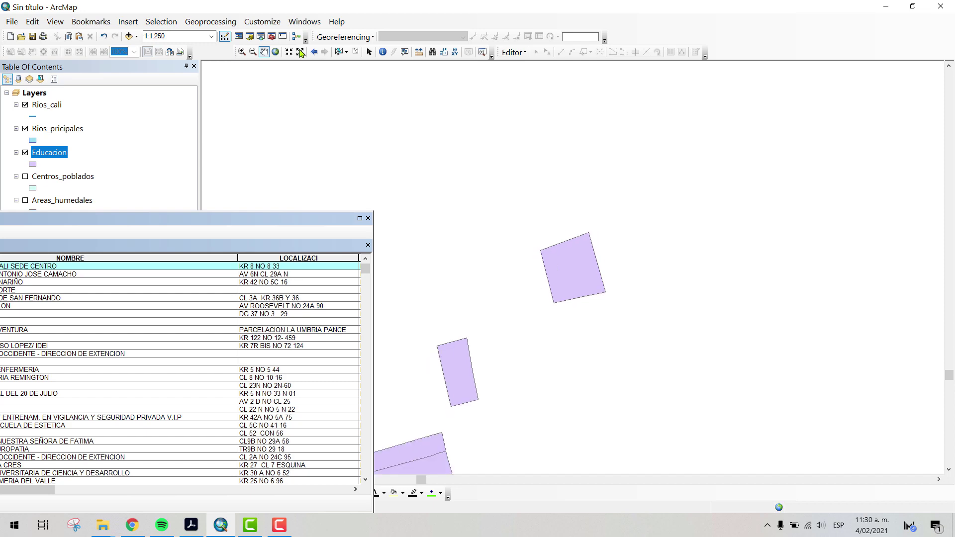
pyautogui.click(300, 52)
pyautogui.click(300, 52)
pyautogui.click(300, 52)
pyautogui.click(301, 53)
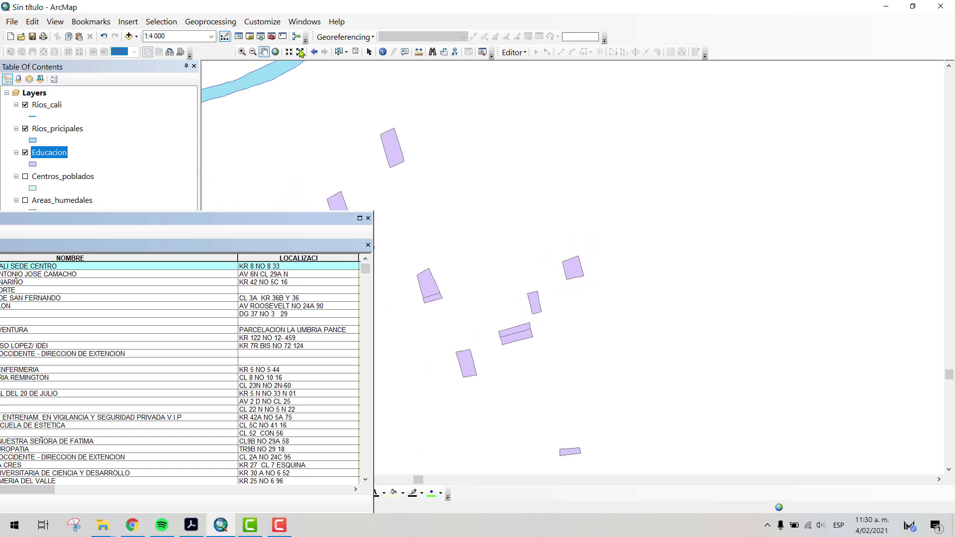
pyautogui.click(300, 52)
pyautogui.click(301, 52)
pyautogui.click(300, 52)
pyautogui.click(301, 52)
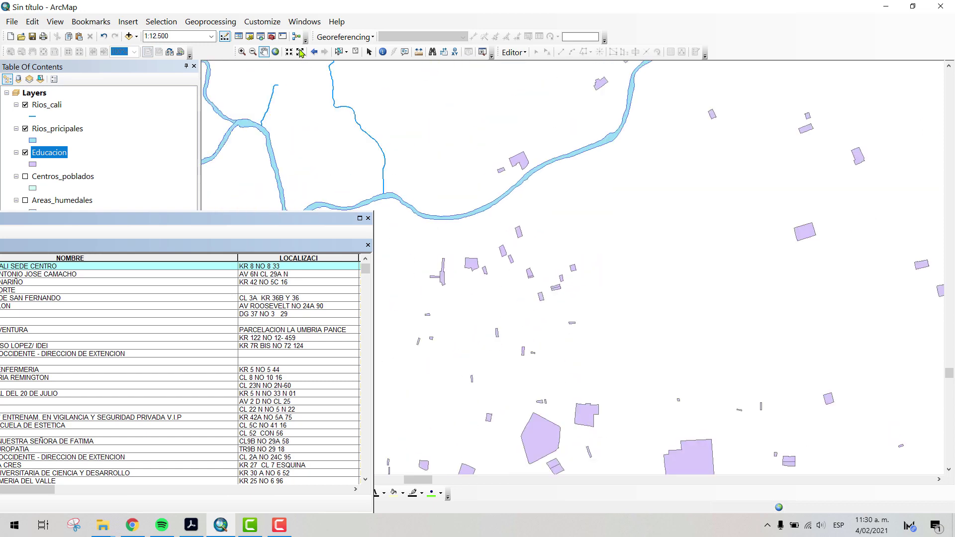
pyautogui.click(301, 53)
pyautogui.click(300, 52)
pyautogui.scroll(4, 577, 271)
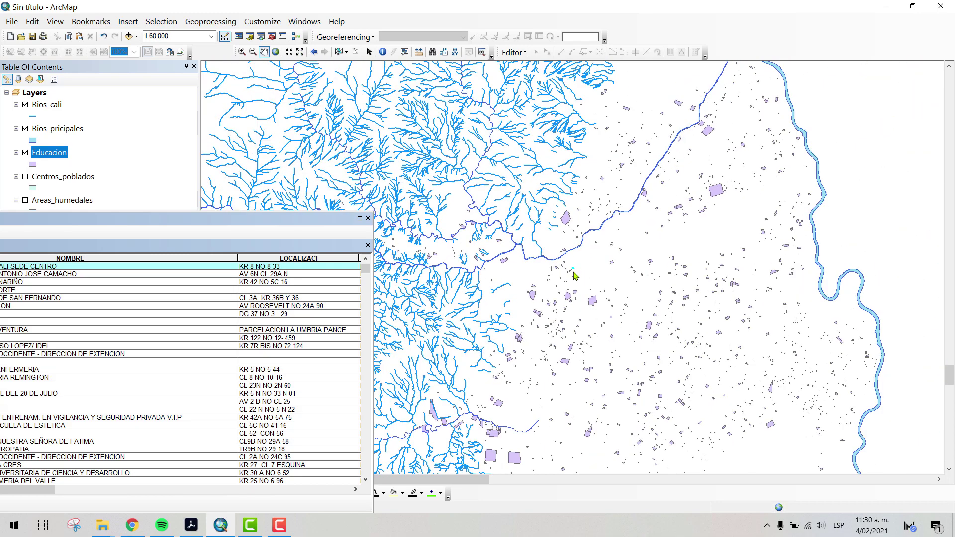
pyautogui.moveTo(579, 269); pyautogui.dragTo(592, 240)
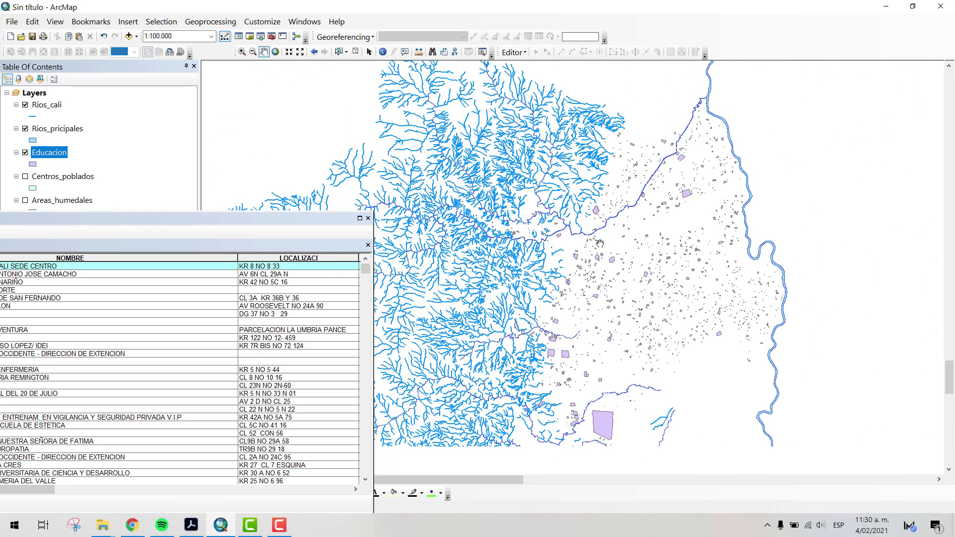
# Step: Review the Educacion table's fields from NOMBRE through NIVEL, PROPIEDAD and ESCALA to Shape_Area, and return to the first fields
pyautogui.doubleClick(197, 221)
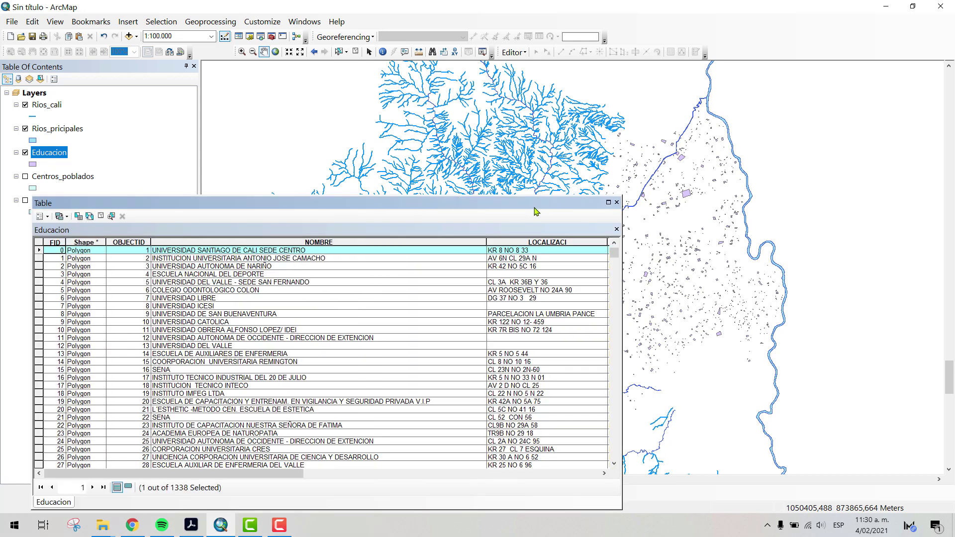
pyautogui.moveTo(480, 205); pyautogui.dragTo(422, 206)
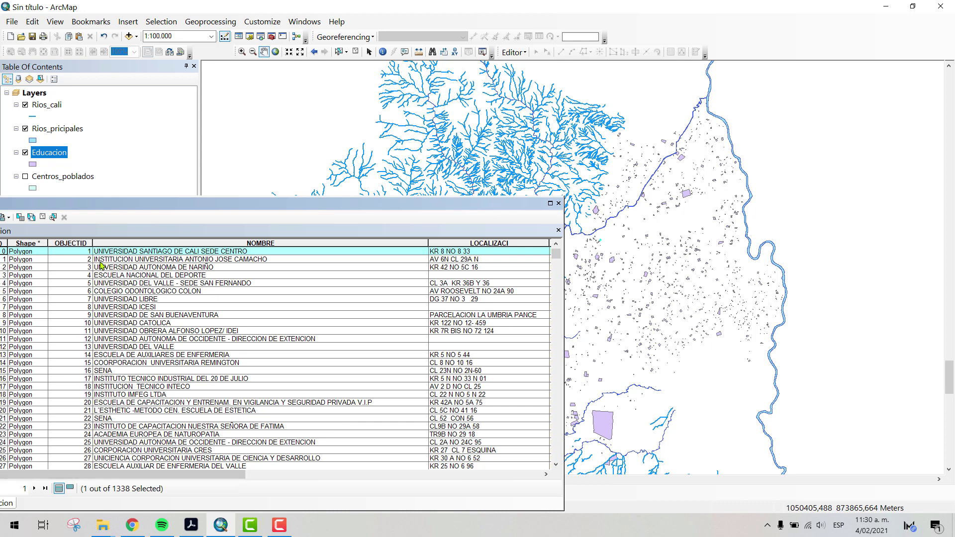
pyautogui.click(298, 476)
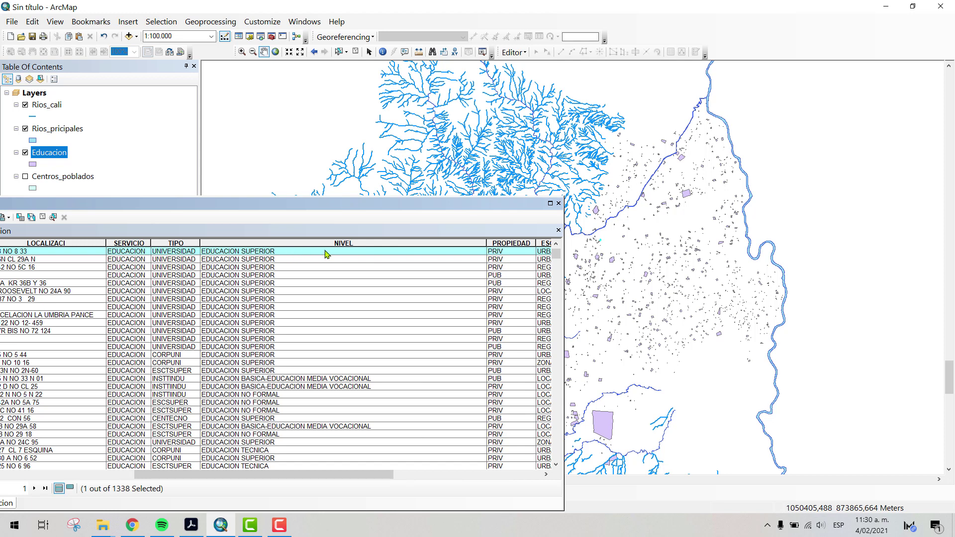
pyautogui.moveTo(392, 478); pyautogui.dragTo(465, 478)
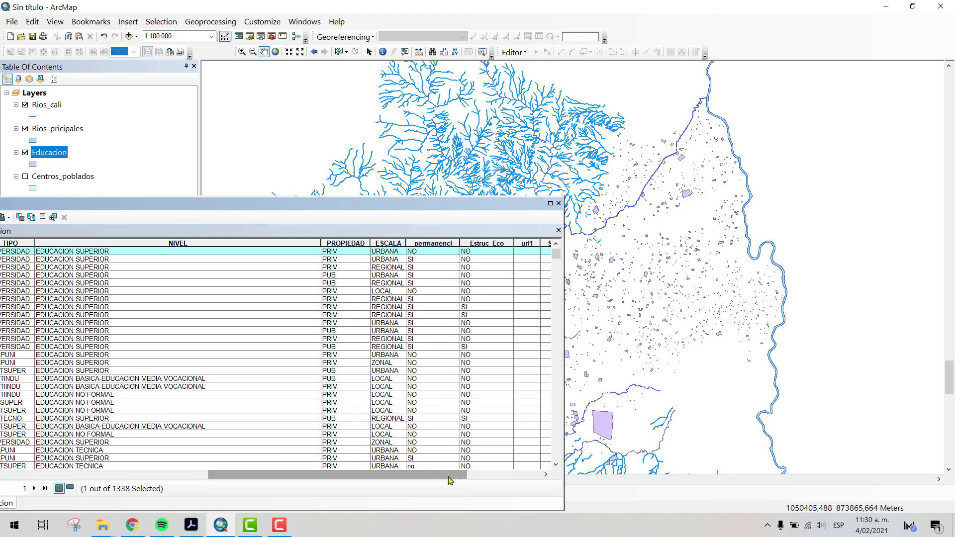
pyautogui.moveTo(449, 481); pyautogui.dragTo(527, 480)
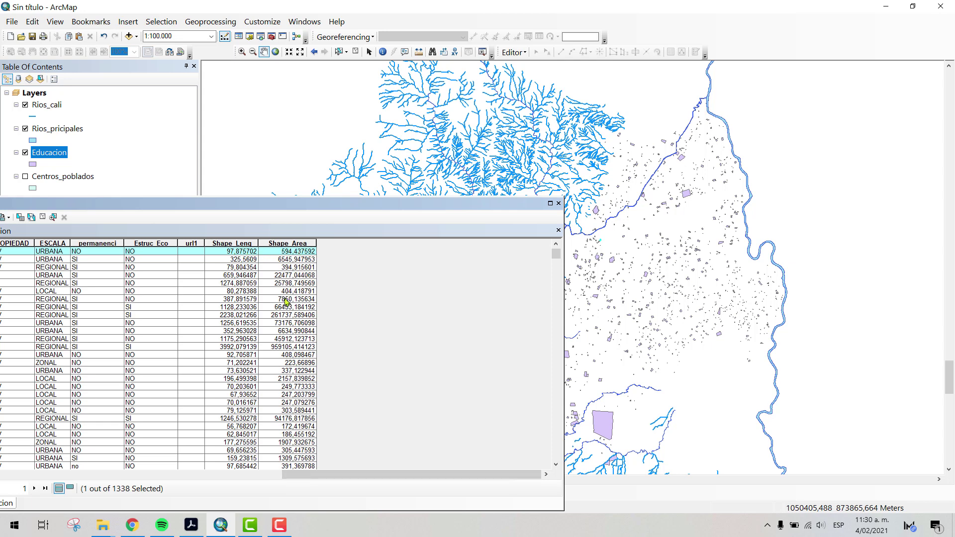
pyautogui.moveTo(340, 476); pyautogui.dragTo(54, 476)
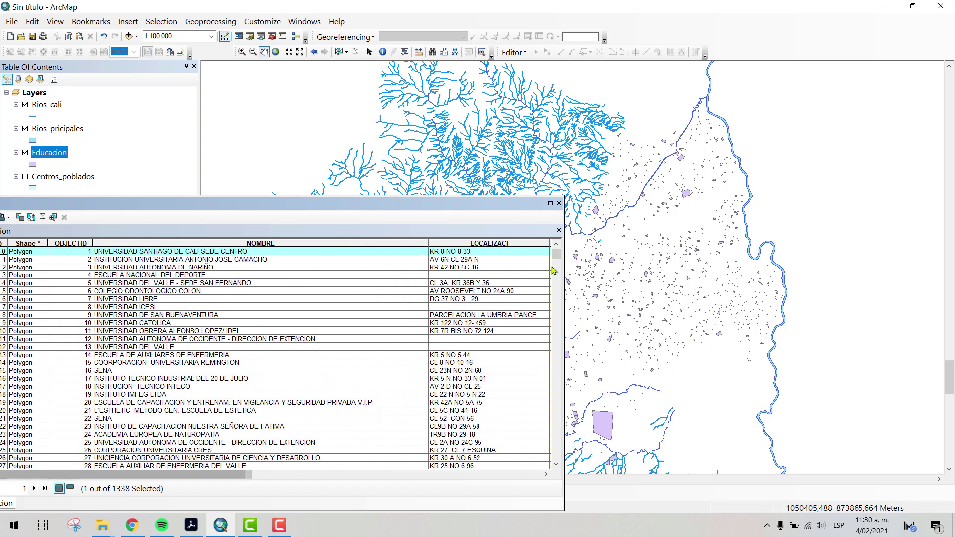
# Step: Close the Educacion table, then display the Centros_poblados layer with an orange ESRI fill symbol
pyautogui.click(559, 204)
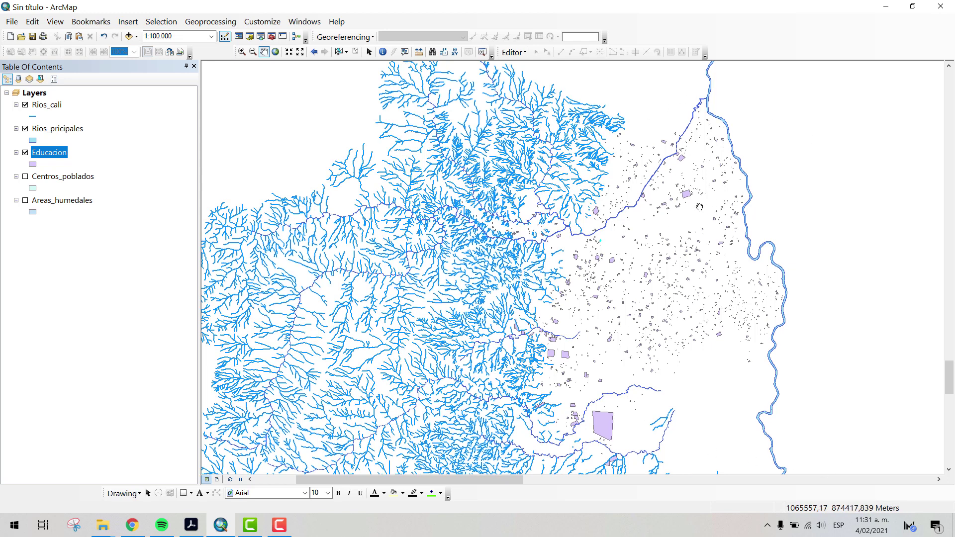
pyautogui.moveTo(699, 207); pyautogui.dragTo(674, 197)
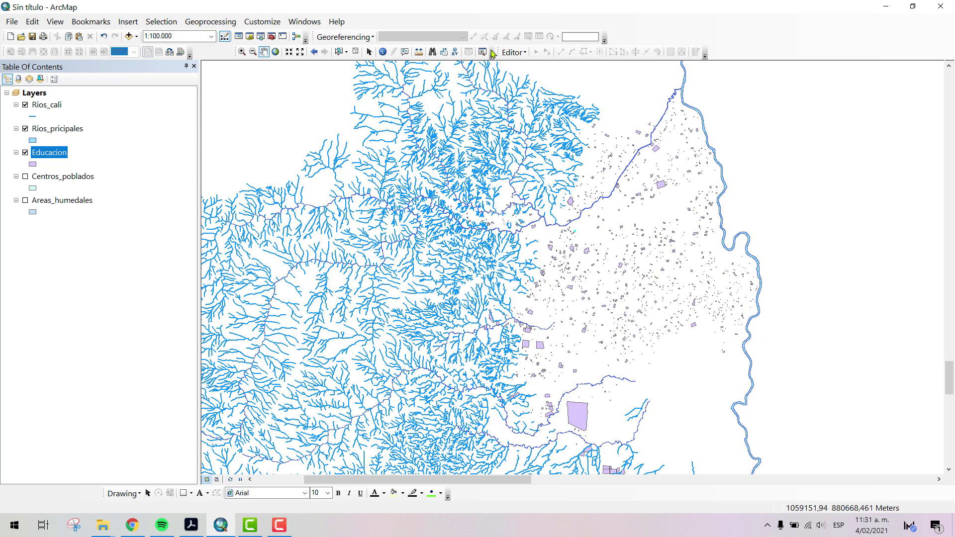
pyautogui.click(59, 170)
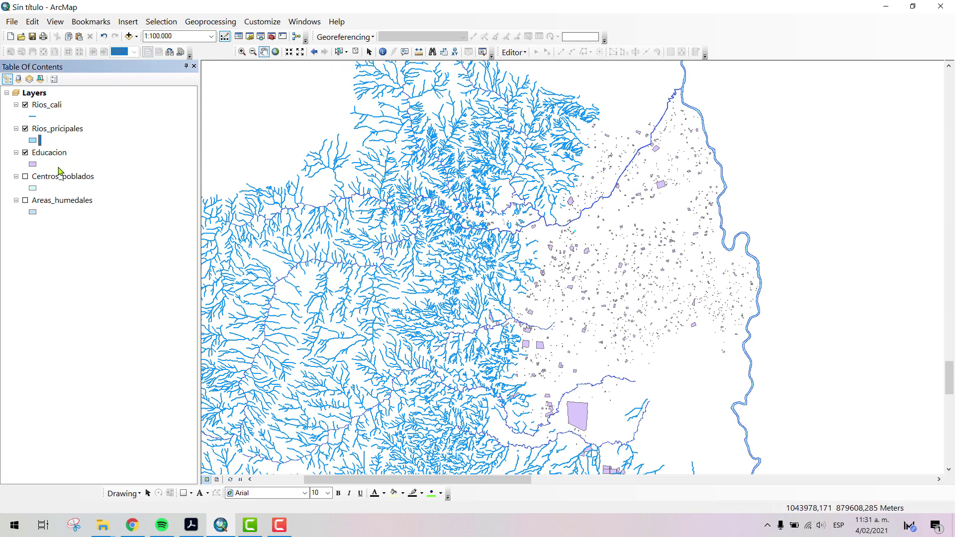
pyautogui.click(25, 177)
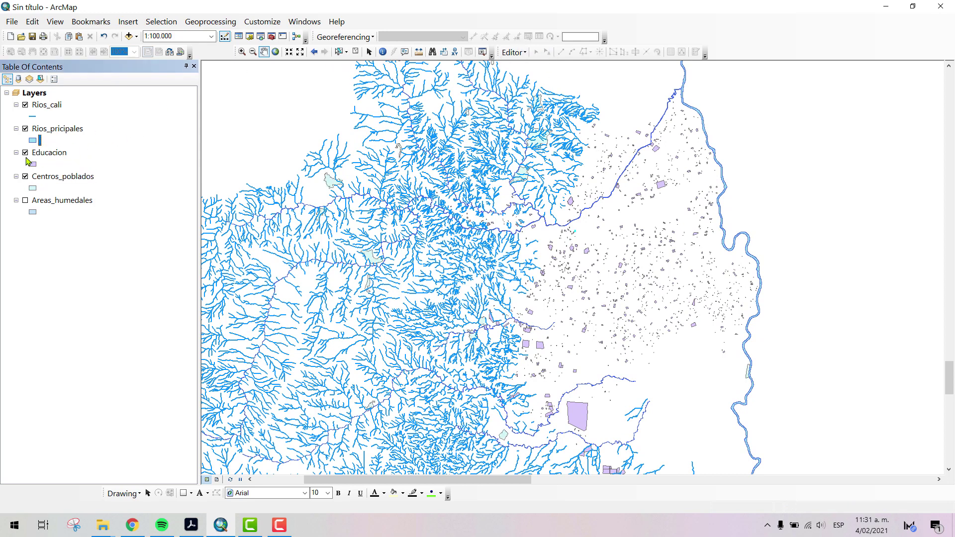
pyautogui.click(32, 189)
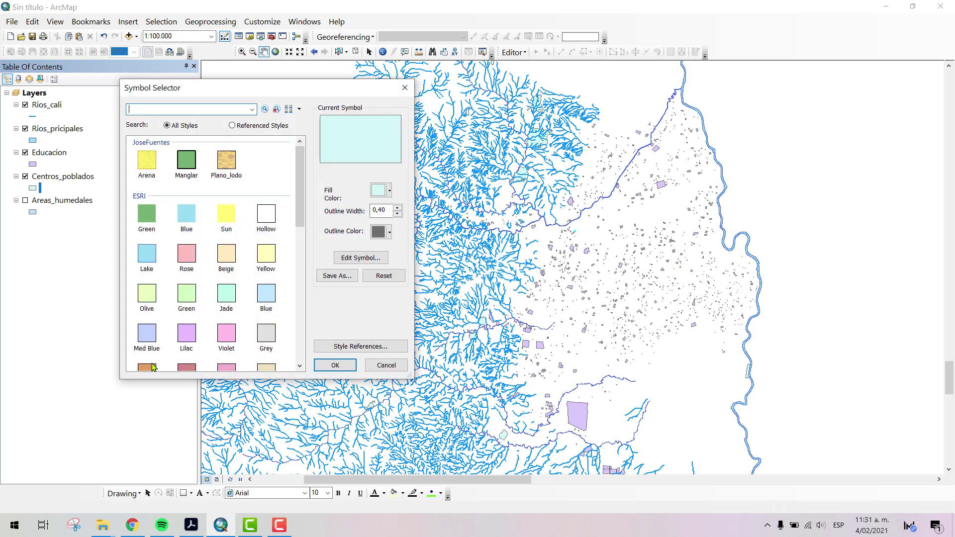
pyautogui.click(147, 368)
pyautogui.scroll(-1, 153, 348)
pyautogui.click(334, 366)
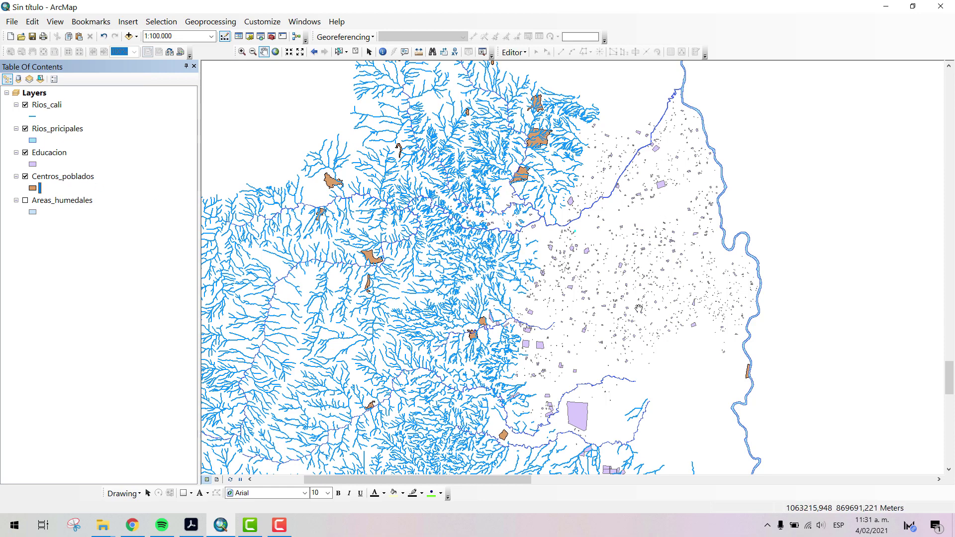
# Step: Locate the Centros_poblados polygons on the map and review the tipo_area and NOMBRE fields in their attribute table
pyautogui.moveTo(671, 295); pyautogui.dragTo(720, 227)
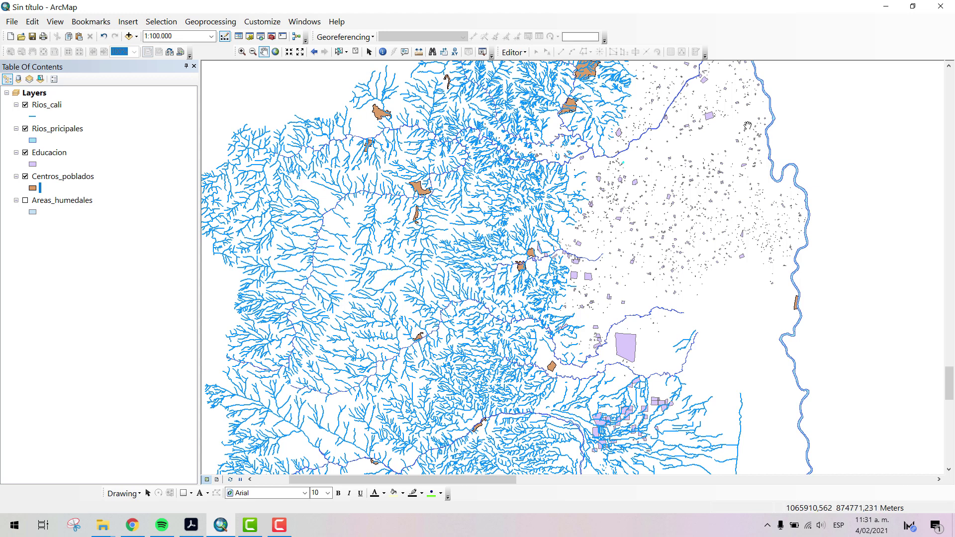
pyautogui.moveTo(673, 259); pyautogui.dragTo(657, 282)
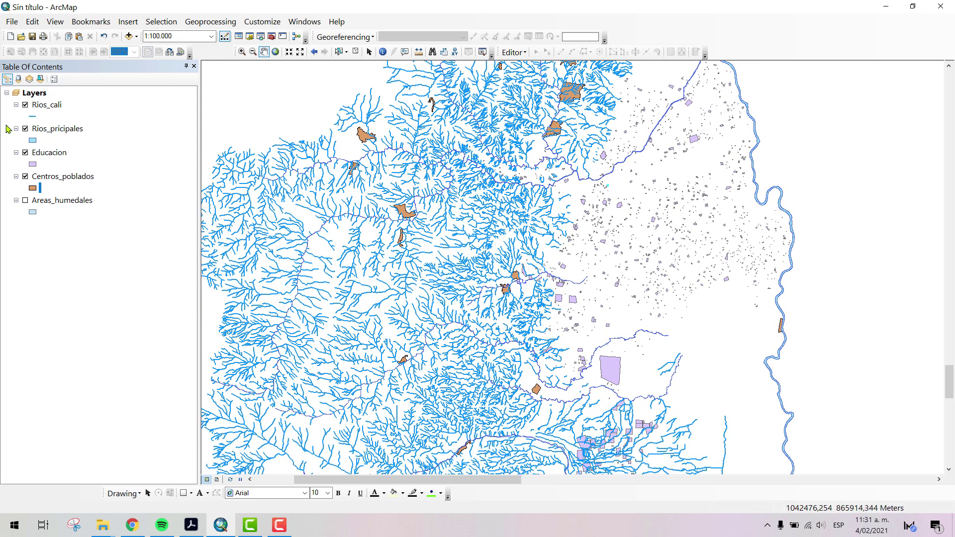
pyautogui.rightClick(83, 180)
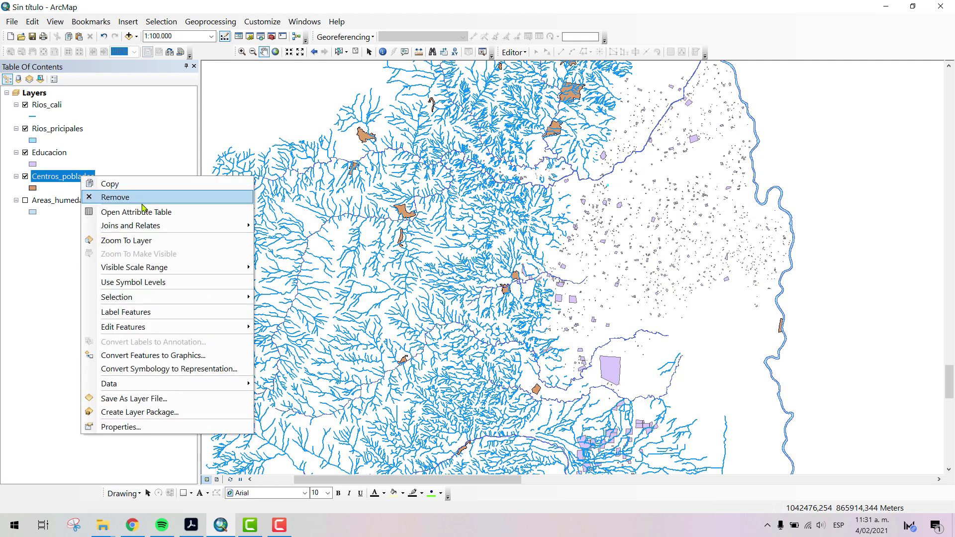
pyautogui.click(143, 216)
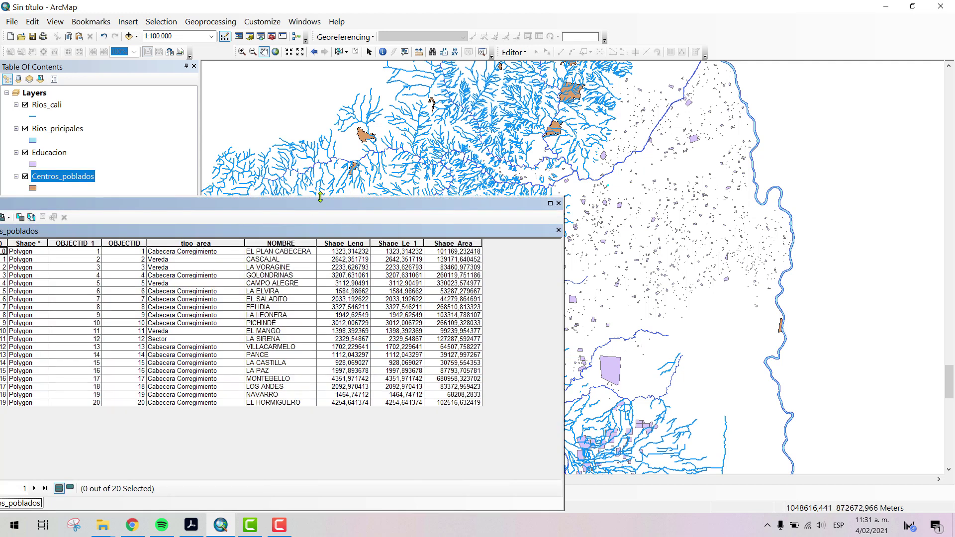
pyautogui.moveTo(210, 207); pyautogui.dragTo(391, 246)
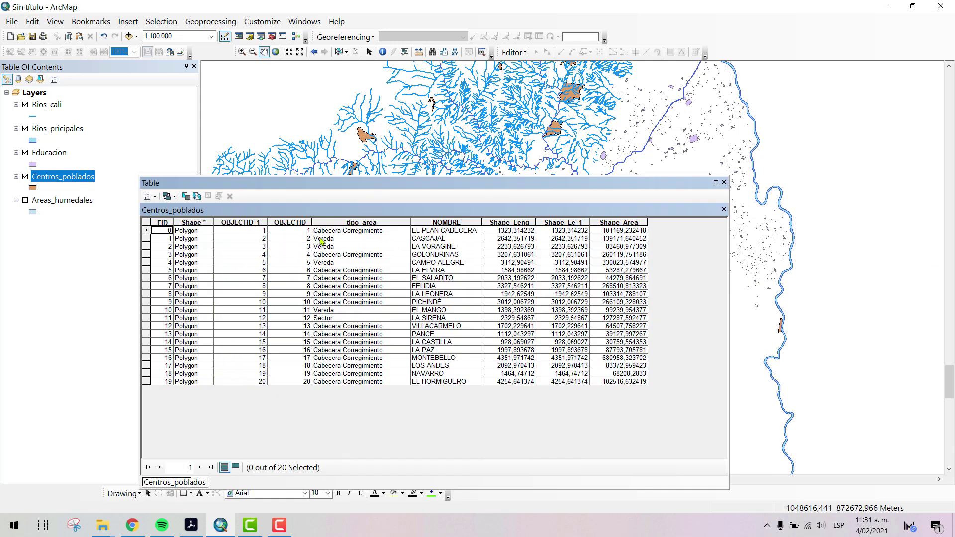
pyautogui.click(451, 239)
pyautogui.click(443, 295)
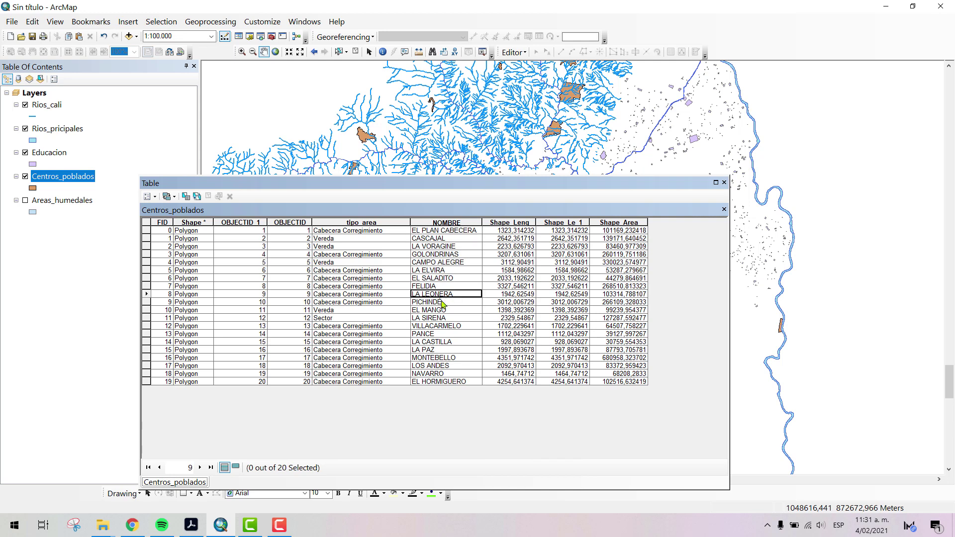
pyautogui.click(446, 311)
pyautogui.click(444, 328)
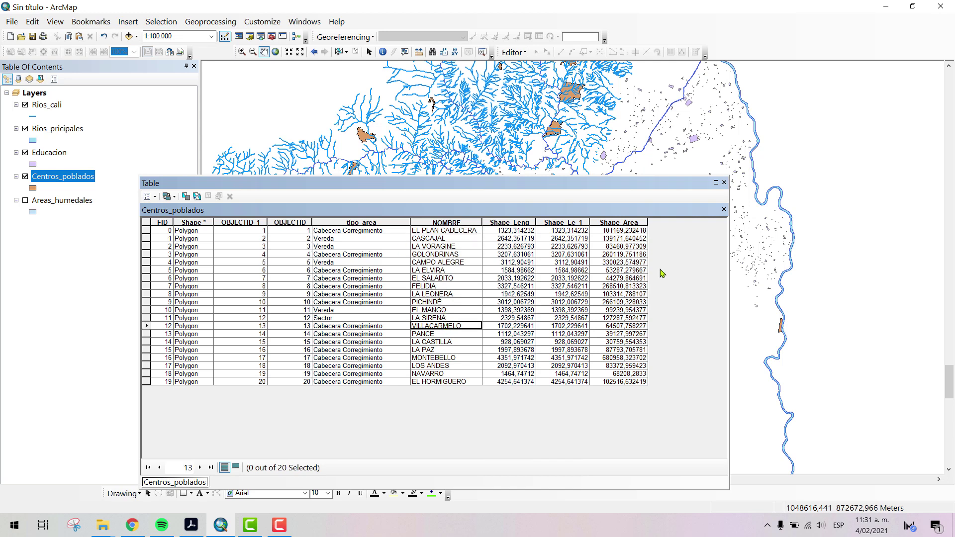
pyautogui.click(725, 183)
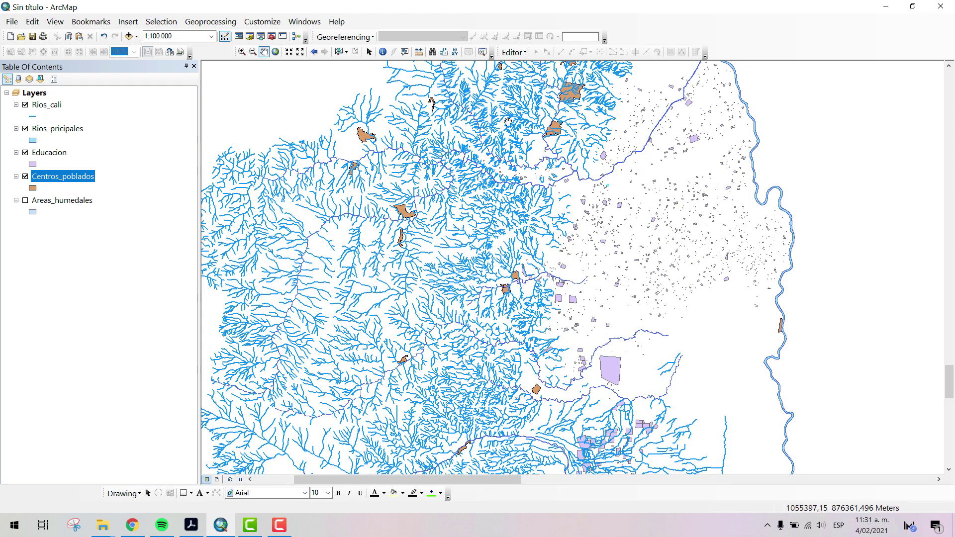
# Step: Display the Areas_humedales layer and apply the Lake symbol to its polygons
pyautogui.moveTo(565, 344); pyautogui.dragTo(536, 249)
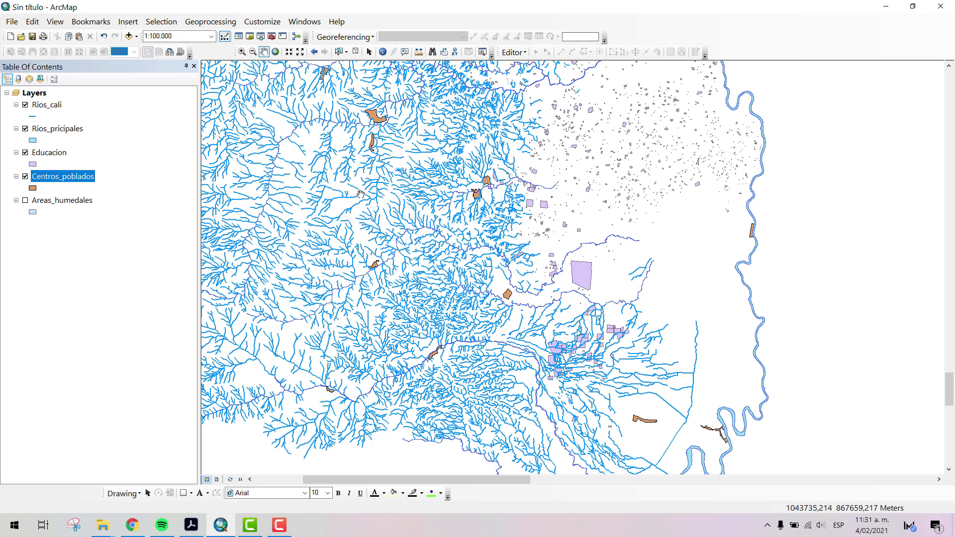
pyautogui.moveTo(361, 194); pyautogui.dragTo(351, 183)
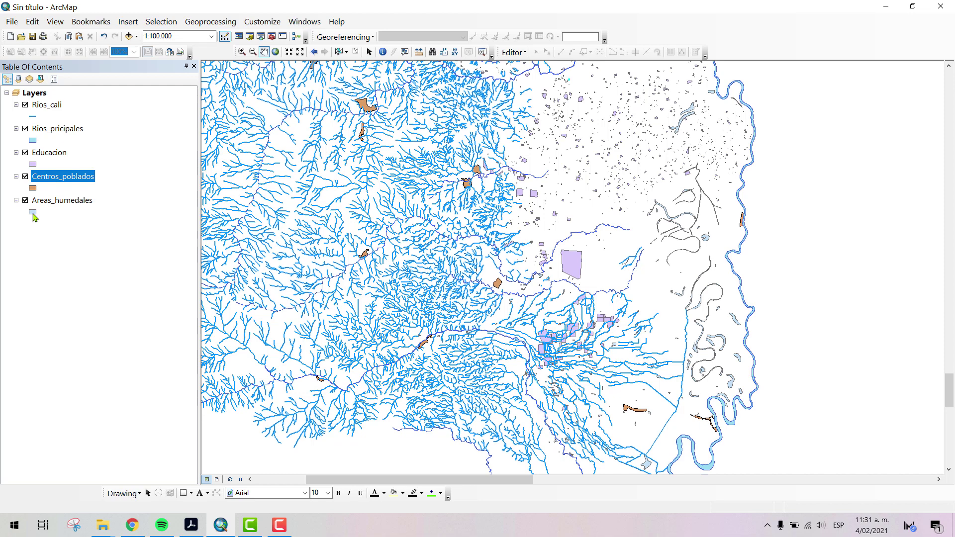
pyautogui.click(33, 213)
pyautogui.click(147, 253)
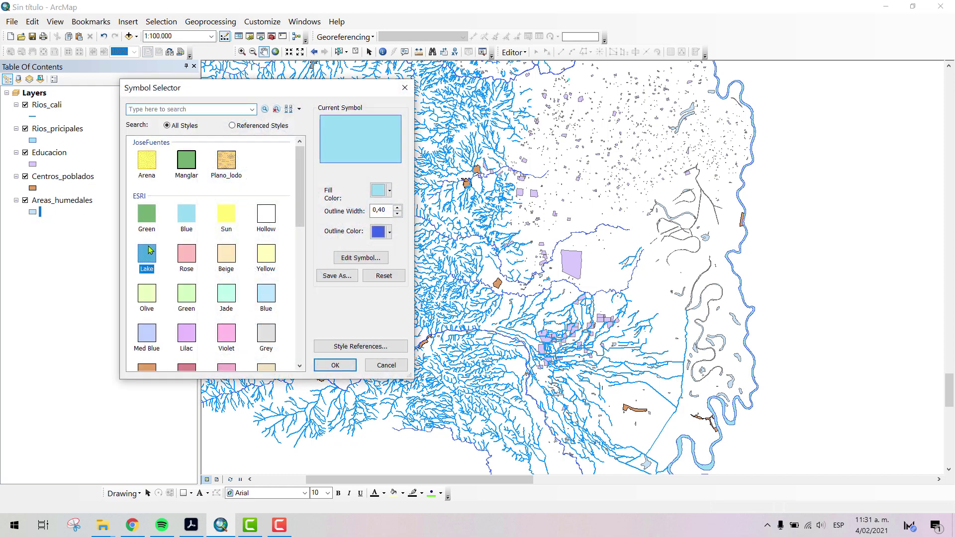
pyautogui.click(335, 365)
# Step: Examine the wetland polygons beside the main river at scales from 1:60.000 to 1:25.000
pyautogui.moveTo(646, 125); pyautogui.dragTo(479, 232)
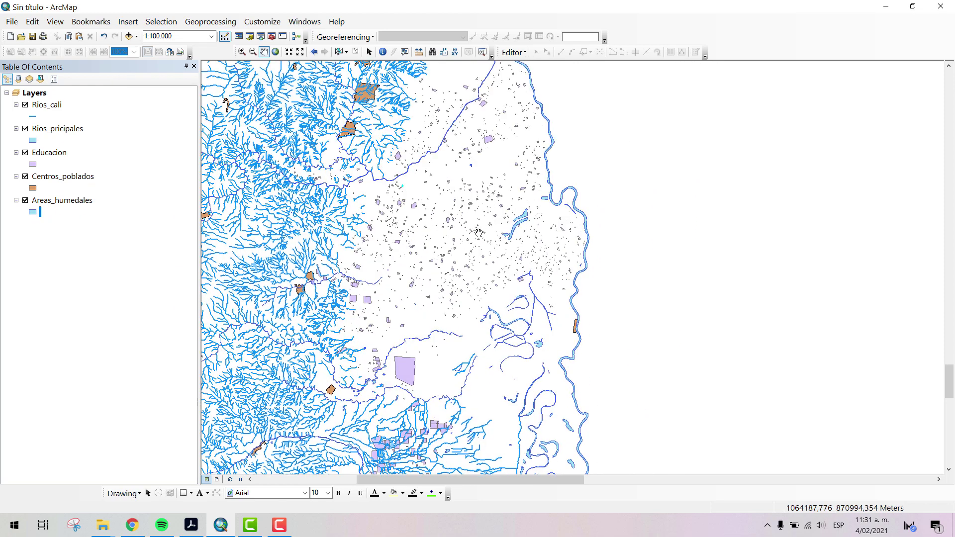
pyautogui.scroll(-4, 530, 318)
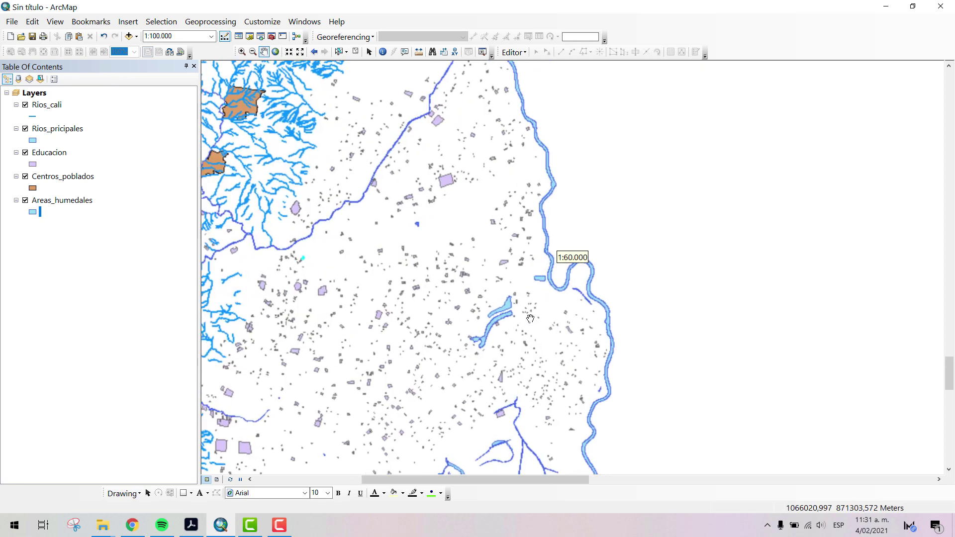
pyautogui.moveTo(549, 390); pyautogui.dragTo(572, 228)
pyautogui.scroll(-2, 568, 245)
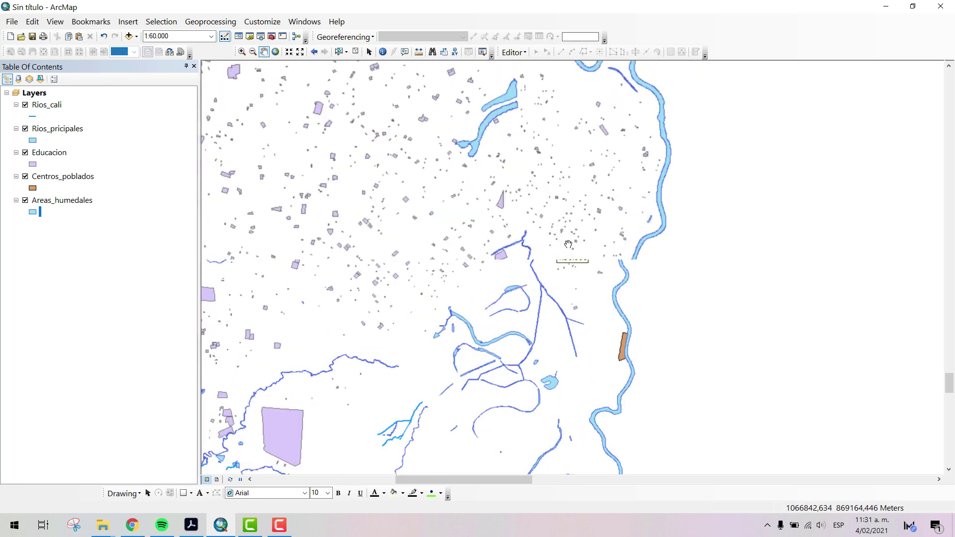
pyautogui.scroll(-2, 506, 301)
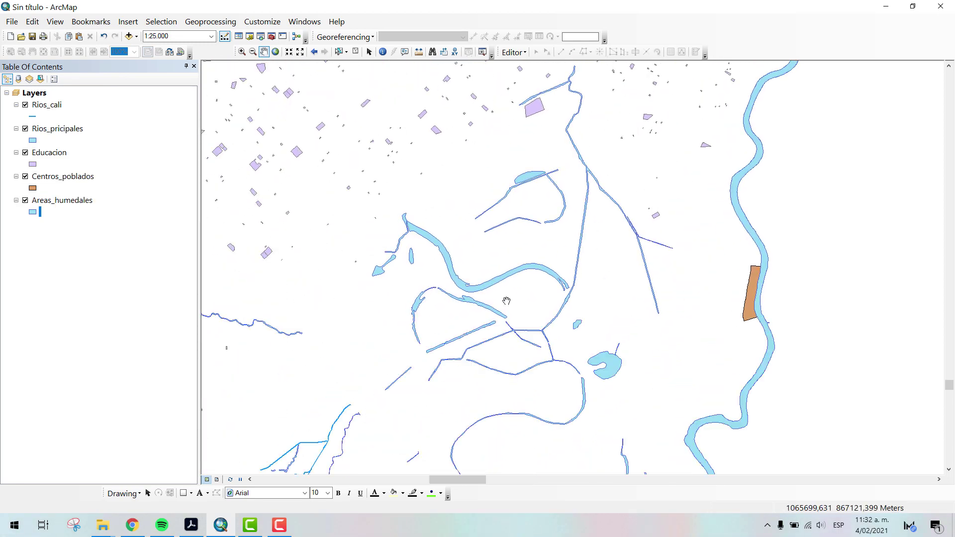
pyautogui.moveTo(520, 206); pyautogui.dragTo(512, 142)
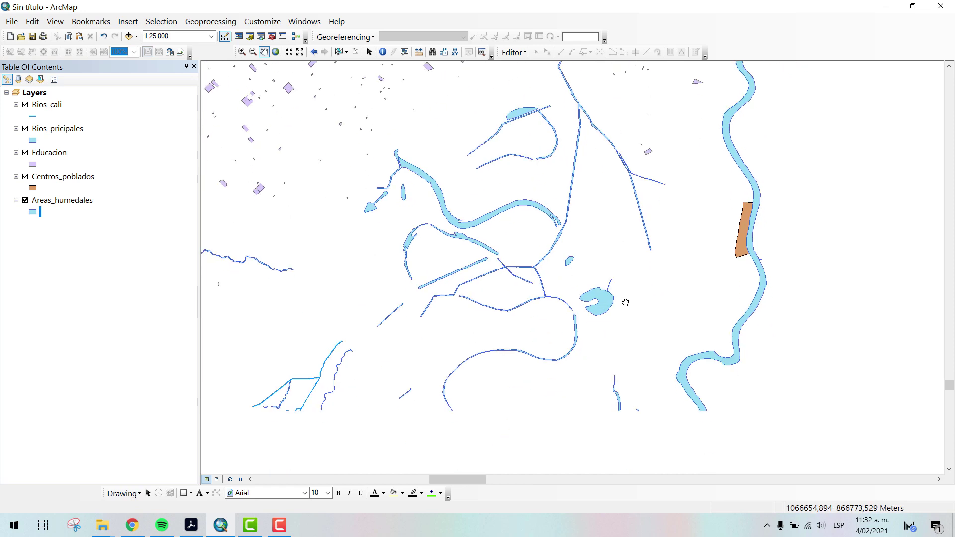
# Step: Hide the Centros_poblados and Educacion layers and move Areas_humedales directly below Rios_pricipales in the layer order
pyautogui.click(25, 177)
pyautogui.click(25, 153)
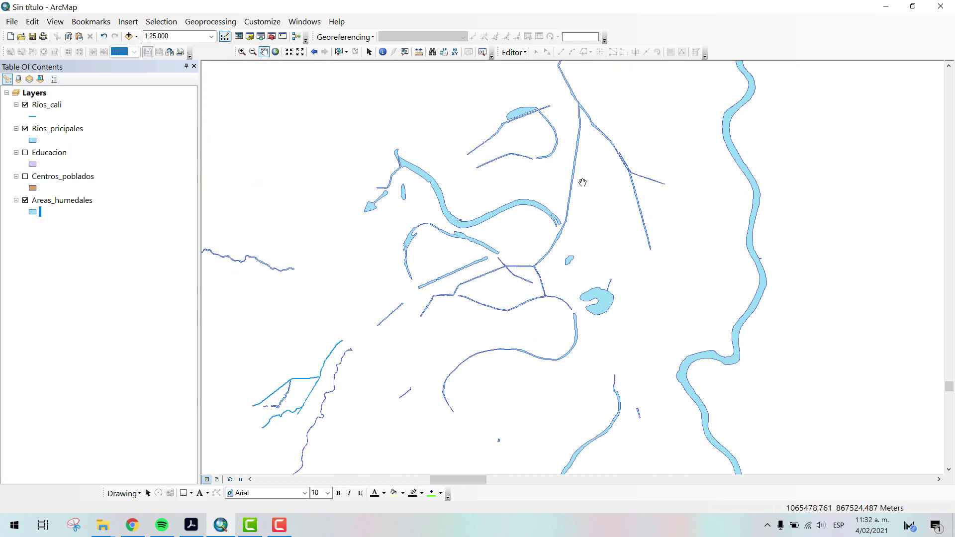
pyautogui.moveTo(642, 241); pyautogui.dragTo(644, 286)
pyautogui.moveTo(55, 205); pyautogui.dragTo(51, 152)
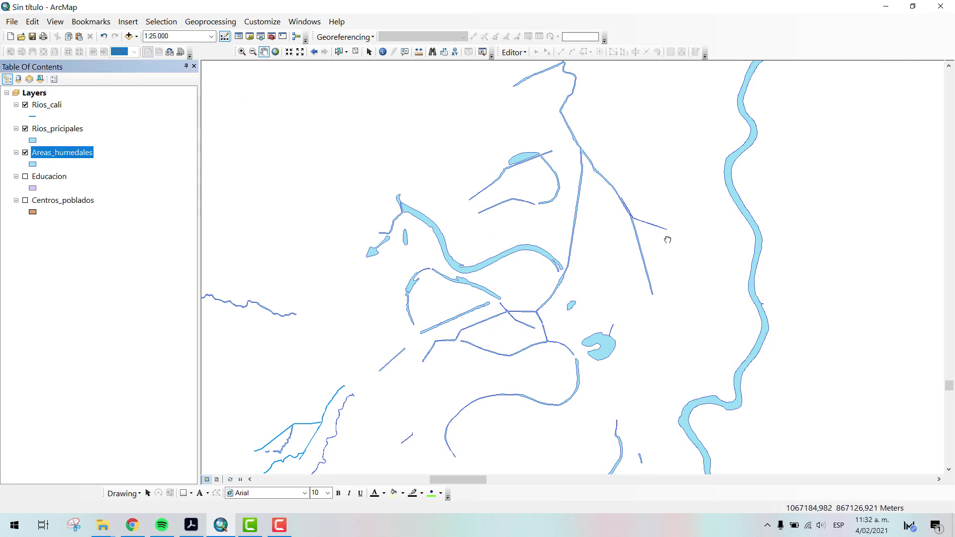
# Step: Follow the wetlands southward and switch Areas_humedales off and on to distinguish them from the rivers
pyautogui.moveTo(692, 337); pyautogui.dragTo(654, 206)
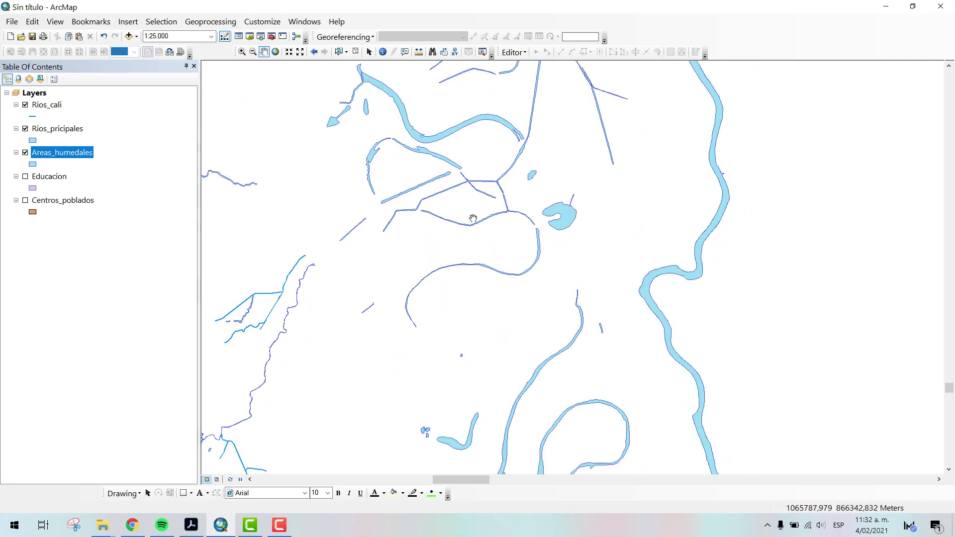
pyautogui.moveTo(619, 314); pyautogui.dragTo(608, 281)
pyautogui.moveTo(601, 345); pyautogui.dragTo(582, 144)
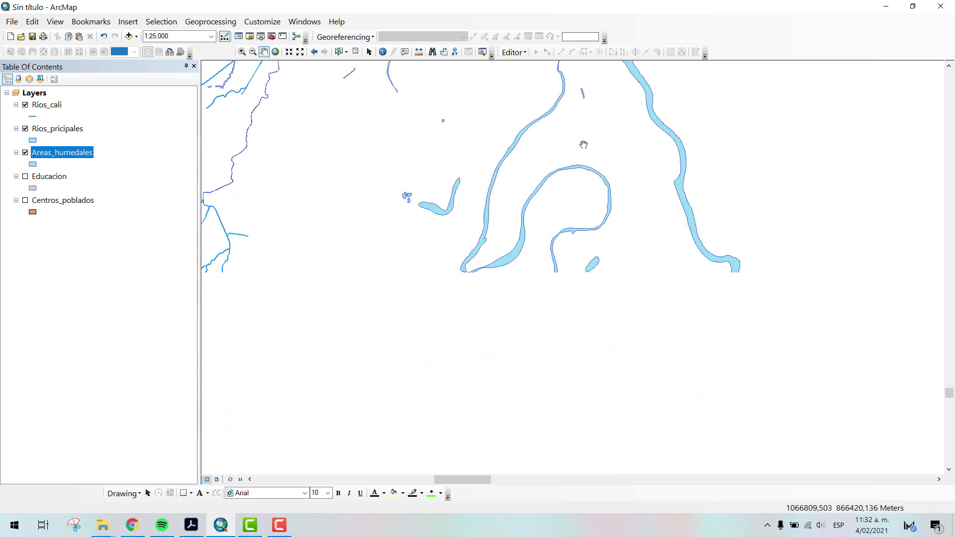
pyautogui.click(25, 153)
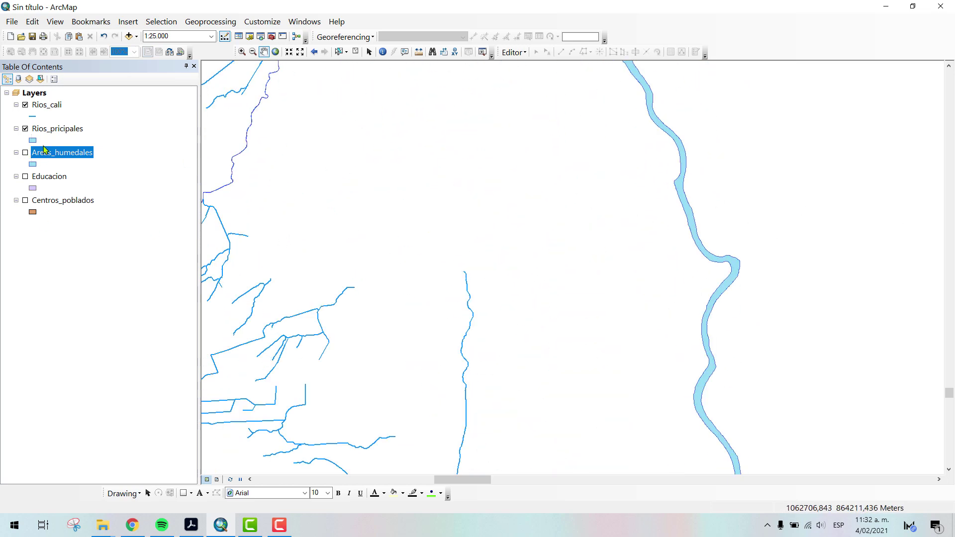
pyautogui.click(25, 153)
# Step: Examine the wetlands and drainage network along the main river at 1:50.000, and inspect the wetland polygons at 1:20.000
pyautogui.scroll(3, 646, 248)
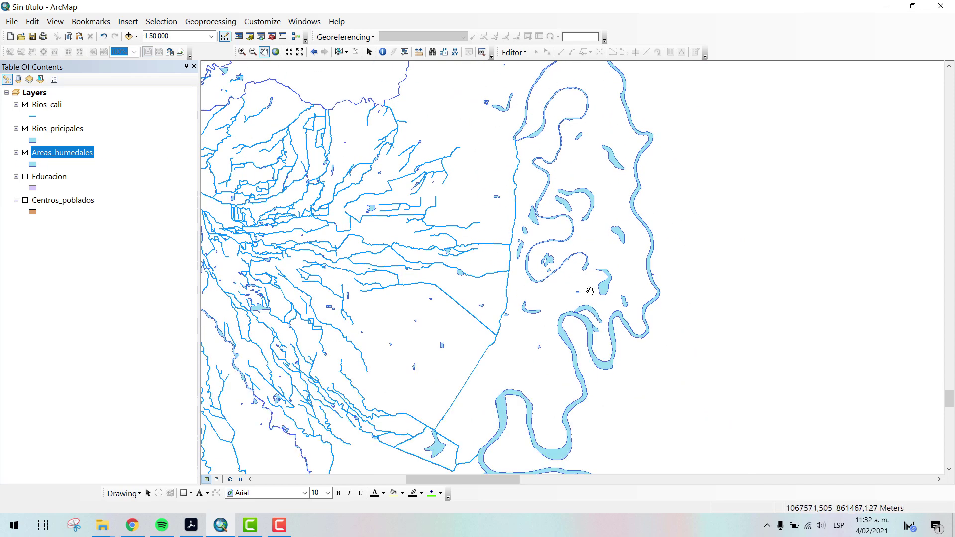
pyautogui.moveTo(571, 106); pyautogui.dragTo(545, 190)
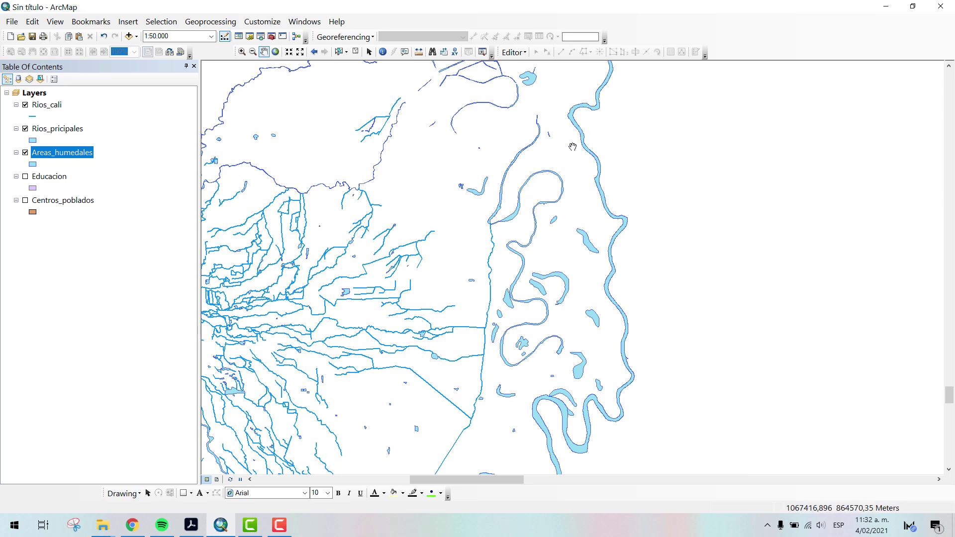
pyautogui.moveTo(512, 262); pyautogui.dragTo(542, 212)
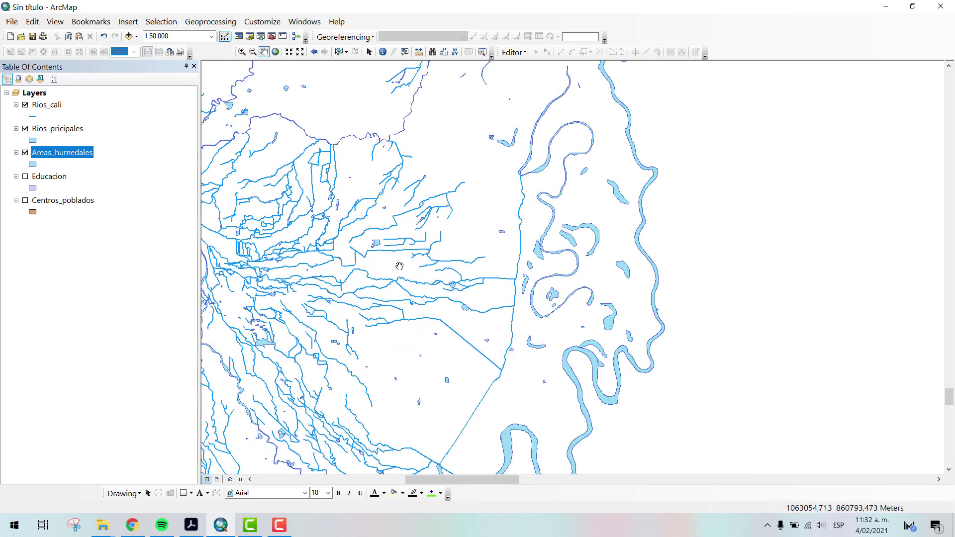
pyautogui.moveTo(432, 322); pyautogui.dragTo(484, 282)
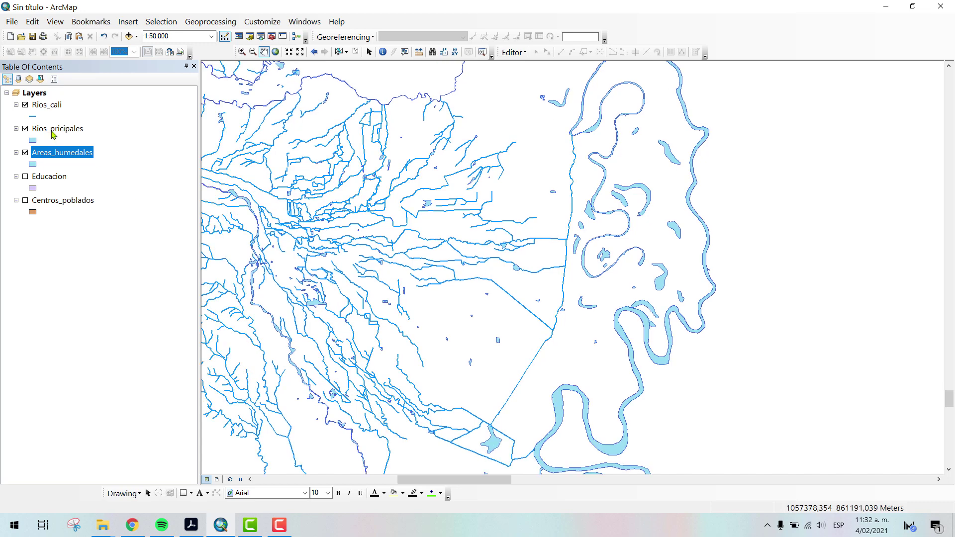
pyautogui.scroll(-3, 444, 224)
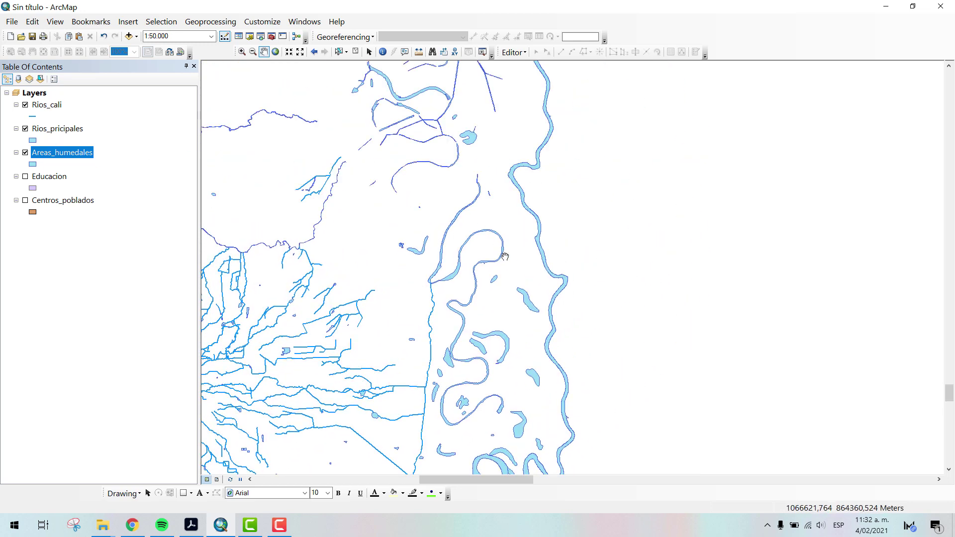
pyautogui.moveTo(504, 256); pyautogui.dragTo(586, 338)
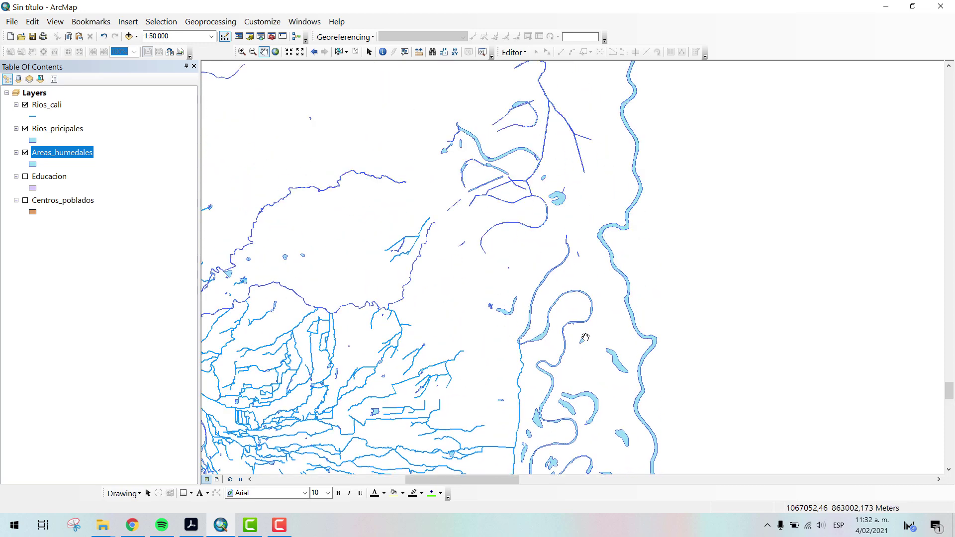
pyautogui.scroll(-5, 618, 364)
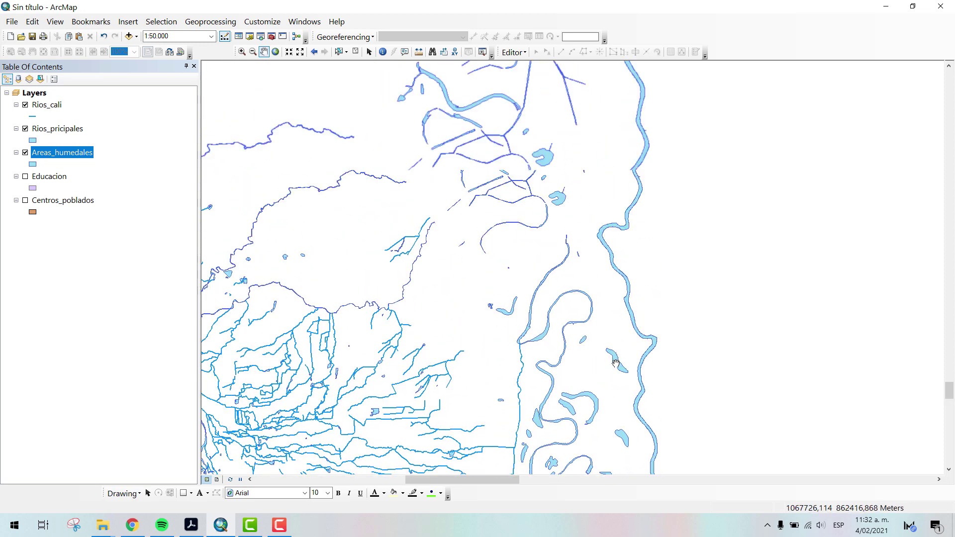
pyautogui.moveTo(641, 365); pyautogui.dragTo(518, 247)
pyautogui.moveTo(597, 315); pyautogui.dragTo(591, 279)
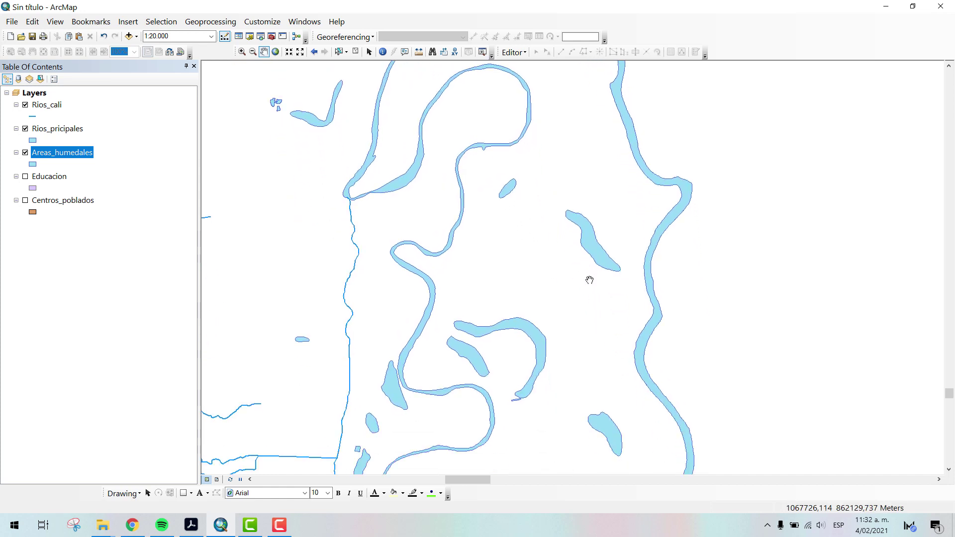
# Step: Examine how the wetlands relate to the main river and drainage network at scales from 1:20.000 to 1:63.360
pyautogui.moveTo(586, 235); pyautogui.dragTo(562, 181)
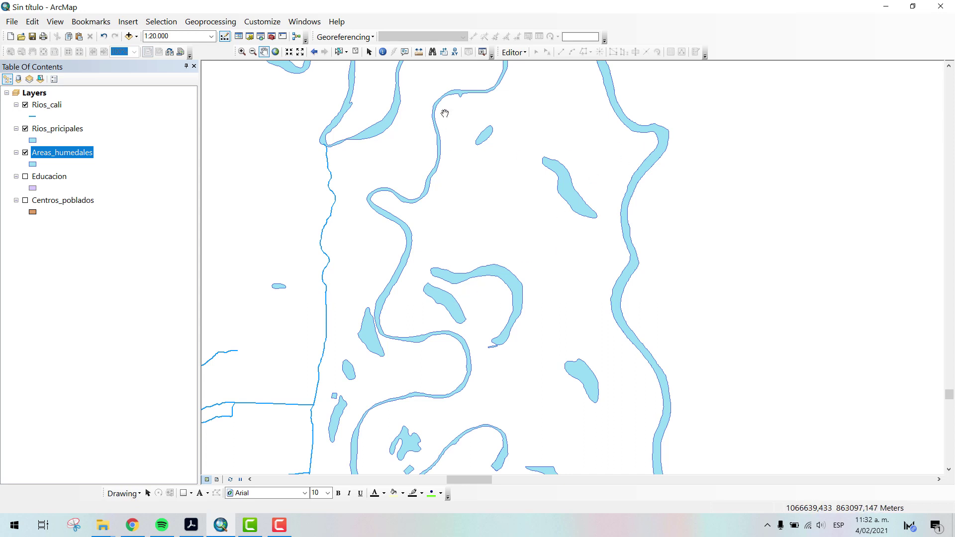
pyautogui.moveTo(435, 429); pyautogui.dragTo(455, 326)
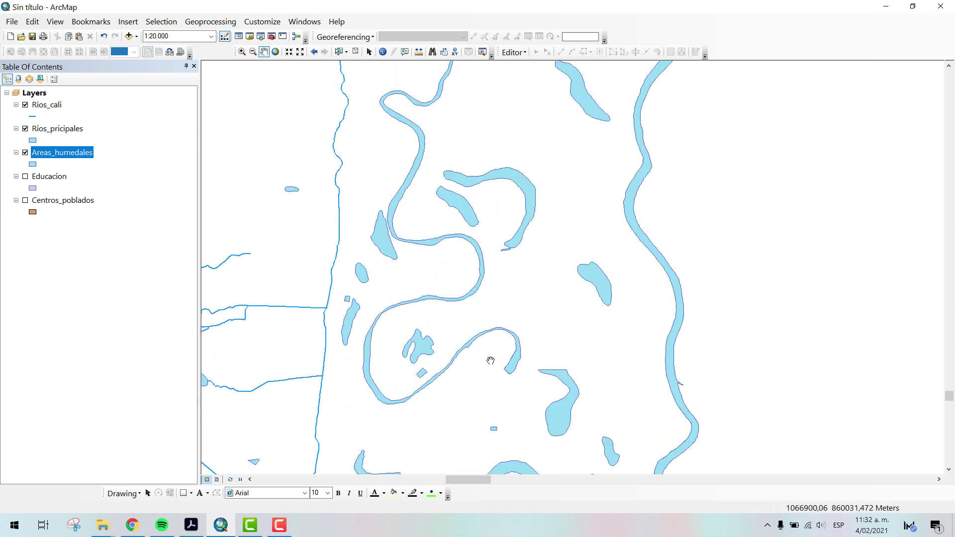
pyautogui.moveTo(463, 215); pyautogui.dragTo(442, 272)
pyautogui.moveTo(499, 129); pyautogui.dragTo(471, 171)
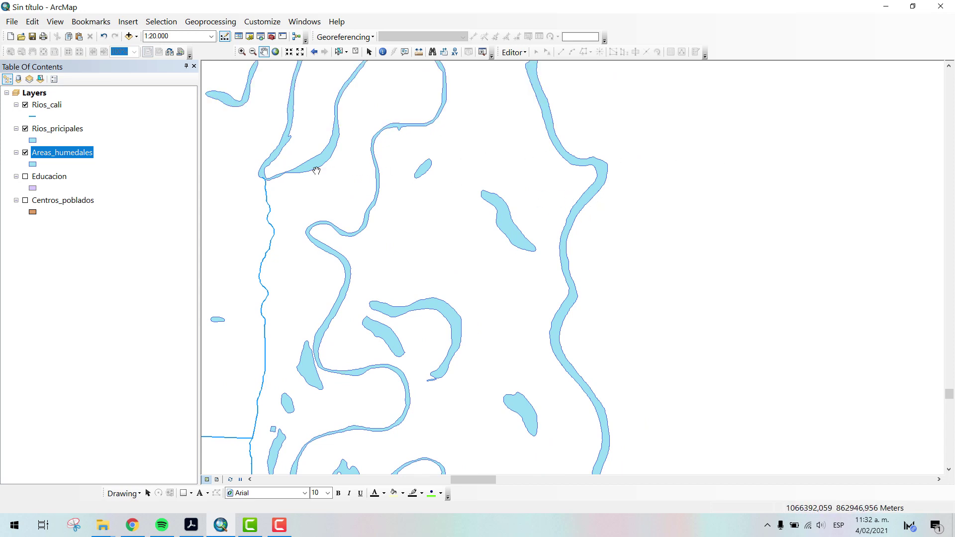
pyautogui.scroll(2, 393, 338)
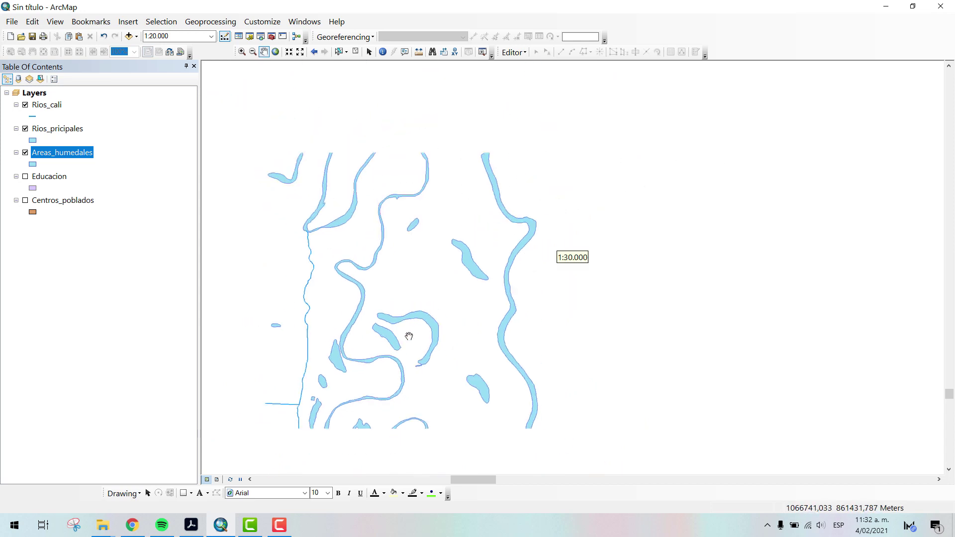
pyautogui.scroll(2, 485, 267)
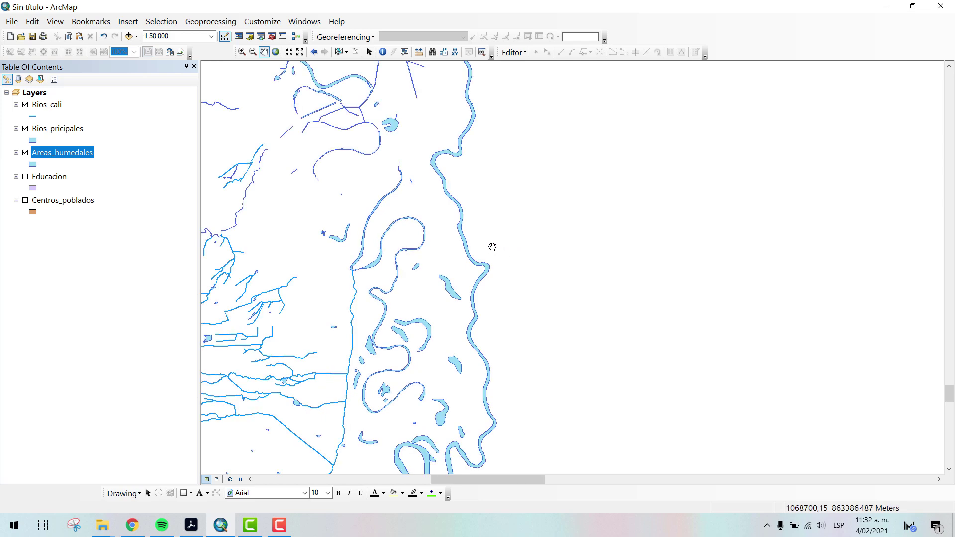
pyautogui.moveTo(422, 228); pyautogui.dragTo(562, 213)
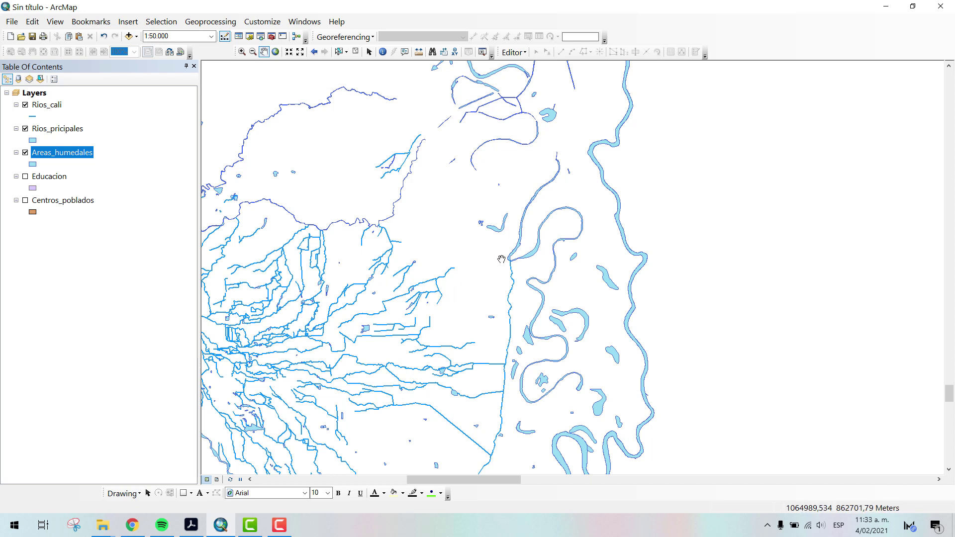
pyautogui.moveTo(697, 228); pyautogui.dragTo(500, 235)
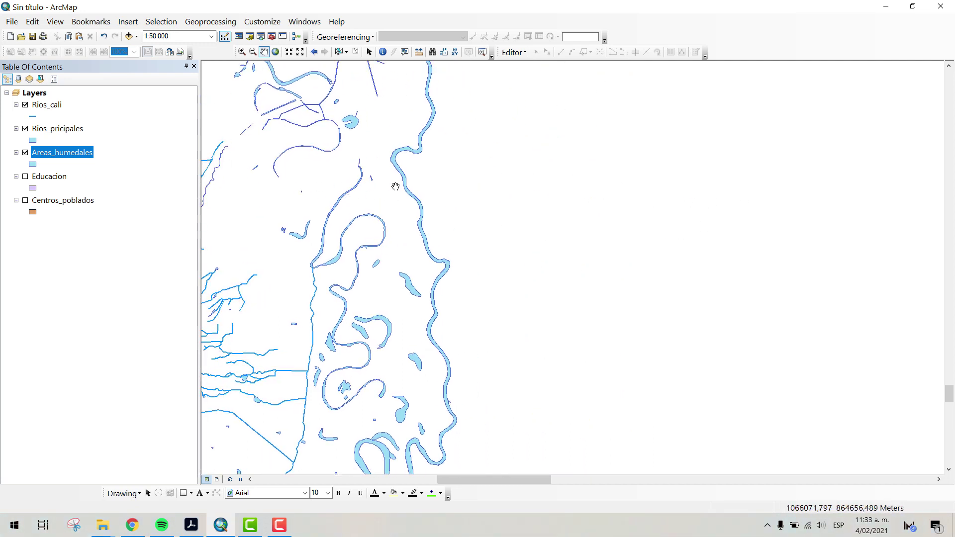
pyautogui.moveTo(384, 198); pyautogui.dragTo(464, 214)
pyautogui.scroll(-1, 435, 305)
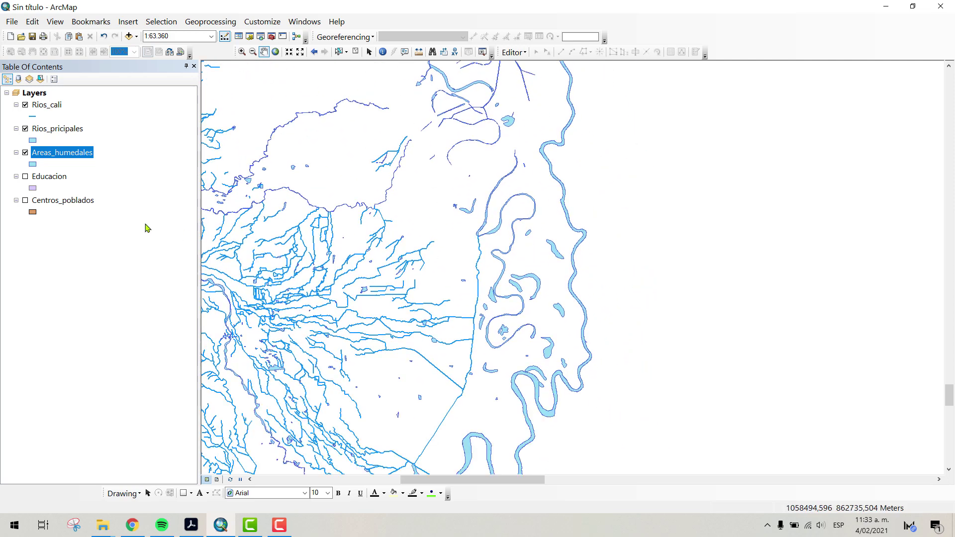
# Step: Show the Educacion and Centros_poblados layers at 1:100.000 and hide Rios_cali and Areas_humedales
pyautogui.click(26, 177)
pyautogui.scroll(-2, 381, 259)
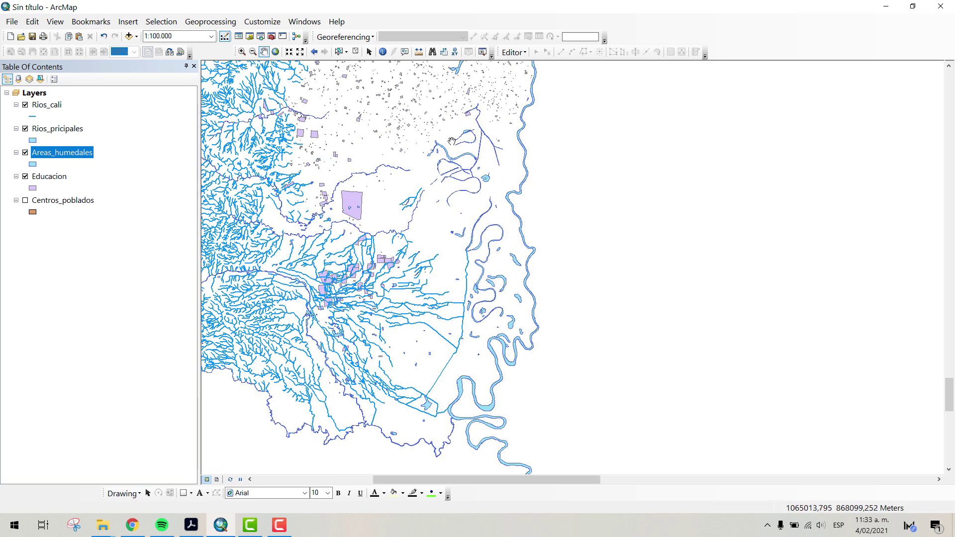
pyautogui.moveTo(452, 142); pyautogui.dragTo(505, 277)
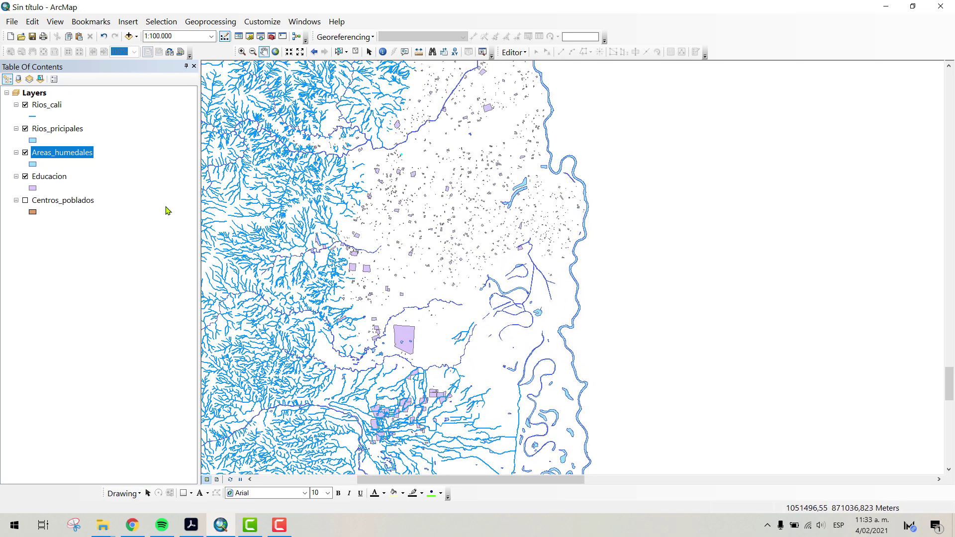
pyautogui.click(25, 201)
pyautogui.moveTo(548, 108)
pyautogui.mouseDown()
pyautogui.moveTo(561, 226)
pyautogui.moveTo(567, 215)
pyautogui.mouseUp()
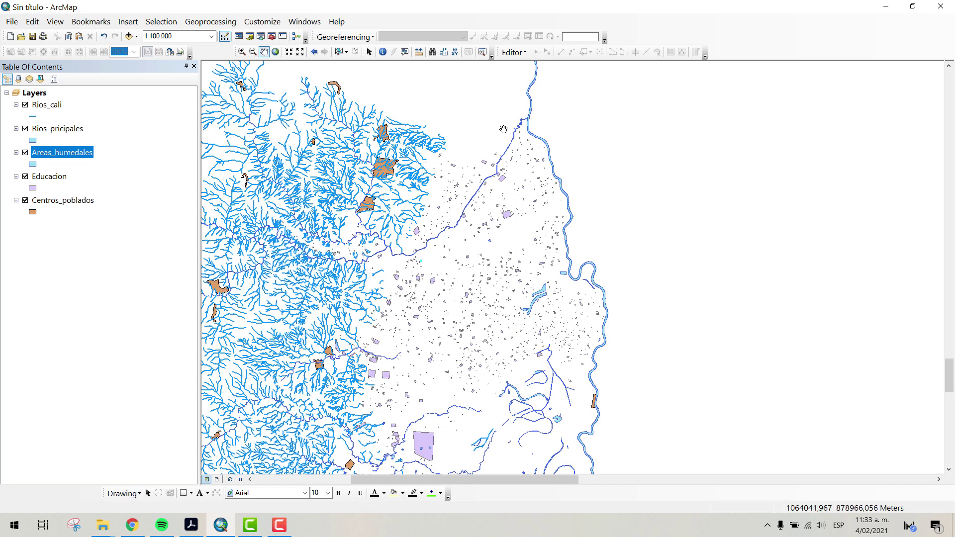
pyautogui.moveTo(502, 157); pyautogui.dragTo(518, 113)
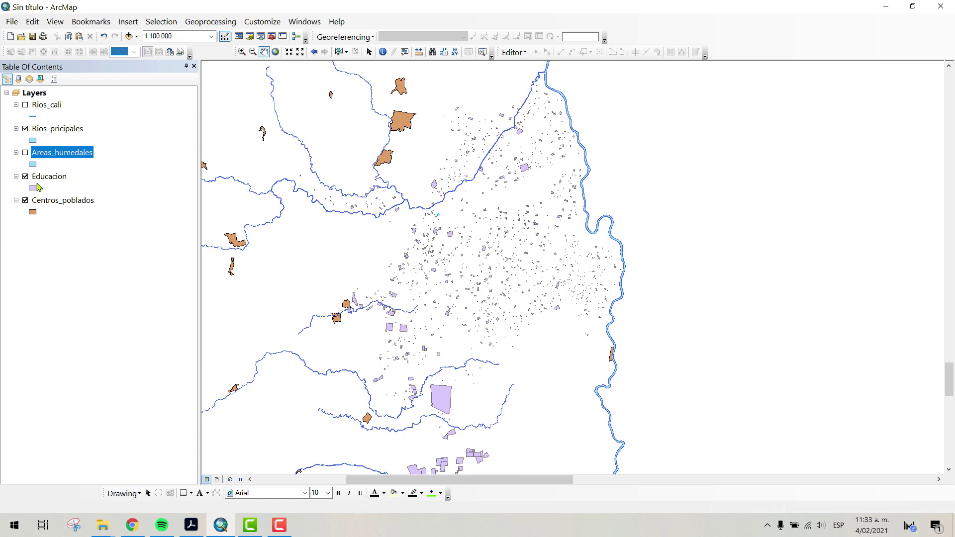
pyautogui.click(55, 177)
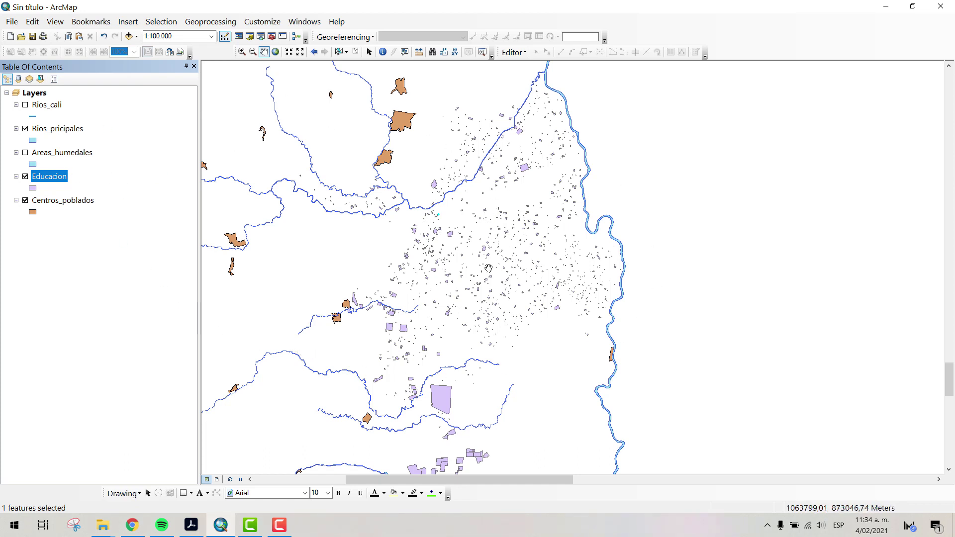
pyautogui.doubleClick(60, 177)
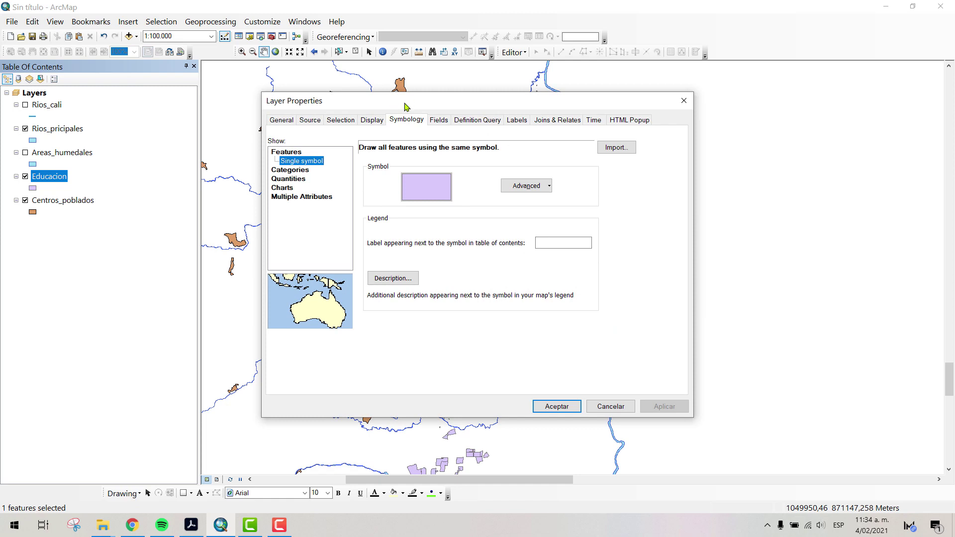
pyautogui.moveTo(403, 100); pyautogui.dragTo(397, 109)
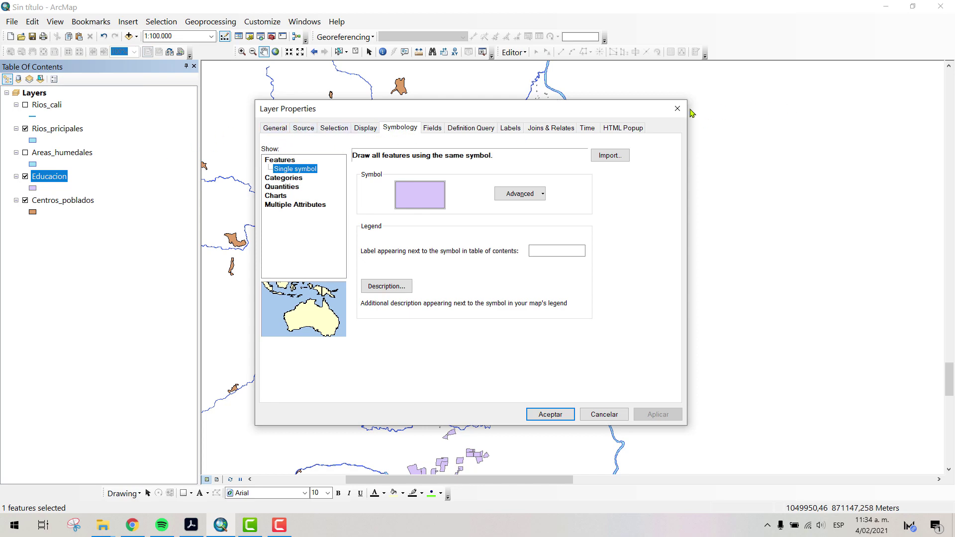
pyautogui.click(671, 109)
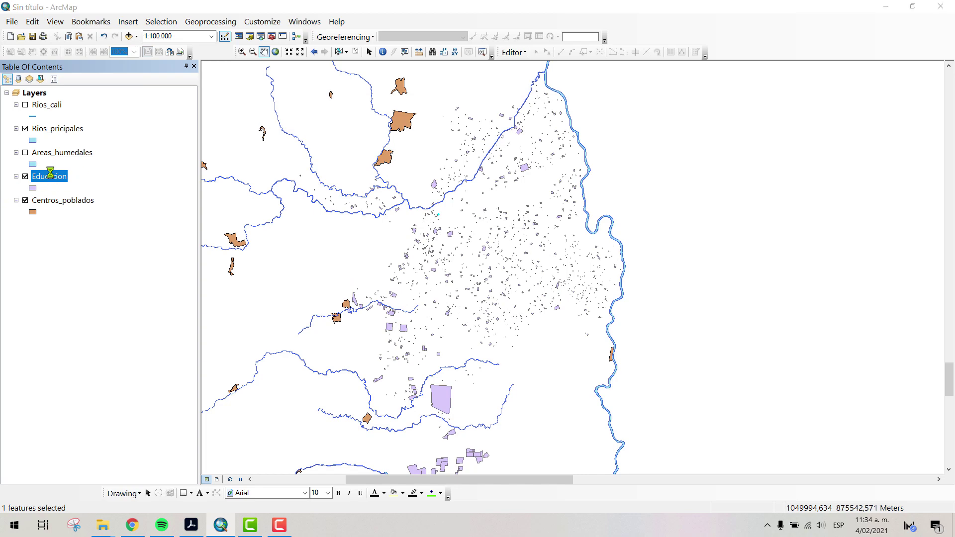
pyautogui.doubleClick(50, 176)
pyautogui.click(610, 406)
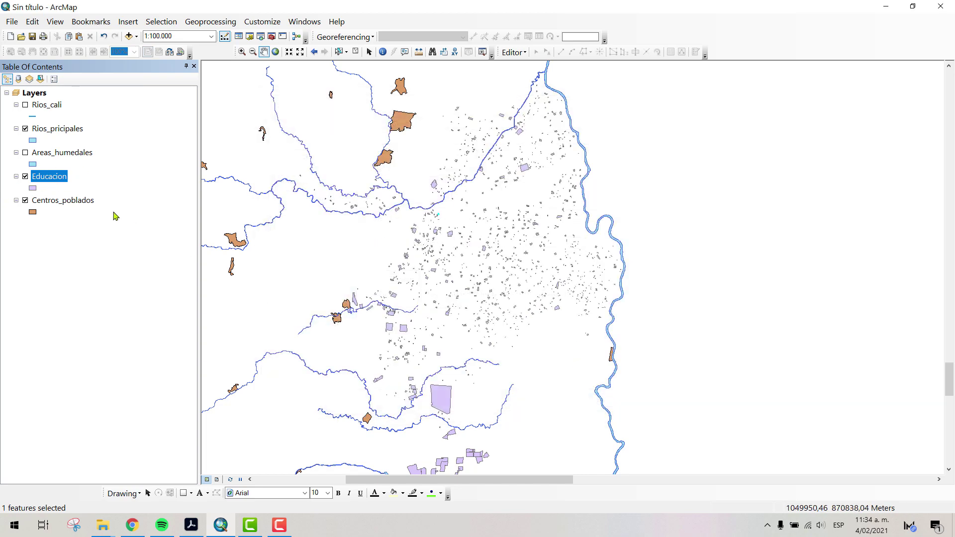
# Step: Open the Educacion layer's symbology properties and move the dialog clear of the education polygons on the map
pyautogui.rightClick(58, 182)
pyautogui.click(85, 423)
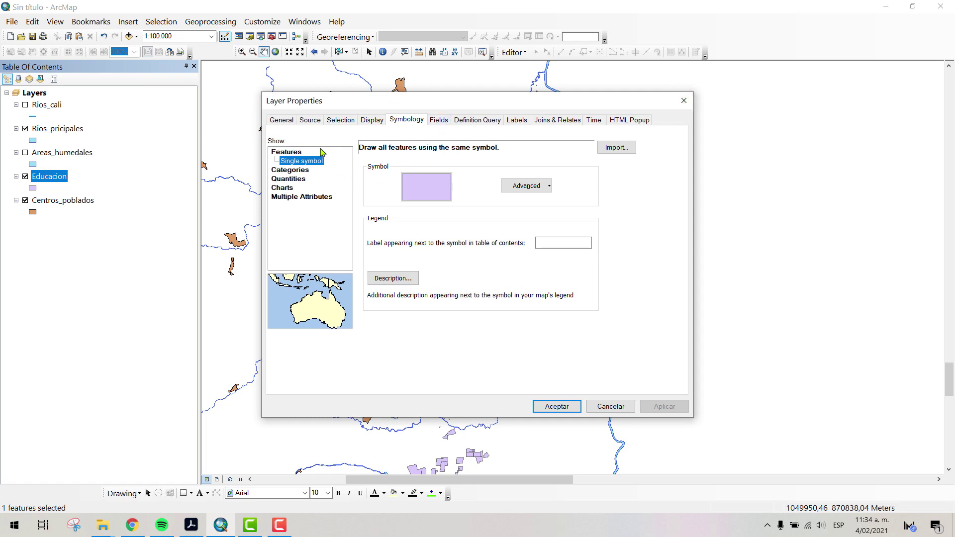
pyautogui.moveTo(390, 102); pyautogui.dragTo(730, 82)
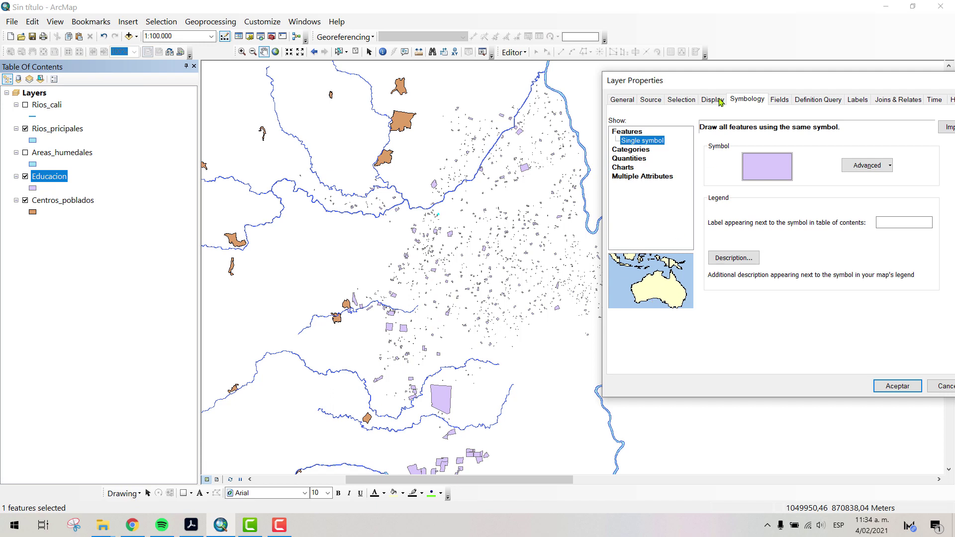
pyautogui.moveTo(714, 83); pyautogui.dragTo(684, 87)
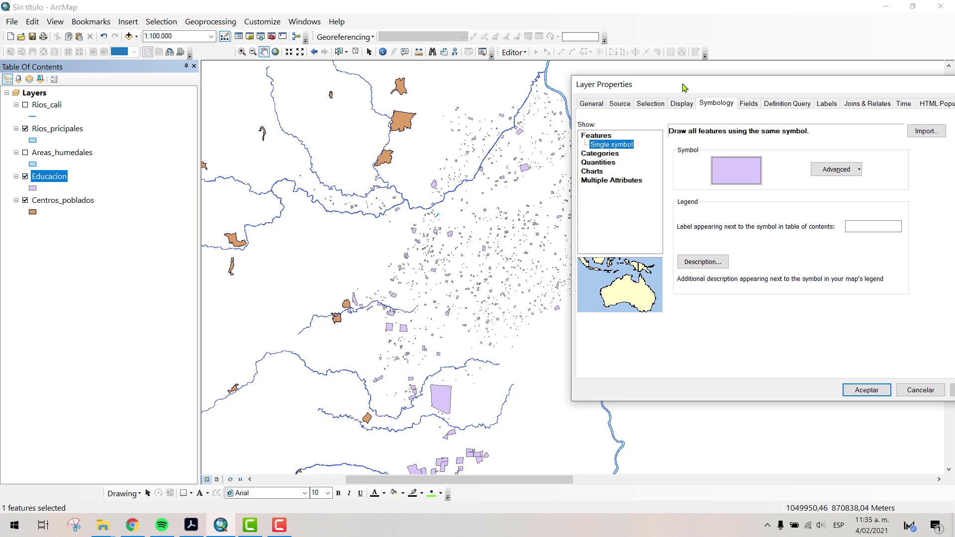
# Step: Review the Categories, Quantities, Charts and Multiple Attributes symbology methods available for the Educacion layer
pyautogui.click(615, 158)
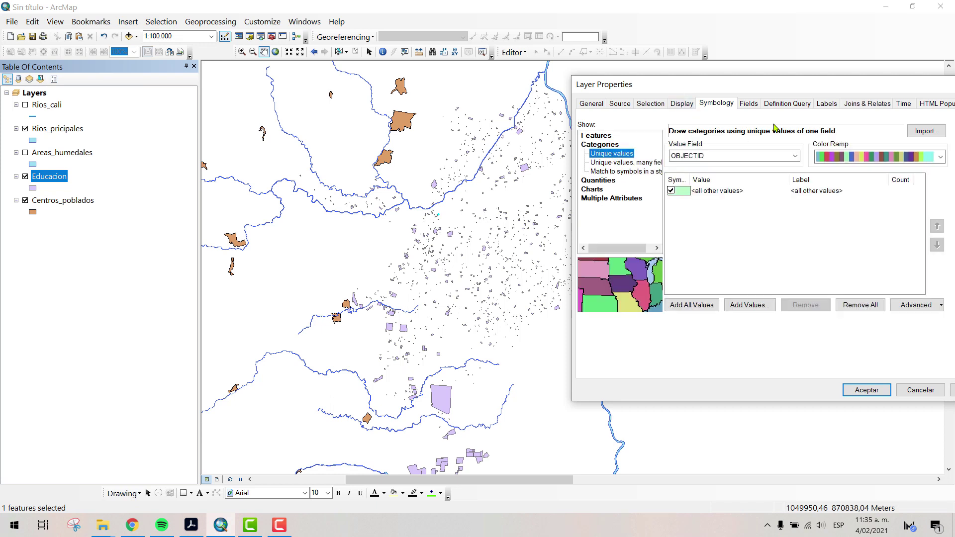
pyautogui.moveTo(790, 90); pyautogui.dragTo(661, 90)
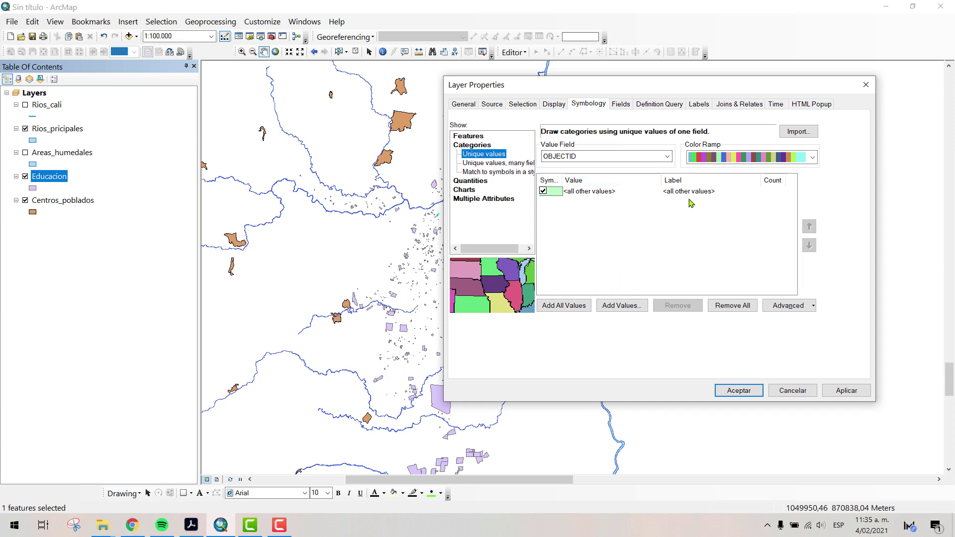
pyautogui.click(480, 183)
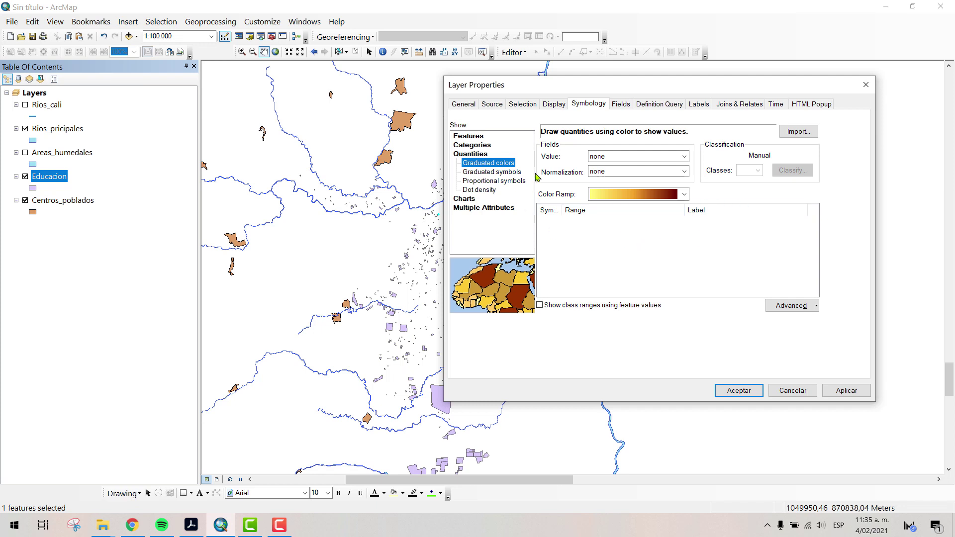
pyautogui.click(513, 173)
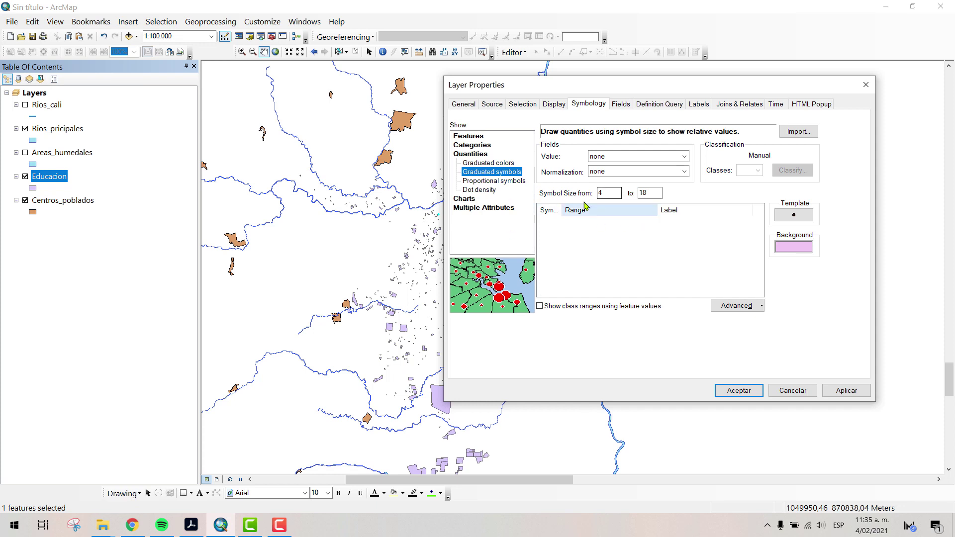
pyautogui.click(495, 182)
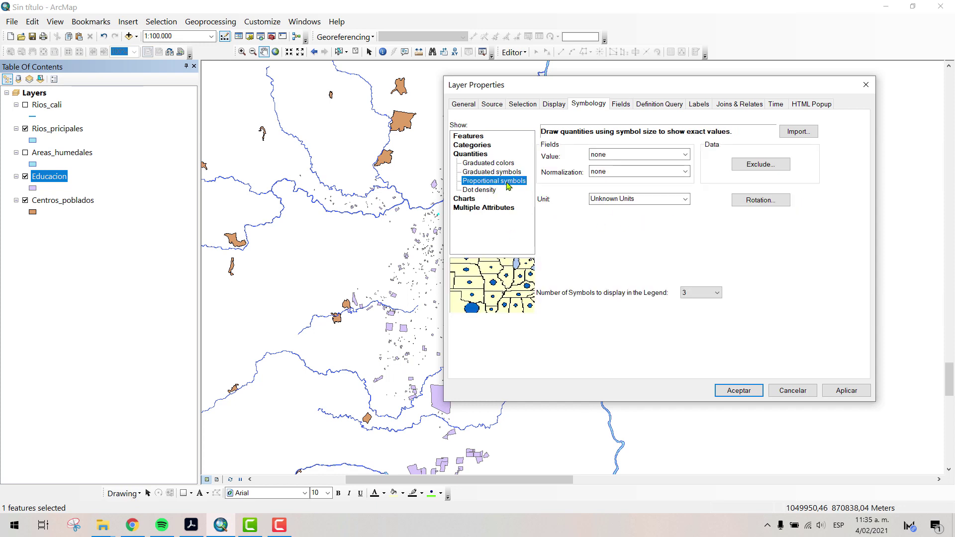
pyautogui.click(488, 191)
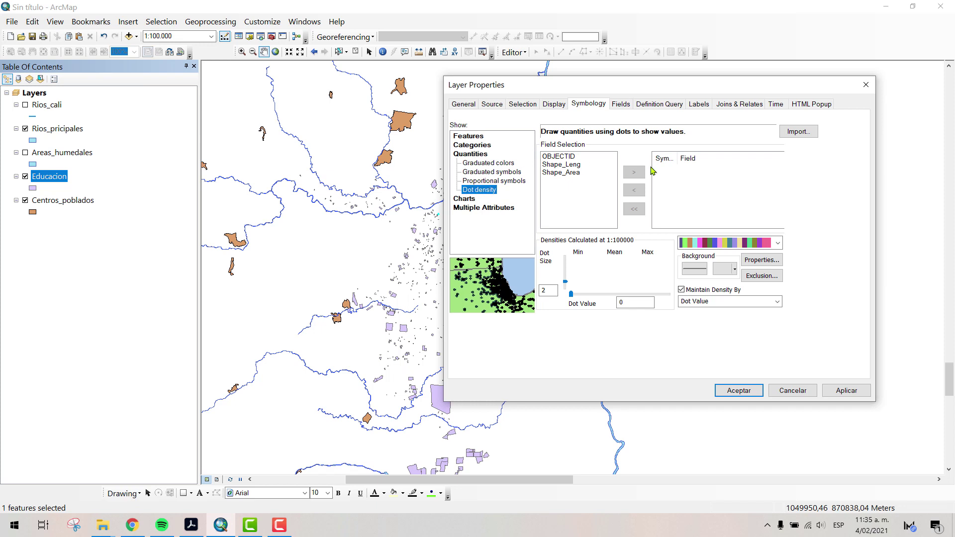
pyautogui.click(460, 199)
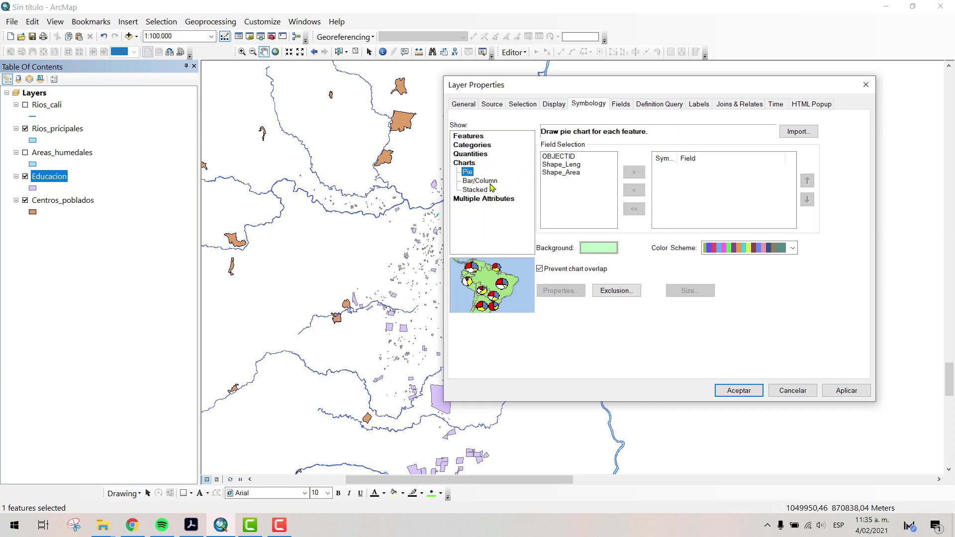
pyautogui.click(476, 199)
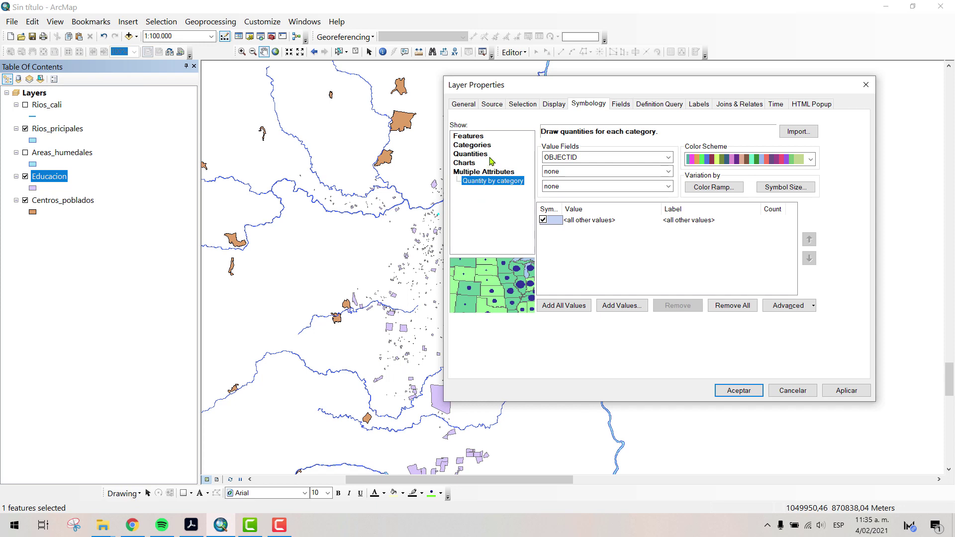
# Step: Symbolize Educacion by unique values of the TIPO field and add all of its values
pyautogui.click(476, 145)
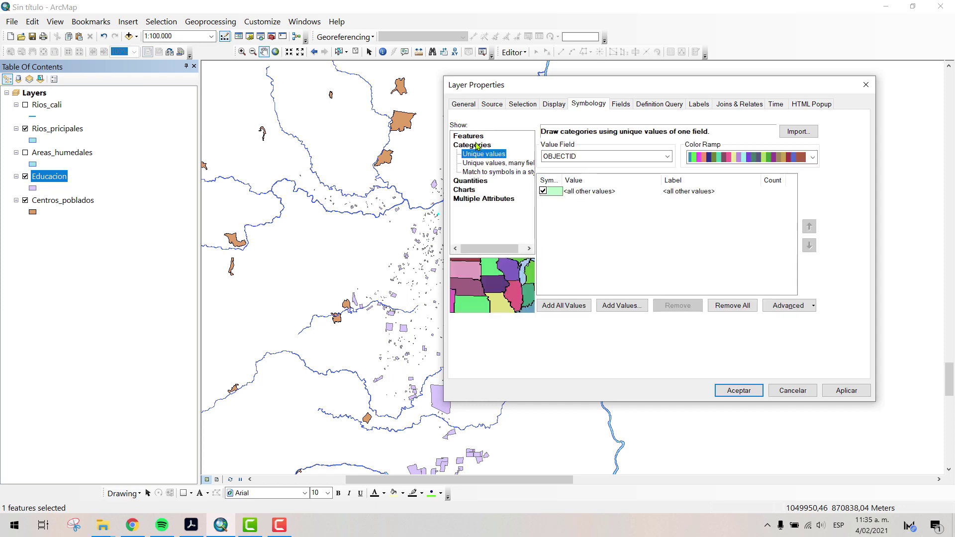
pyautogui.click(608, 157)
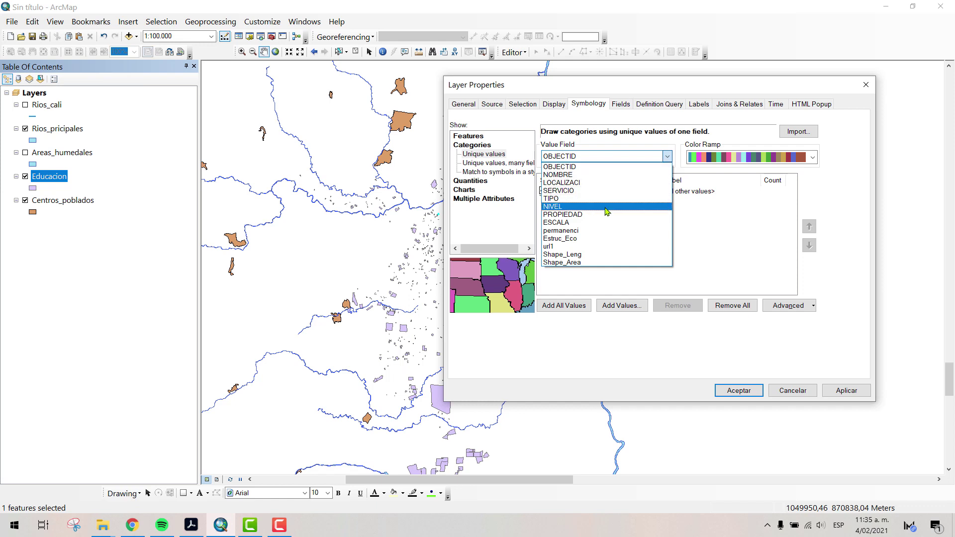
pyautogui.click(587, 199)
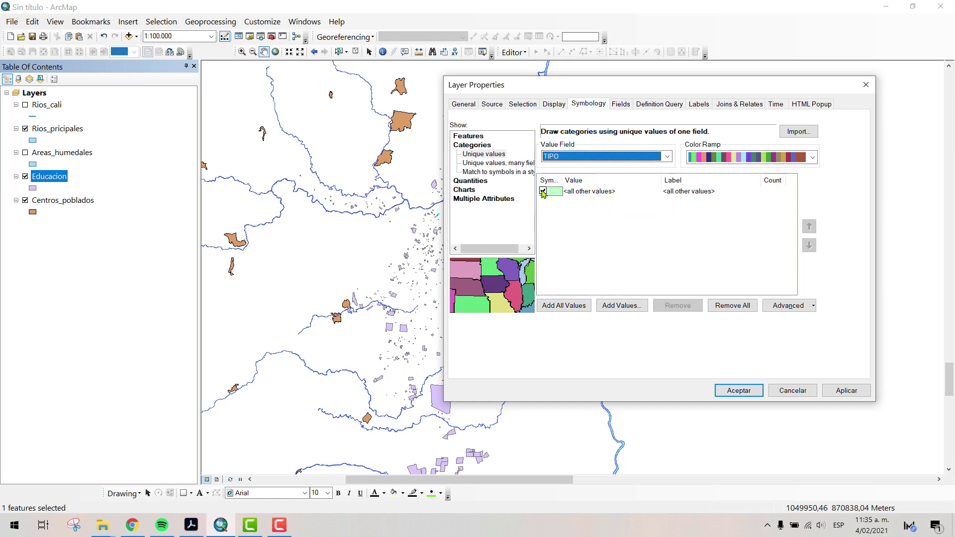
pyautogui.click(577, 307)
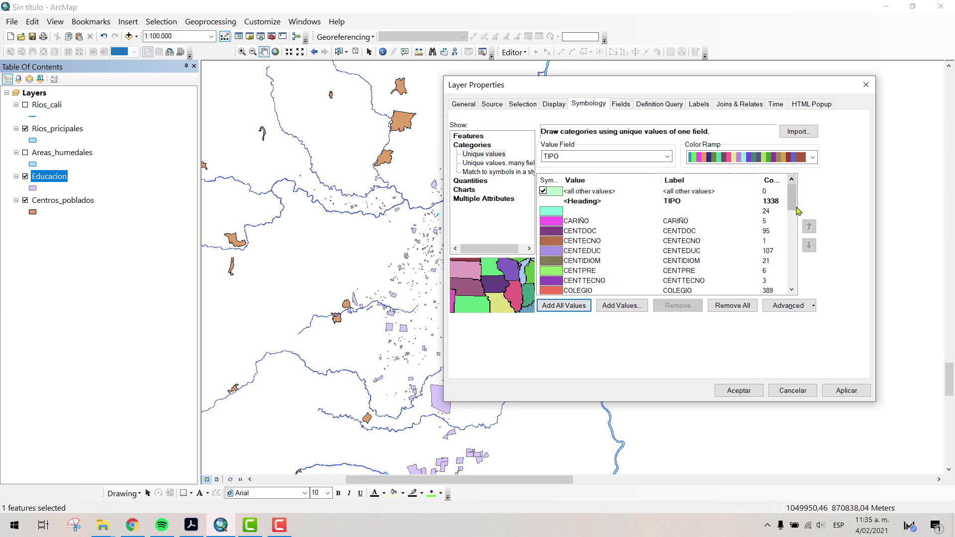
# Step: Widen the Symbol column of the TIPO value list and exclude <all other values> from the Educacion symbology
pyautogui.moveTo(791, 192)
pyautogui.mouseDown()
pyautogui.moveTo(791, 277)
pyautogui.moveTo(791, 191)
pyautogui.mouseUp()
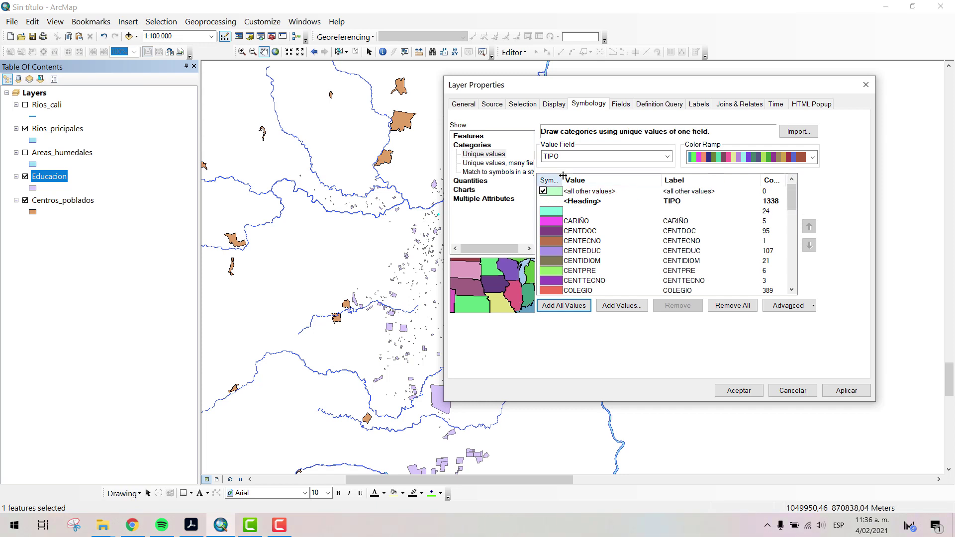
pyautogui.moveTo(562, 180); pyautogui.dragTo(576, 177)
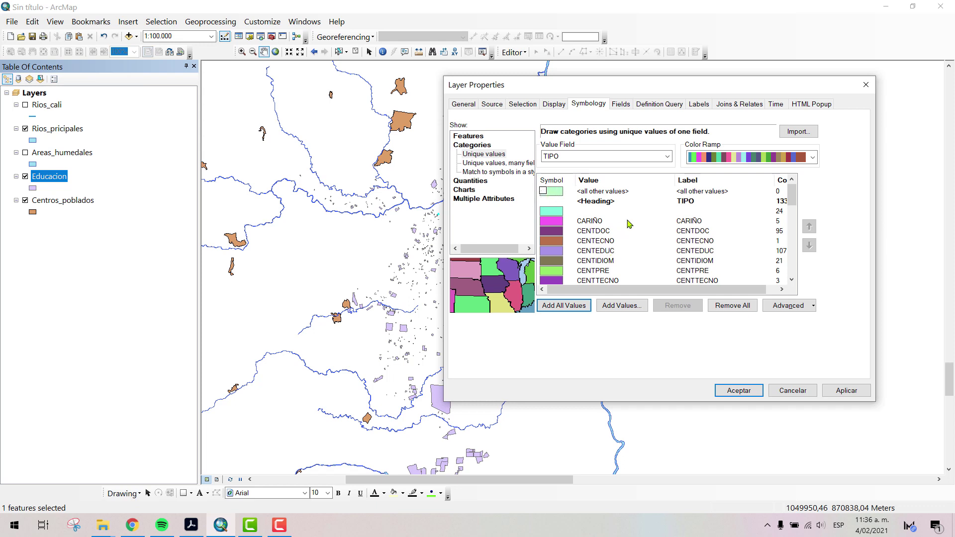
pyautogui.click(556, 211)
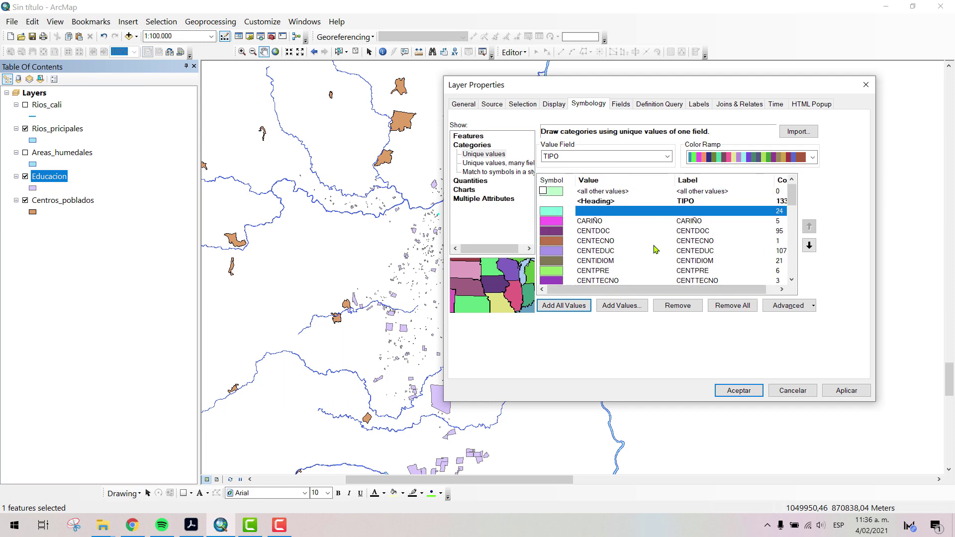
pyautogui.click(741, 392)
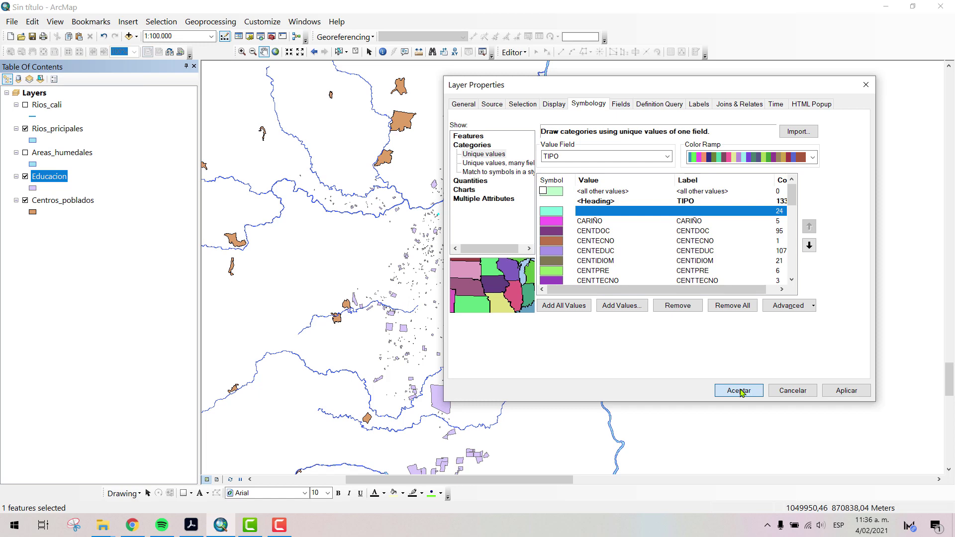
# Step: Try a multicolor ramp and a grayscale color ramp on the TIPO values with the blank value selected
pyautogui.click(792, 159)
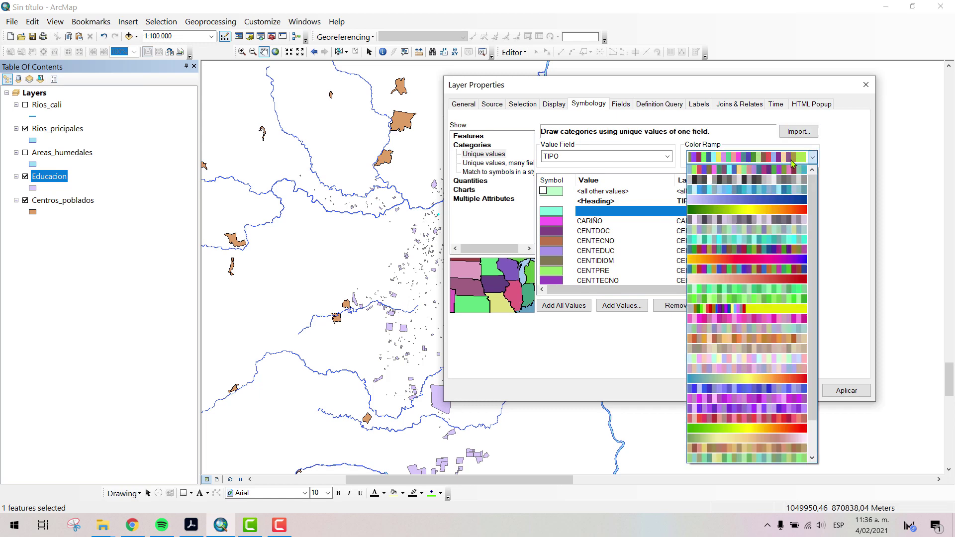
pyautogui.click(786, 213)
pyautogui.scroll(-3, 794, 206)
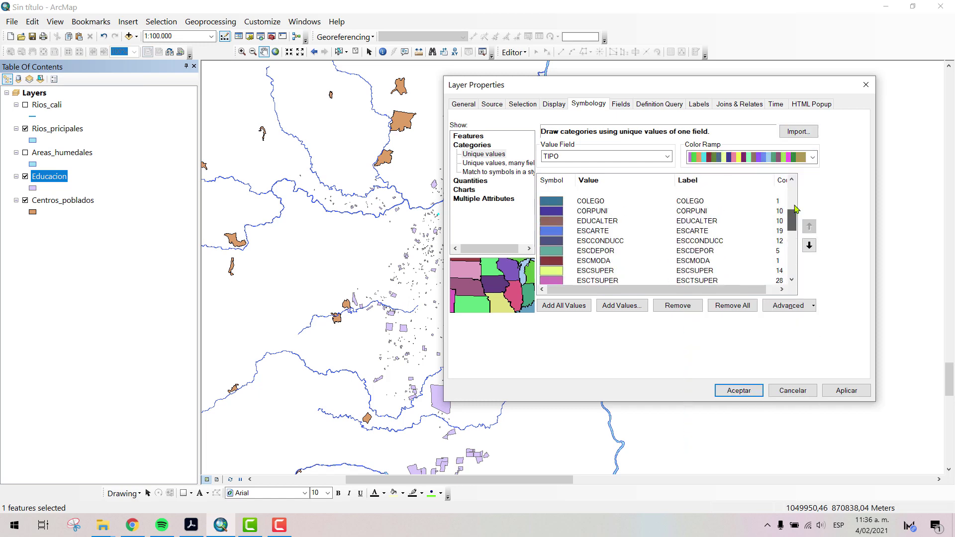
pyautogui.scroll(3, 796, 209)
pyautogui.click(814, 158)
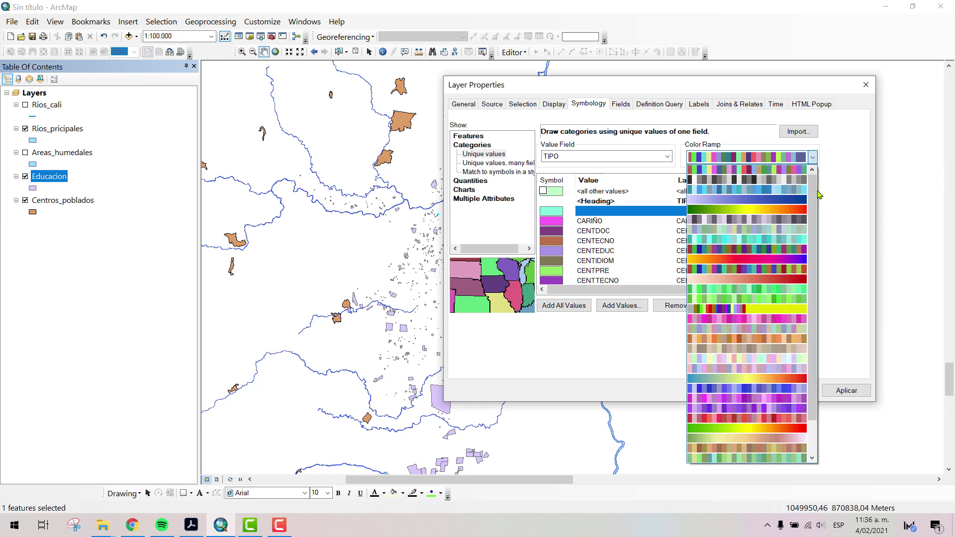
pyautogui.click(793, 218)
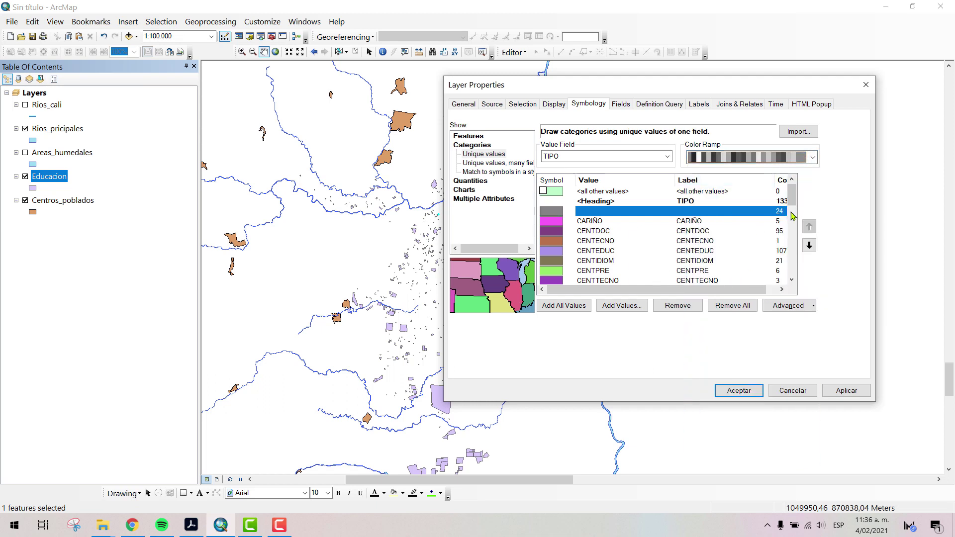
# Step: Try to select the TIPO values from the blank one through UNIVERSIDAD and reverse the order of the value list
pyautogui.click(622, 231)
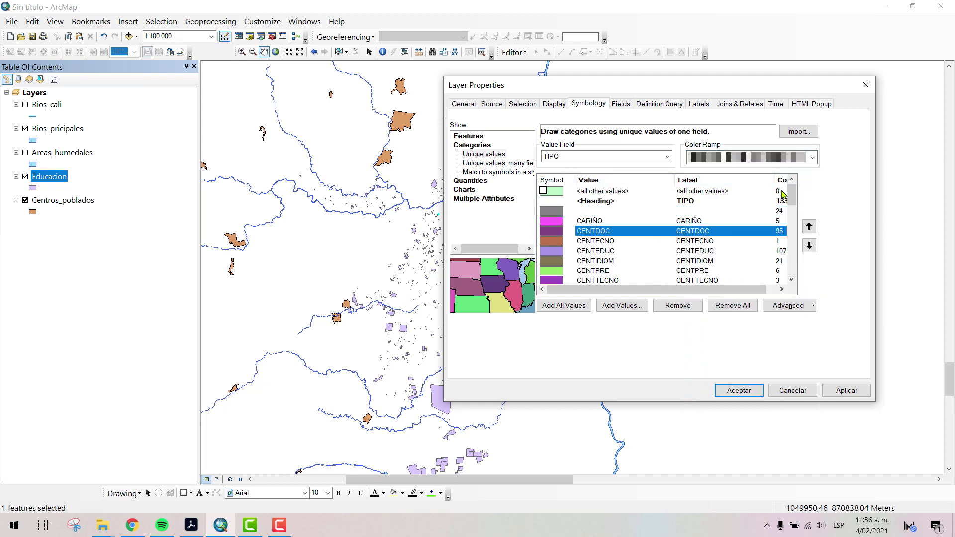
pyautogui.click(582, 211)
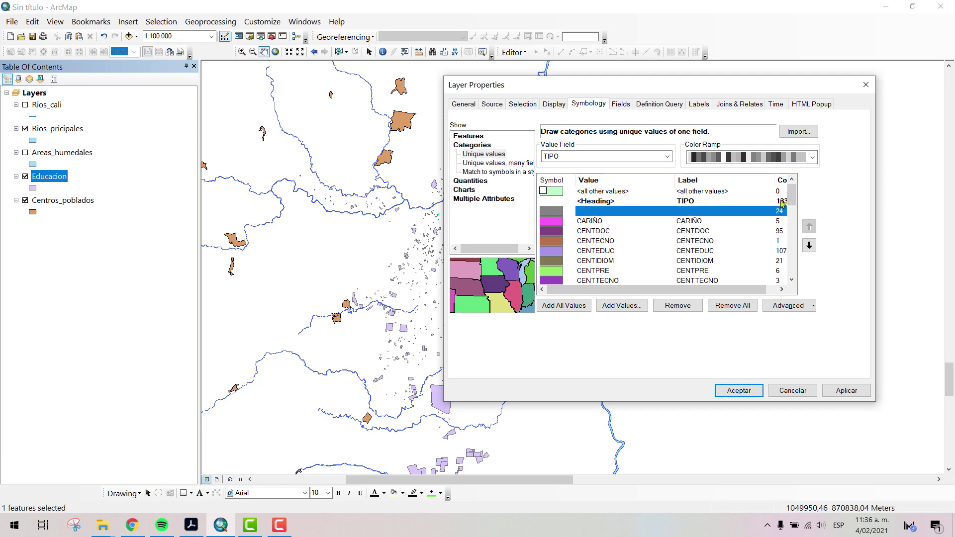
pyautogui.moveTo(792, 195); pyautogui.dragTo(792, 264)
pyautogui.click(655, 274)
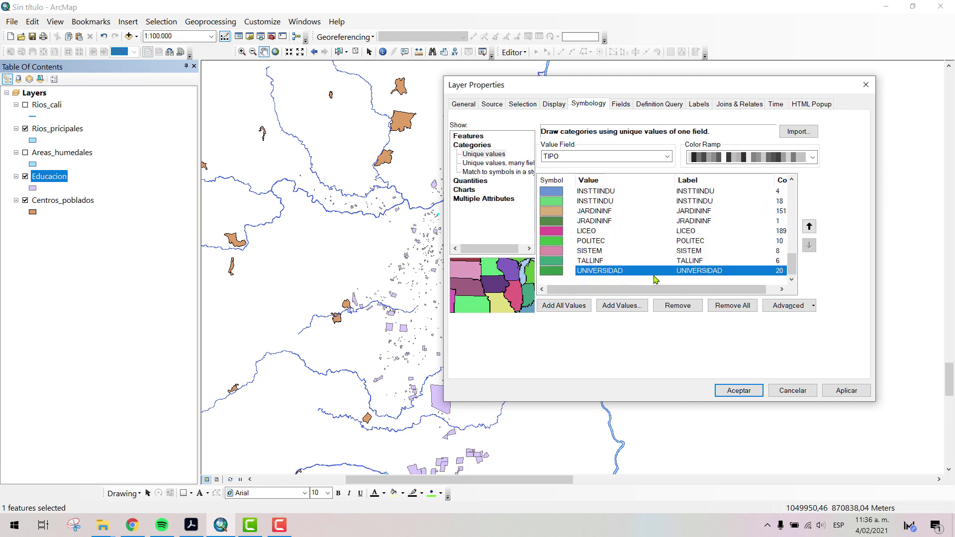
pyautogui.scroll(8, 704, 250)
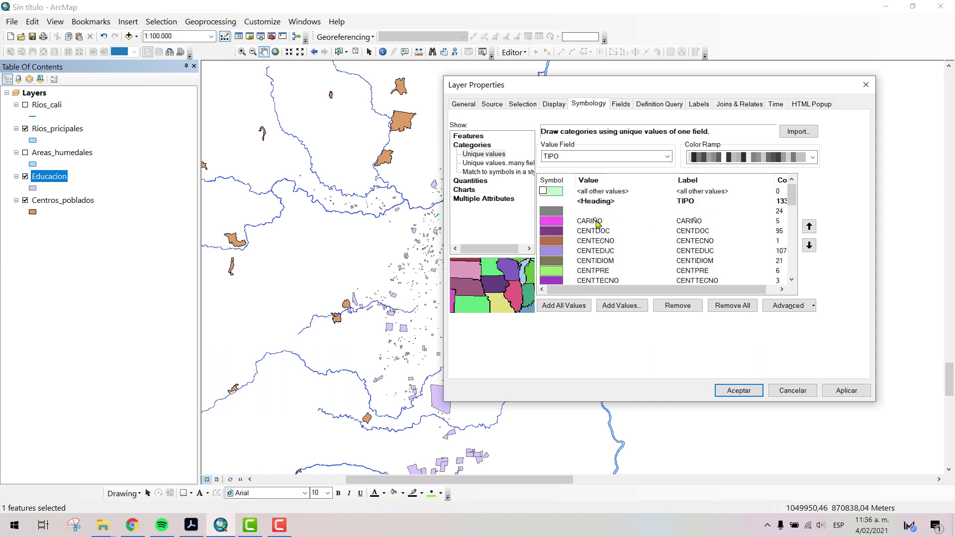
pyautogui.click(592, 219)
pyautogui.click(591, 211)
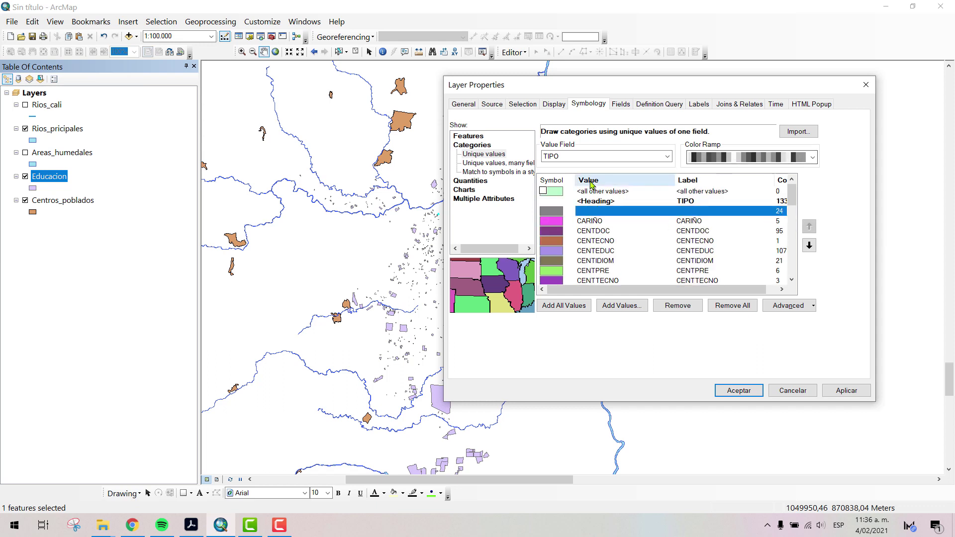
pyautogui.click(594, 194)
# Step: Rebuild the unique values list from the TIPO field by adding all of its values again
pyautogui.click(493, 163)
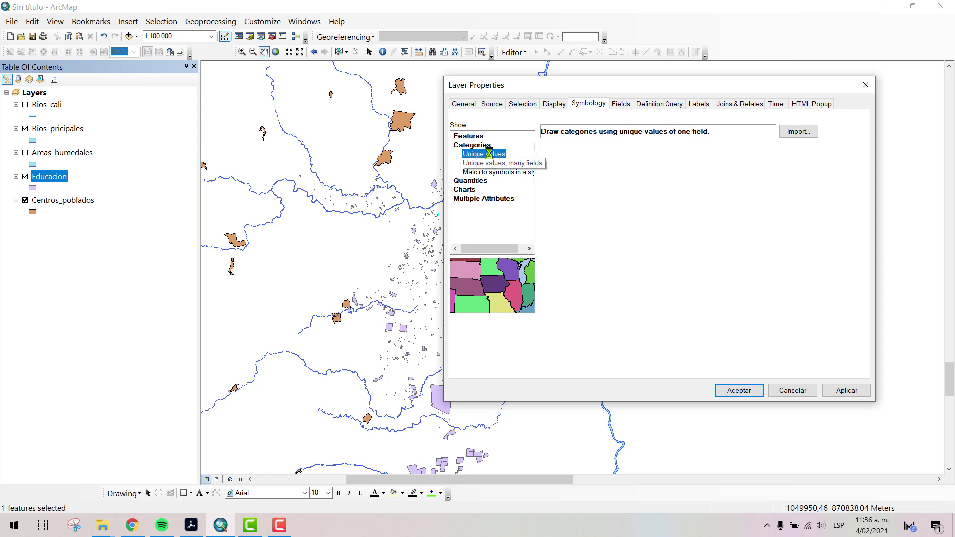
pyautogui.click(491, 155)
pyautogui.click(582, 158)
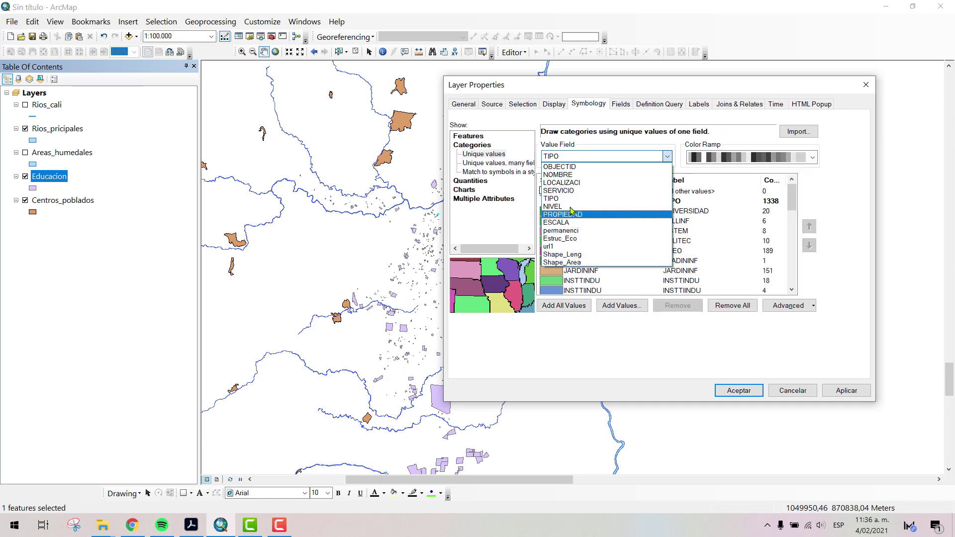
pyautogui.click(571, 199)
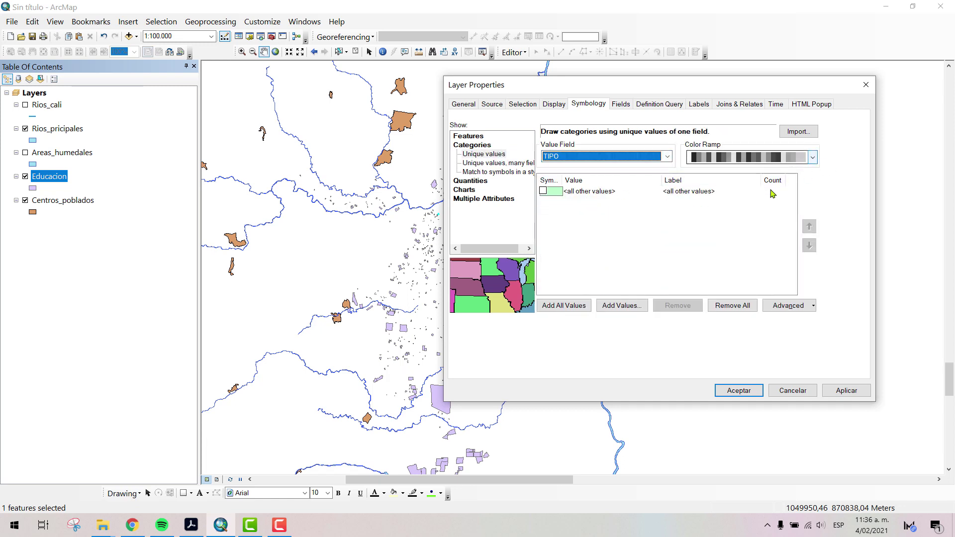
pyautogui.click(564, 306)
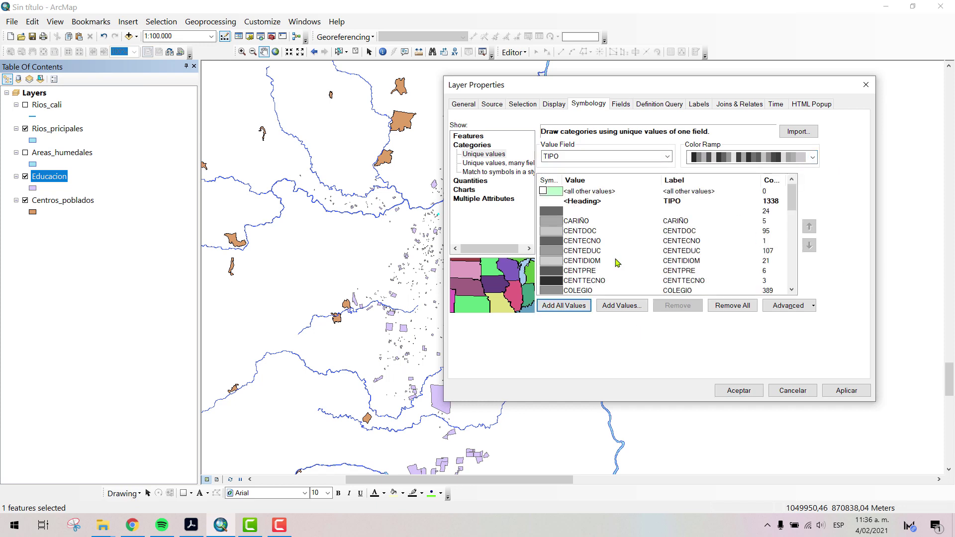
# Step: Try the green-yellow-red color ramp on all TIPO categories
pyautogui.click(814, 157)
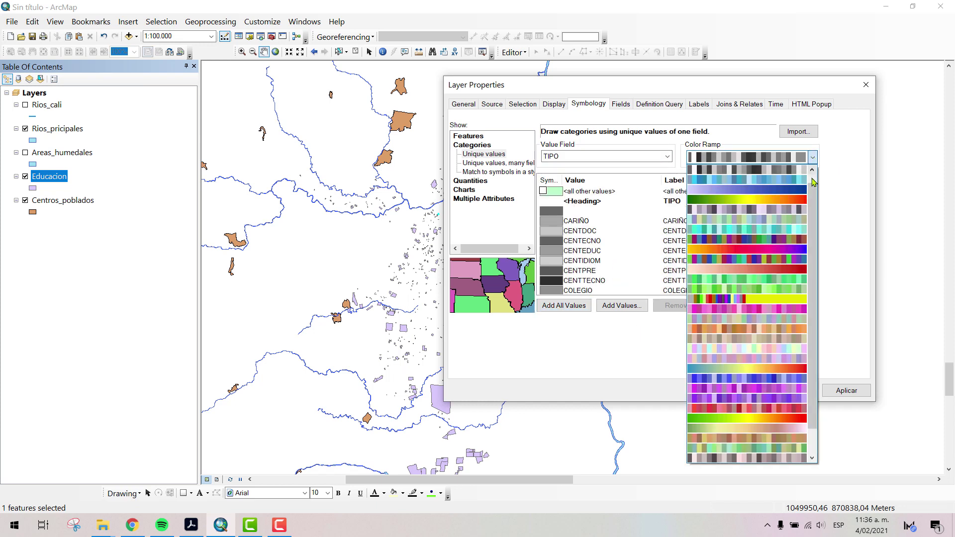
pyautogui.click(809, 199)
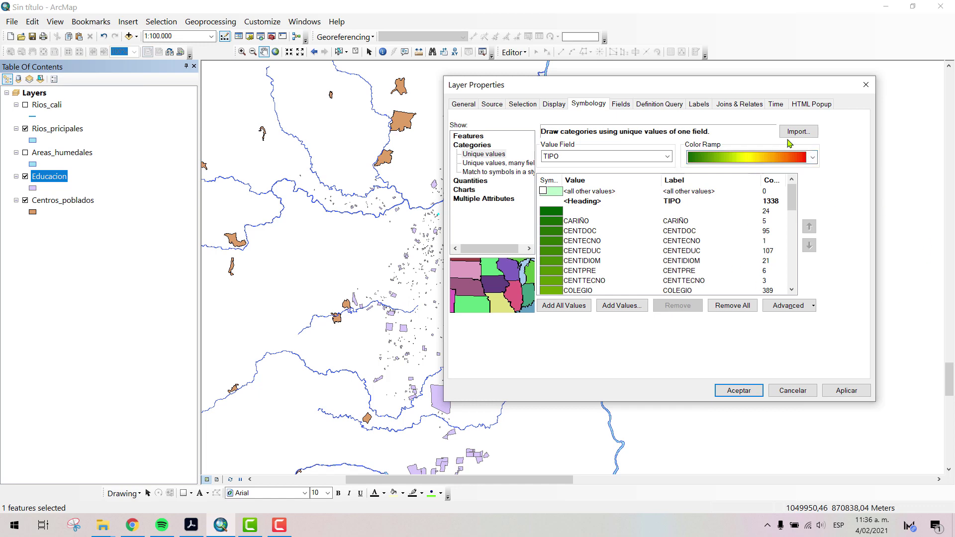
pyautogui.moveTo(793, 198)
pyautogui.mouseDown()
pyautogui.moveTo(796, 279)
pyautogui.moveTo(794, 191)
pyautogui.mouseUp()
# Step: Recolor all TIPO categories with the first multicolor random ramp and apply the symbology to Educacion
pyautogui.click(809, 158)
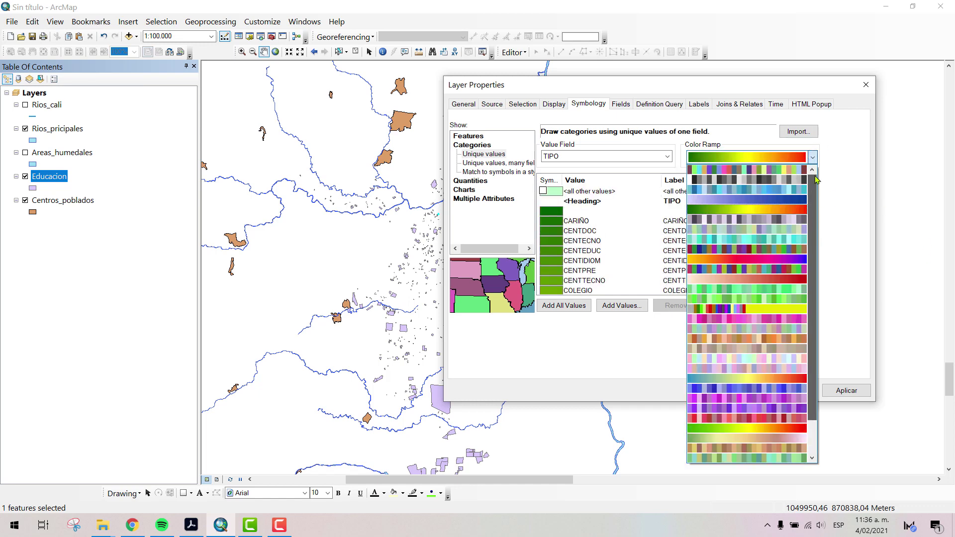
pyautogui.click(730, 170)
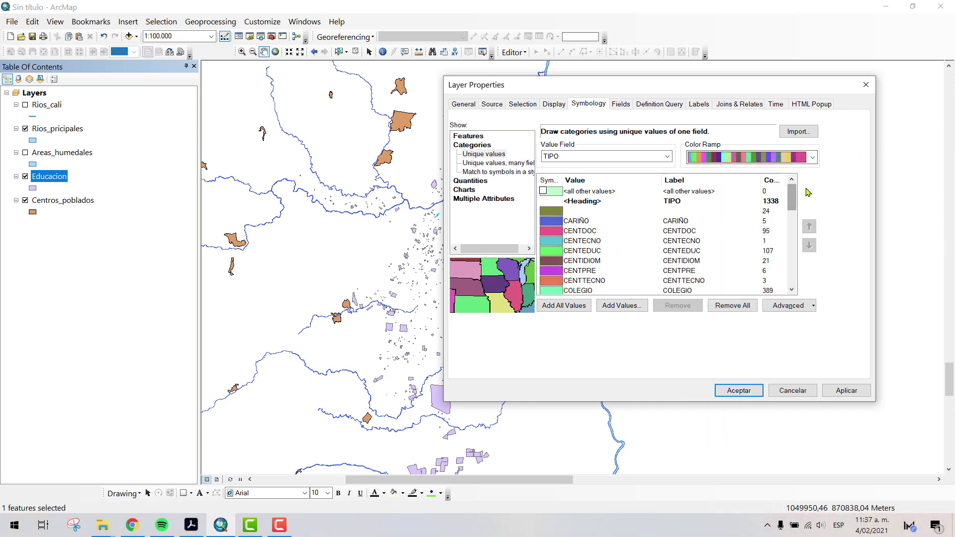
pyautogui.moveTo(793, 188); pyautogui.dragTo(792, 274)
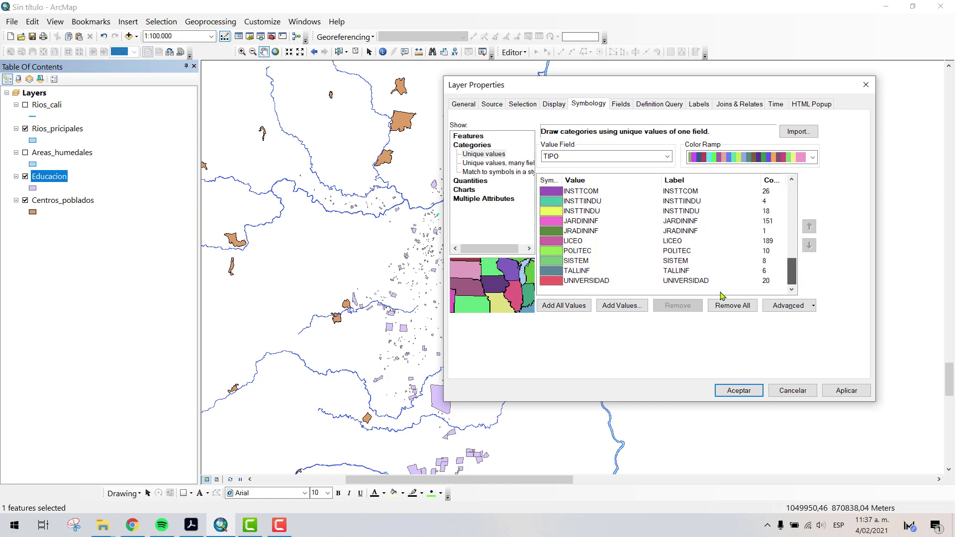
pyautogui.click(737, 391)
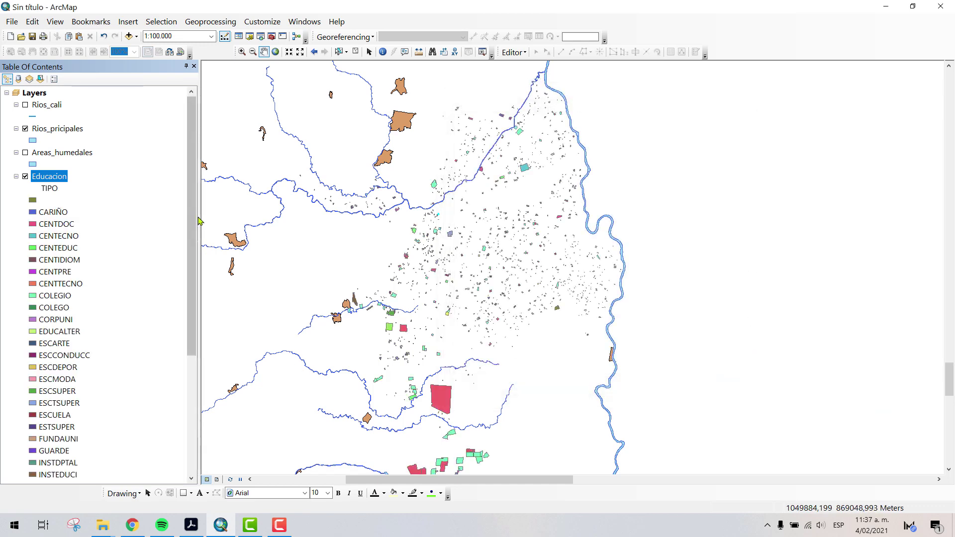
# Step: Examine the TIPO legend of Educacion against the map, comparing the COLEGIO and COLEGO categories
pyautogui.moveTo(192, 190); pyautogui.dragTo(187, 298)
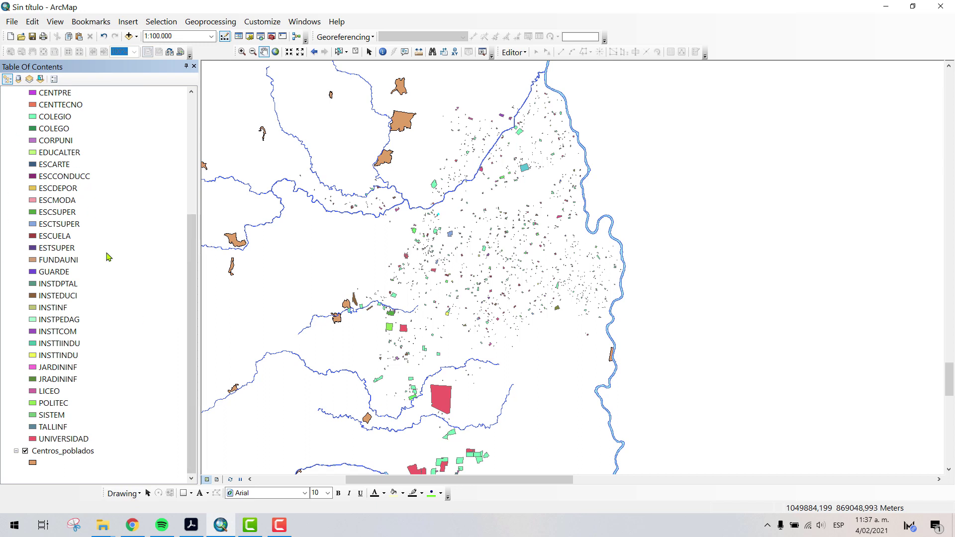
pyautogui.scroll(3, 111, 194)
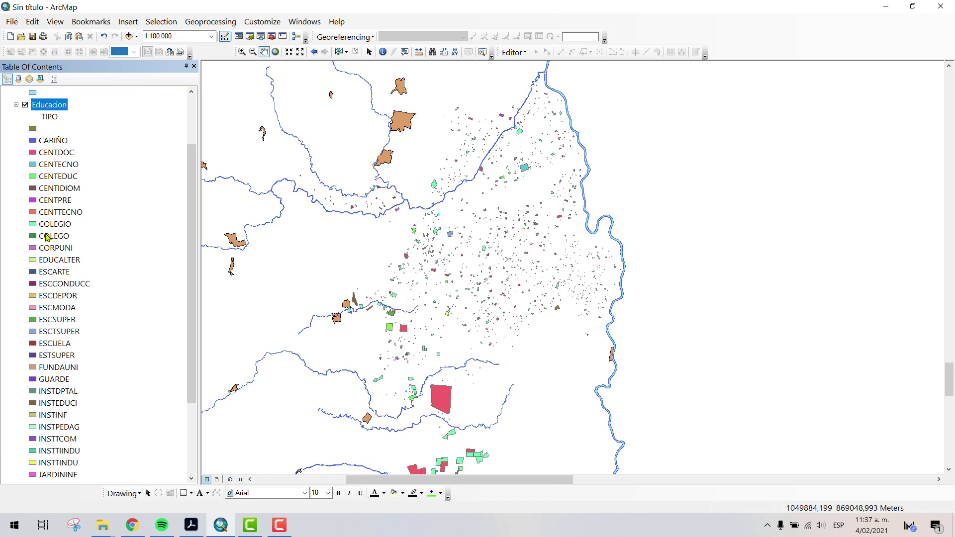
pyautogui.click(66, 226)
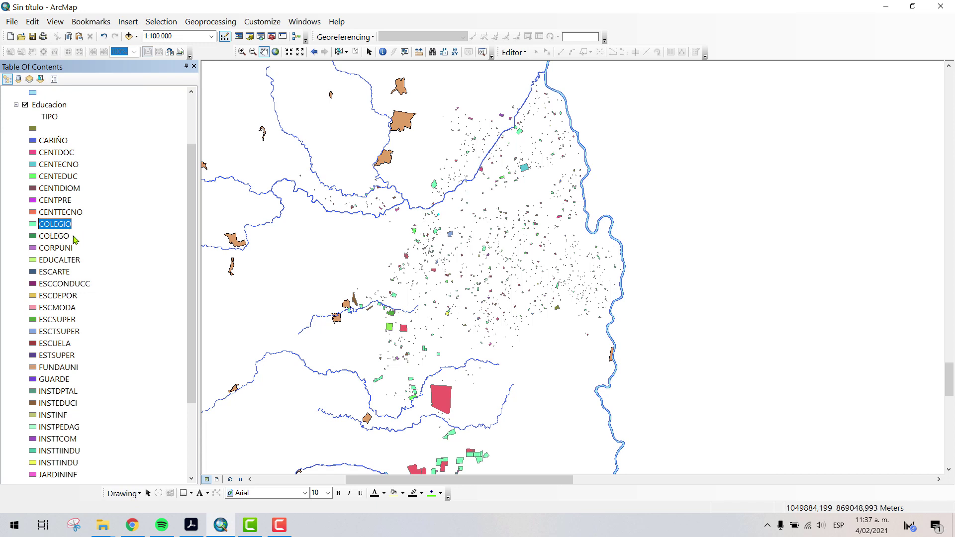
pyautogui.click(55, 237)
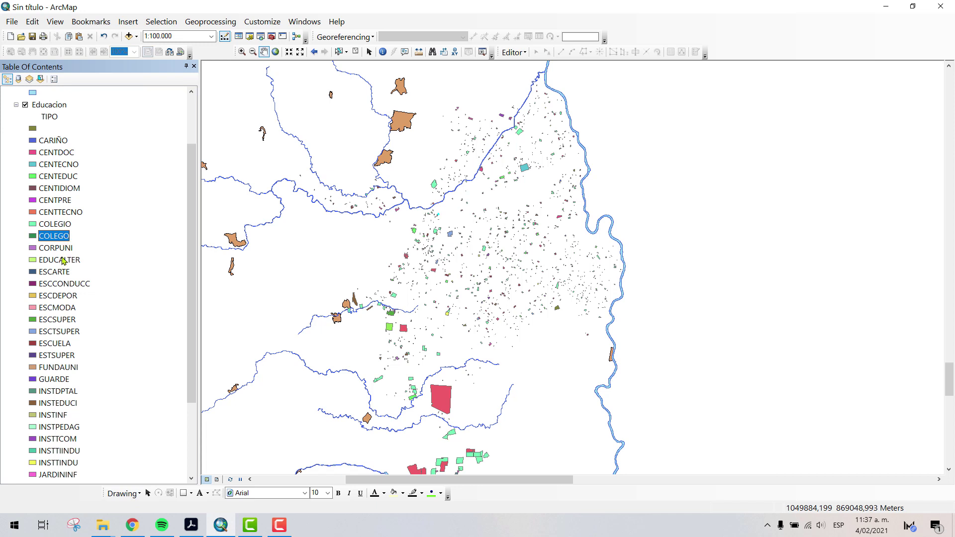
pyautogui.scroll(-3, 65, 330)
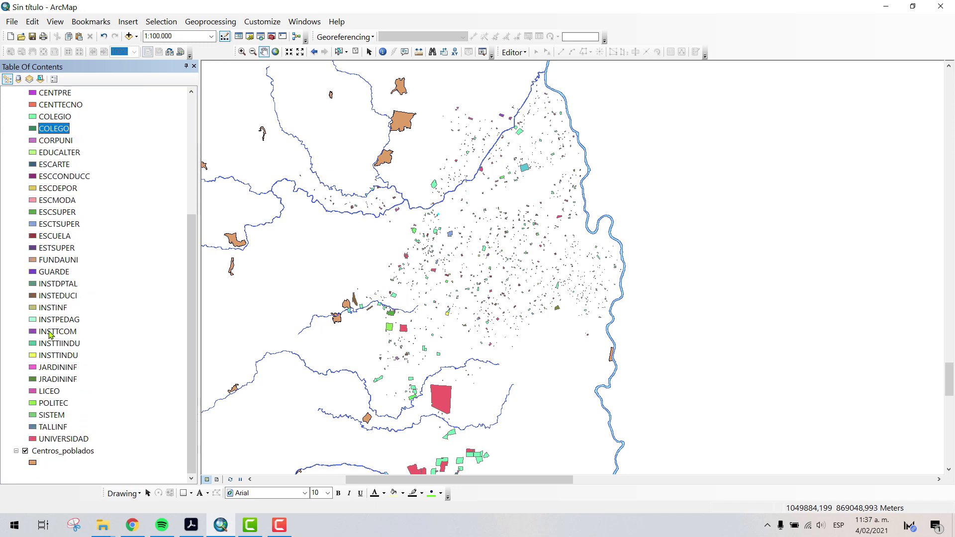
pyautogui.scroll(3, 51, 334)
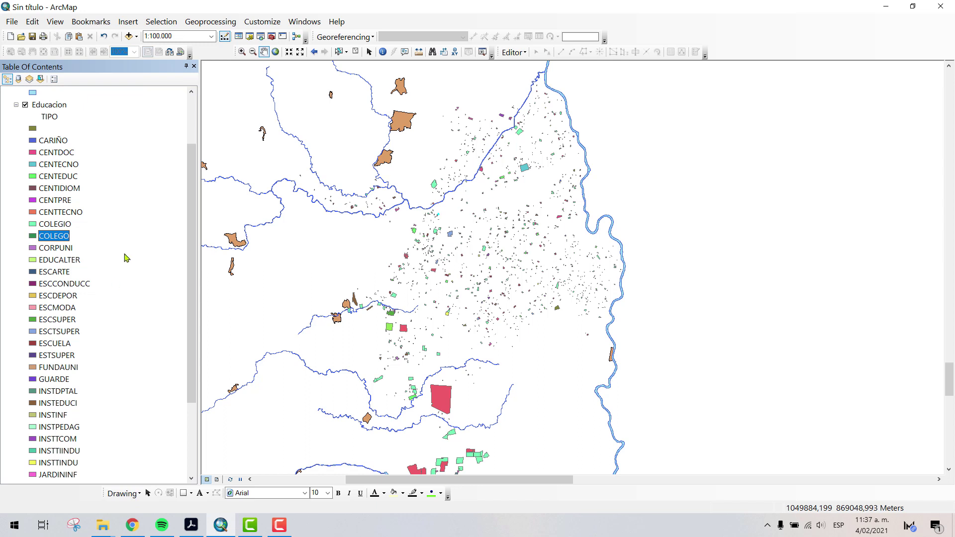
pyautogui.moveTo(192, 162); pyautogui.dragTo(205, 133)
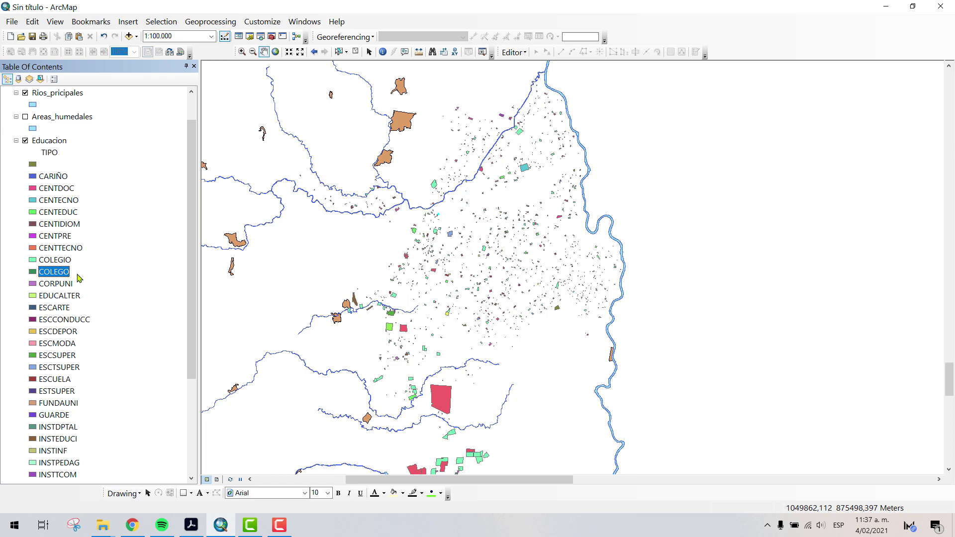
pyautogui.click(70, 259)
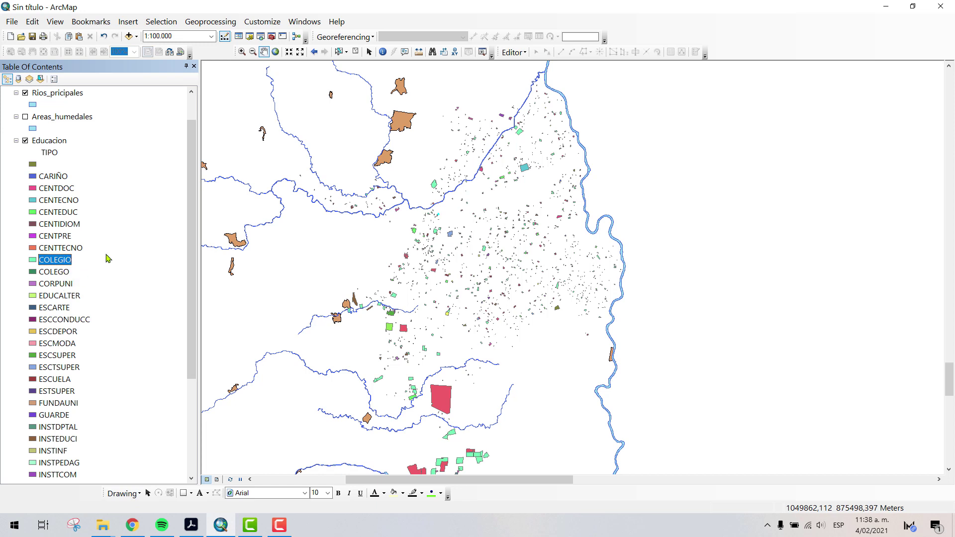
pyautogui.click(66, 274)
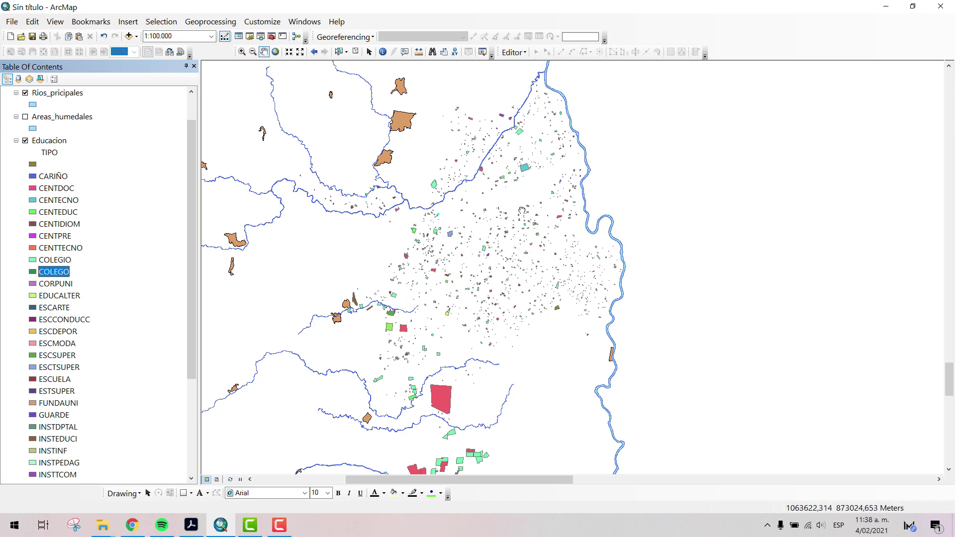
pyautogui.moveTo(215, 176); pyautogui.dragTo(248, 160)
pyautogui.moveTo(192, 148); pyautogui.dragTo(192, 174)
pyautogui.moveTo(492, 226); pyautogui.dragTo(488, 242)
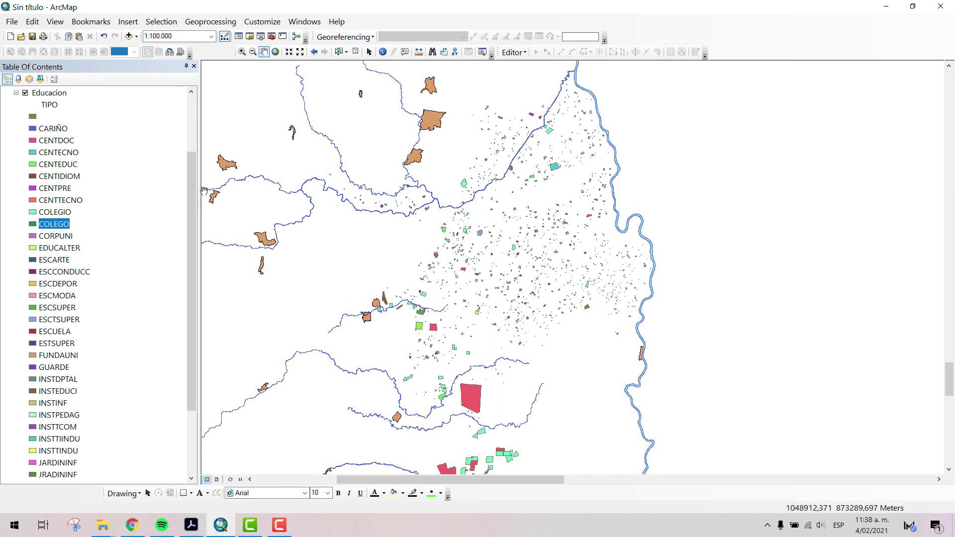
# Step: Try selecting the TIPO categories of Educacion from the blank value through TALLINF as one range in its symbology settings
pyautogui.moveTo(189, 174); pyautogui.dragTo(186, 157)
pyautogui.click(55, 116)
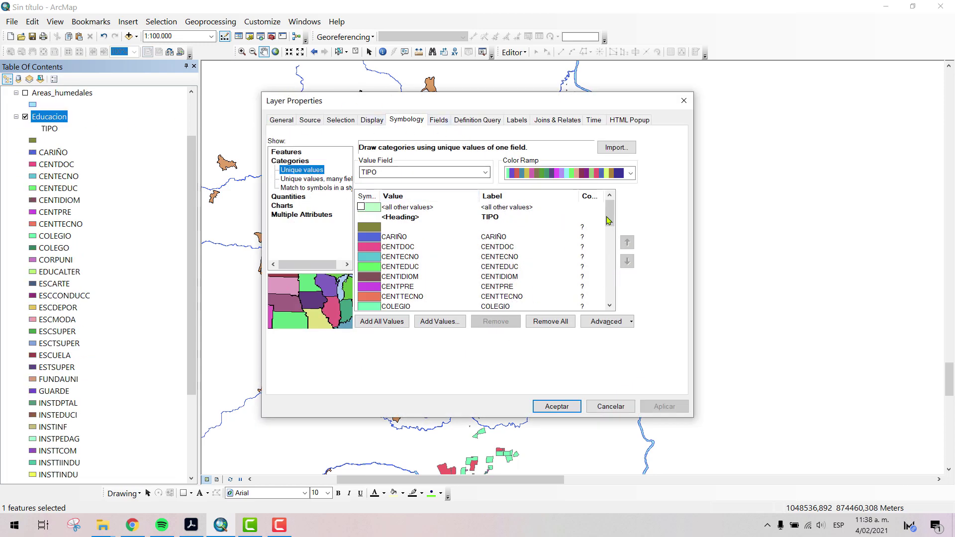
pyautogui.click(383, 228)
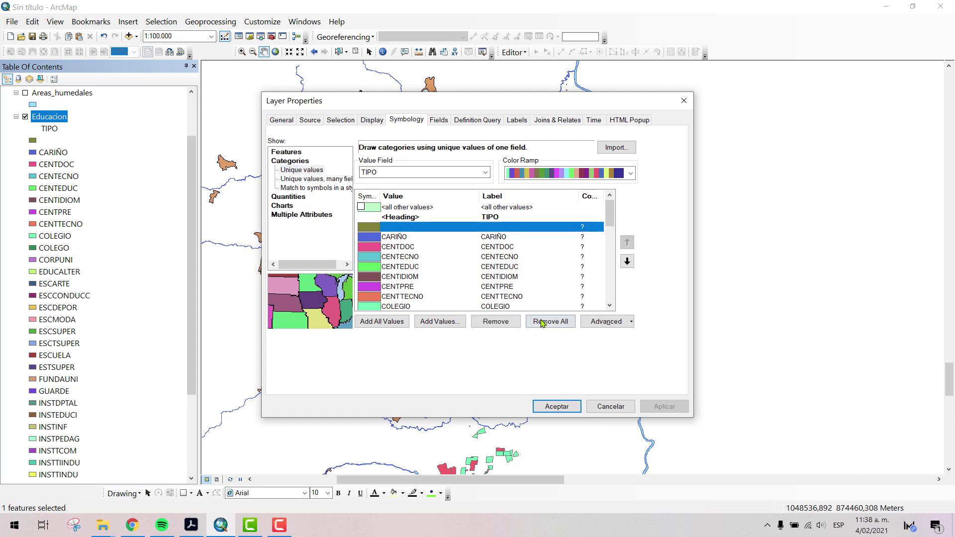
pyautogui.moveTo(610, 219); pyautogui.dragTo(608, 308)
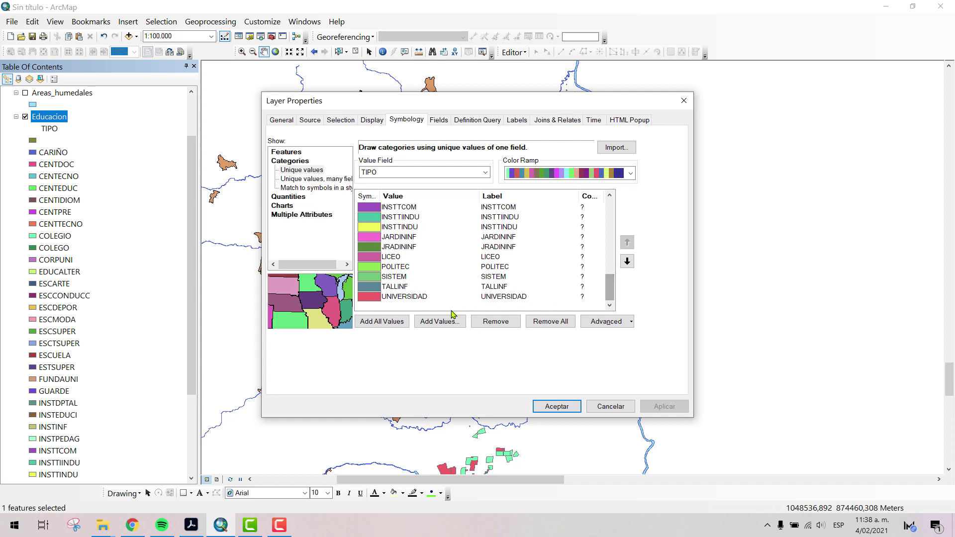
pyautogui.keyDown('shift'); pyautogui.click(373, 288); pyautogui.keyUp('shift')
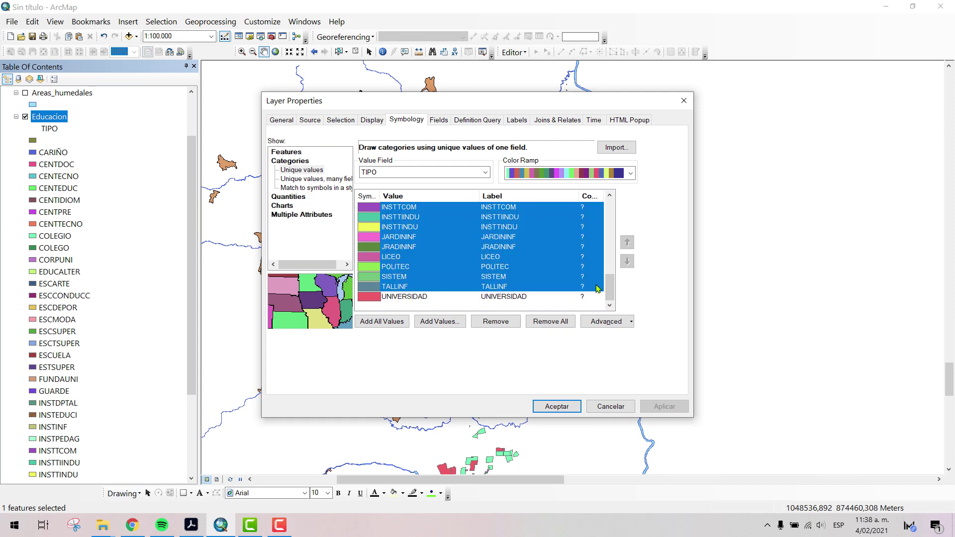
pyautogui.moveTo(609, 291); pyautogui.dragTo(610, 209)
pyautogui.click(412, 230)
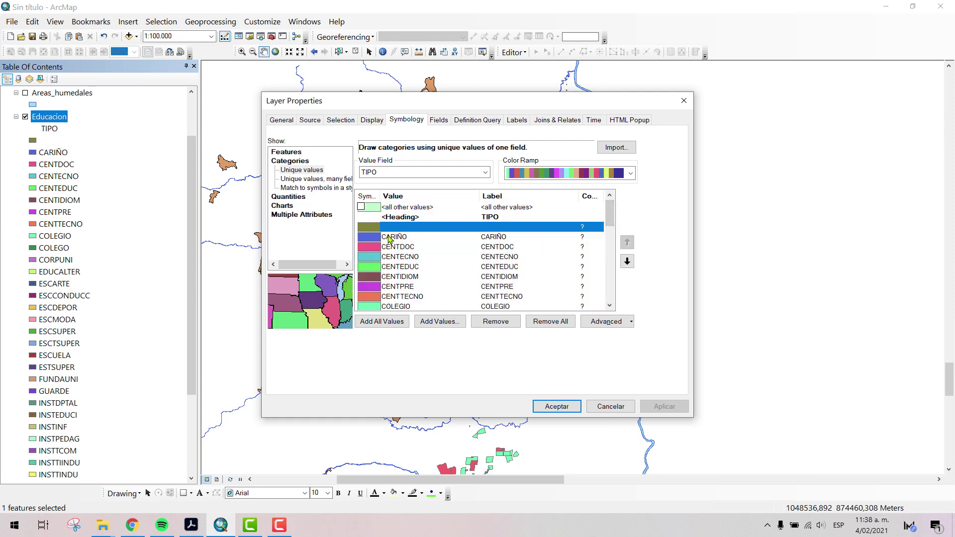
pyautogui.keyDown('shift'); pyautogui.click(374, 241); pyautogui.keyUp('shift')
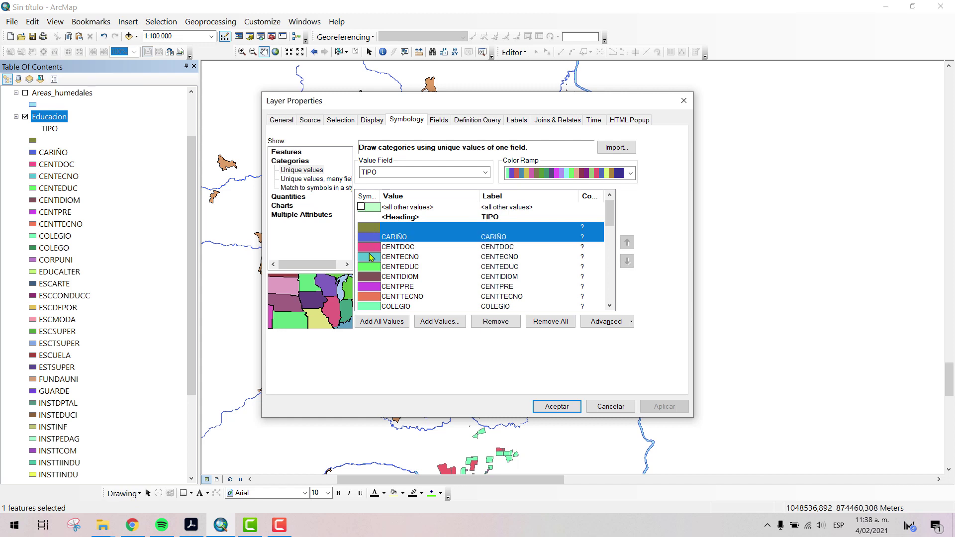
pyautogui.keyDown('shift'); pyautogui.click(370, 257); pyautogui.keyUp('shift')
pyautogui.keyDown('shift'); pyautogui.click(372, 278); pyautogui.keyUp('shift')
pyautogui.moveTo(611, 213); pyautogui.dragTo(611, 286)
pyautogui.keyDown('shift'); pyautogui.click(372, 277); pyautogui.keyUp('shift')
pyautogui.keyDown('shift'); pyautogui.click(373, 287); pyautogui.keyUp('shift')
pyautogui.keyDown('shift'); pyautogui.click(381, 287); pyautogui.keyUp('shift')
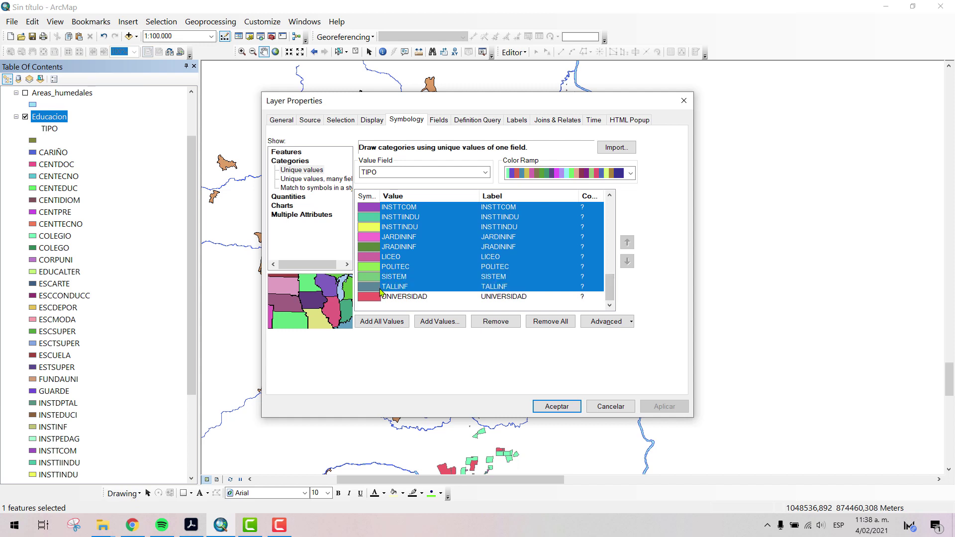
# Step: Try a multiple selection of separate TIPO categories, including POLITEC, SISTEM and INSTTIINDU
pyautogui.click(512, 268)
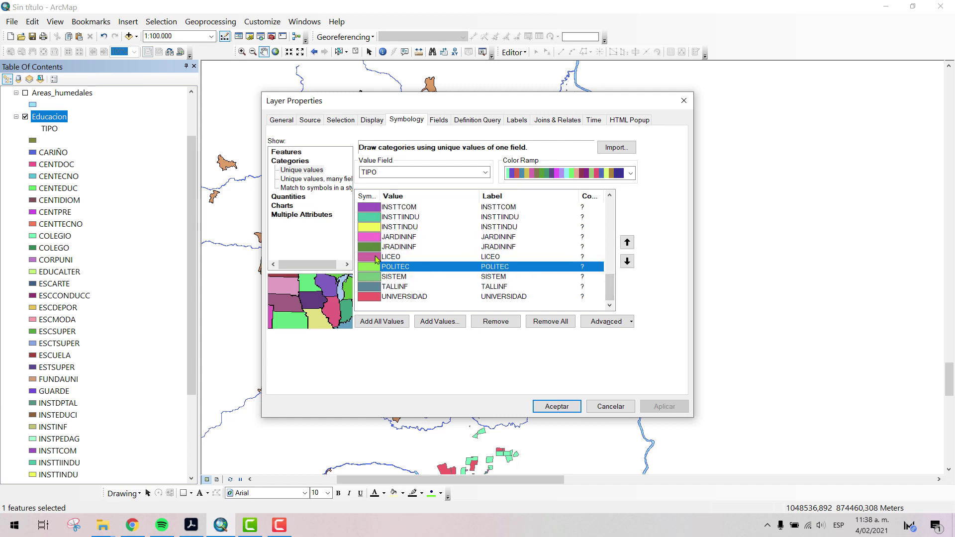
pyautogui.keyDown('shift'); pyautogui.click(377, 278); pyautogui.keyUp('shift')
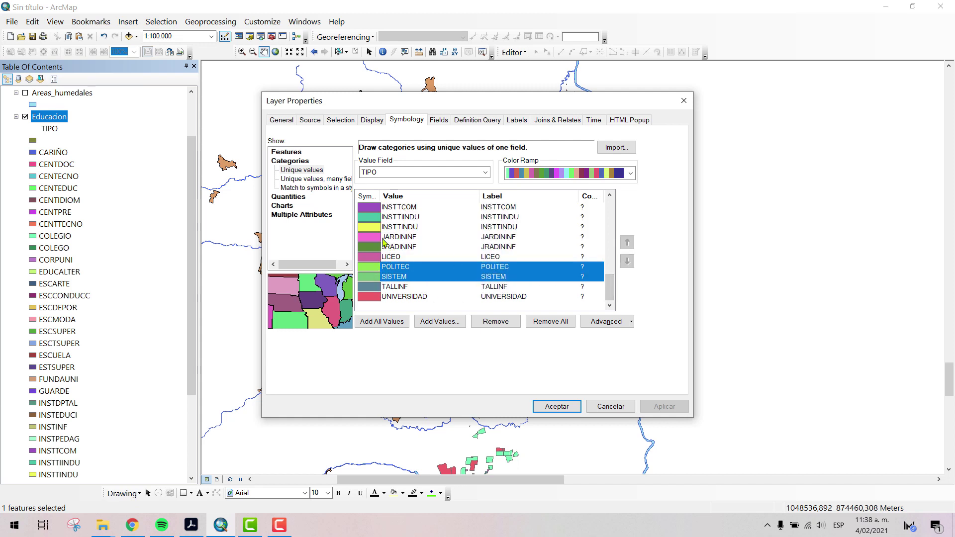
pyautogui.keyDown('ctrl'); pyautogui.click(377, 221); pyautogui.keyUp('ctrl')
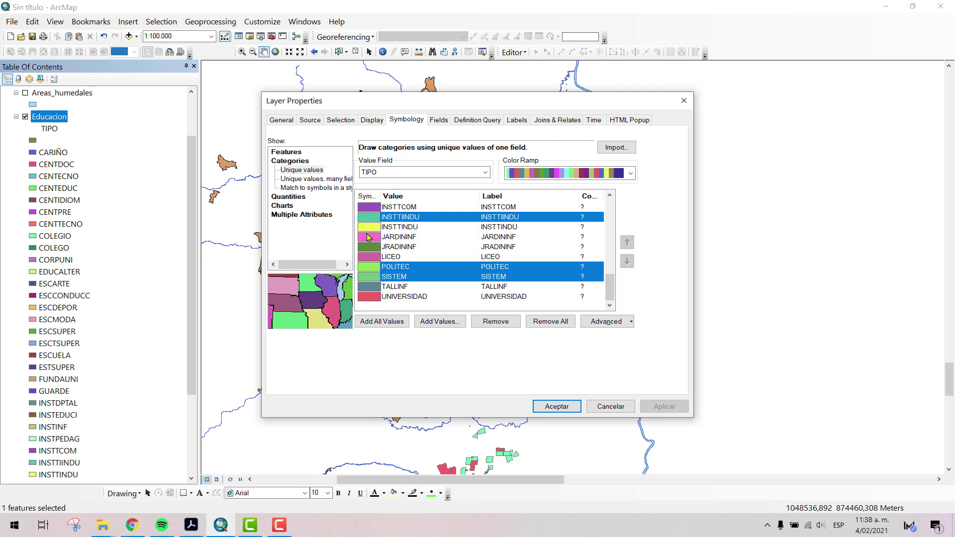
pyautogui.scroll(8, 371, 239)
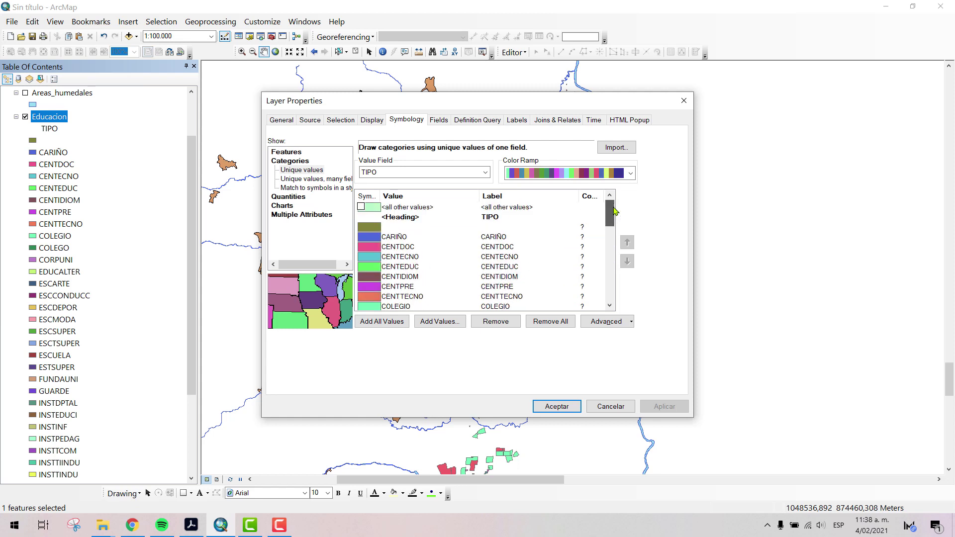
pyautogui.keyDown('ctrl'); pyautogui.click(375, 246); pyautogui.keyUp('ctrl')
pyautogui.keyDown('ctrl'); pyautogui.click(377, 228); pyautogui.keyUp('ctrl')
# Step: Remove the blank and CARIÑO categories from the TIPO unique values and apply the symbology to Educacion
pyautogui.click(378, 241)
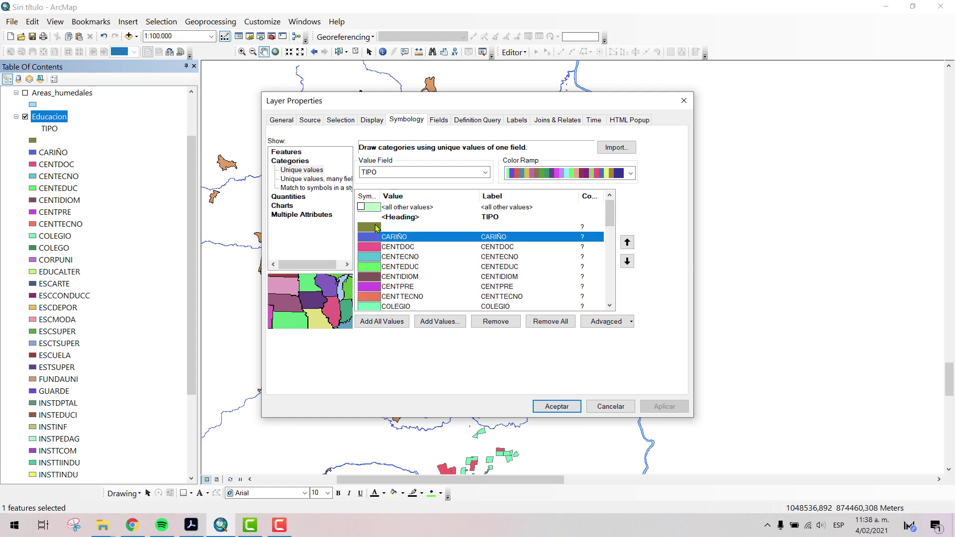
pyautogui.click(377, 227)
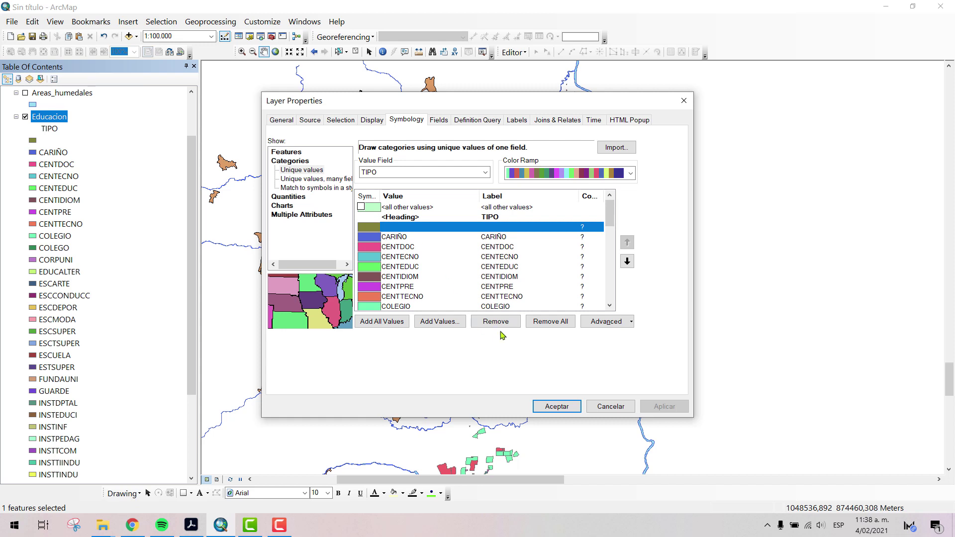
pyautogui.keyDown('ctrl'); pyautogui.click(371, 239); pyautogui.keyUp('ctrl')
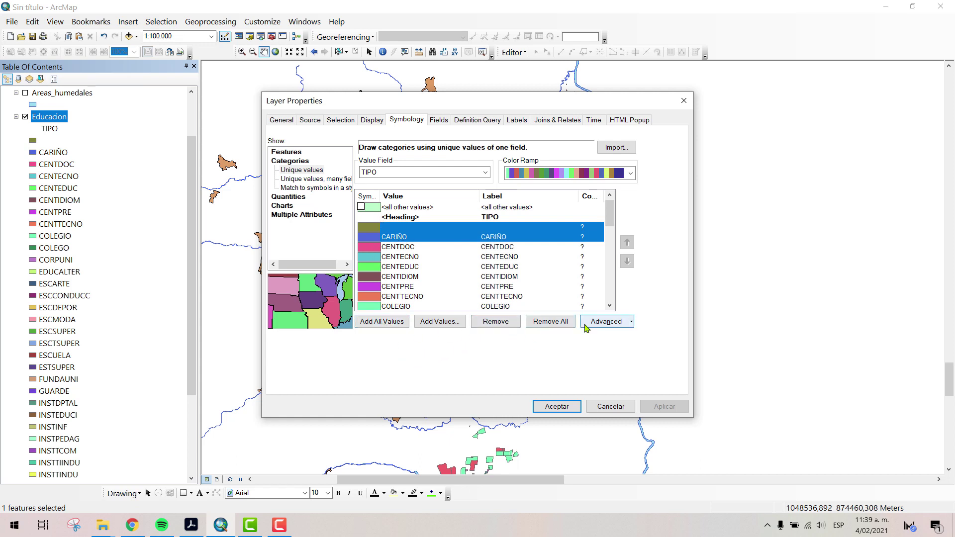
pyautogui.click(503, 323)
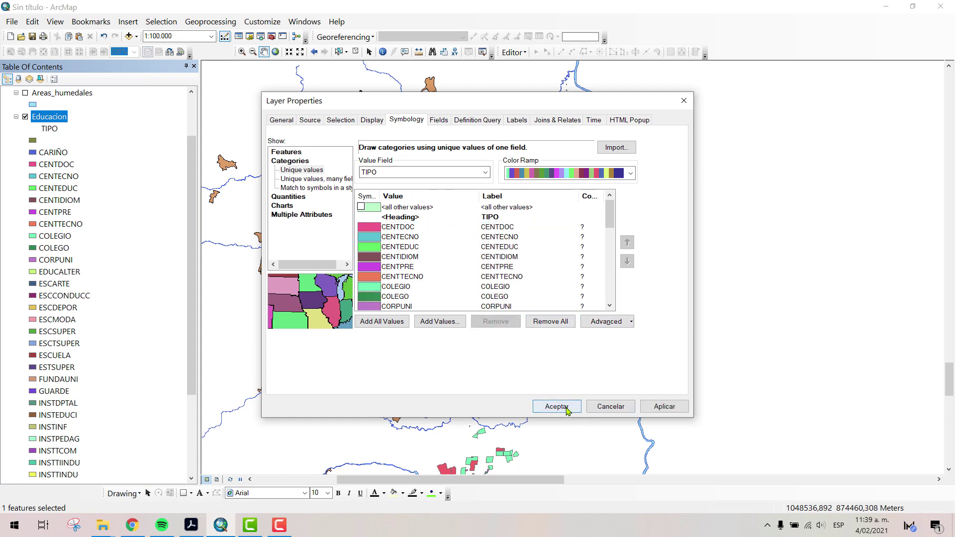
pyautogui.click(557, 407)
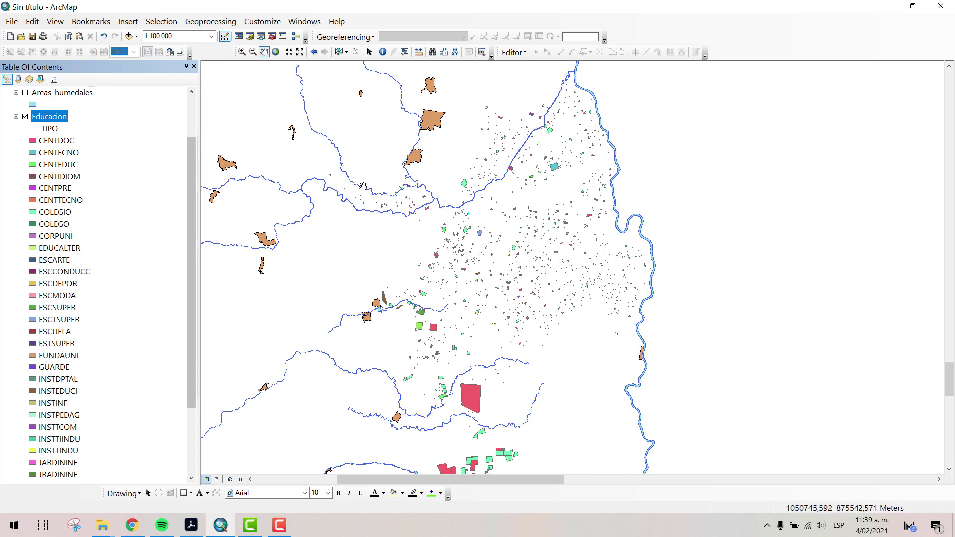
# Step: Remove the TIPO categories from CENTDOC through TALLINF so Educacion draws only UNIVERSIDAD, and apply the symbology
pyautogui.moveTo(620, 330); pyautogui.dragTo(628, 292)
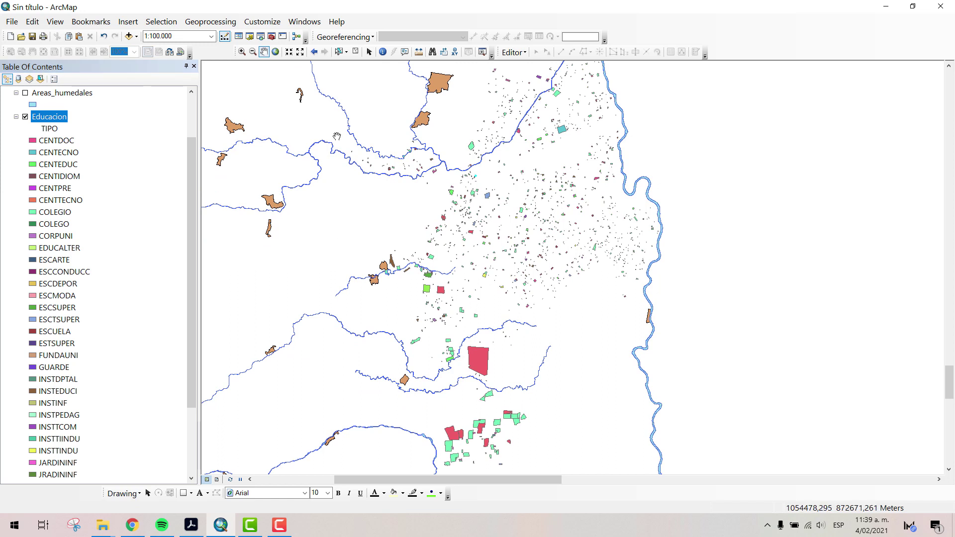
pyautogui.moveTo(194, 157)
pyautogui.mouseDown()
pyautogui.moveTo(194, 249)
pyautogui.moveTo(195, 171)
pyautogui.mouseUp()
pyautogui.click(62, 128)
pyautogui.click(61, 129)
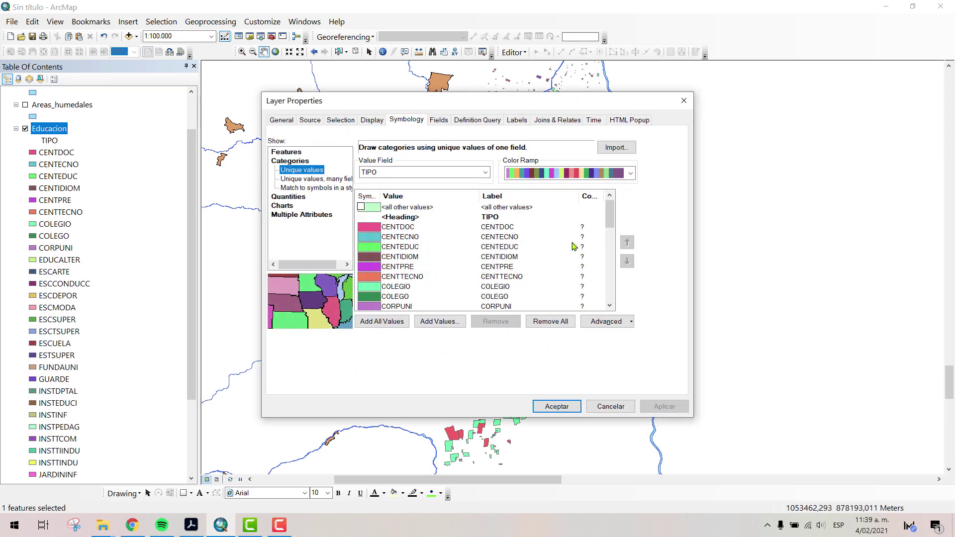
pyautogui.scroll(-3, 613, 219)
pyautogui.scroll(3, 616, 228)
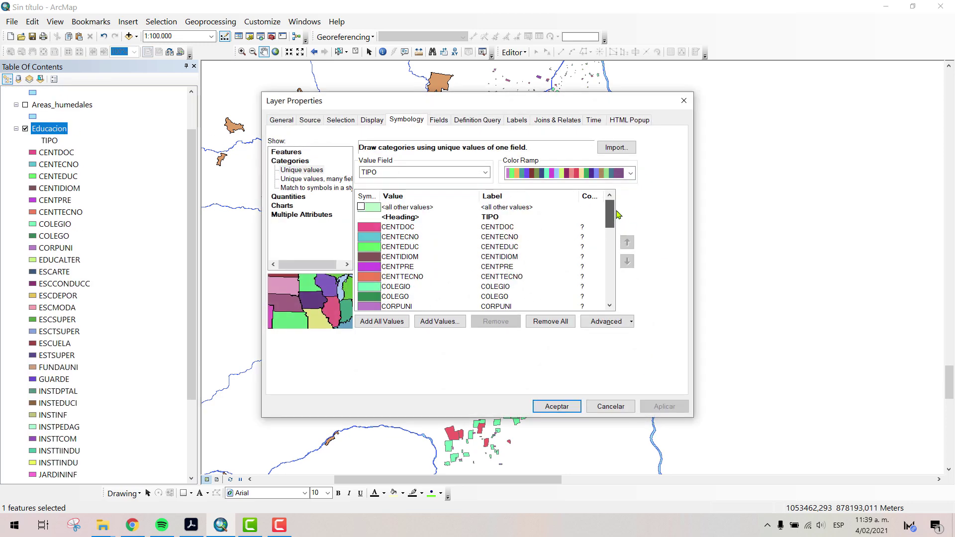
pyautogui.click(376, 229)
pyautogui.scroll(-8, 381, 268)
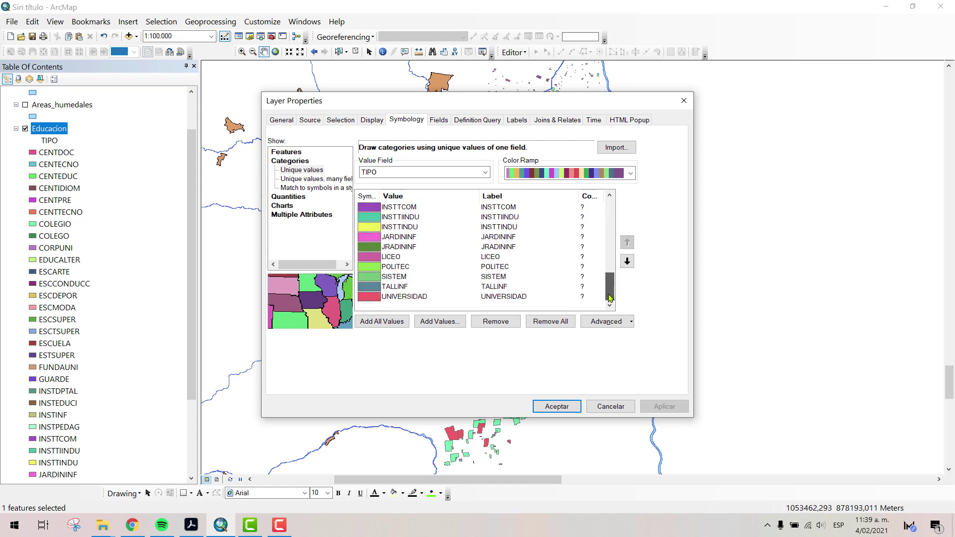
pyautogui.keyDown('shift'); pyautogui.click(383, 288); pyautogui.keyUp('shift')
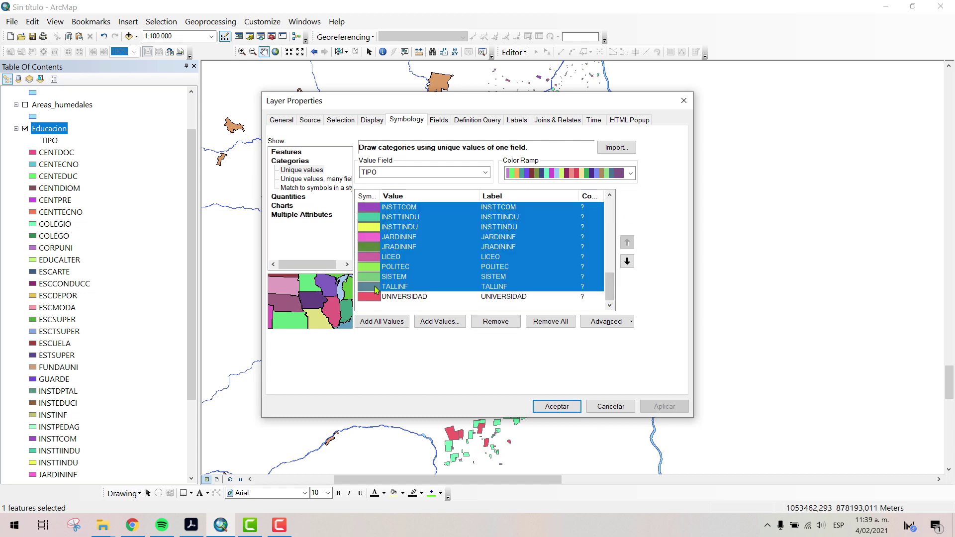
pyautogui.click(495, 321)
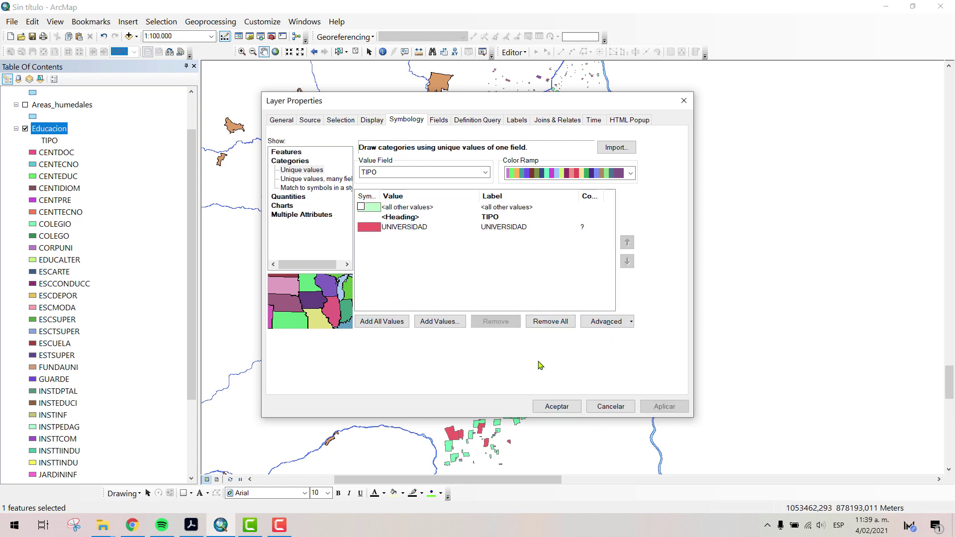
pyautogui.click(552, 406)
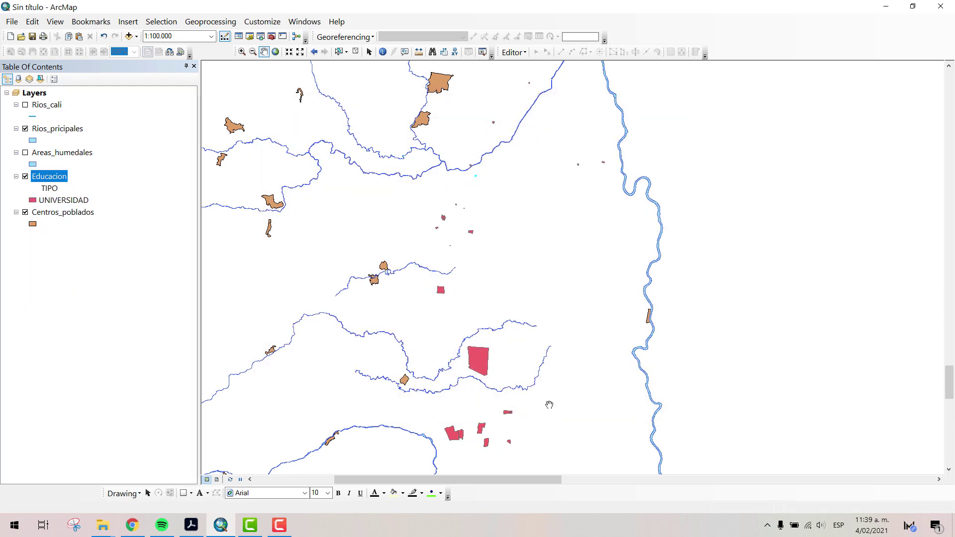
# Step: Hide the Centros_poblados layer and examine where the UNIVERSIDAD polygons lie relative to the main rivers
pyautogui.click(24, 213)
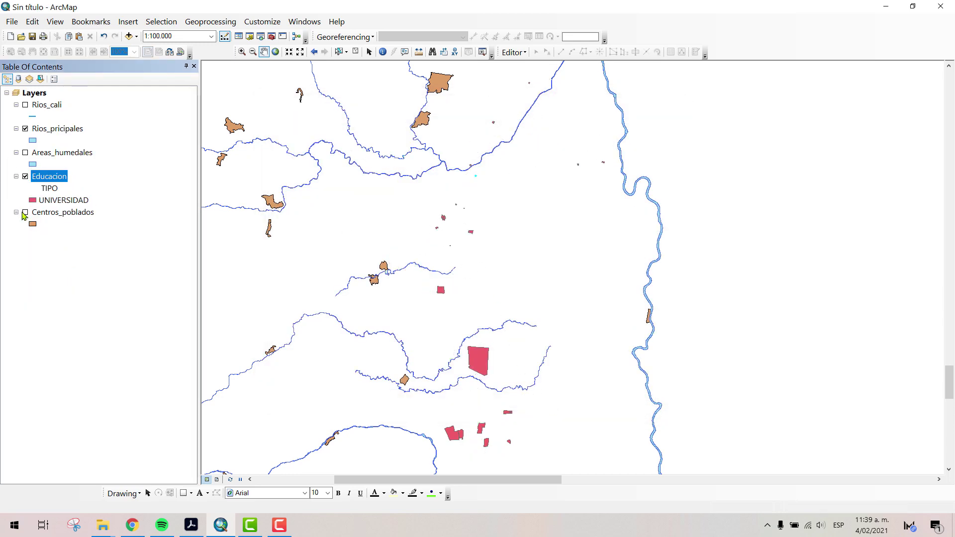
pyautogui.moveTo(551, 310); pyautogui.dragTo(578, 197)
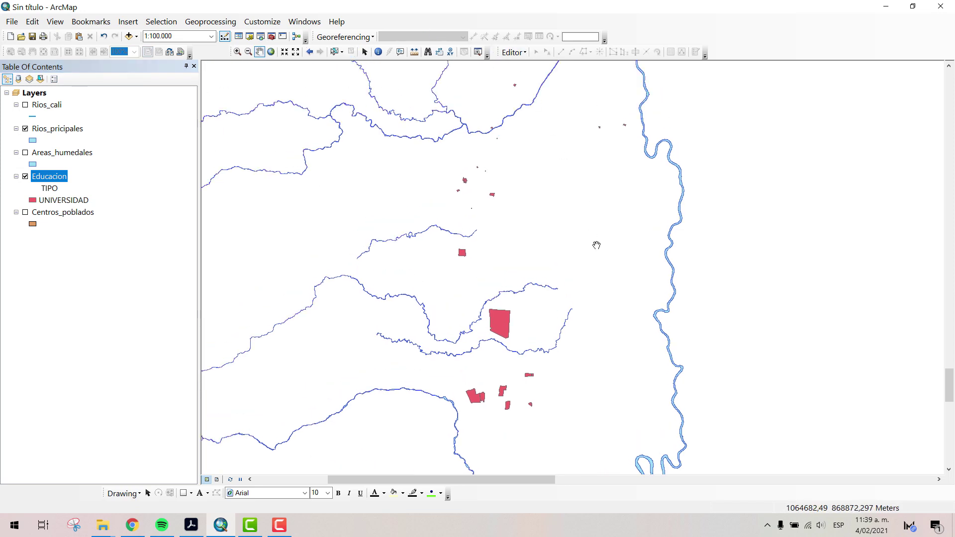
pyautogui.moveTo(567, 228)
pyautogui.mouseDown()
pyautogui.moveTo(569, 309)
pyautogui.moveTo(585, 231)
pyautogui.moveTo(578, 179)
pyautogui.mouseUp()
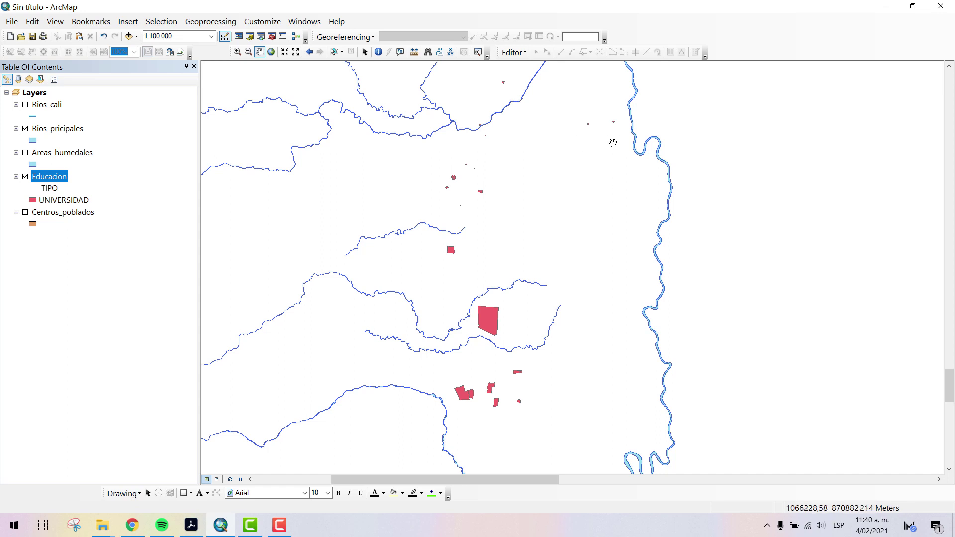
pyautogui.moveTo(529, 211); pyautogui.dragTo(530, 198)
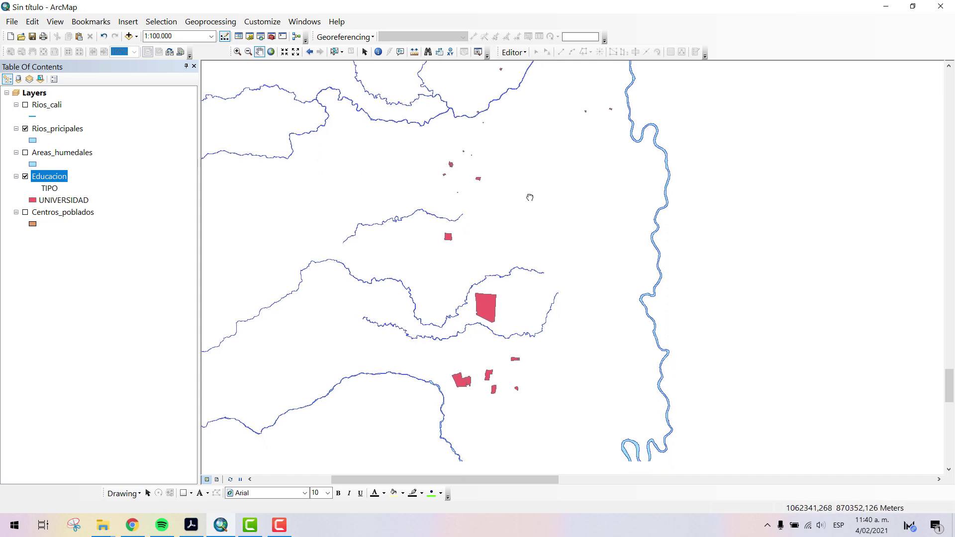
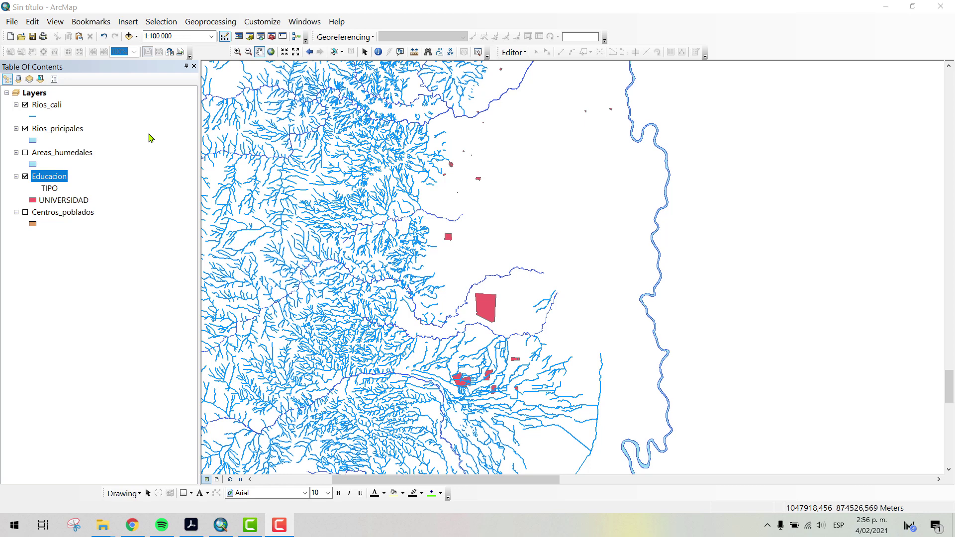
# Step: Switch the Educacion symbology from unique values to a single symbol for all features and apply it
pyautogui.click(59, 178)
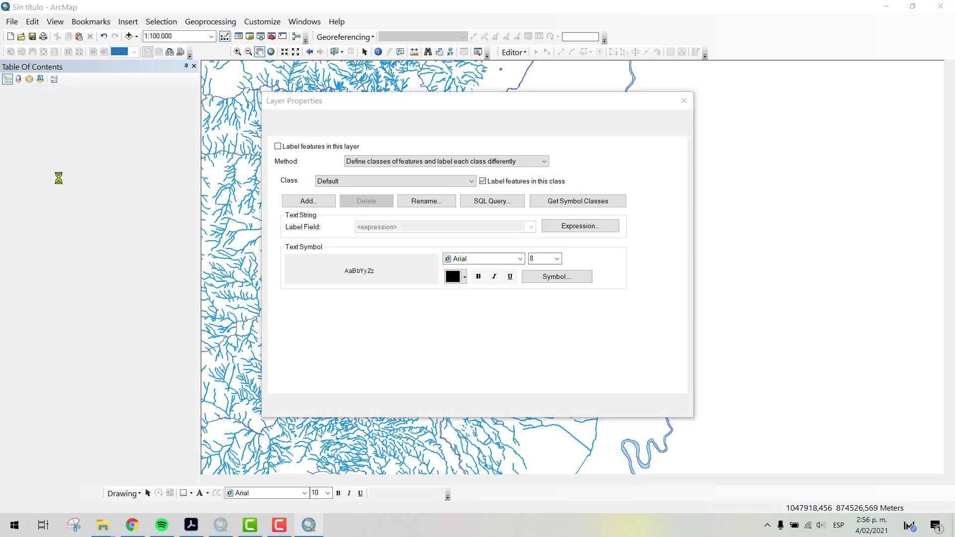
pyautogui.click(373, 120)
pyautogui.click(398, 122)
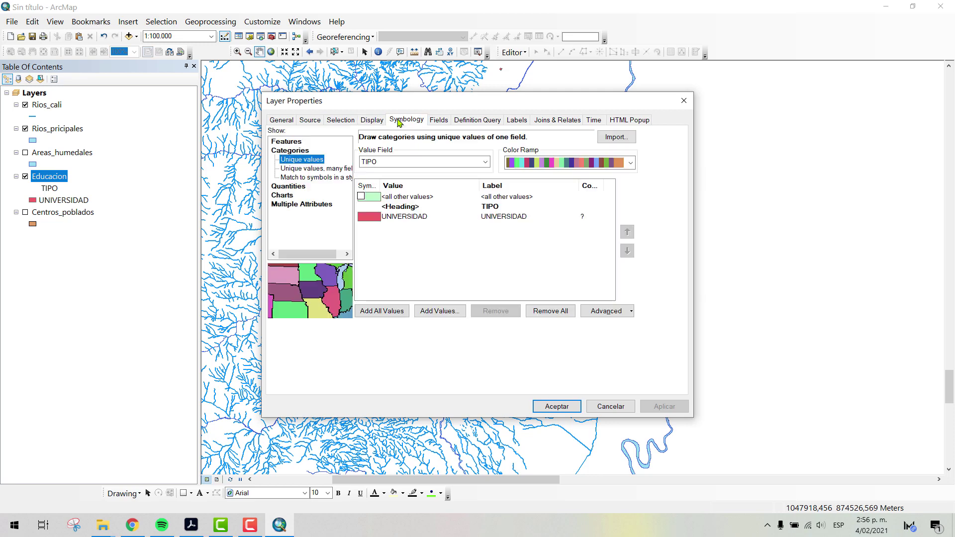
pyautogui.click(299, 144)
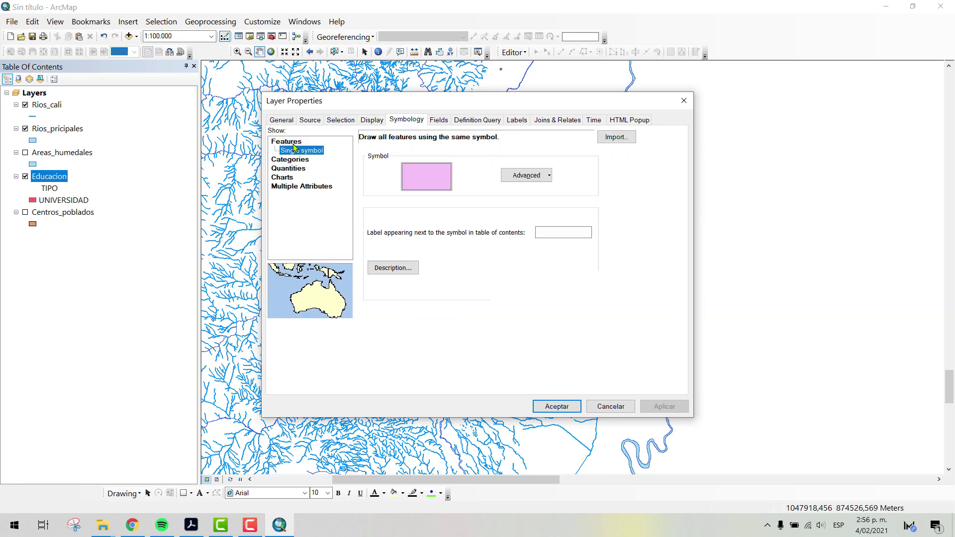
pyautogui.click(567, 407)
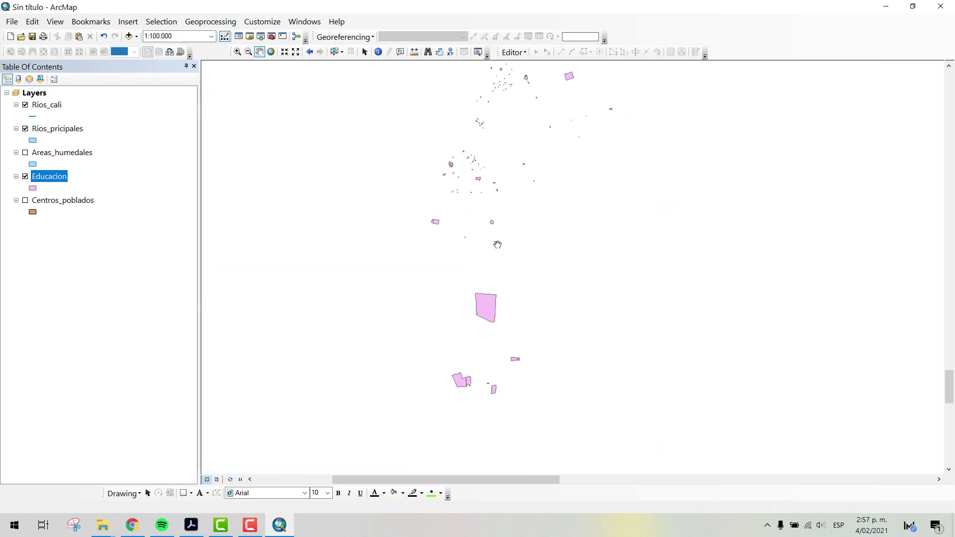
# Step: Show the Centros_poblados layer again and inspect it together with the rivers and education polygons at 1:62.500
pyautogui.click(26, 201)
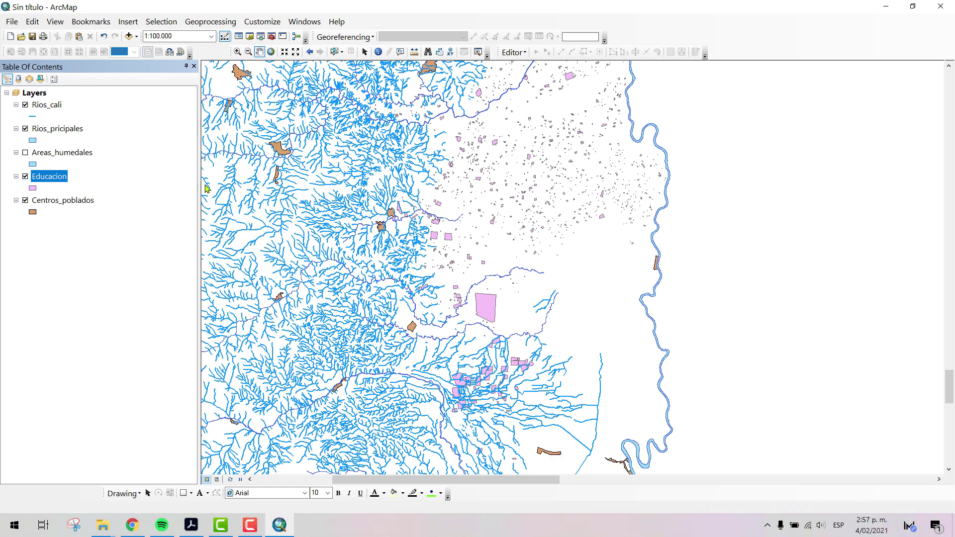
pyautogui.moveTo(447, 105); pyautogui.dragTo(501, 234)
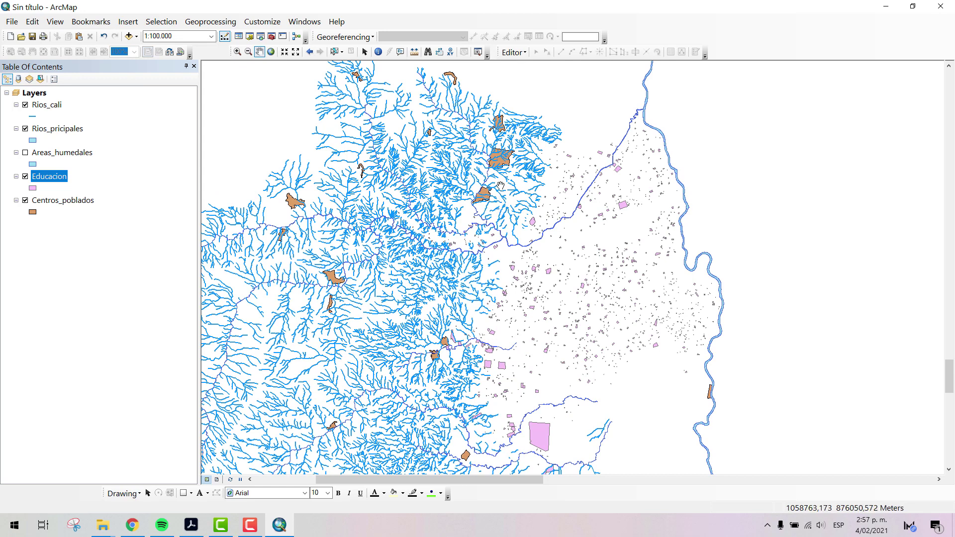
pyautogui.scroll(2, 500, 186)
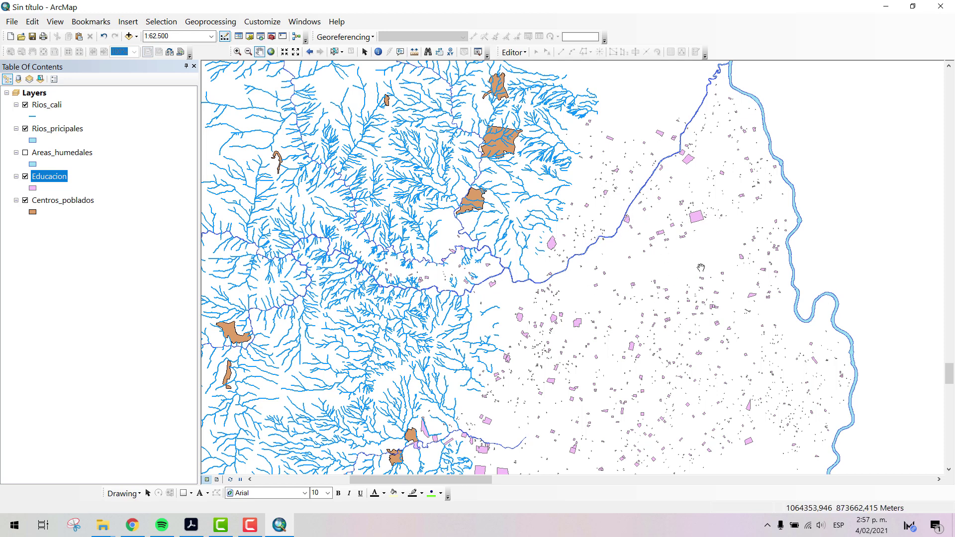
# Step: Examine how the populated centre polygons lie among the rivers in the northern hills at 1:25.000
pyautogui.moveTo(535, 128); pyautogui.dragTo(540, 218)
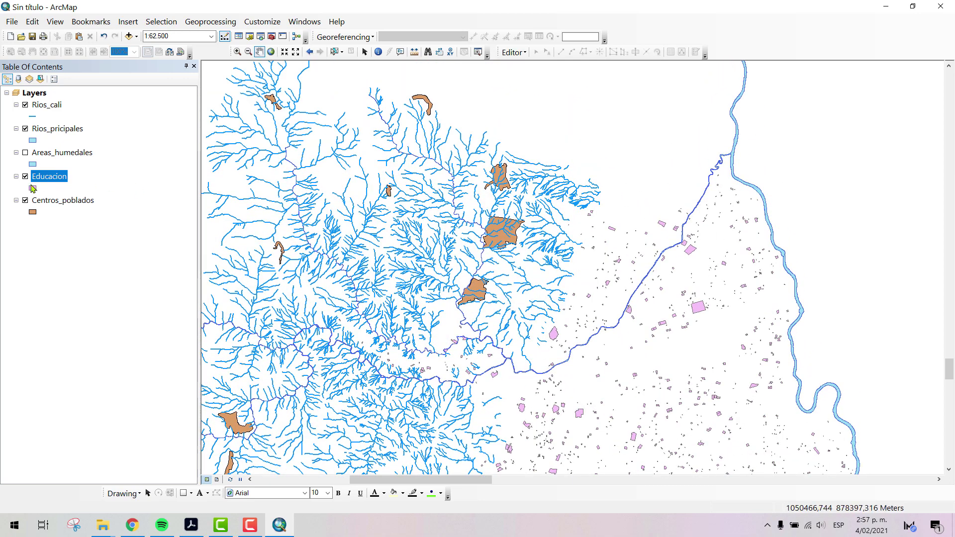
pyautogui.scroll(-1, 528, 209)
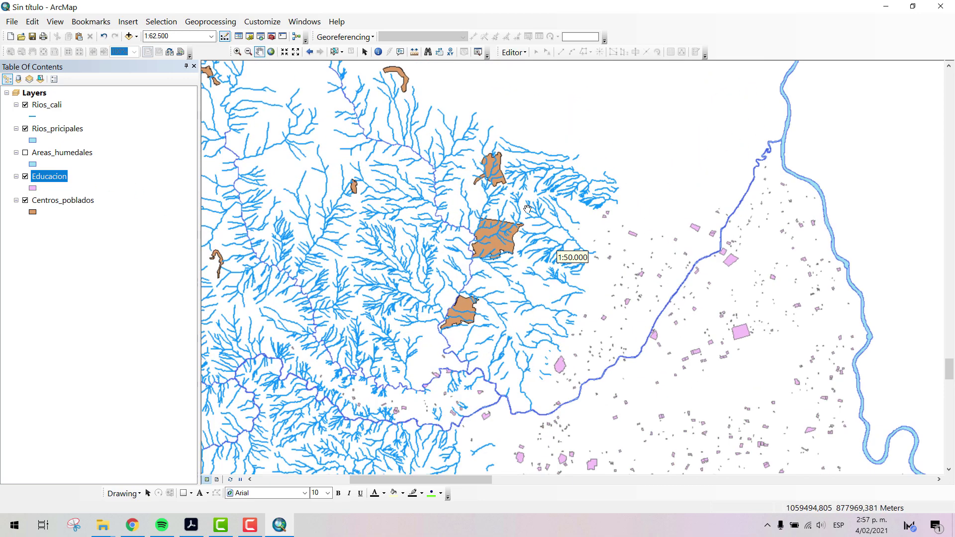
pyautogui.moveTo(515, 234); pyautogui.dragTo(566, 204)
pyautogui.scroll(-3, 566, 204)
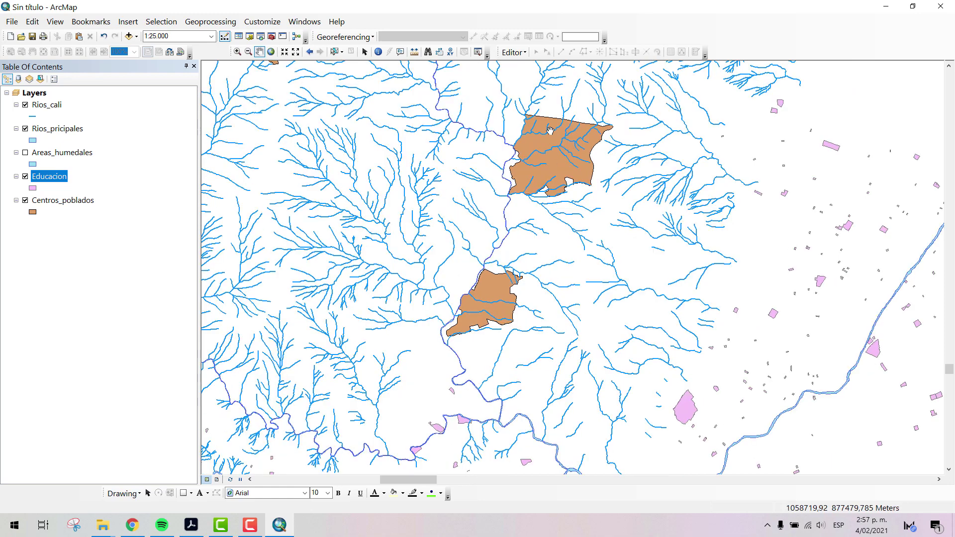
pyautogui.moveTo(534, 117); pyautogui.dragTo(535, 185)
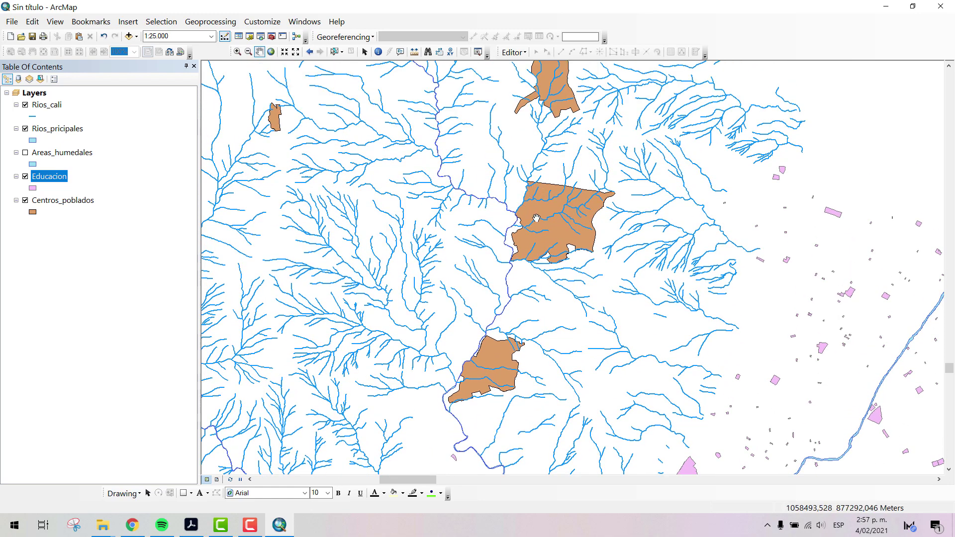
pyautogui.moveTo(536, 218); pyautogui.dragTo(531, 219)
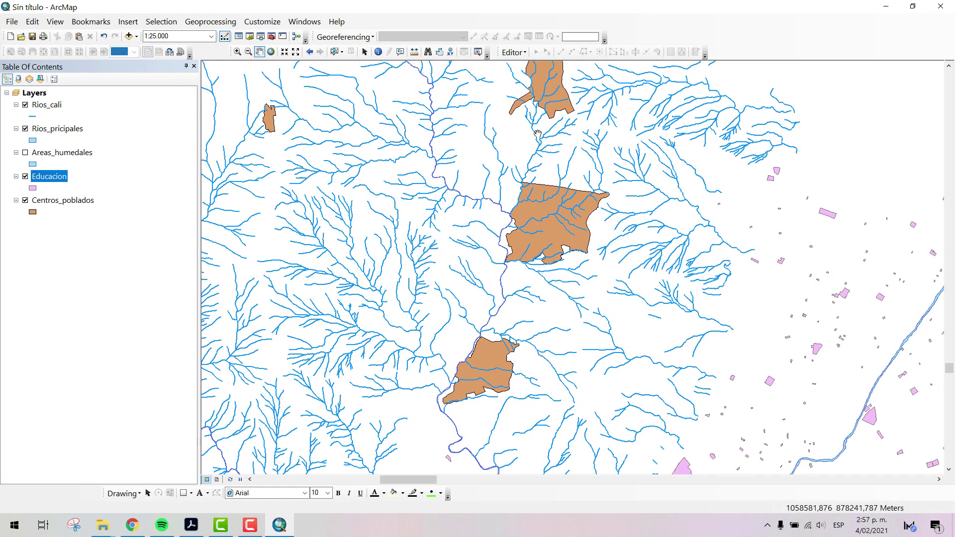
pyautogui.moveTo(506, 162); pyautogui.dragTo(560, 141)
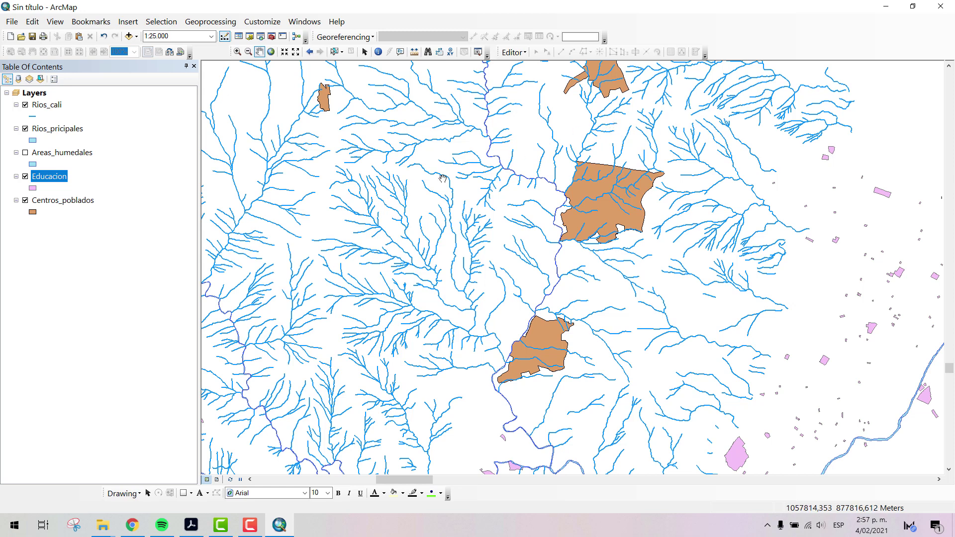
# Step: Open Select By Attributes for the Rios_cali layer with the method Create a new selection
pyautogui.click(148, 26)
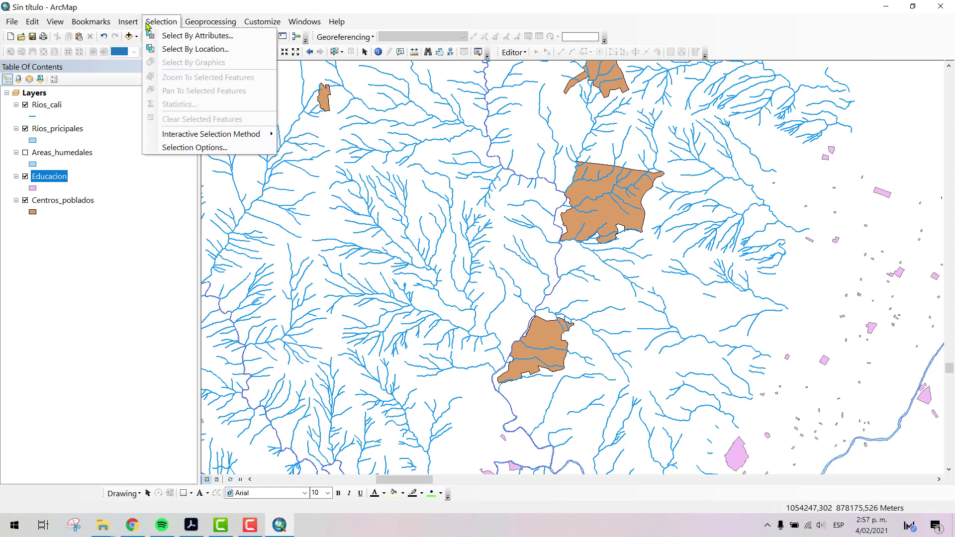
pyautogui.click(186, 35)
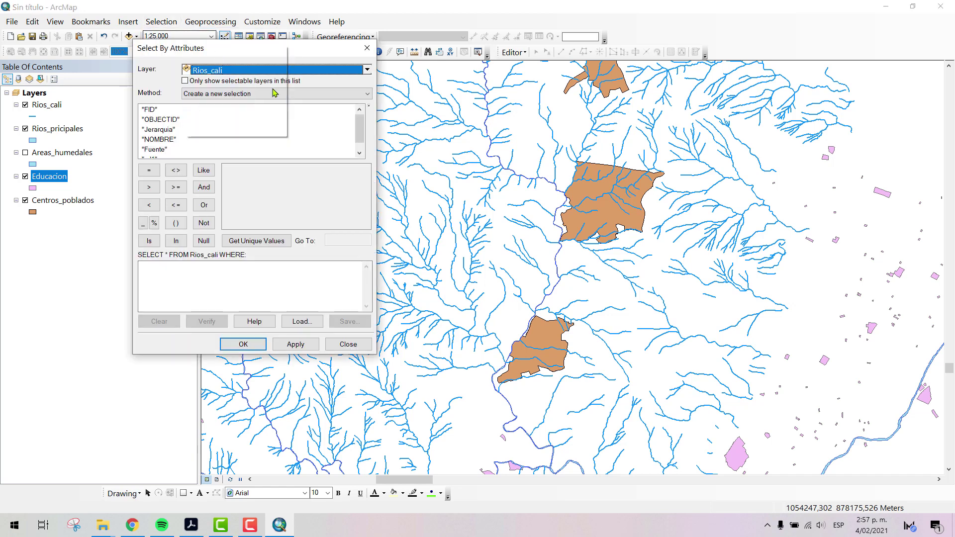
pyautogui.moveTo(245, 55); pyautogui.dragTo(360, 98)
pyautogui.moveTo(479, 171)
pyautogui.mouseDown()
pyautogui.moveTo(482, 180)
pyautogui.moveTo(482, 170)
pyautogui.mouseUp()
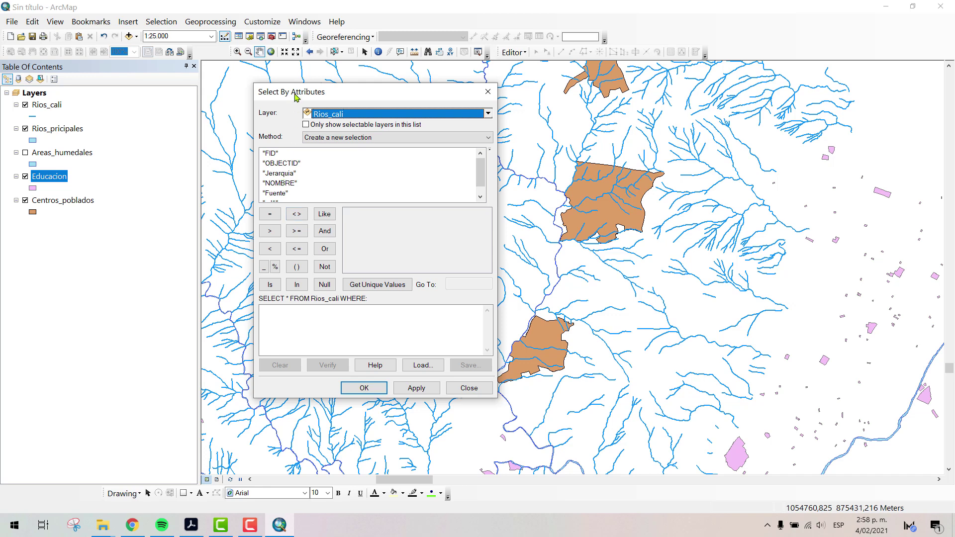
pyautogui.moveTo(296, 97); pyautogui.dragTo(296, 89)
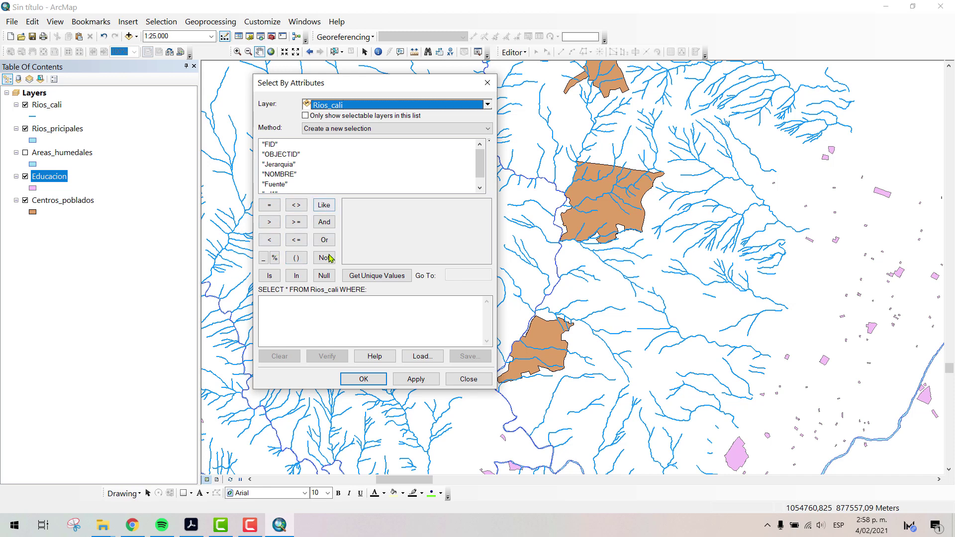
pyautogui.click(435, 302)
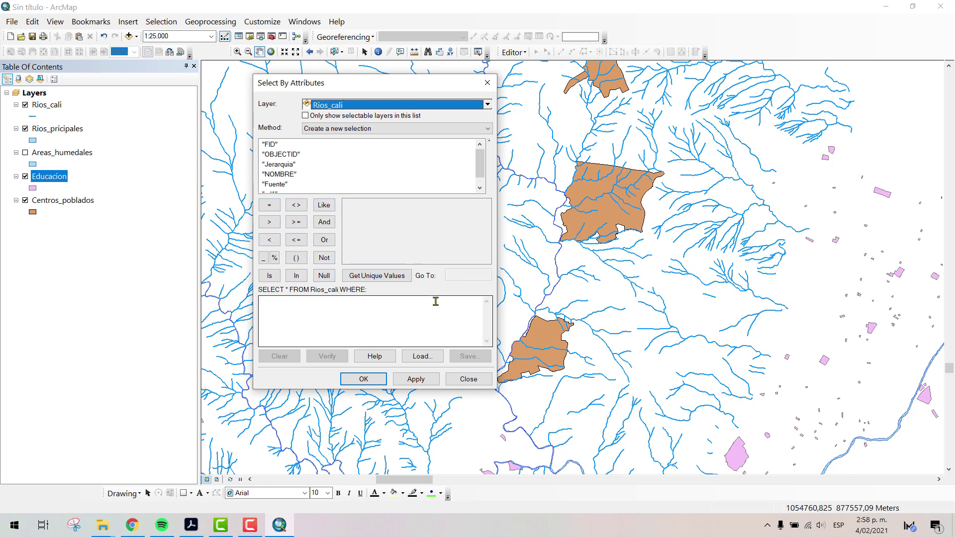
pyautogui.moveTo(482, 164); pyautogui.dragTo(375, 173)
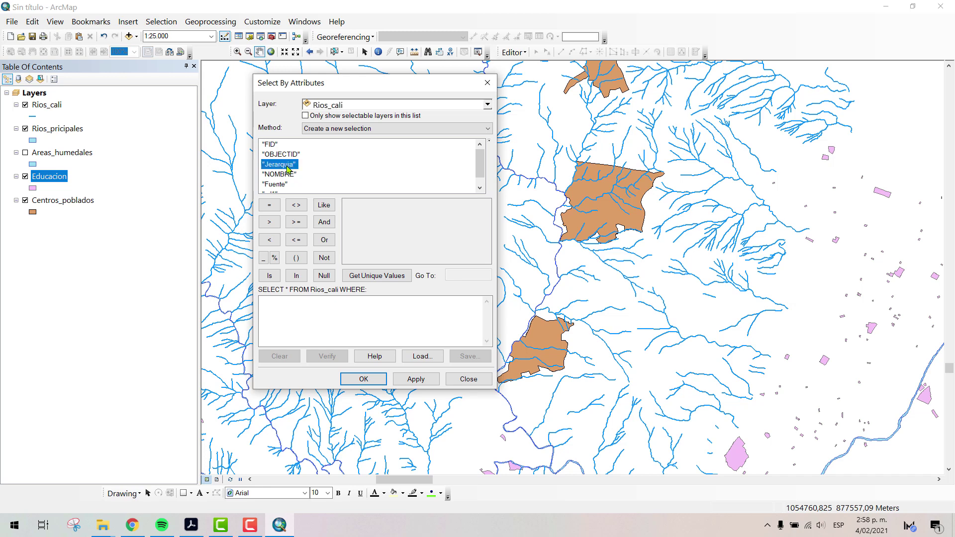
# Step: Begin the selection expression with "Jerarquia" = and list all unique values of that field
pyautogui.doubleClick(288, 166)
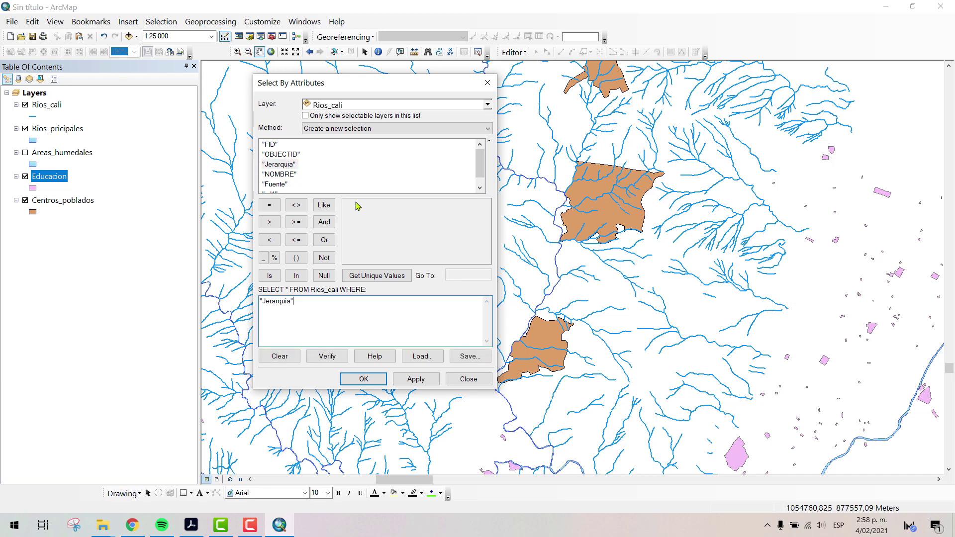
pyautogui.click(277, 207)
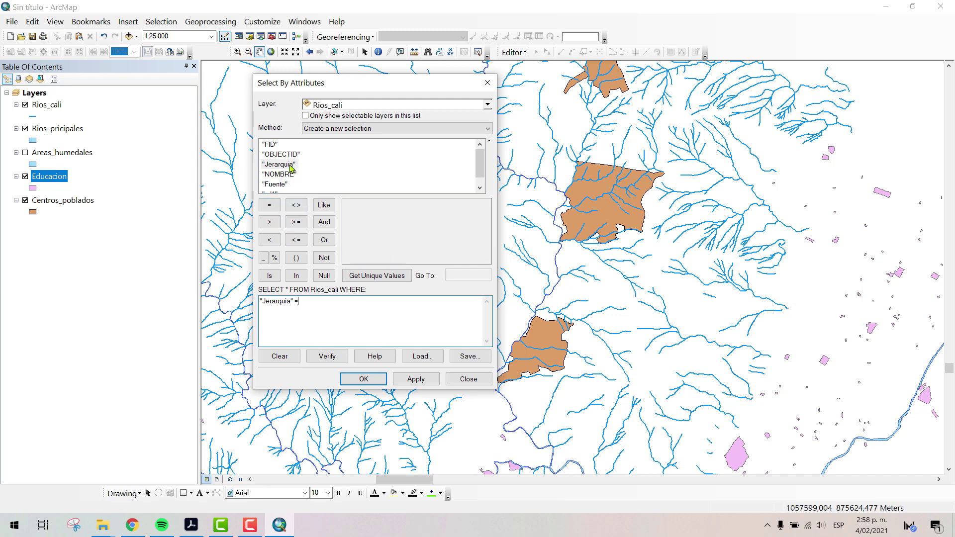
pyautogui.click(388, 276)
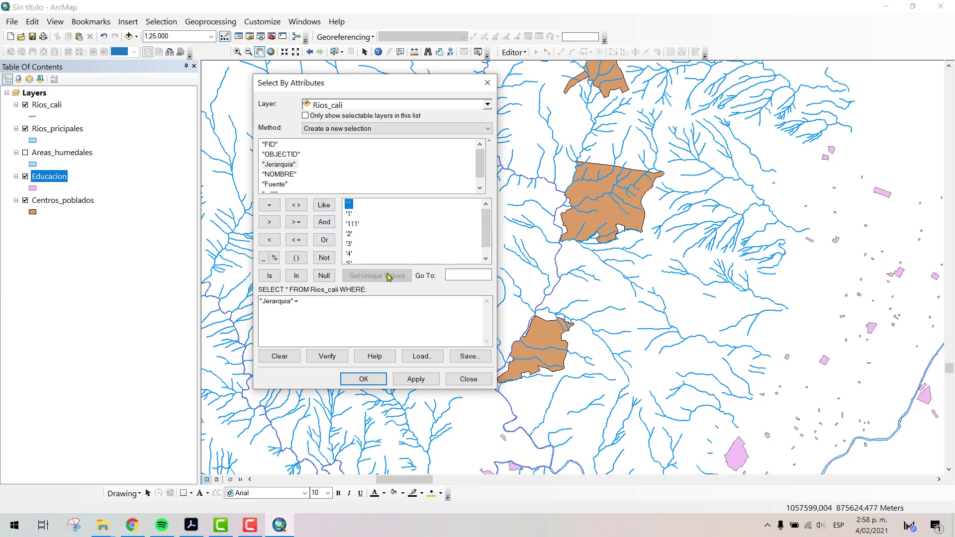
pyautogui.moveTo(487, 218); pyautogui.dragTo(491, 225)
pyautogui.moveTo(484, 244); pyautogui.dragTo(484, 245)
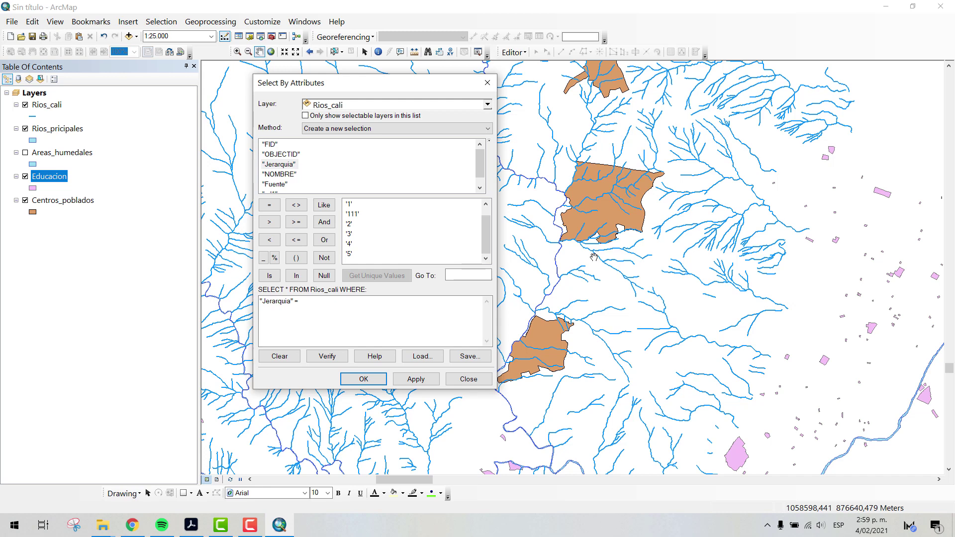
# Step: Complete the expression as "Jerarquia" = '5' and run the selection on Rios_cali
pyautogui.click(349, 254)
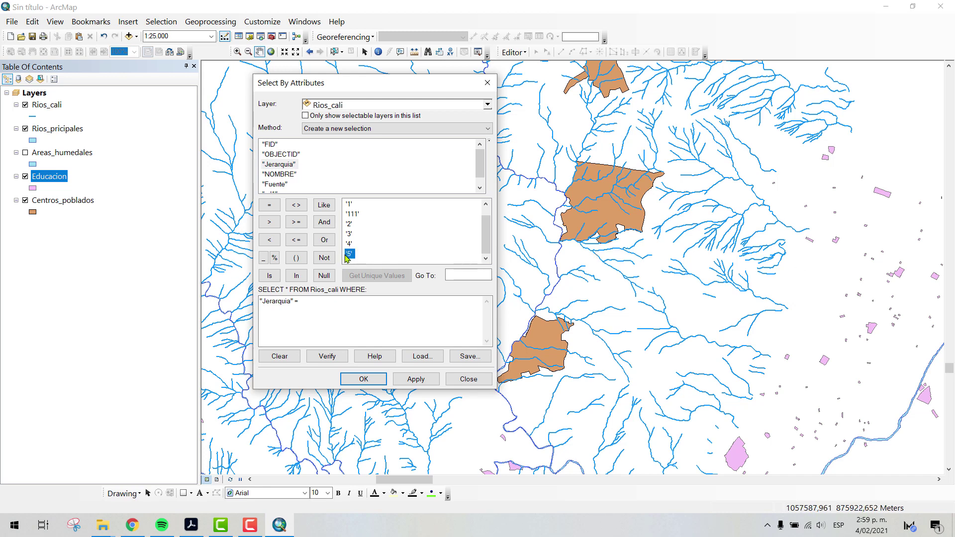
pyautogui.doubleClick(349, 254)
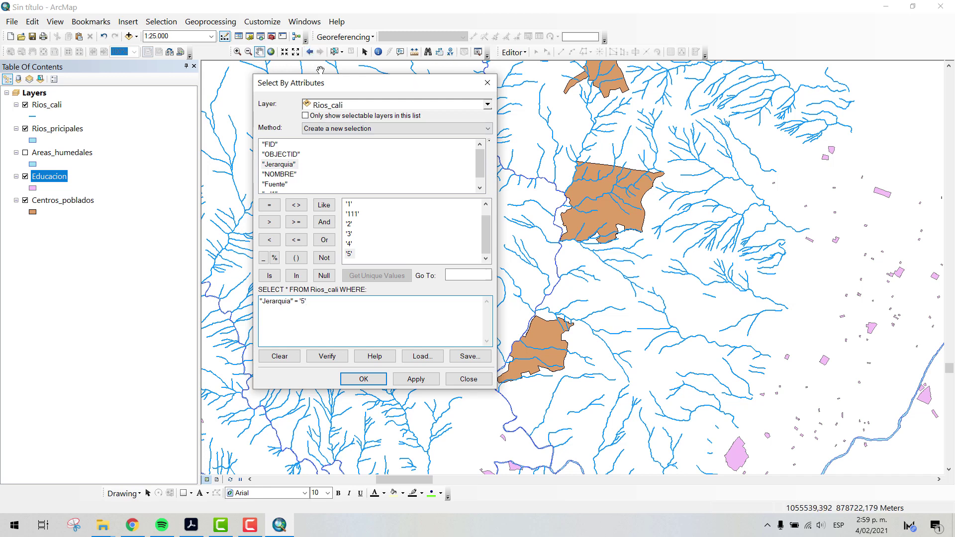
pyautogui.moveTo(352, 86); pyautogui.dragTo(251, 76)
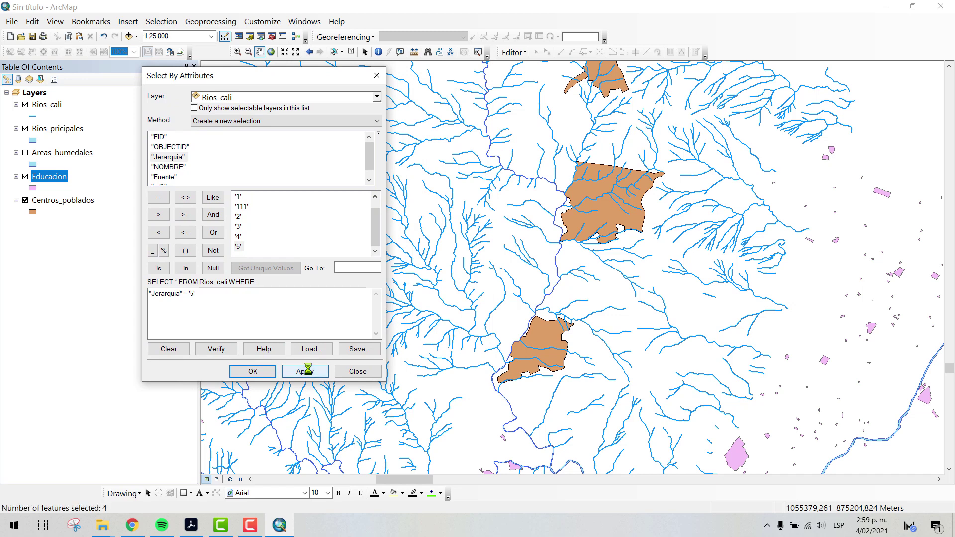
pyautogui.click(269, 375)
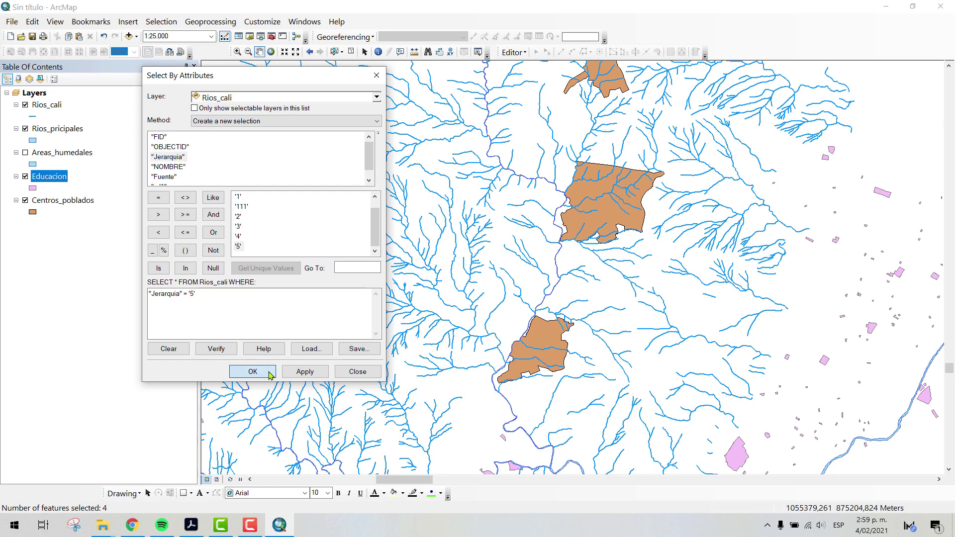
# Step: Locate the selected Rios_cali segments on the map and examine them against the surrounding rivers and education polygons
pyautogui.scroll(5, 443, 258)
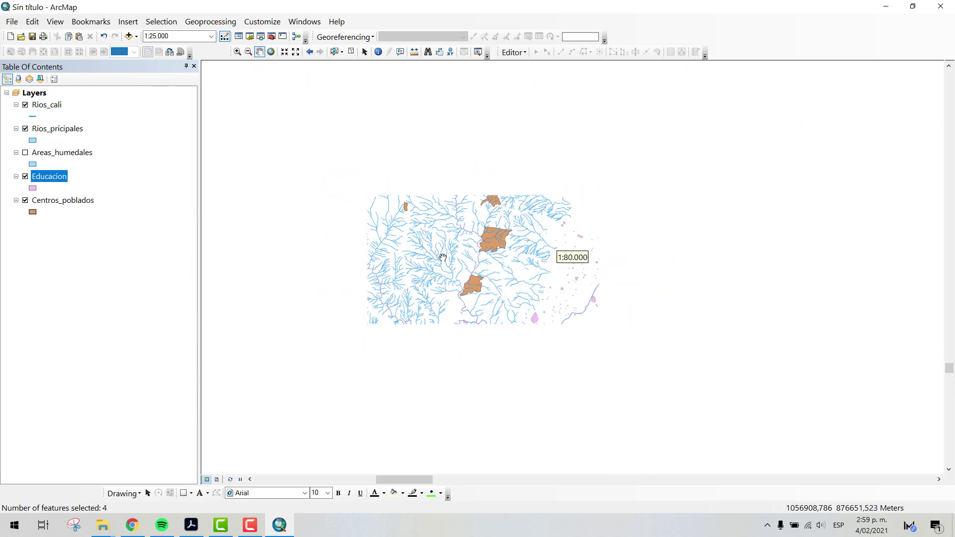
pyautogui.scroll(4, 443, 258)
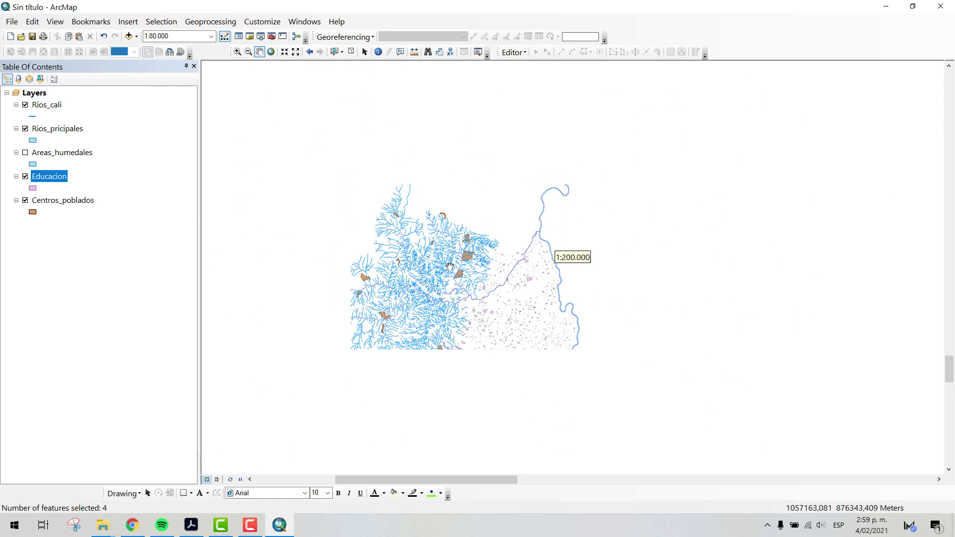
pyautogui.moveTo(450, 267); pyautogui.dragTo(496, 201)
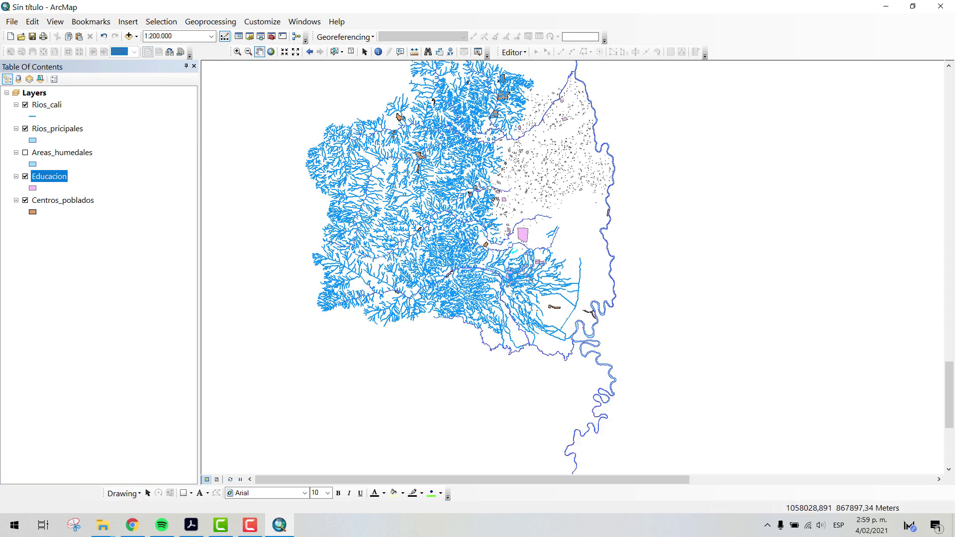
pyautogui.scroll(-4, 532, 236)
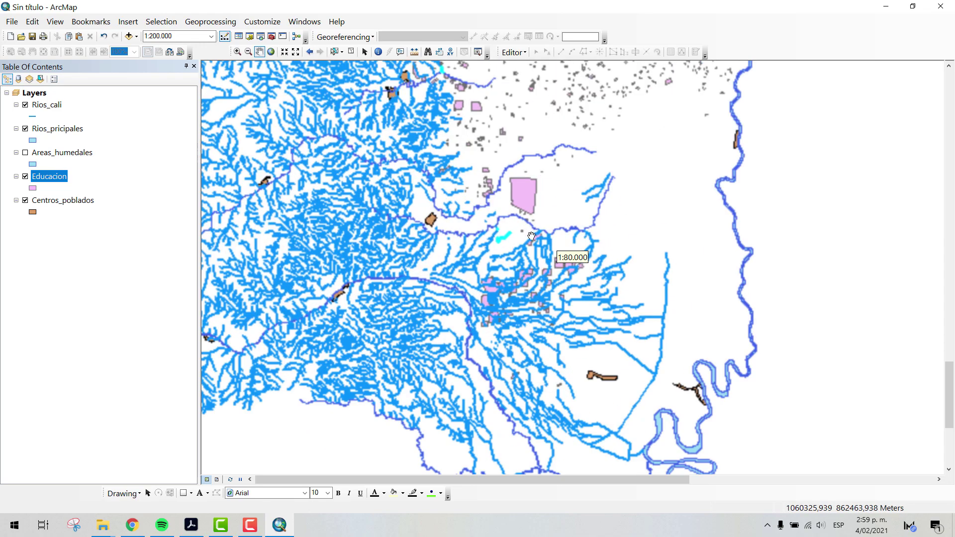
pyautogui.scroll(-5, 510, 227)
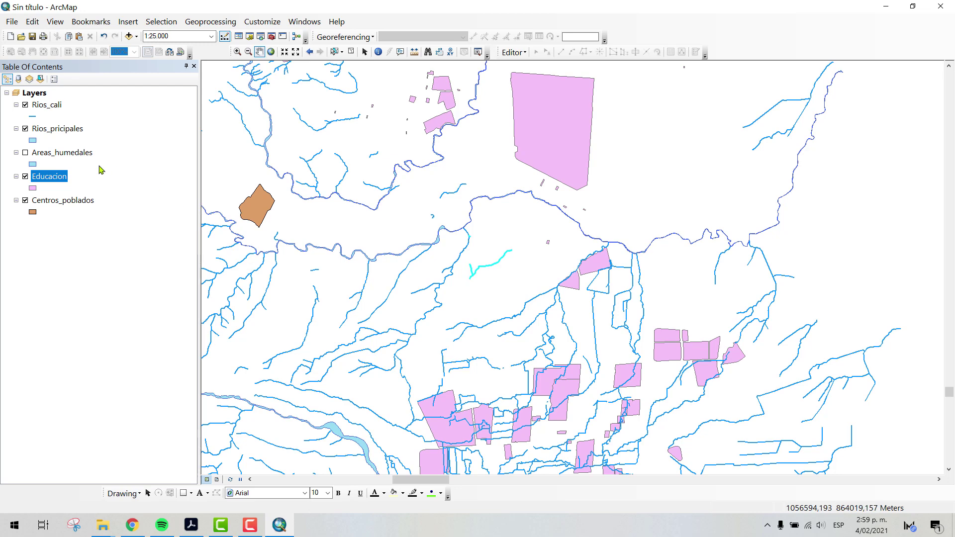
pyautogui.scroll(2, 500, 249)
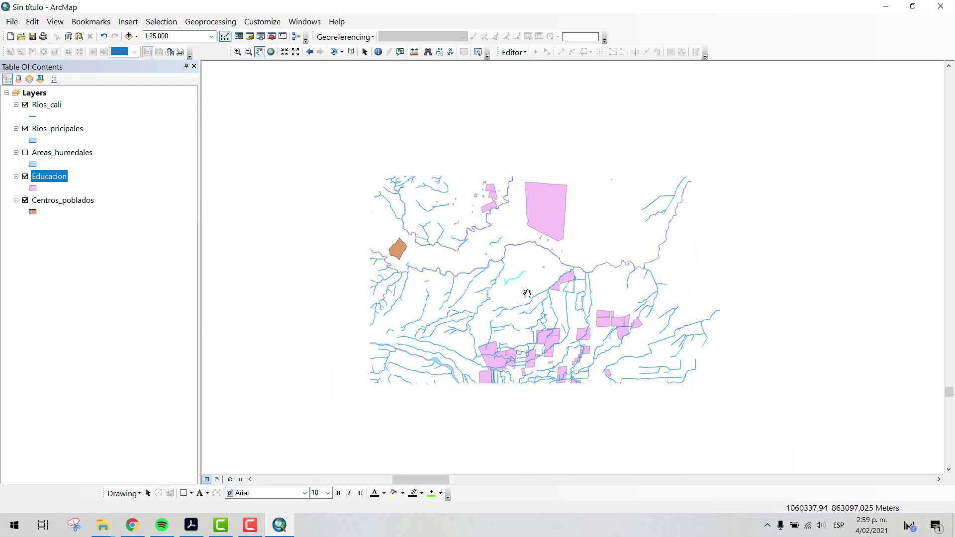
# Step: Review only the selected records in the Rios_cali attribute table, and close the table
pyautogui.rightClick(50, 105)
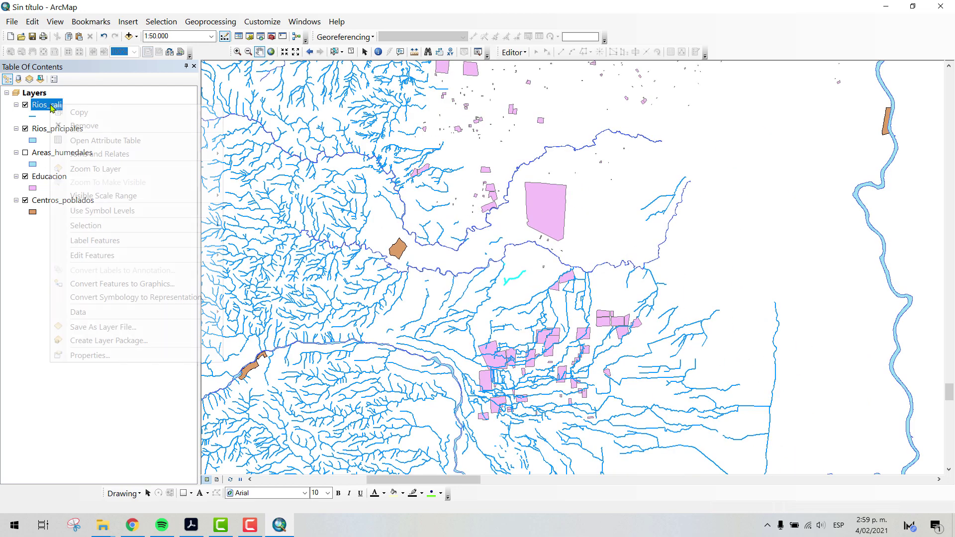
pyautogui.click(105, 139)
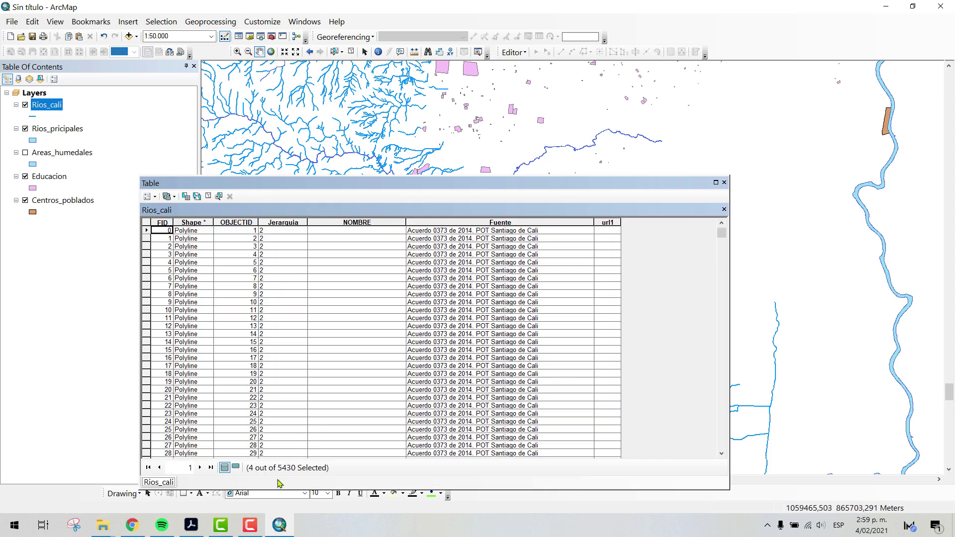
pyautogui.click(236, 470)
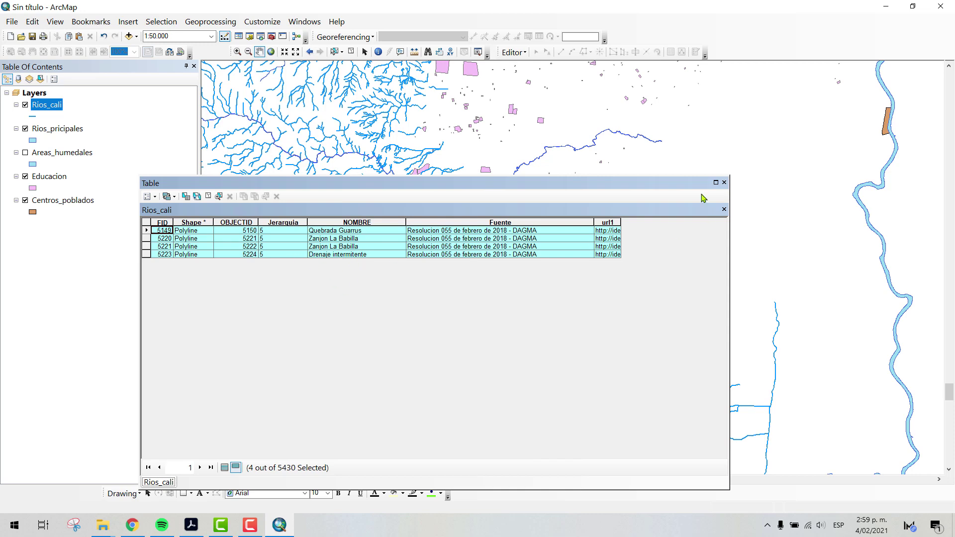
pyautogui.click(724, 182)
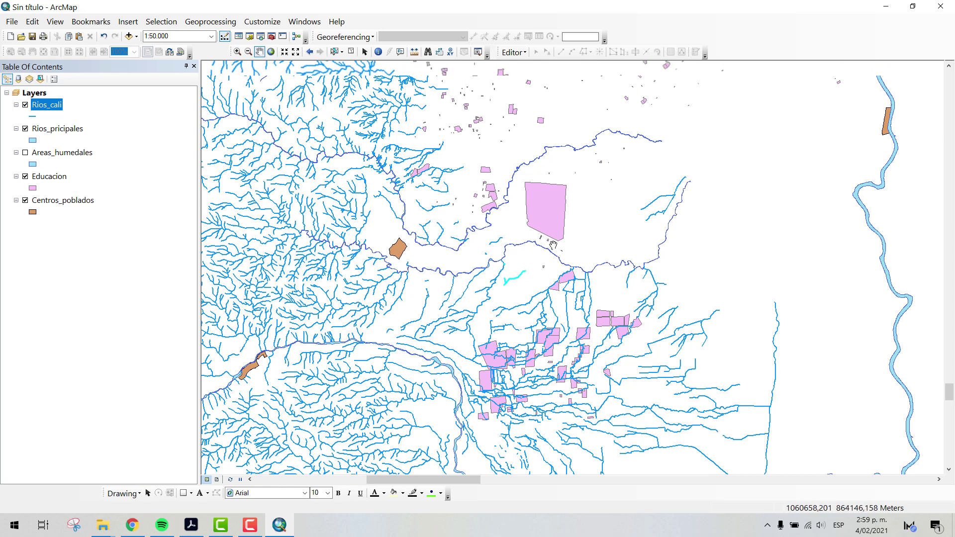
# Step: Inspect the selected streams at 1:25.000 and find a selected record among all records in the Rios_cali attribute table
pyautogui.scroll(1, 520, 282)
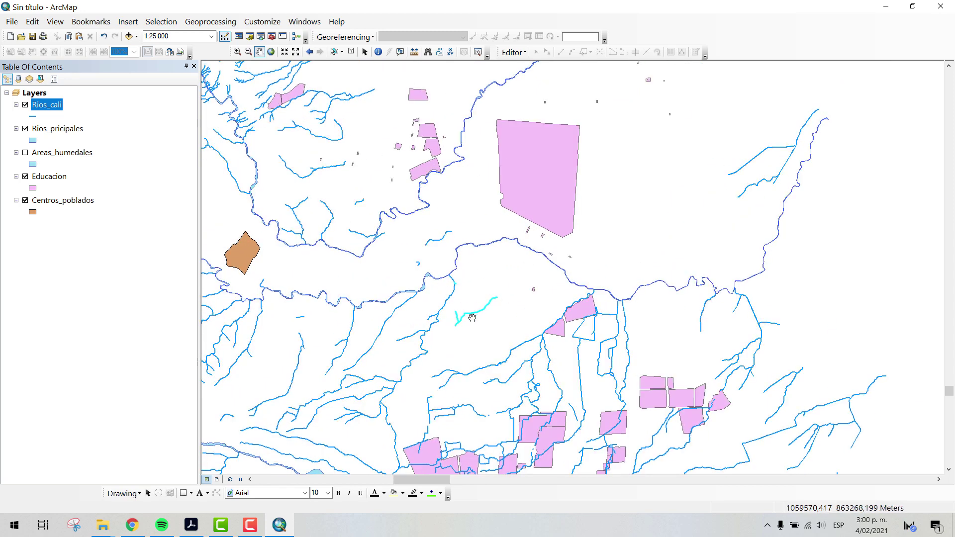
pyautogui.moveTo(487, 299); pyautogui.dragTo(519, 272)
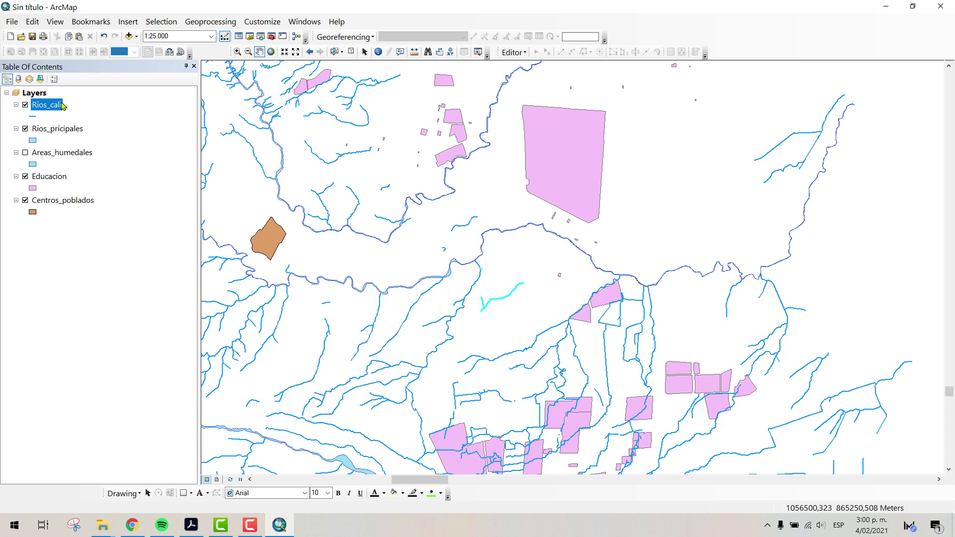
pyautogui.rightClick(63, 106)
pyautogui.click(105, 137)
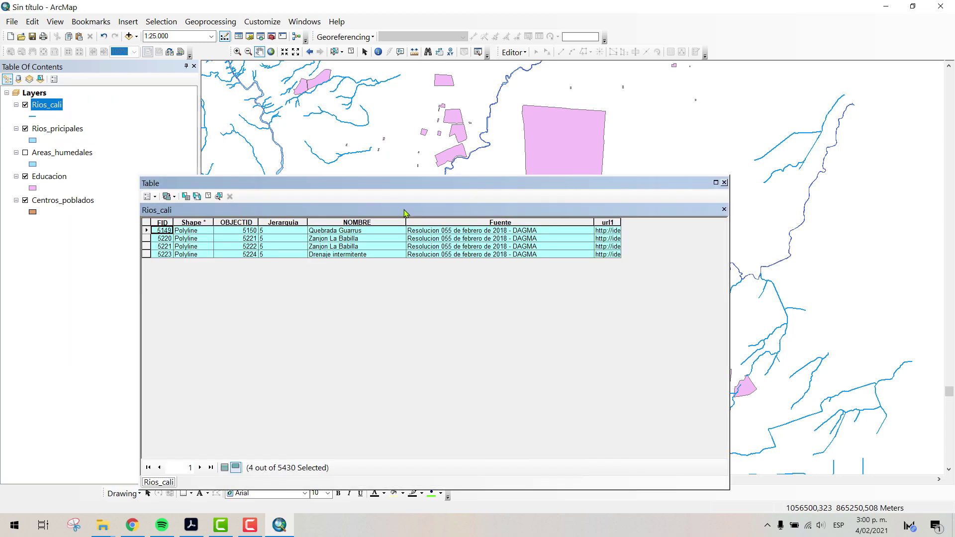
pyautogui.click(224, 468)
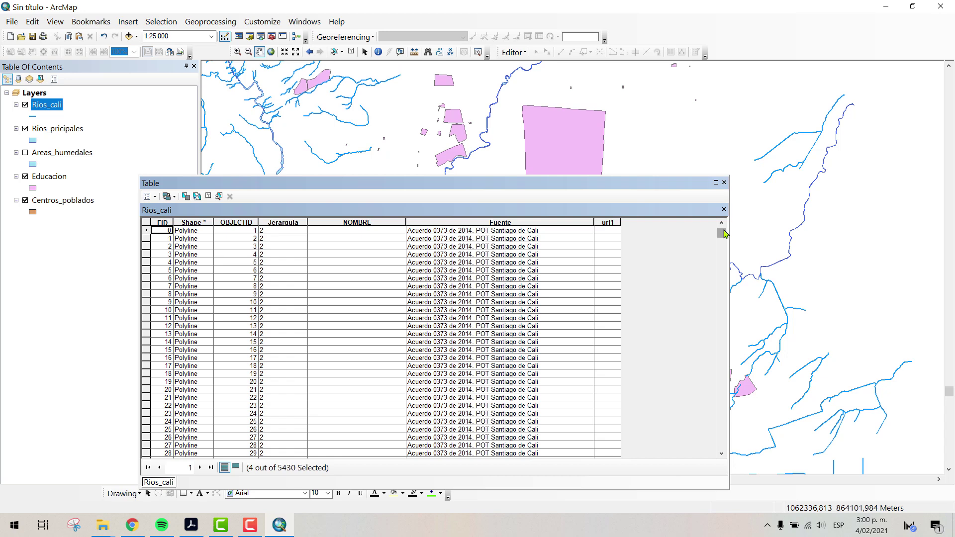
pyautogui.moveTo(725, 233); pyautogui.dragTo(726, 436)
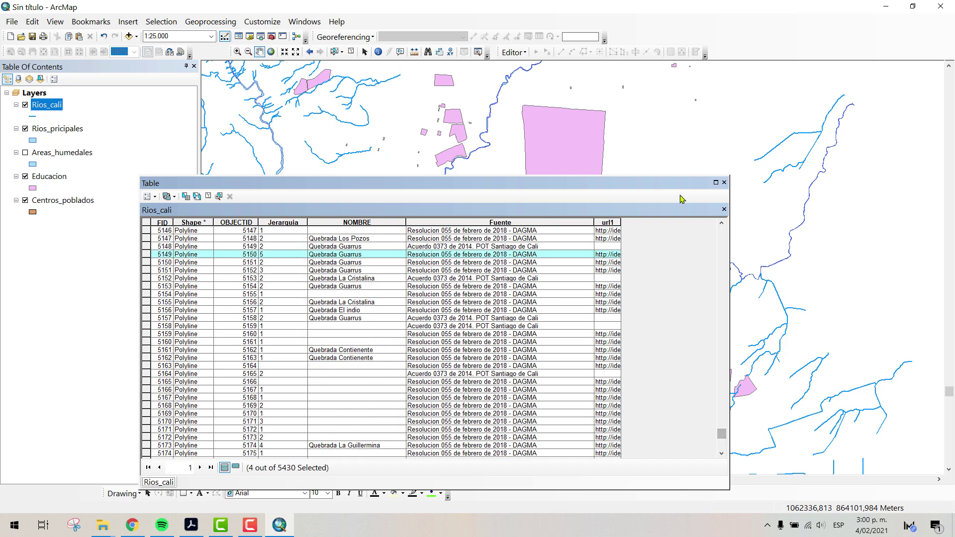
# Step: Clear the current selection and change the Select By Attributes expression for Rios_cali to "Jerarquia" = '1'
pyautogui.click(724, 183)
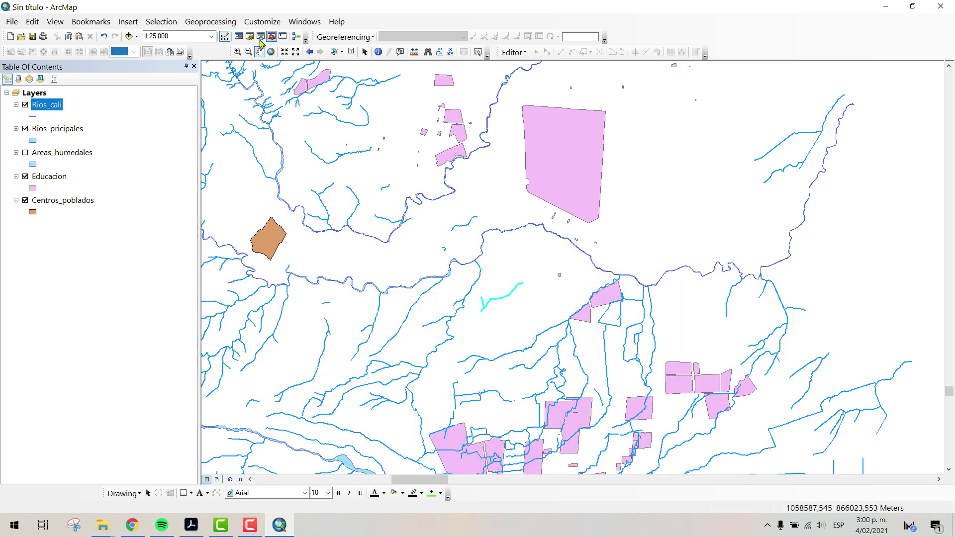
pyautogui.click(351, 52)
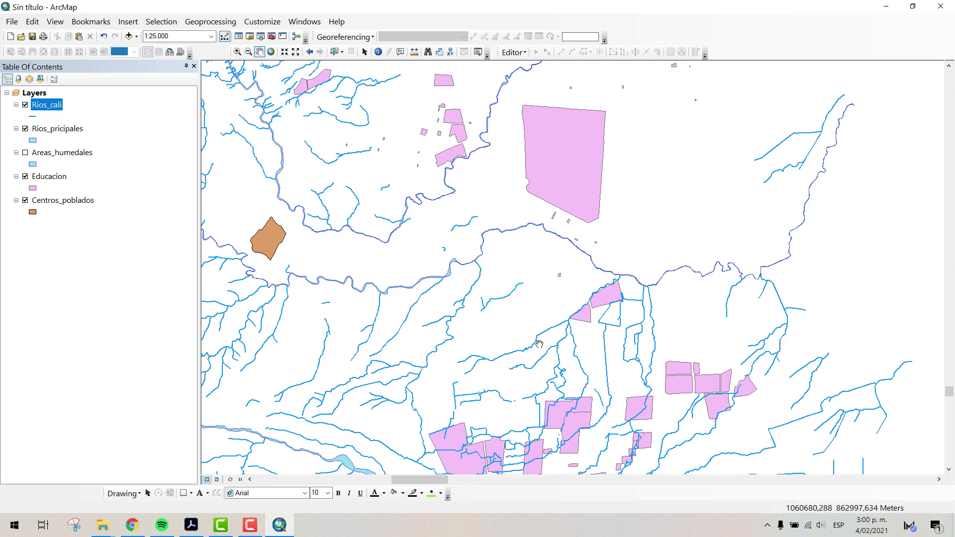
pyautogui.click(161, 21)
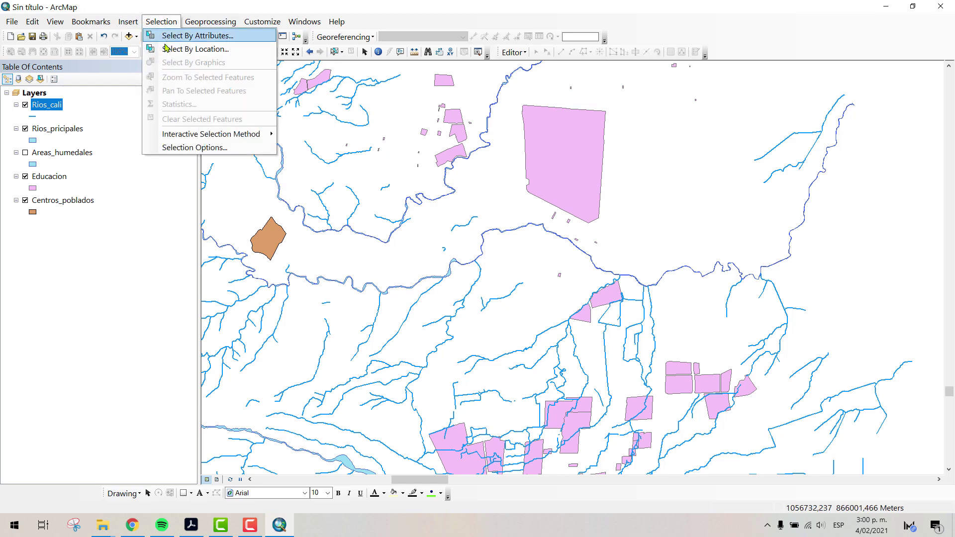
pyautogui.click(172, 36)
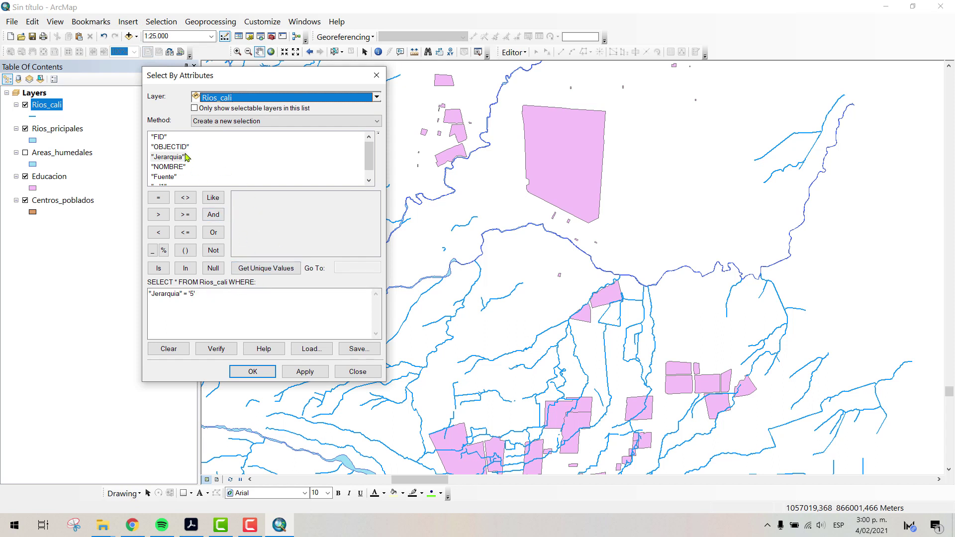
pyautogui.click(195, 293)
pyautogui.click(192, 293)
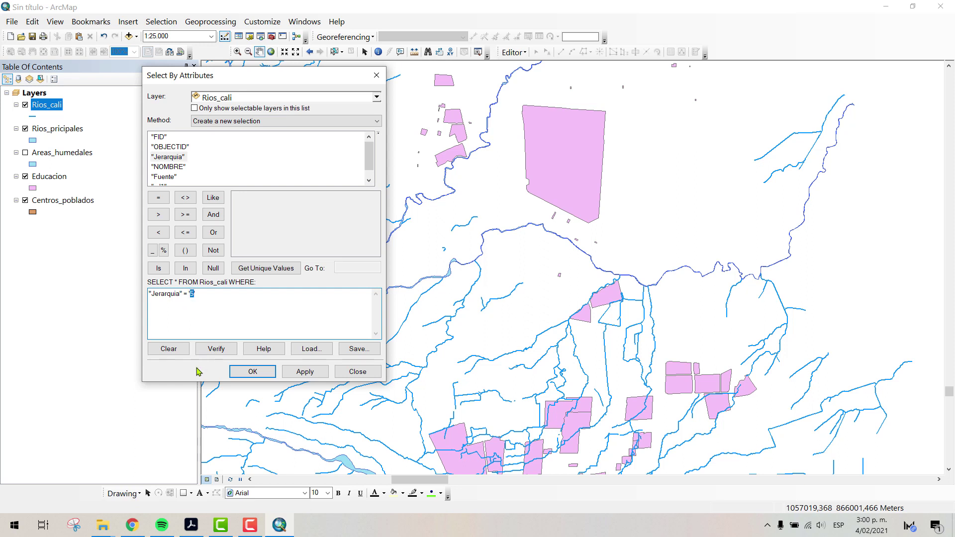
pyautogui.write('1')
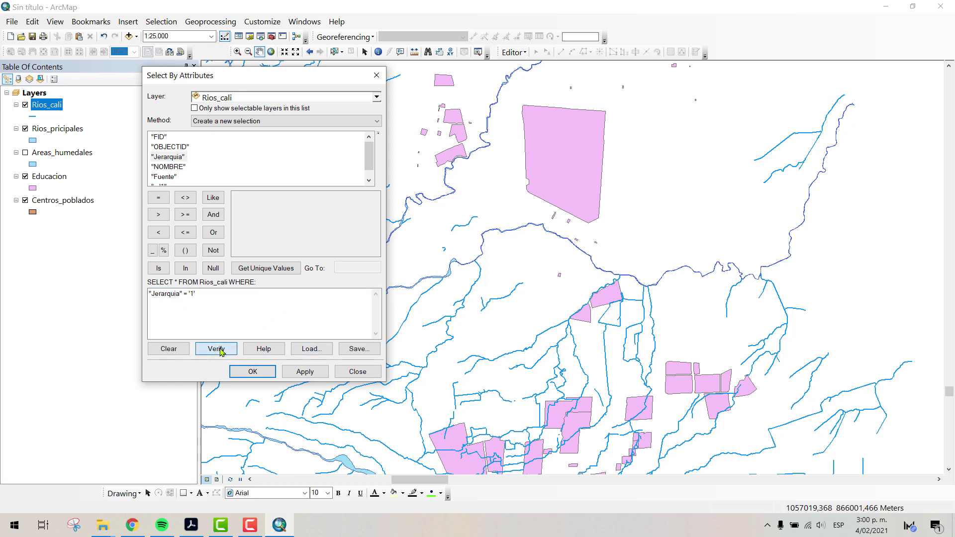
# Step: Verify the hierarchy expression and run it as a new selection on Rios_cali
pyautogui.click(214, 350)
pyautogui.click(220, 351)
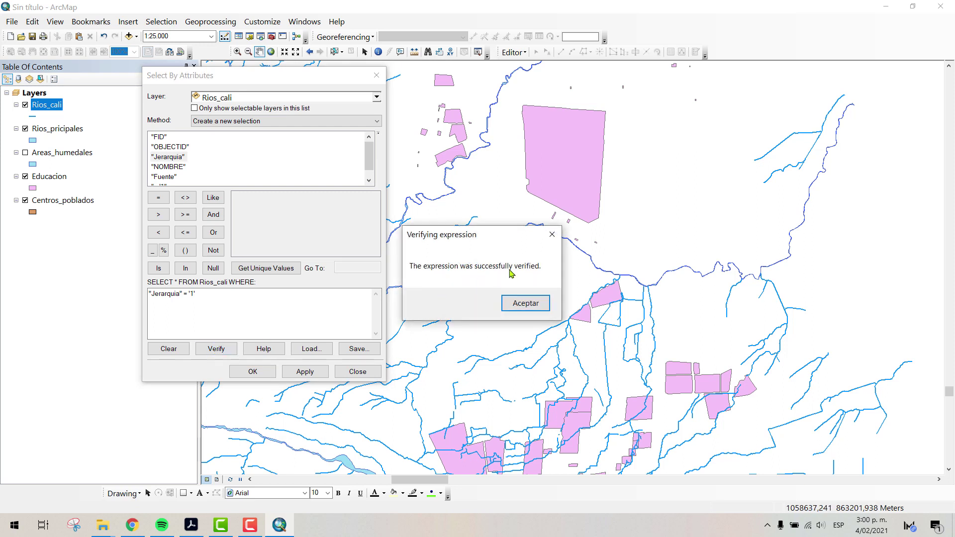
pyautogui.click(538, 309)
pyautogui.click(308, 373)
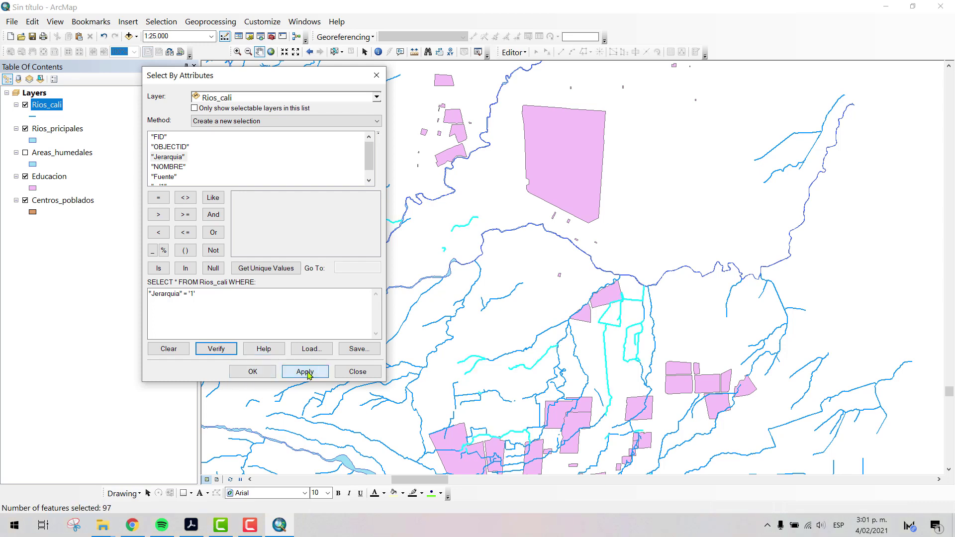
pyautogui.click(252, 371)
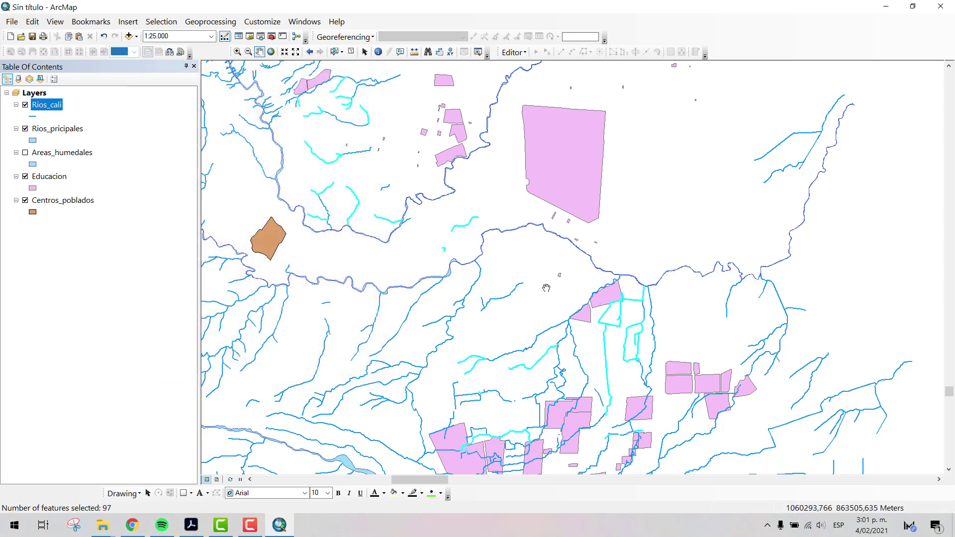
# Step: Examine the selected Rios_cali streams on the map and review only the selected records in the layer's attribute table
pyautogui.scroll(4, 546, 288)
pyautogui.scroll(2, 575, 231)
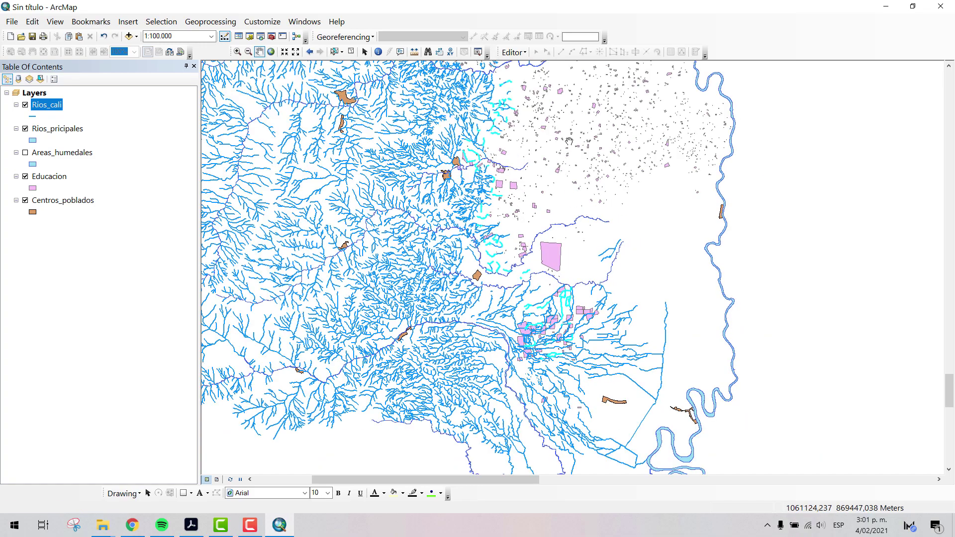
pyautogui.moveTo(569, 138)
pyautogui.mouseDown()
pyautogui.moveTo(561, 288)
pyautogui.moveTo(568, 147)
pyautogui.mouseUp()
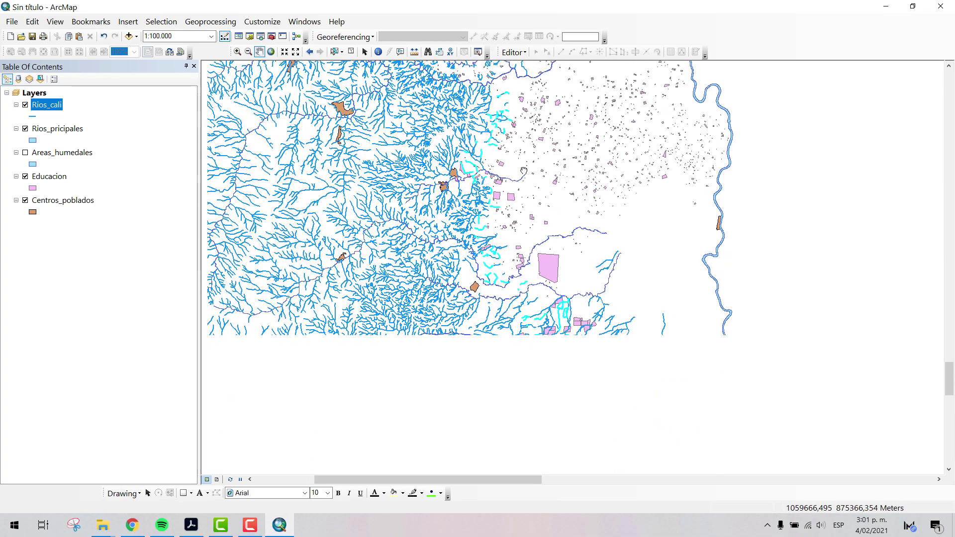
pyautogui.rightClick(58, 106)
pyautogui.click(122, 142)
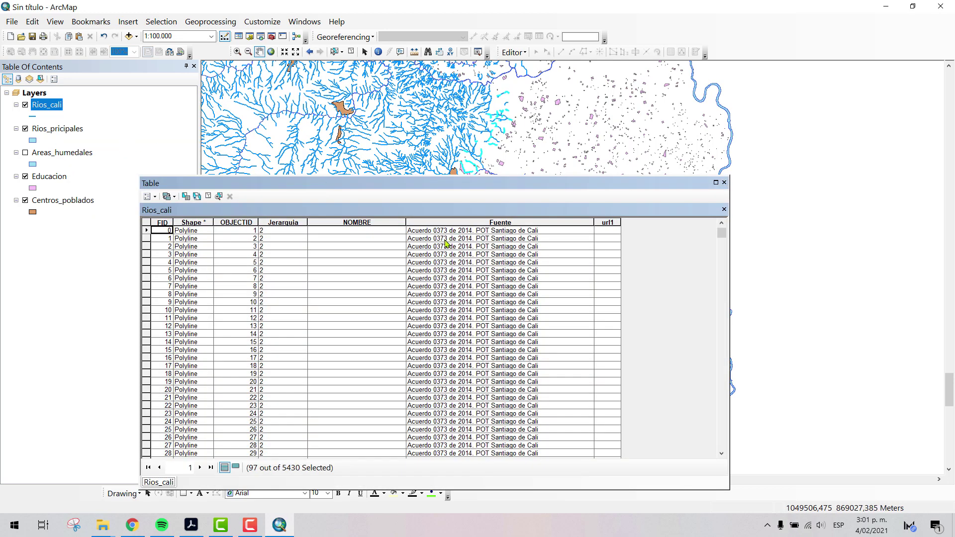
pyautogui.click(236, 469)
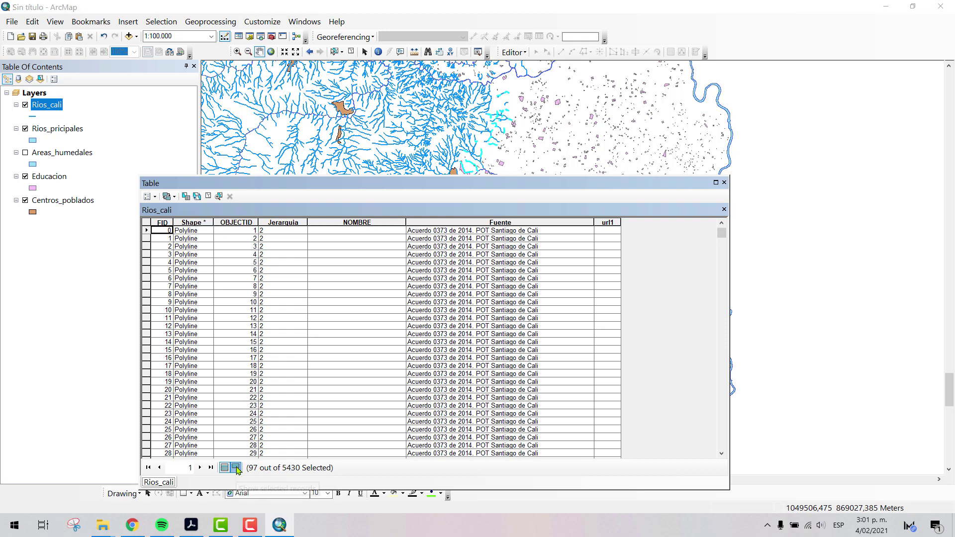
pyautogui.scroll(-20, 520, 307)
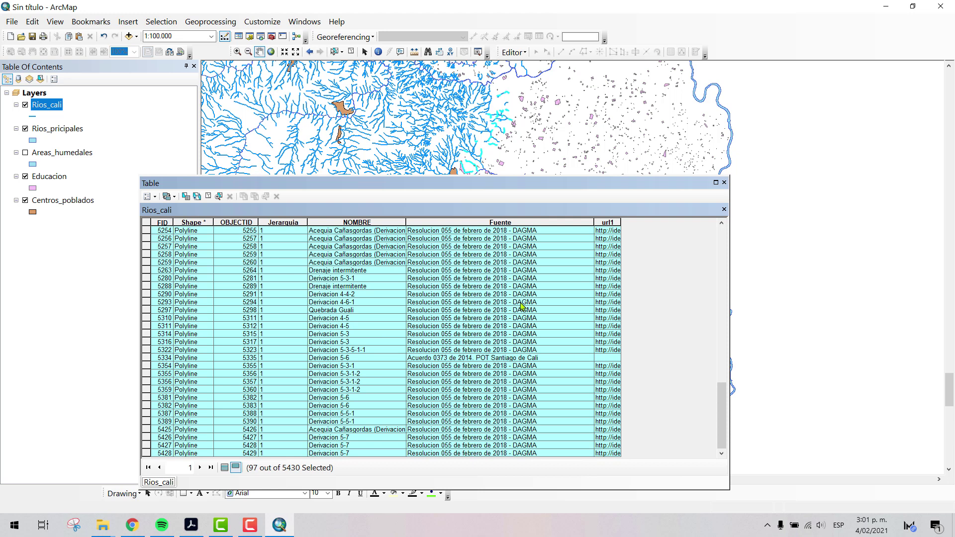
pyautogui.scroll(20, 520, 307)
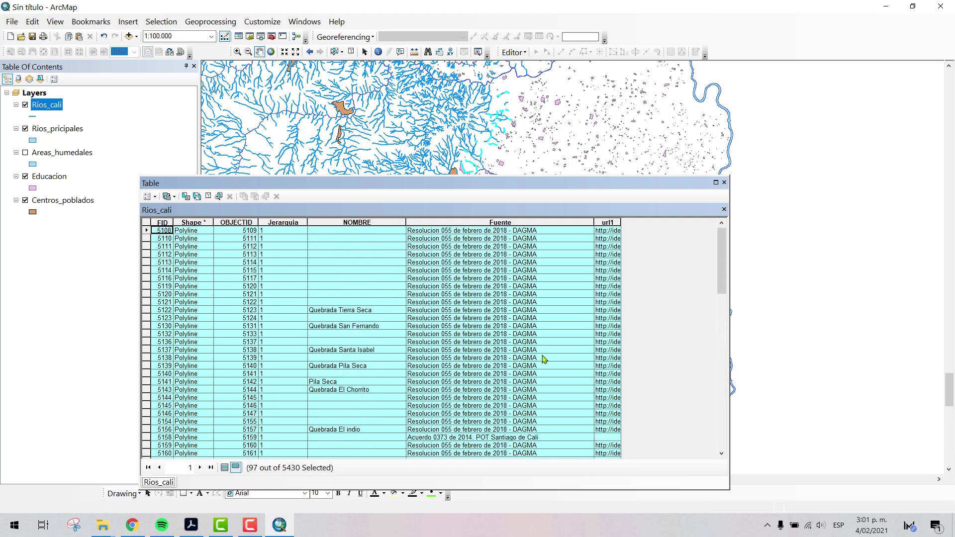
pyautogui.click(724, 183)
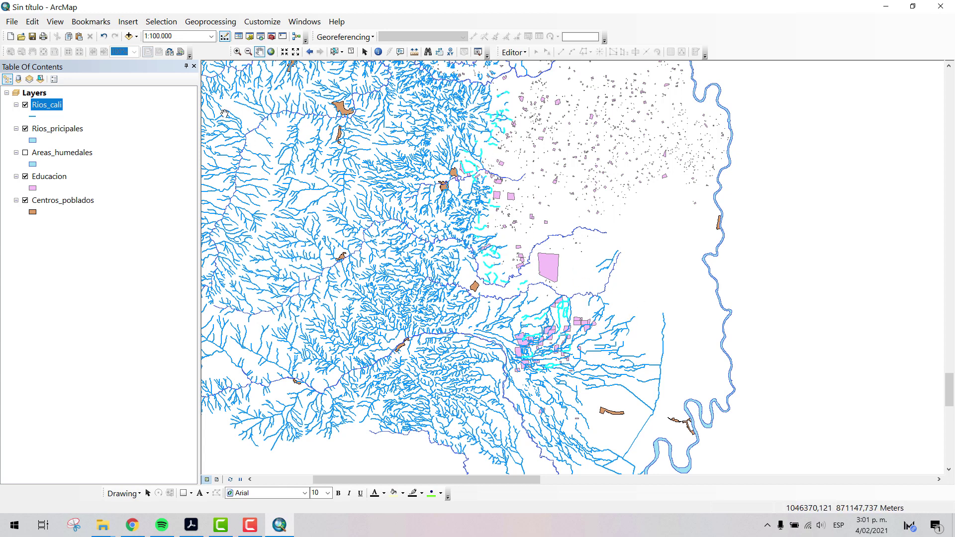
# Step: Clear the selected streams and hide the Rios_cali layer
pyautogui.click(351, 52)
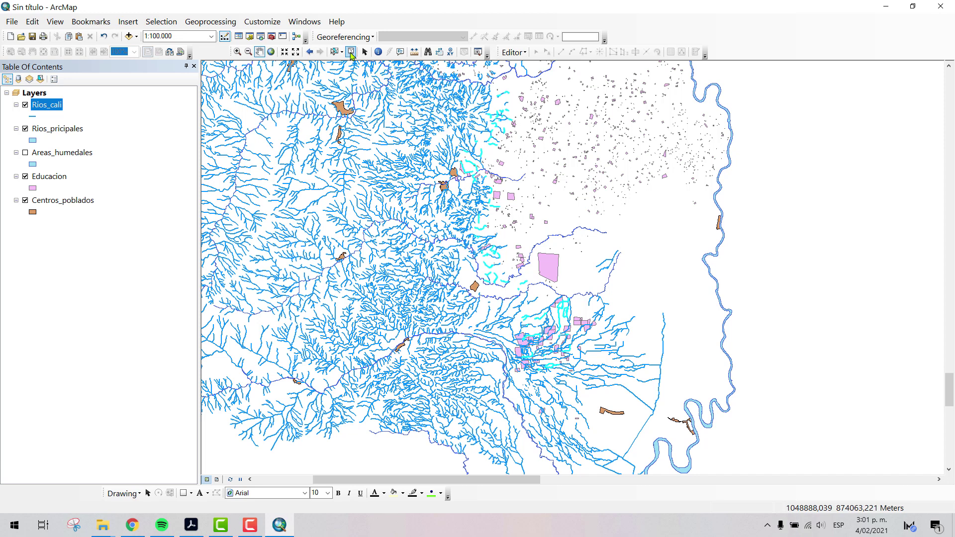
pyautogui.click(26, 105)
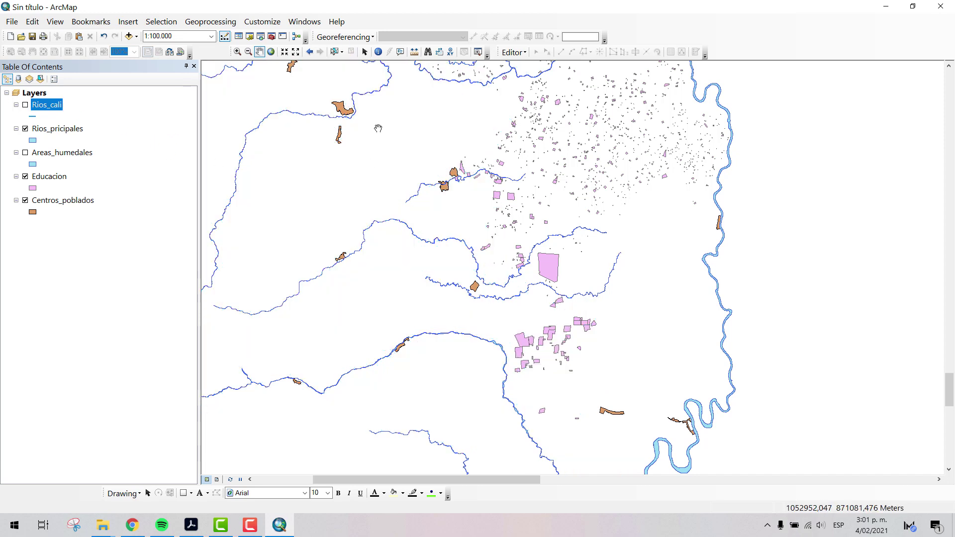
# Step: Review the tipo_area and NOMBRE fields in the Centros_poblados attribute table, and close the table
pyautogui.rightClick(52, 200)
pyautogui.click(85, 233)
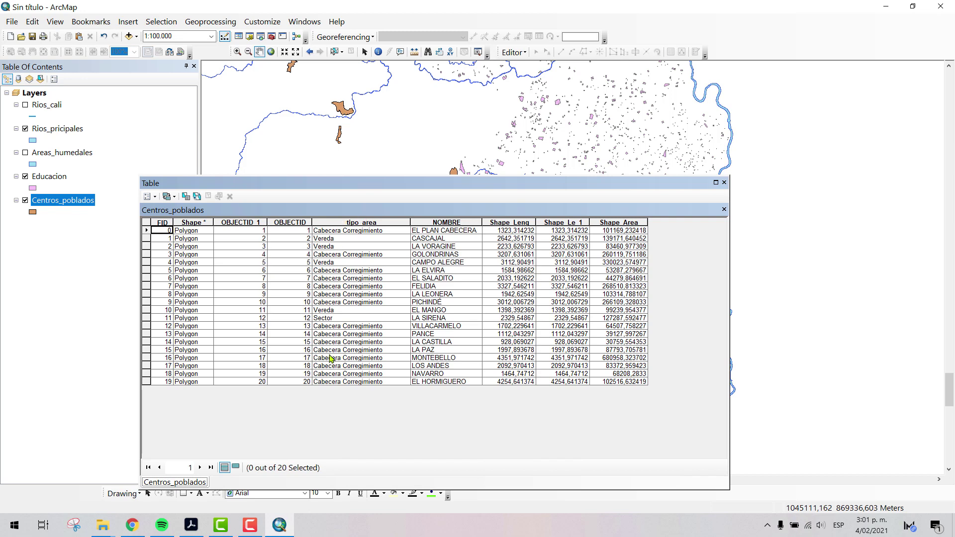
pyautogui.click(724, 182)
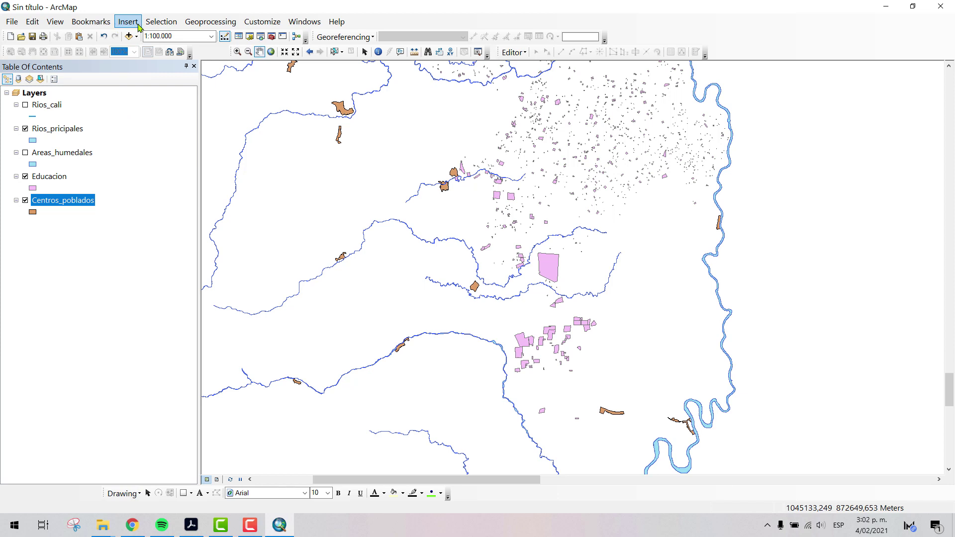
# Step: Select the Centros_poblados features where "tipo_area" = 'Vereda' with a new Select By Attributes query
pyautogui.click(161, 21)
pyautogui.click(191, 34)
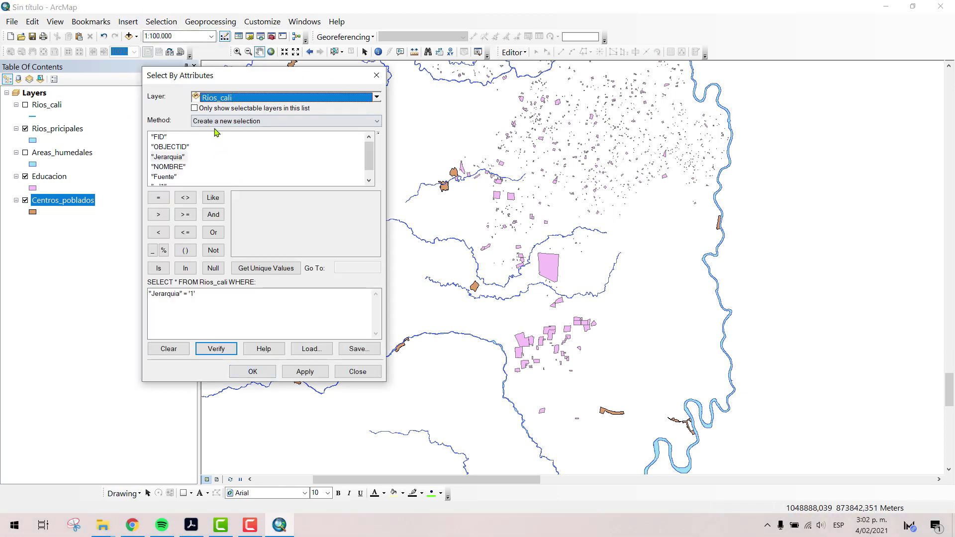
pyautogui.click(243, 98)
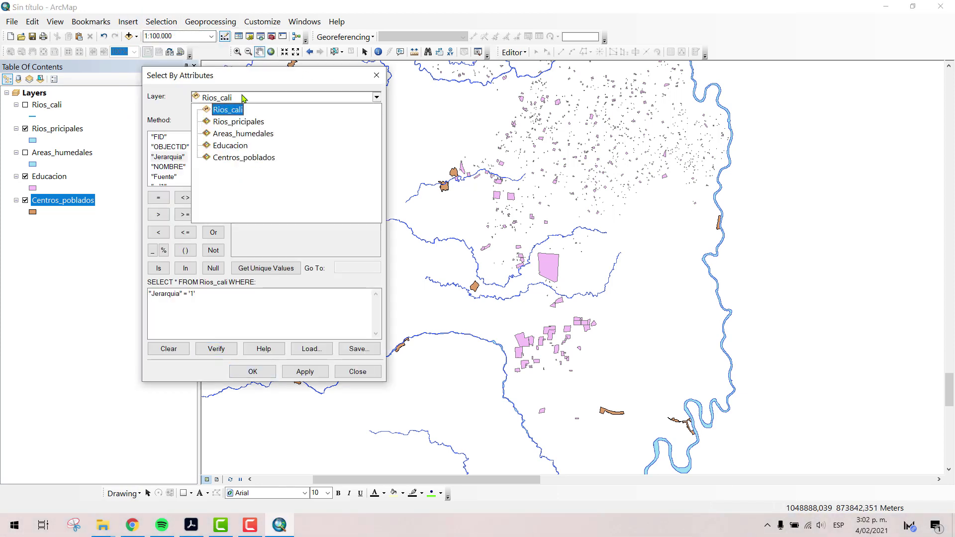
pyautogui.click(232, 158)
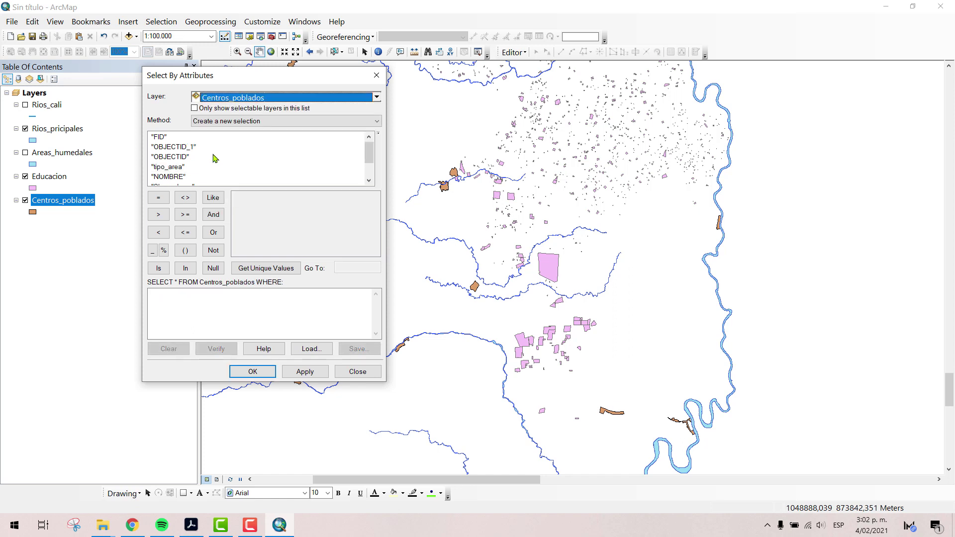
pyautogui.scroll(-1, 174, 183)
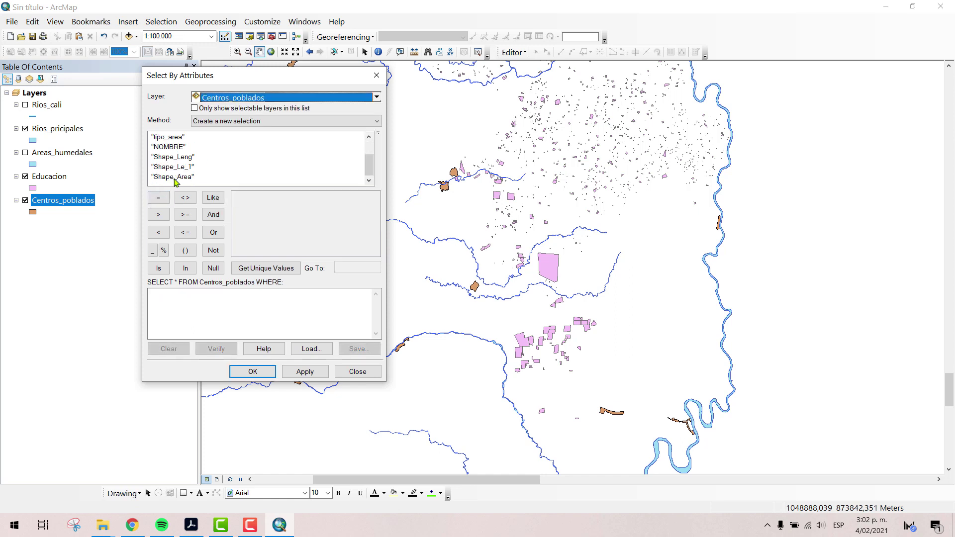
pyautogui.doubleClick(168, 137)
pyautogui.click(159, 198)
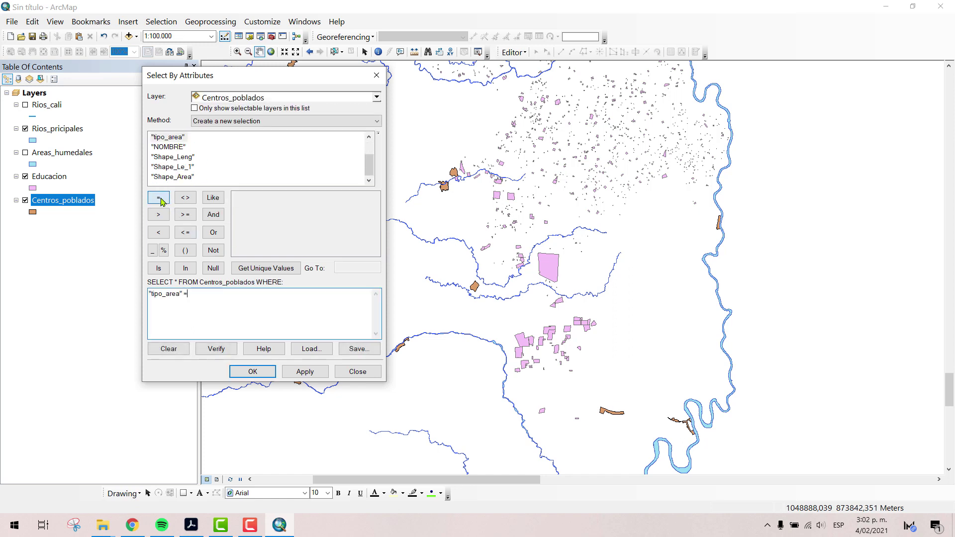
pyautogui.click(277, 268)
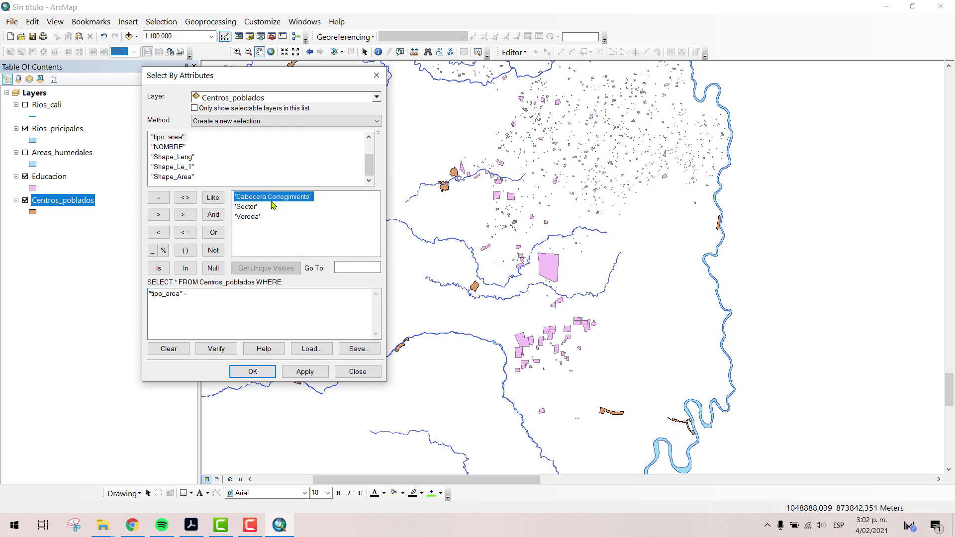
pyautogui.doubleClick(247, 217)
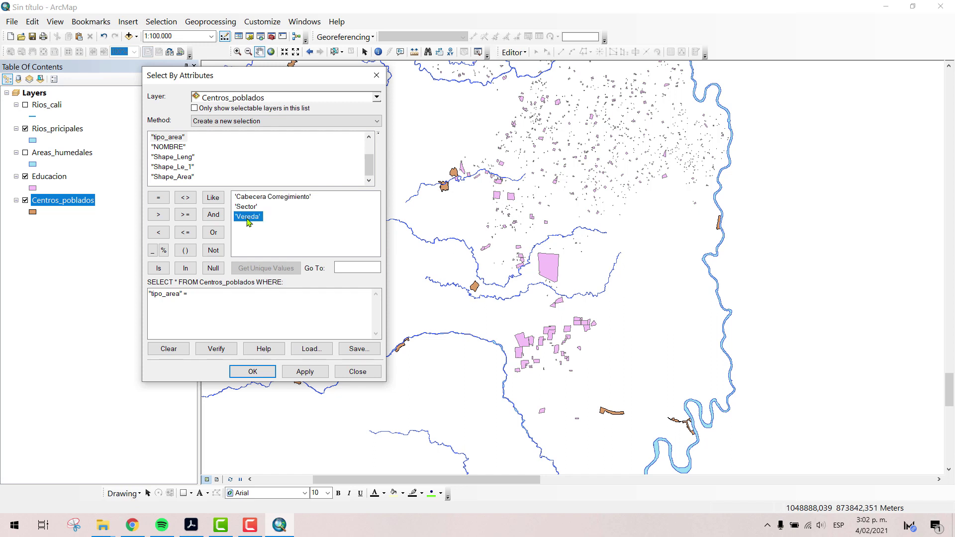
pyautogui.click(253, 373)
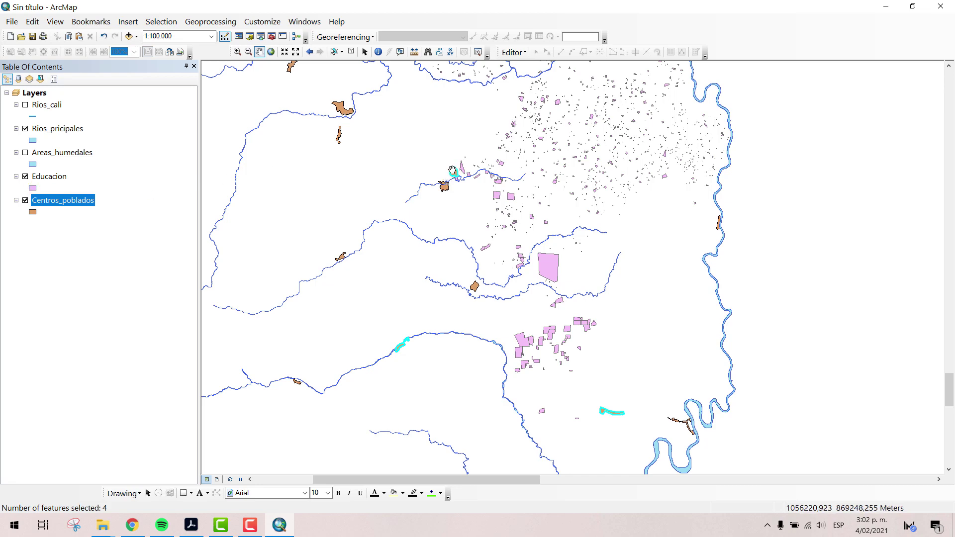
pyautogui.scroll(1, 646, 405)
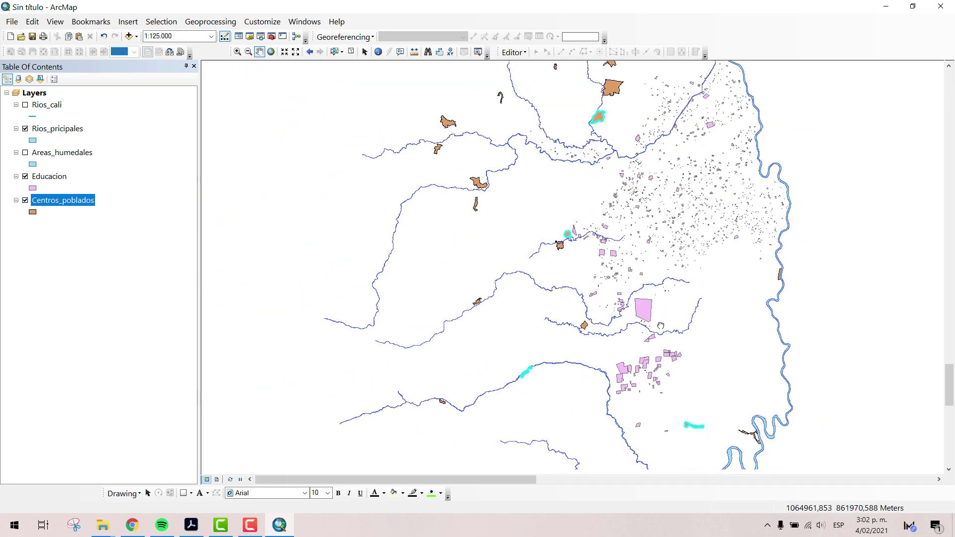
# Step: Review only the selected records in the Centros_poblados attribute table and clear the feature selection
pyautogui.scroll(2, 587, 258)
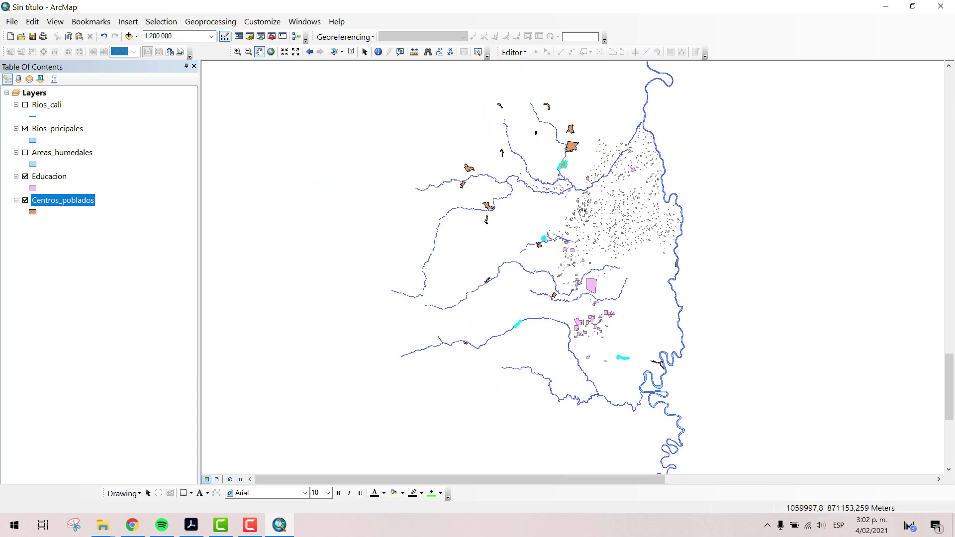
pyautogui.rightClick(68, 206)
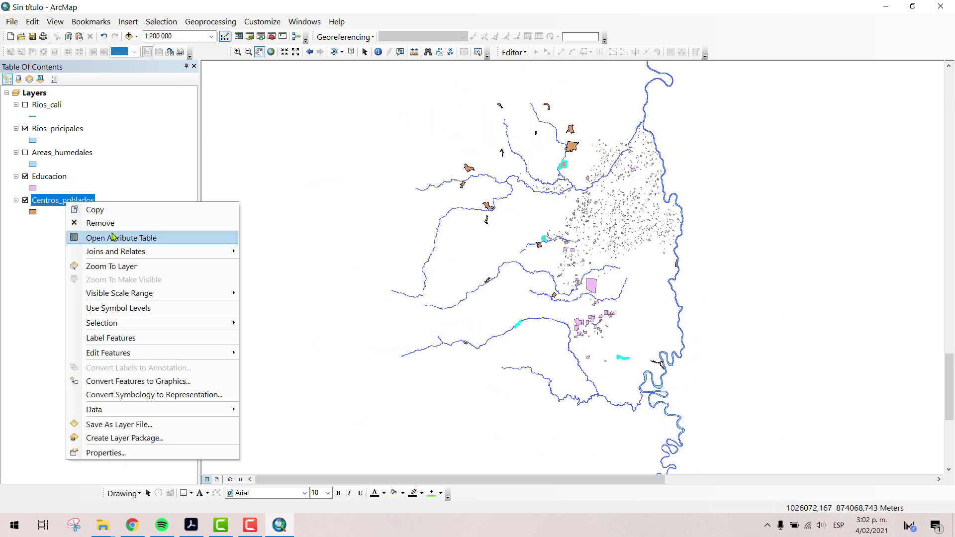
pyautogui.click(114, 235)
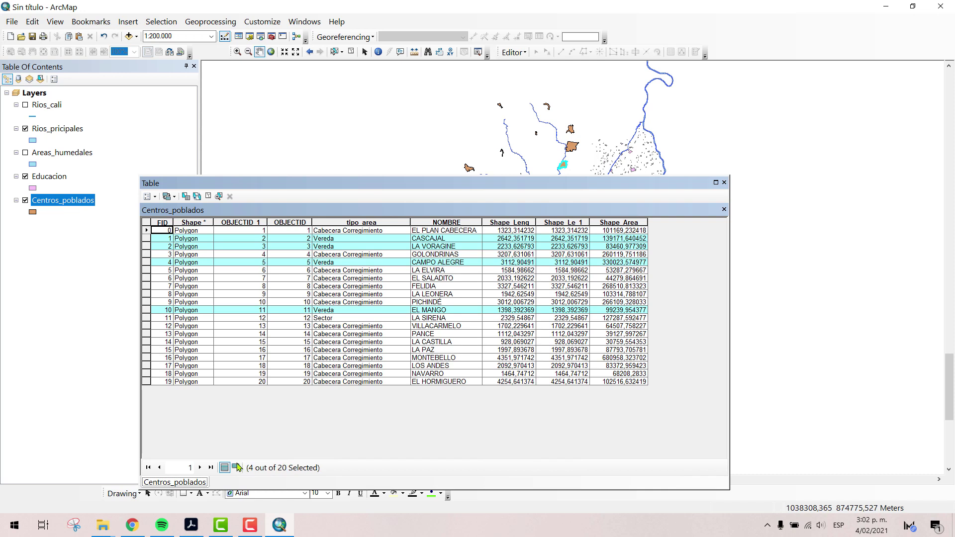
pyautogui.click(238, 468)
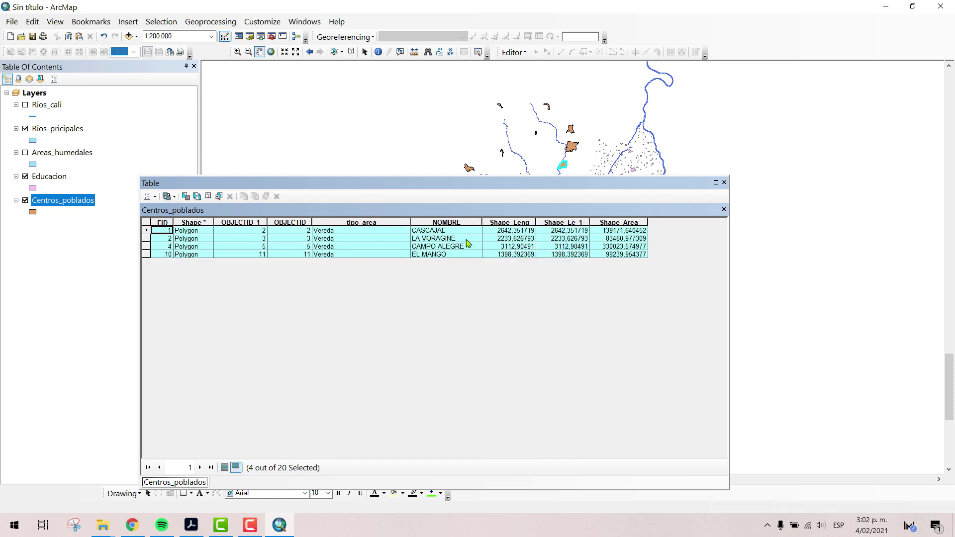
pyautogui.click(724, 183)
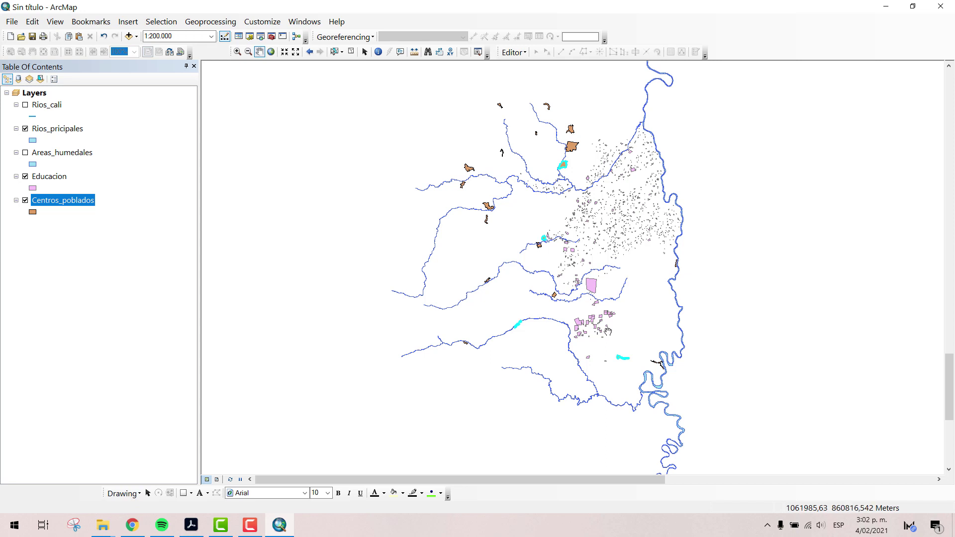
pyautogui.click(352, 51)
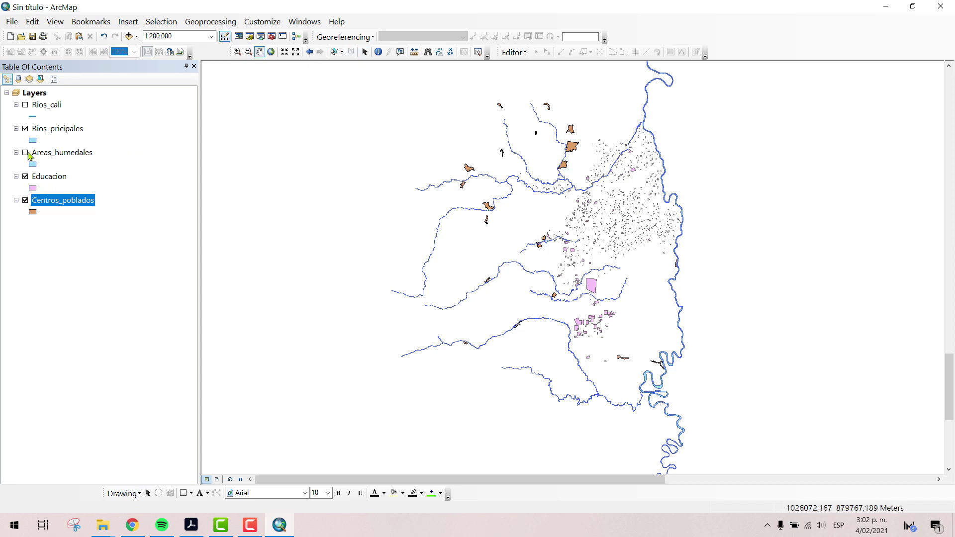
# Step: Examine the fields of the Educacion layer's attribute table, including TIPO, NIVEL and PROPIEDAD
pyautogui.click(45, 177)
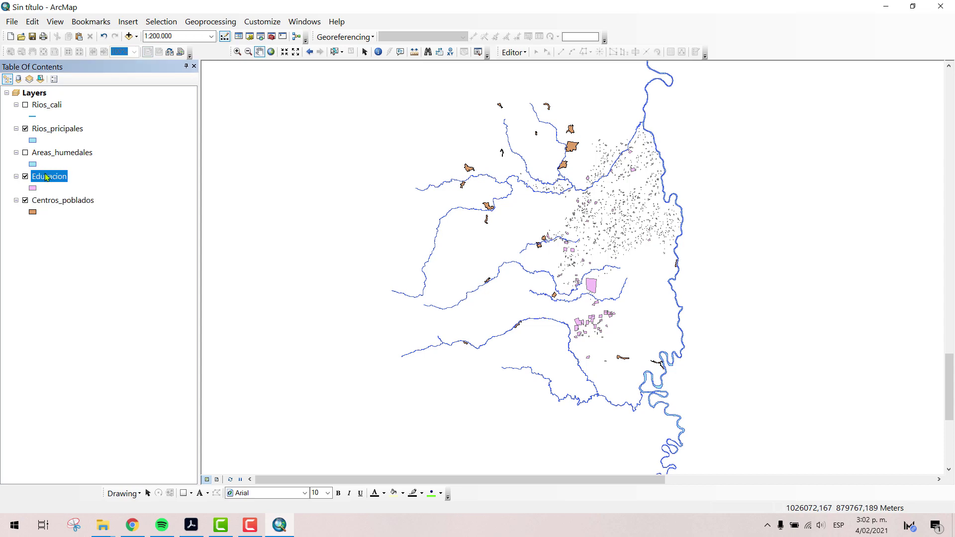
pyautogui.rightClick(45, 177)
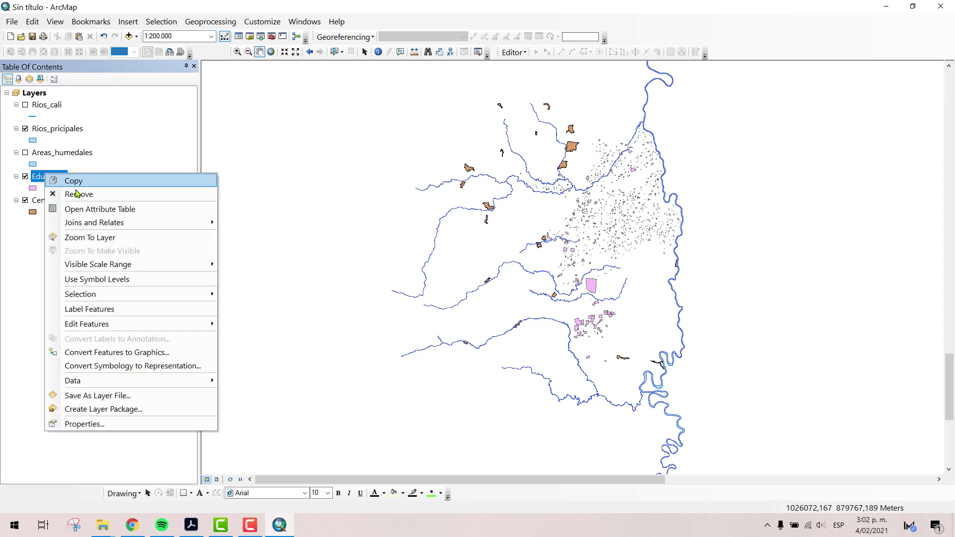
pyautogui.click(101, 210)
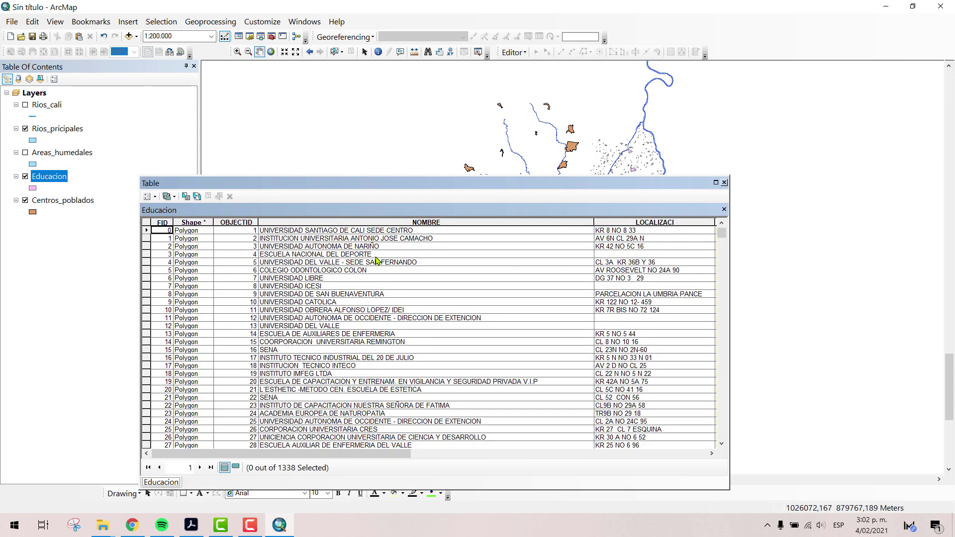
pyautogui.moveTo(334, 460); pyautogui.dragTo(493, 461)
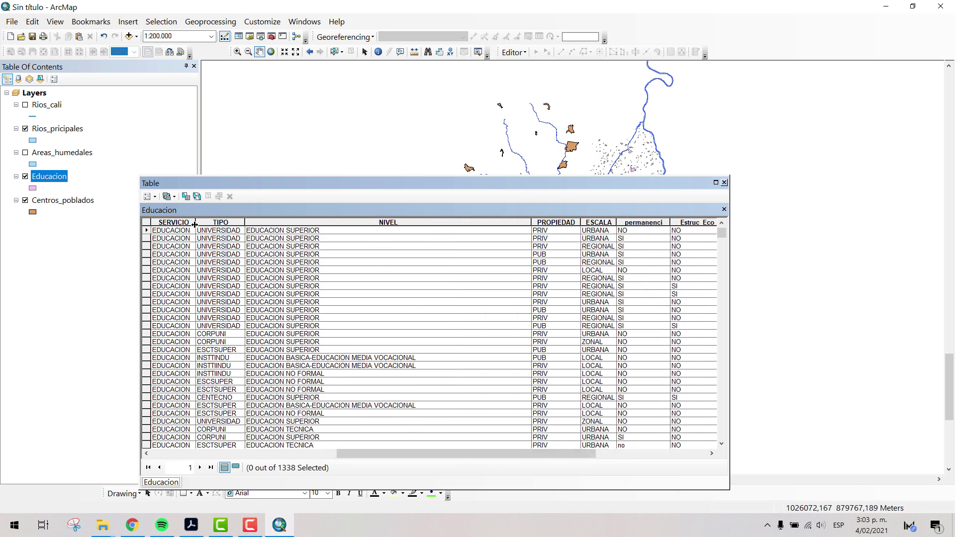
pyautogui.click(725, 185)
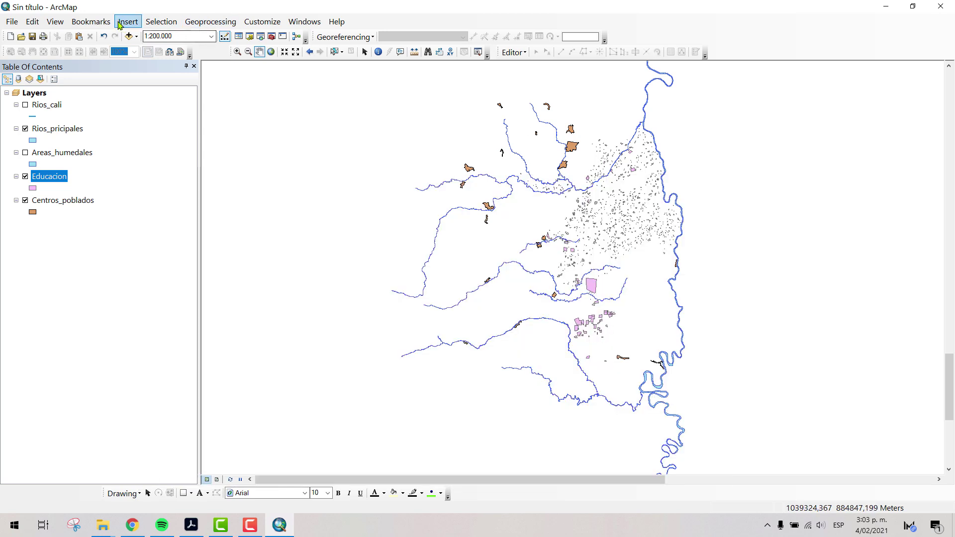
# Step: Start a Select By Attributes query with Educacion as the target layer
pyautogui.click(128, 21)
pyautogui.moveTo(149, 25)
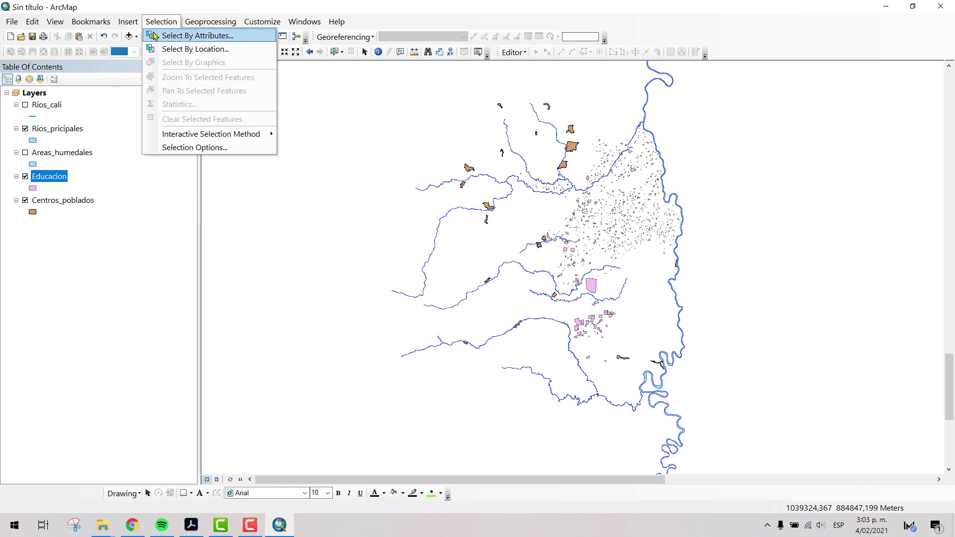
pyautogui.click(155, 36)
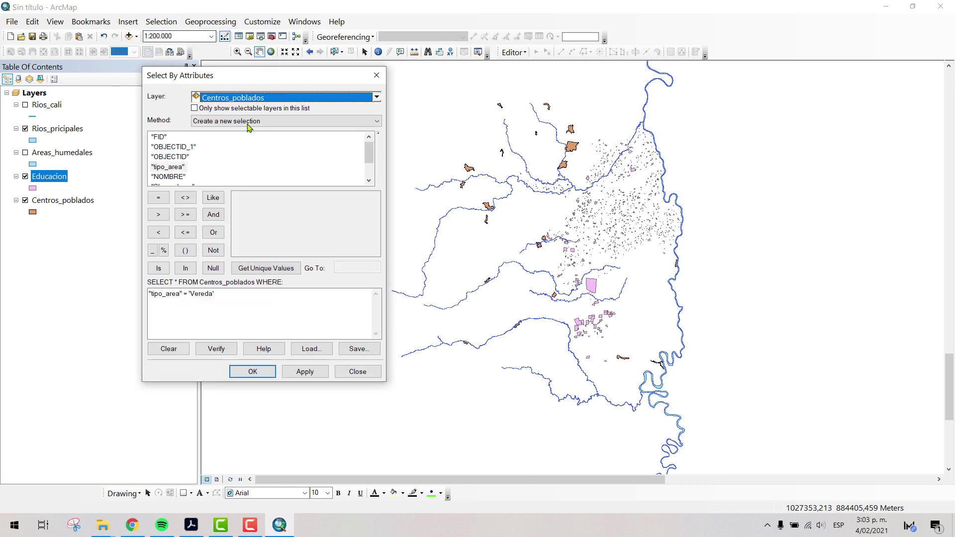
pyautogui.click(248, 100)
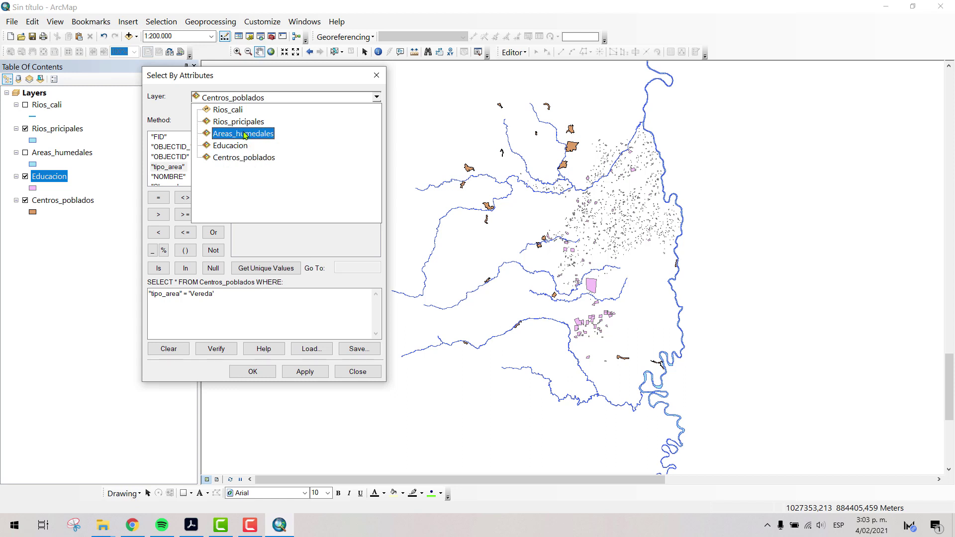
pyautogui.click(244, 147)
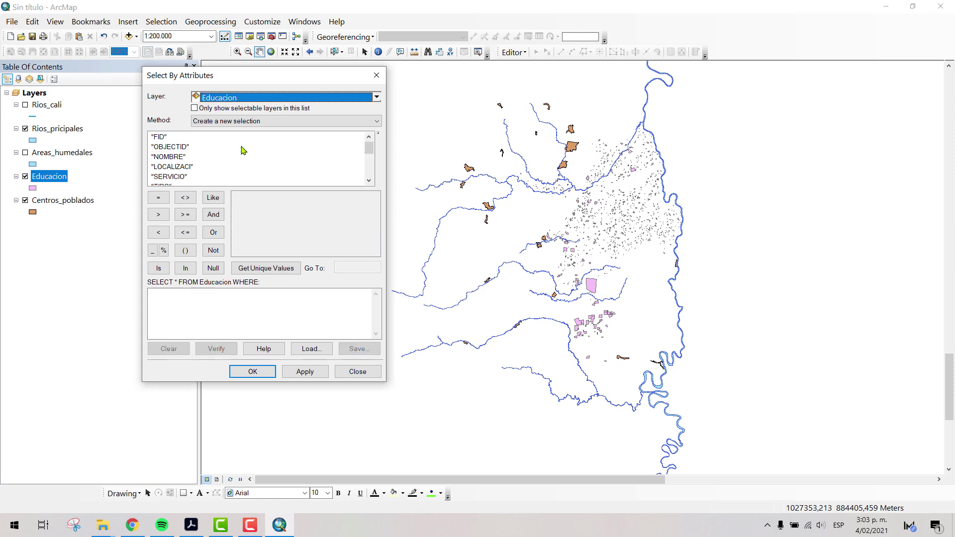
# Step: Build the query expression "NIVEL" = 'EDUCACION PREESCOLAR' using the field's unique values
pyautogui.scroll(-1, 170, 173)
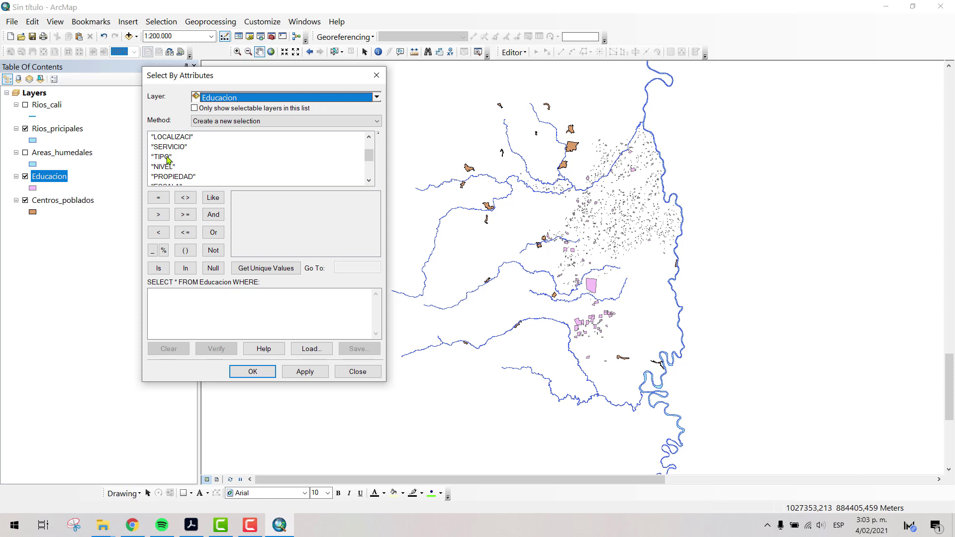
pyautogui.doubleClick(167, 169)
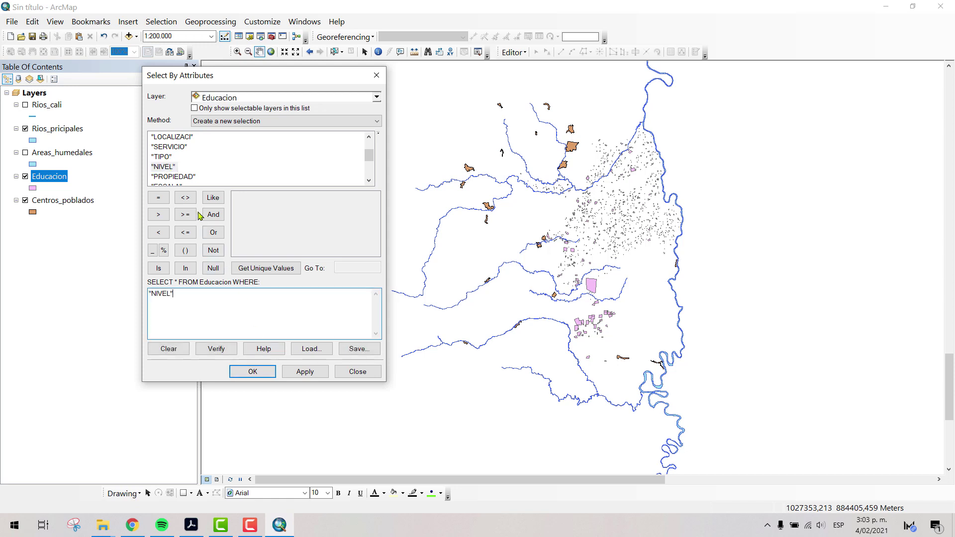
pyautogui.click(156, 199)
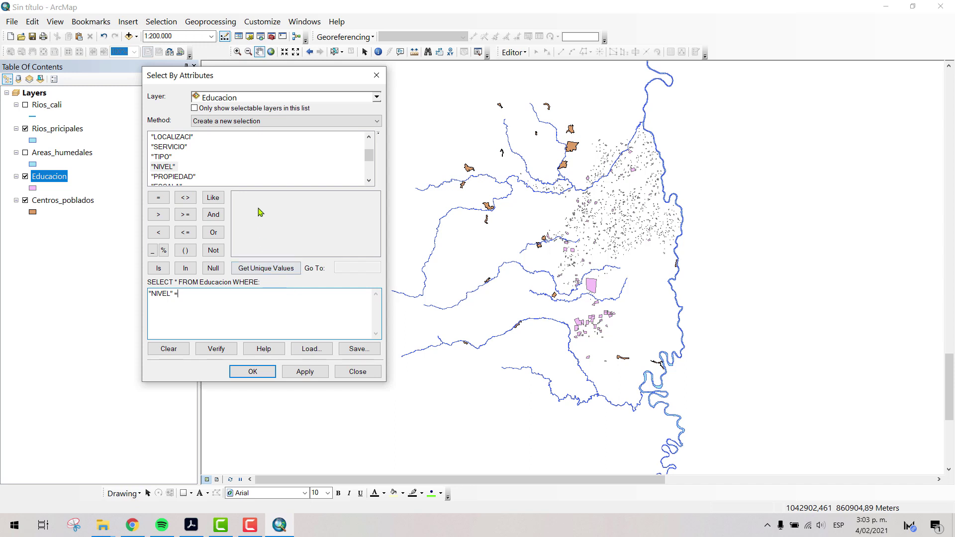
pyautogui.click(262, 272)
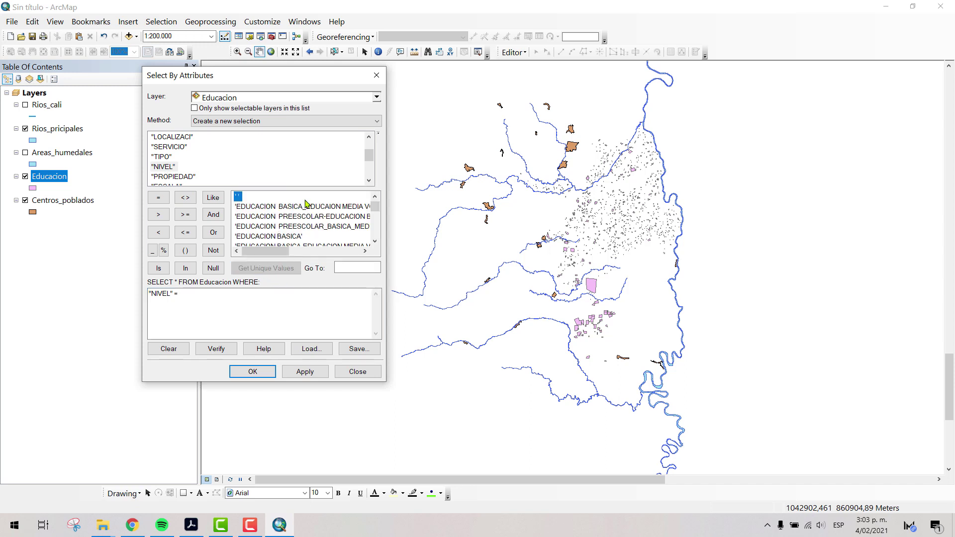
pyautogui.moveTo(377, 208); pyautogui.dragTo(378, 221)
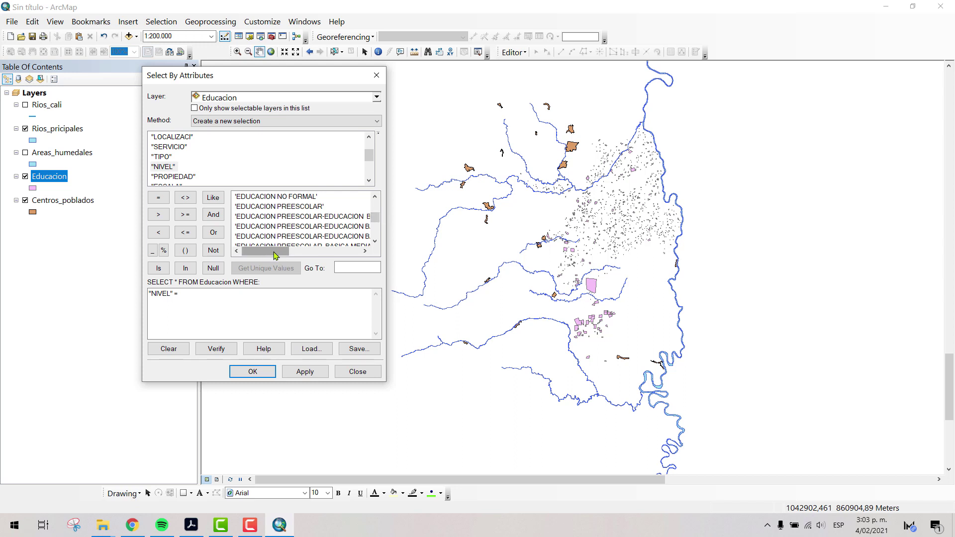
pyautogui.moveTo(274, 254)
pyautogui.mouseDown()
pyautogui.moveTo(321, 257)
pyautogui.moveTo(271, 263)
pyautogui.mouseUp()
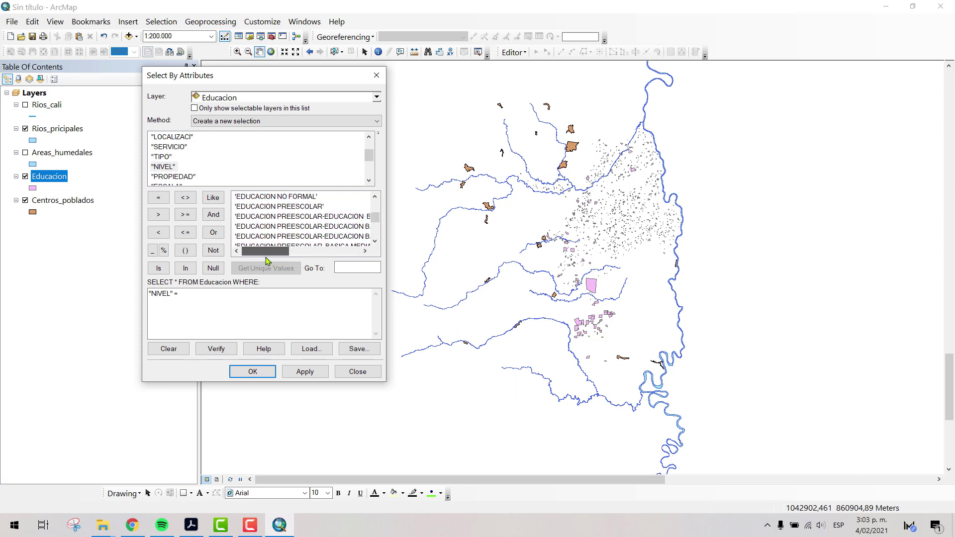
pyautogui.doubleClick(288, 207)
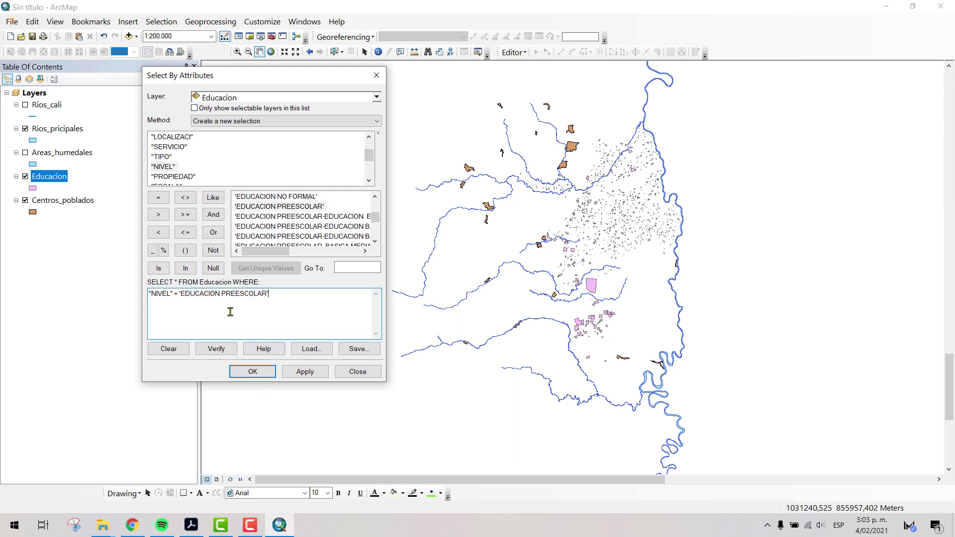
# Step: Verify the attribute expression and apply it as a new selection on the Educacion layer
pyautogui.click(212, 351)
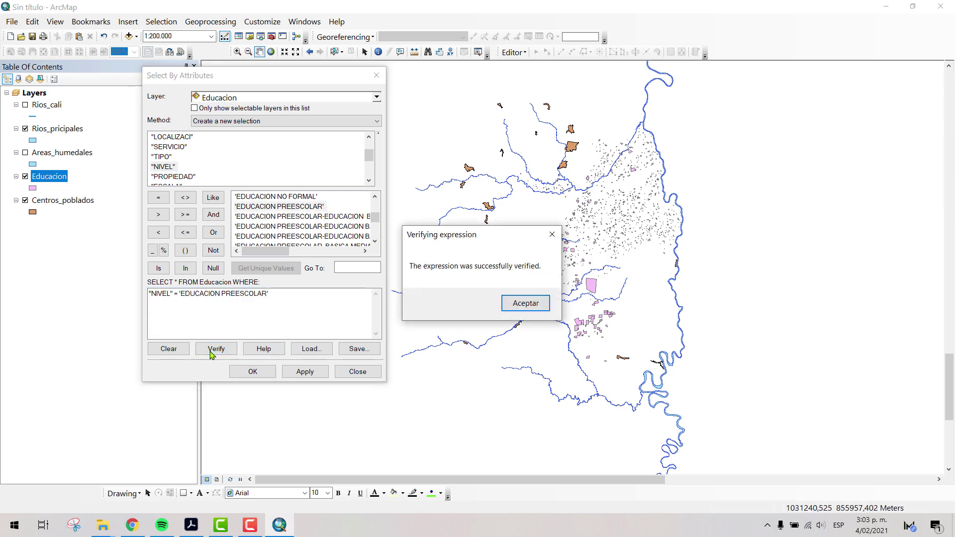
pyautogui.click(525, 302)
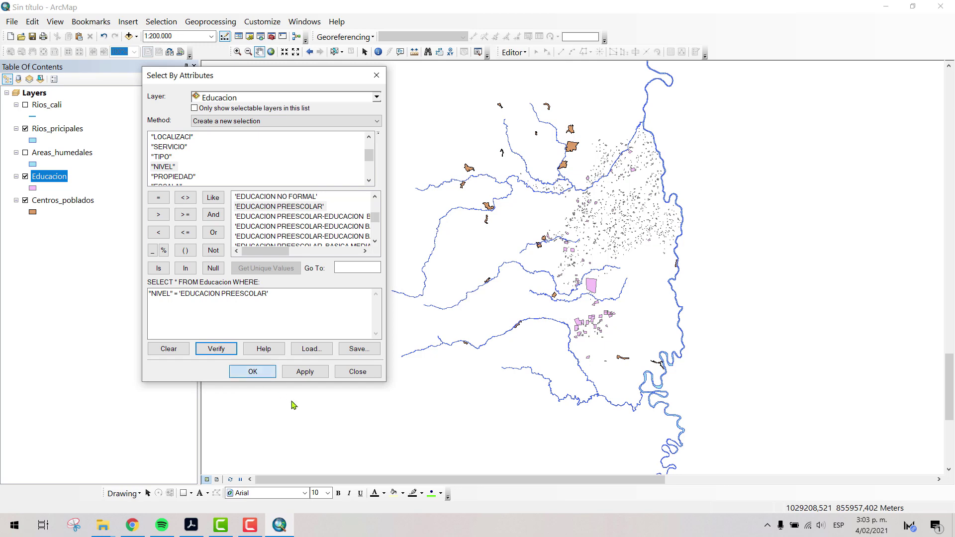
pyautogui.click(305, 372)
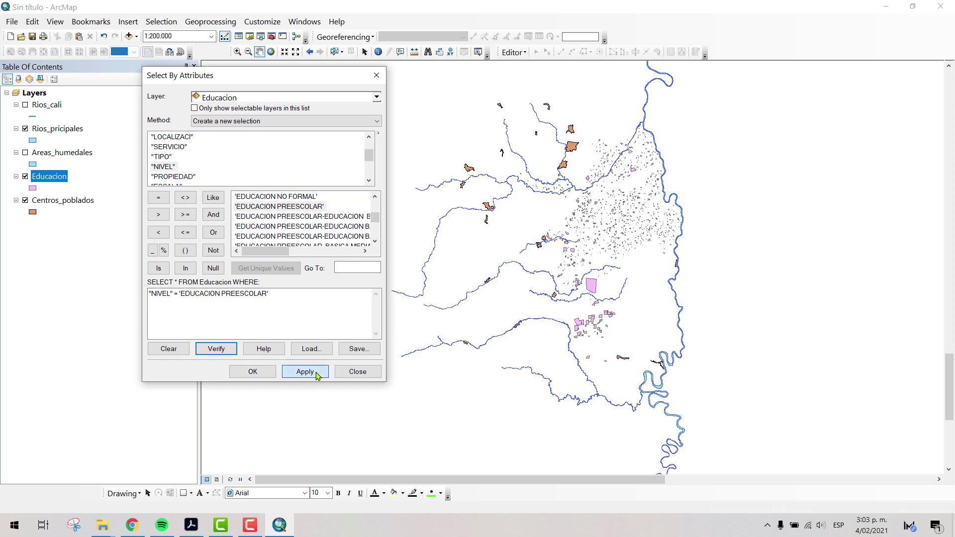
pyautogui.click(255, 371)
# Step: Inspect the selected preschool features on the map and show only their records in the Educacion attribute table
pyautogui.scroll(-5, 650, 203)
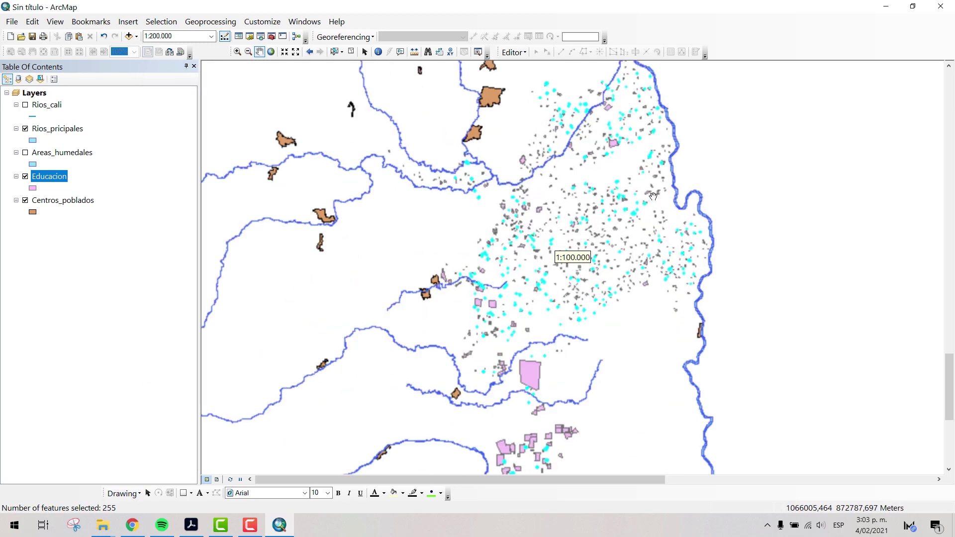
pyautogui.scroll(-3, 634, 209)
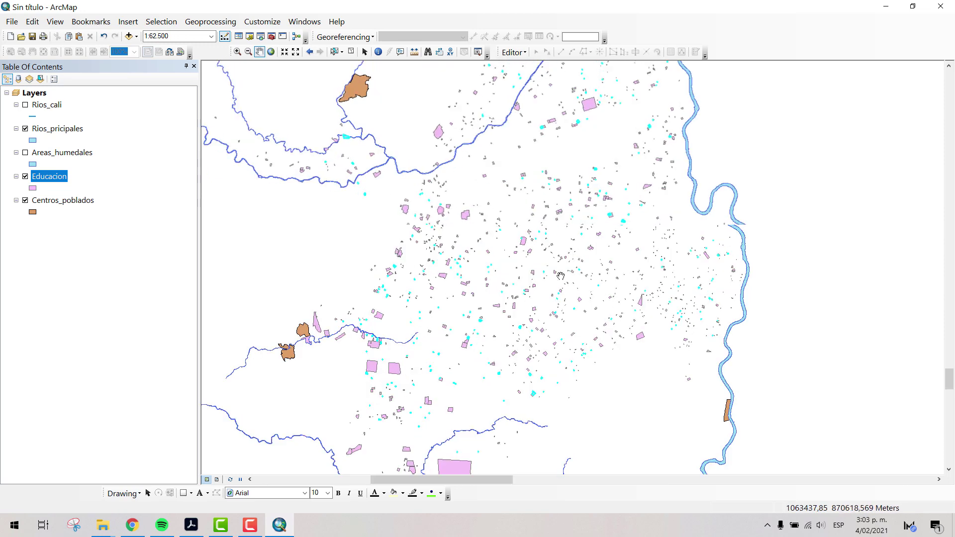
pyautogui.scroll(-2, 561, 277)
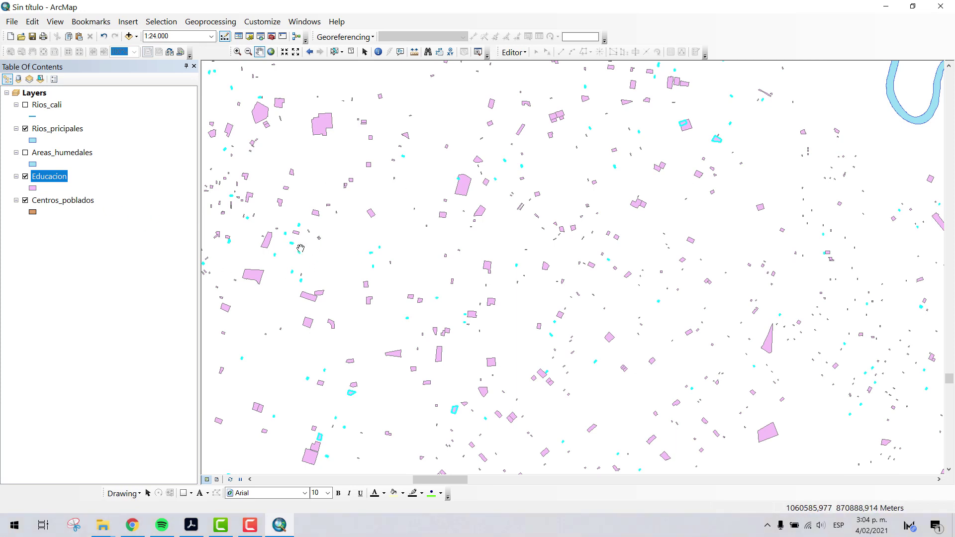
pyautogui.rightClick(49, 178)
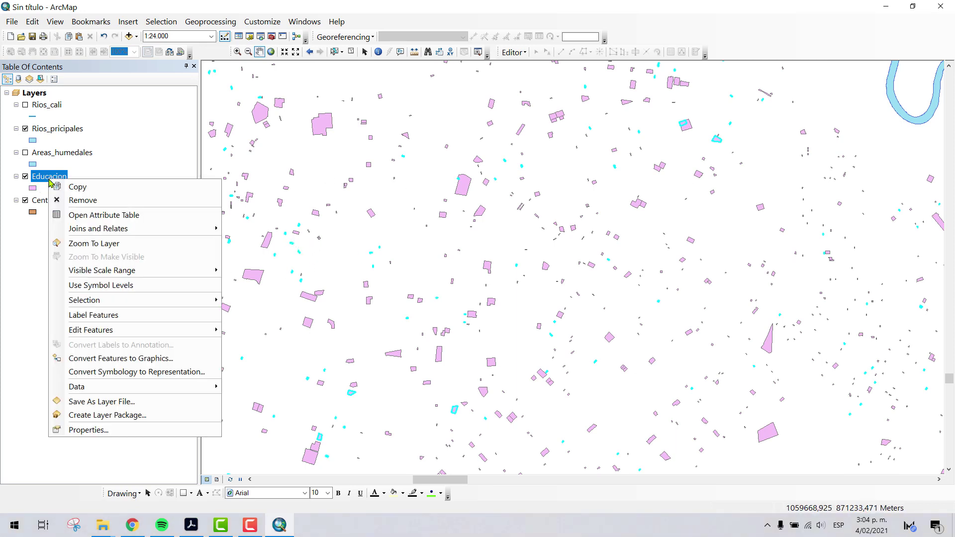
pyautogui.click(79, 216)
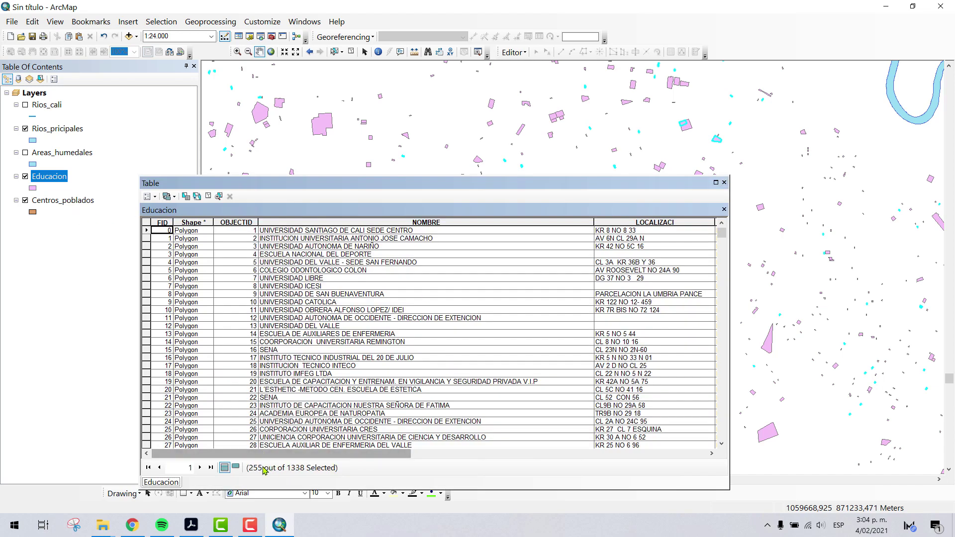
pyautogui.click(238, 471)
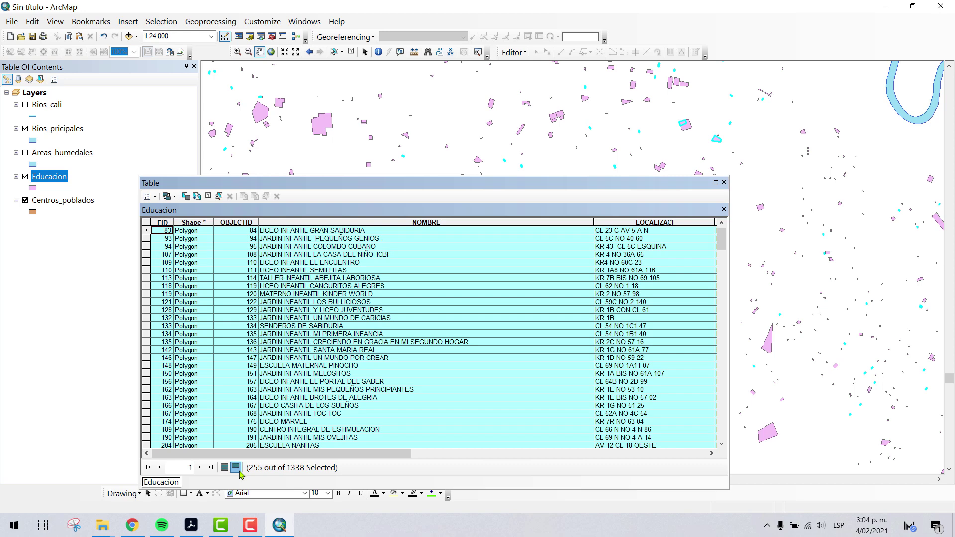
pyautogui.moveTo(376, 454)
pyautogui.mouseDown()
pyautogui.moveTo(663, 473)
pyautogui.moveTo(370, 456)
pyautogui.mouseUp()
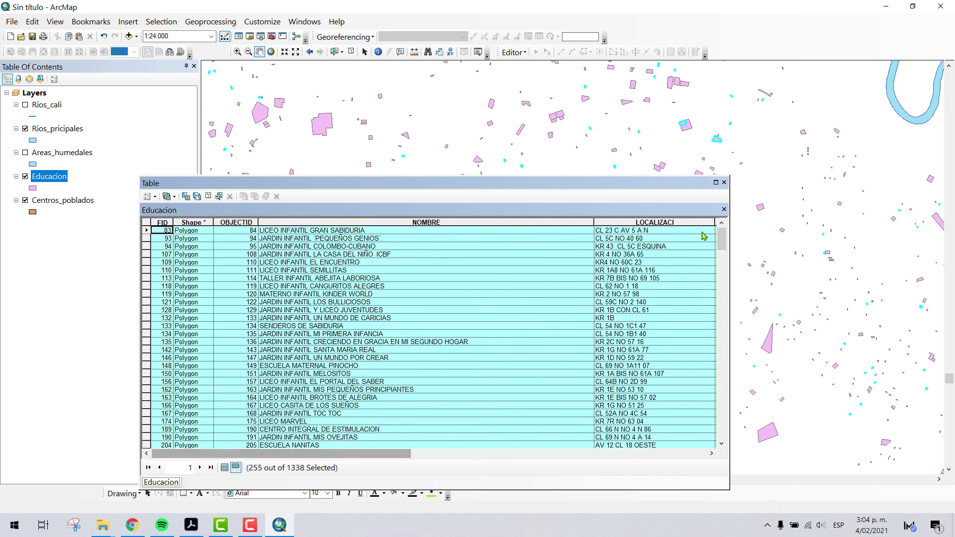
pyautogui.click(725, 182)
pyautogui.scroll(4, 586, 333)
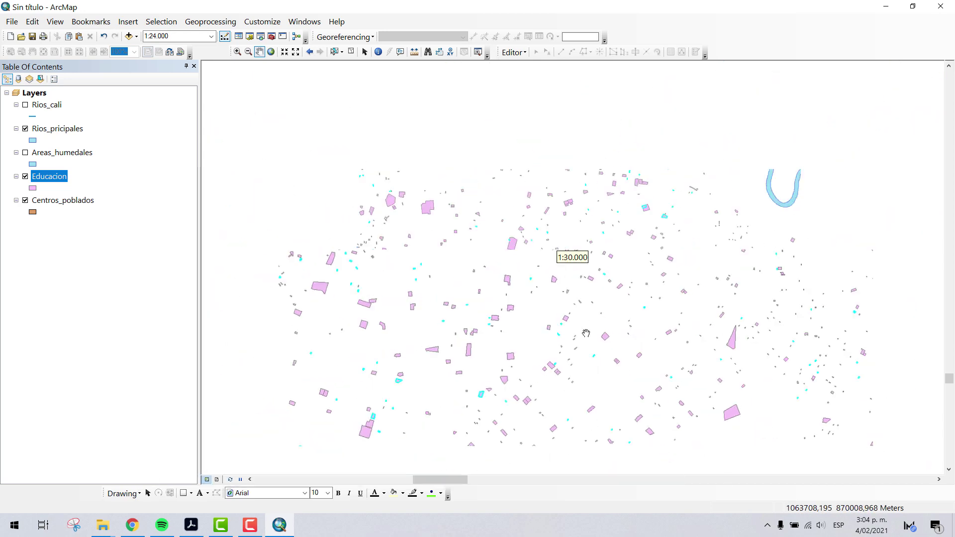
pyautogui.scroll(1, 586, 334)
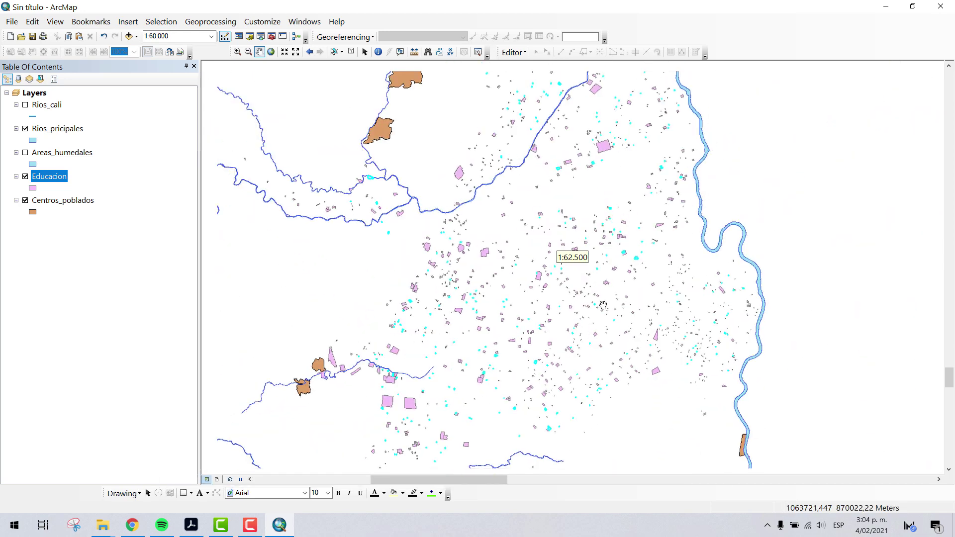
pyautogui.moveTo(634, 250); pyautogui.dragTo(615, 321)
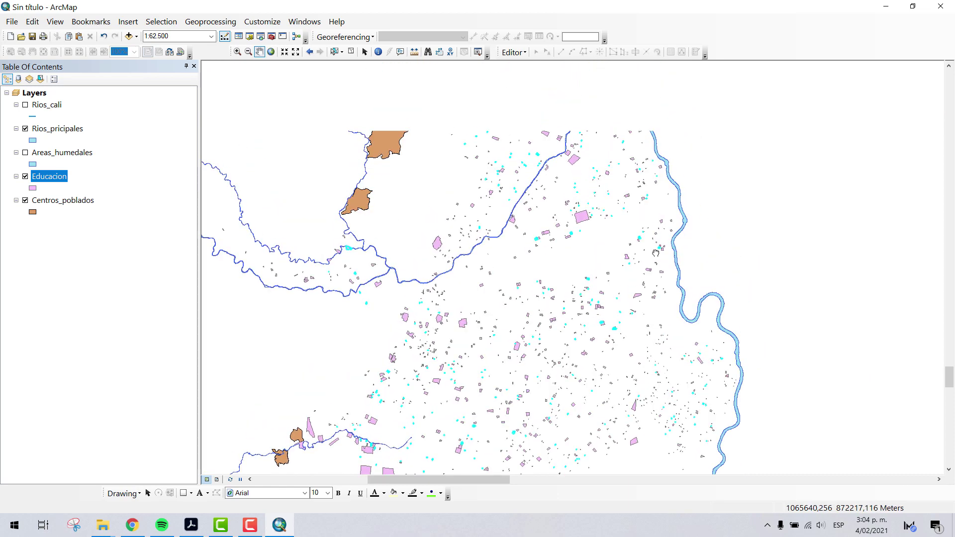
# Step: Start exporting the selected features of the Educacion layer and open the browser for the output location
pyautogui.scroll(1, 616, 321)
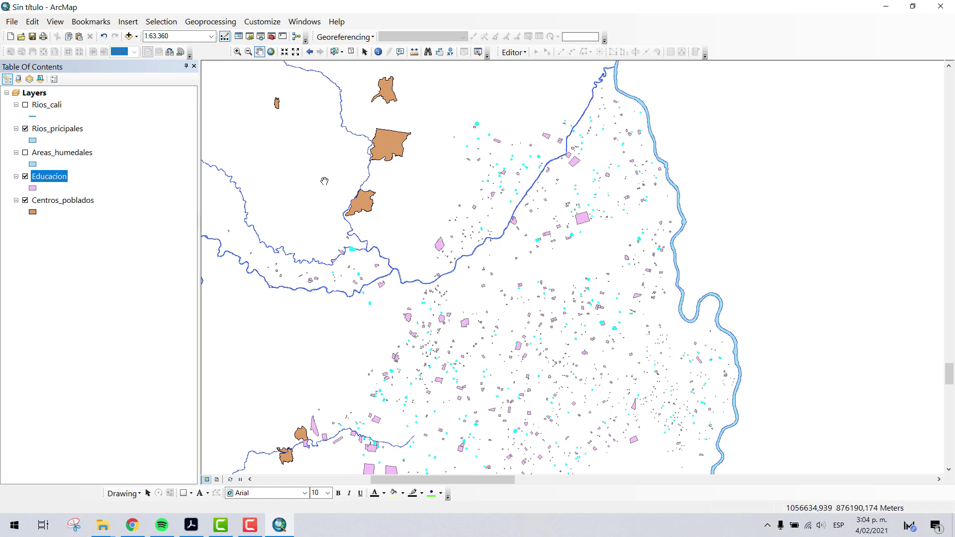
pyautogui.rightClick(55, 178)
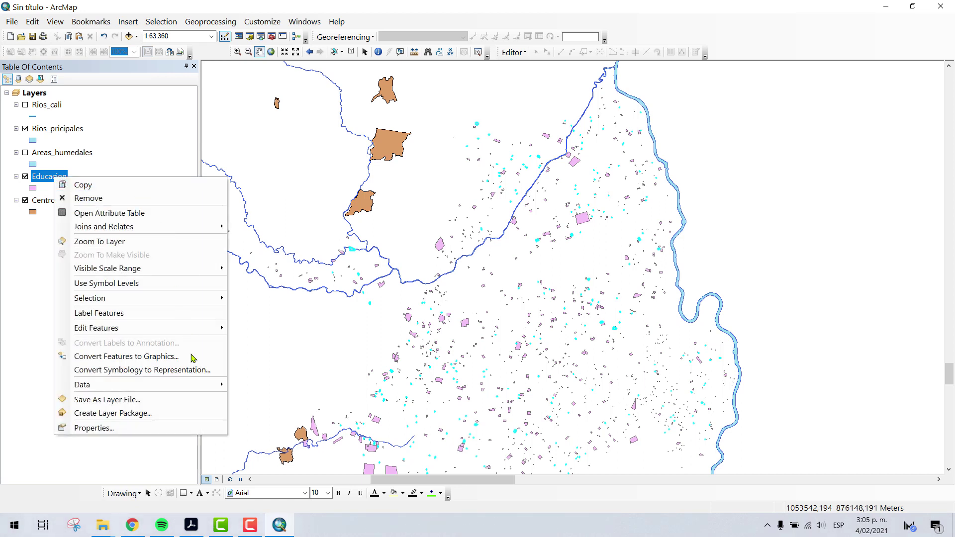
pyautogui.moveTo(198, 386)
pyautogui.click(352, 398)
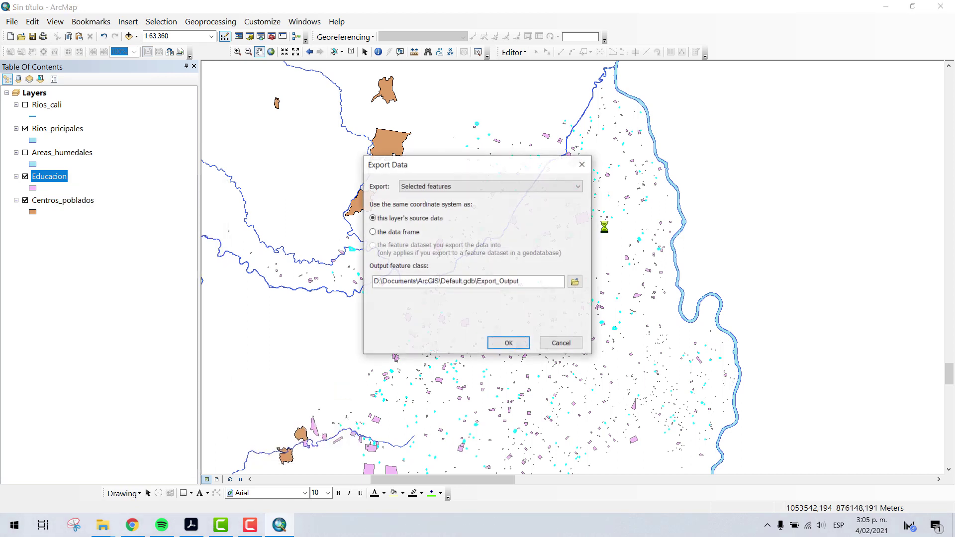
pyautogui.click(576, 282)
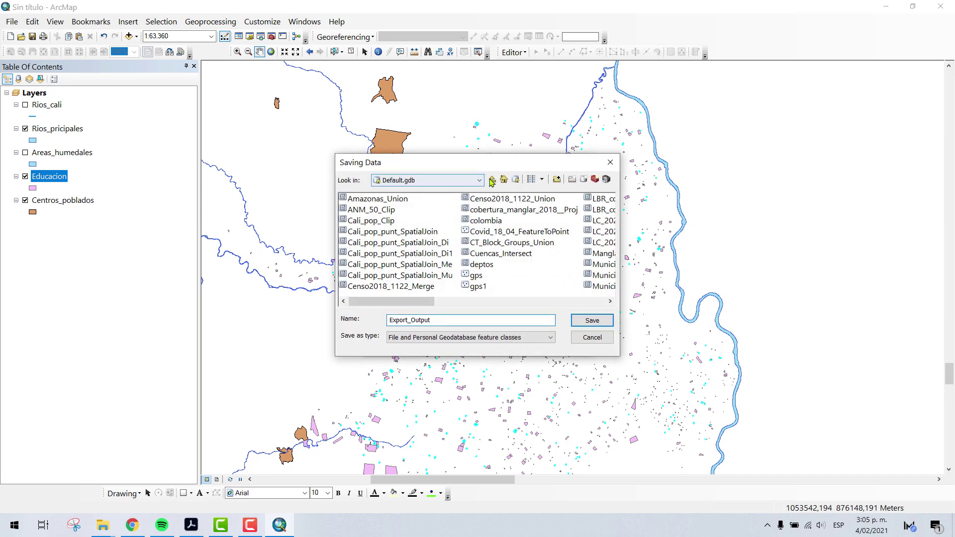
# Step: Browse to D:\00_Univalle\00_Materias\05_Sistemas de informacion Geografica\Sessiones\06) Analisis espacial vector\practica\Analisis\Analisis as the output folder
pyautogui.click(440, 182)
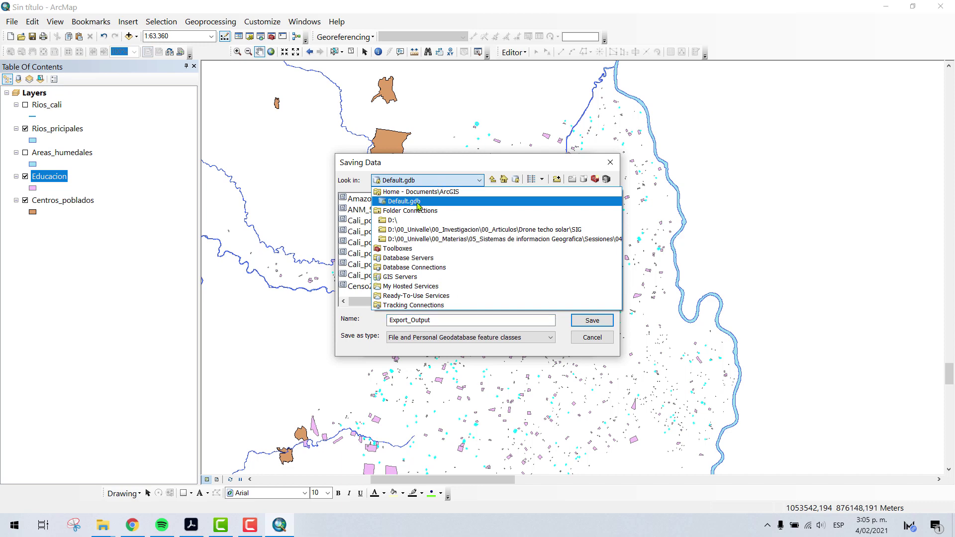
pyautogui.click(398, 220)
pyautogui.doubleClick(366, 211)
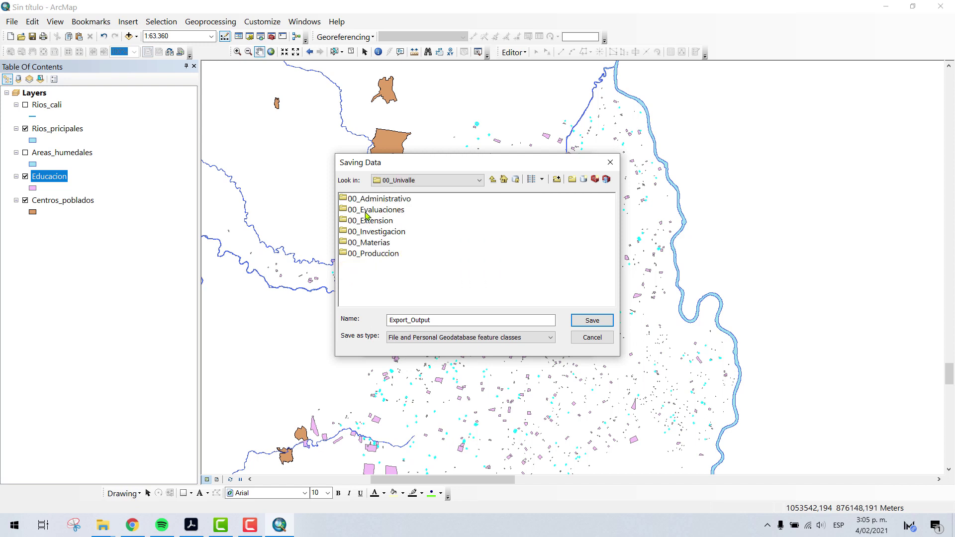
pyautogui.doubleClick(371, 243)
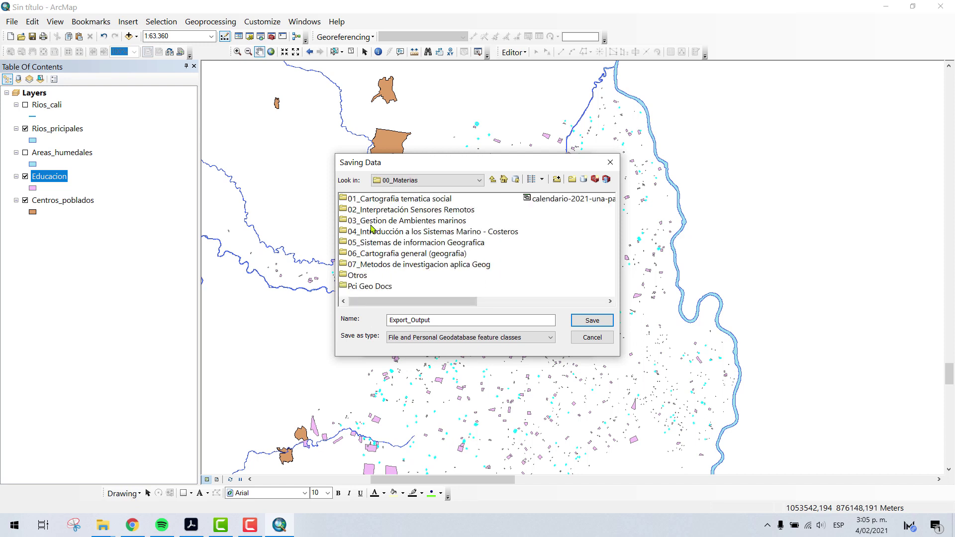
pyautogui.doubleClick(373, 242)
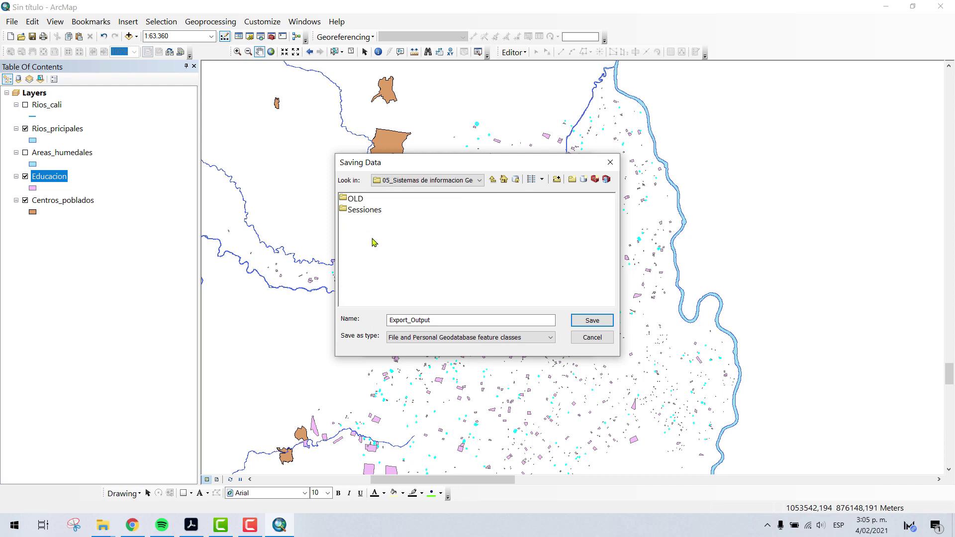
pyautogui.click(372, 211)
pyautogui.doubleClick(372, 211)
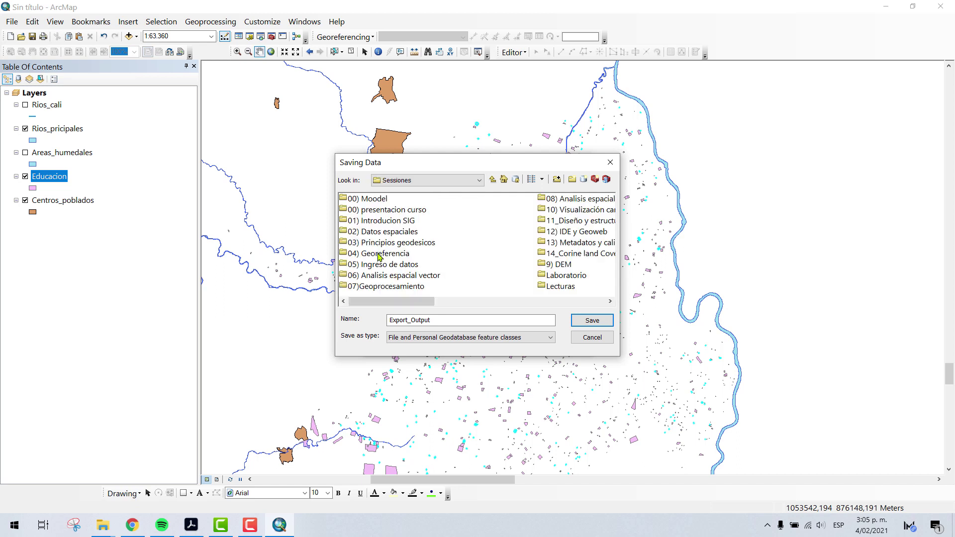
pyautogui.doubleClick(384, 276)
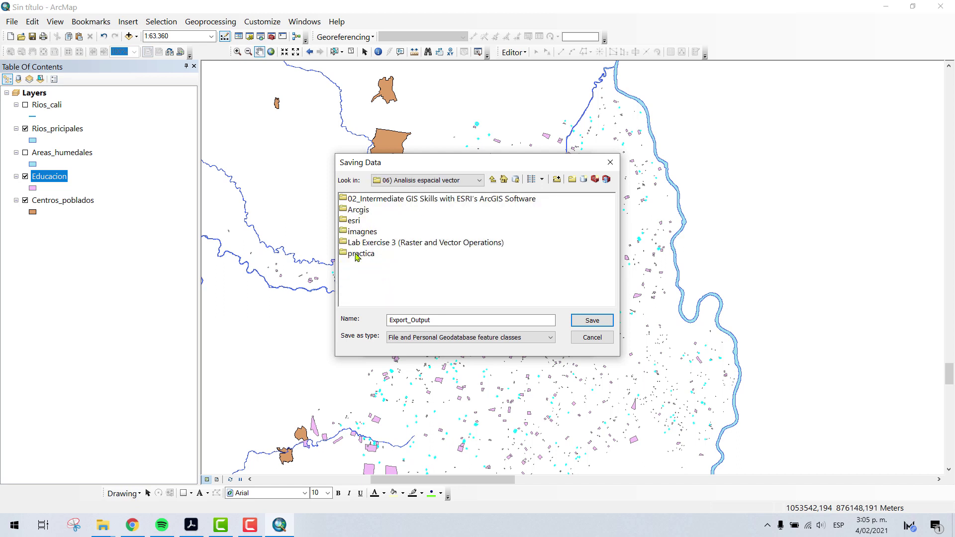
pyautogui.click(357, 255)
pyautogui.doubleClick(356, 255)
pyautogui.click(365, 200)
pyautogui.doubleClick(366, 199)
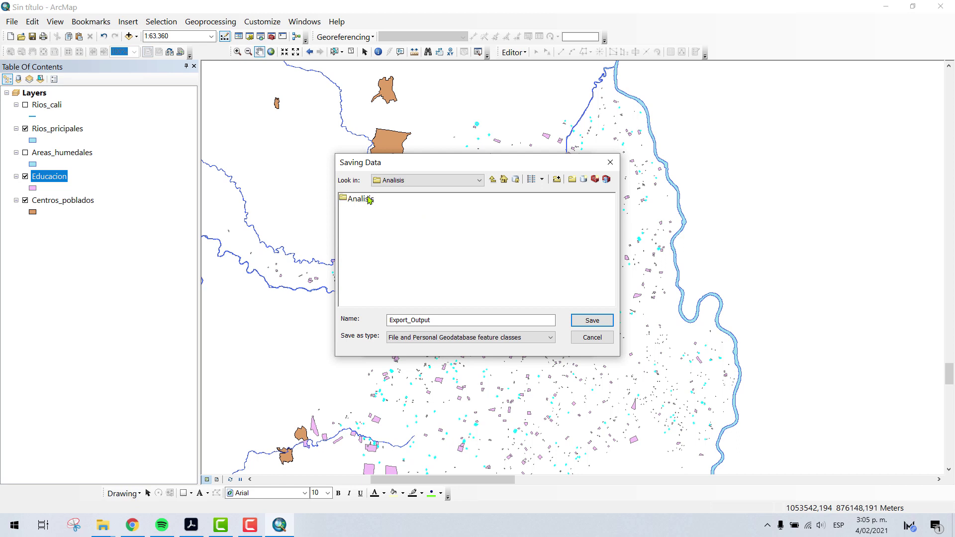
pyautogui.click(373, 198)
pyautogui.doubleClick(373, 199)
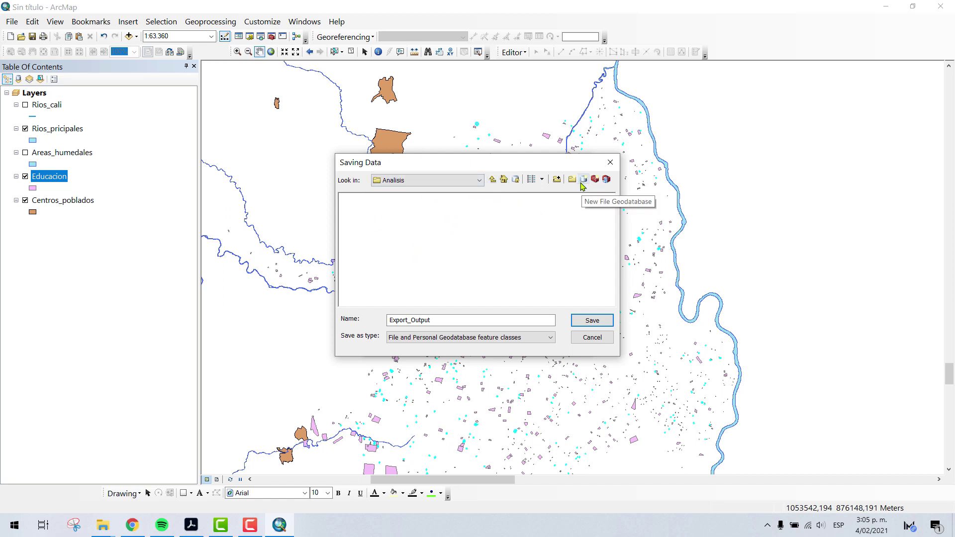
# Step: Export the selected preschools as a shapefile named Prescolar and add it to the map as a layer
pyautogui.click(464, 339)
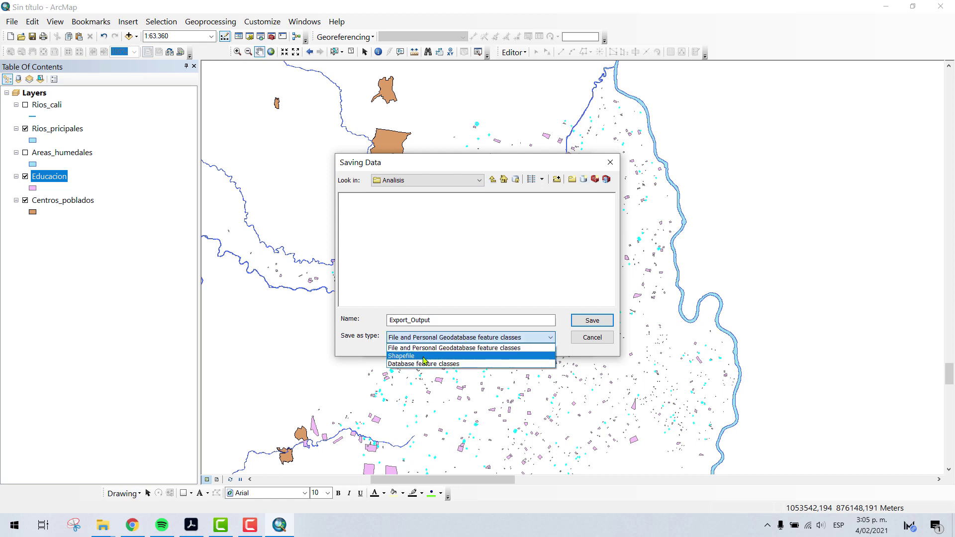
pyautogui.click(393, 356)
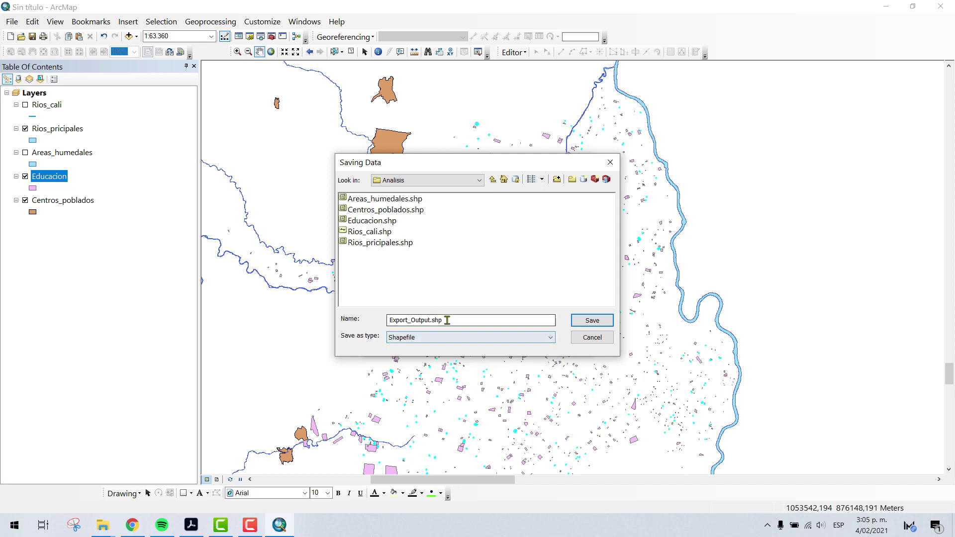
pyautogui.moveTo(455, 320); pyautogui.dragTo(334, 332)
pyautogui.write('Preescolar')
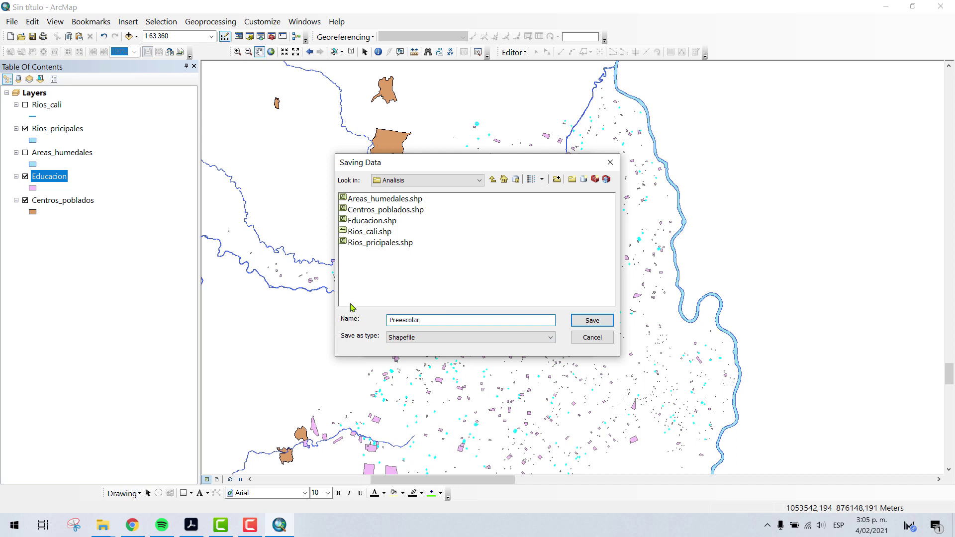
pyautogui.click(401, 320)
pyautogui.click(601, 323)
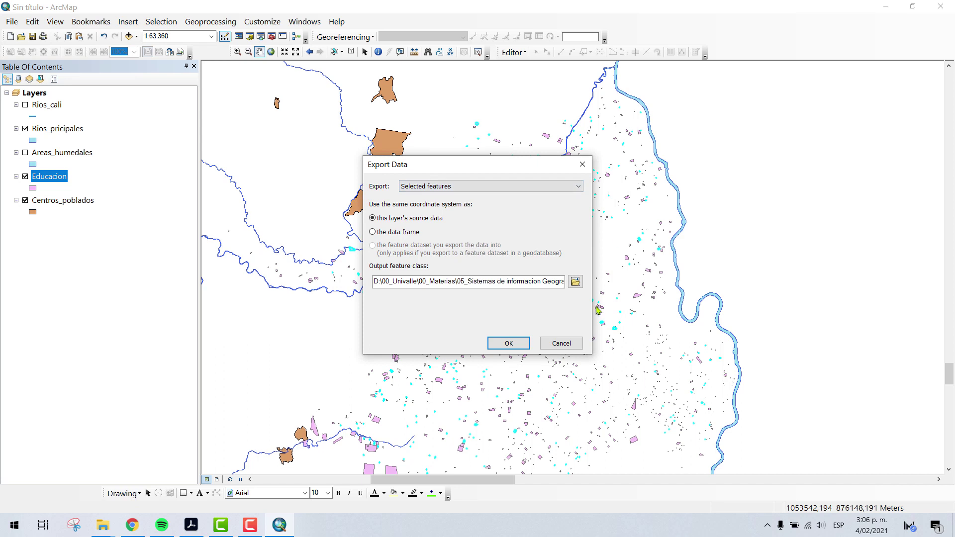
pyautogui.click(513, 347)
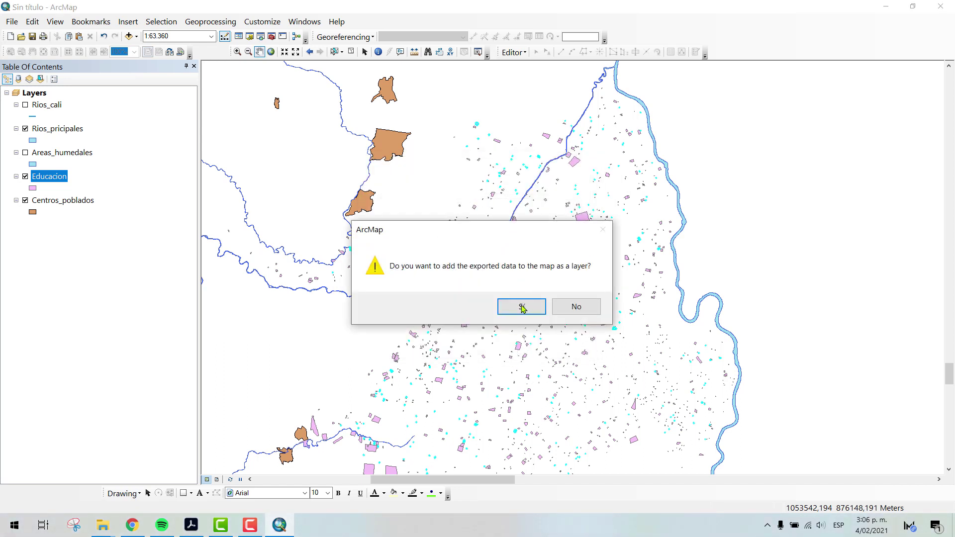
pyautogui.click(522, 308)
# Step: Hide the Educacion layer and give the Prescolar layer a solid red fill
pyautogui.click(26, 200)
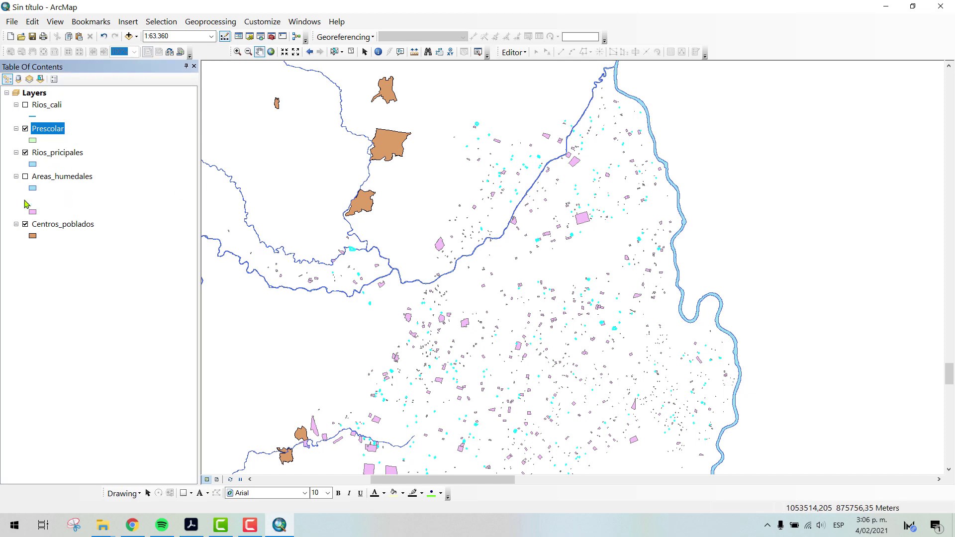
pyautogui.click(32, 141)
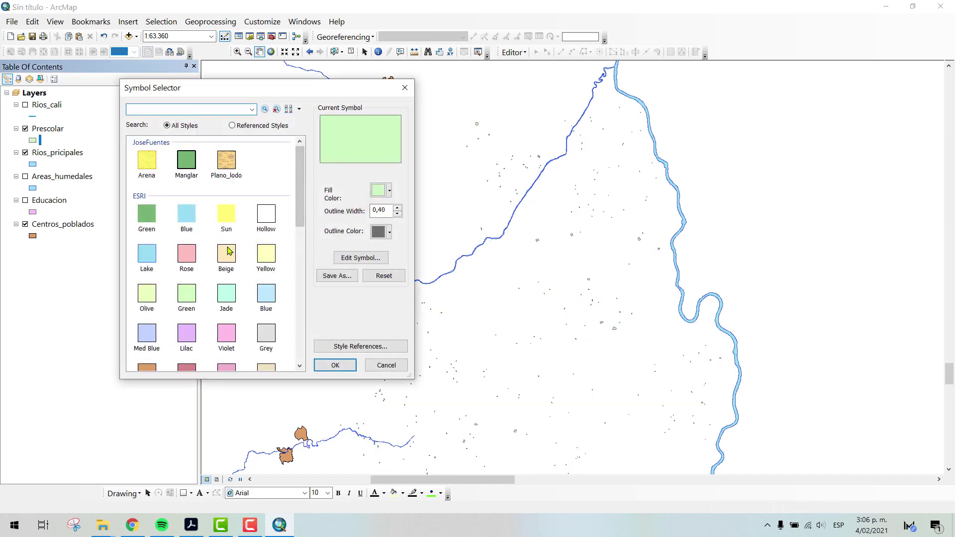
pyautogui.click(226, 253)
pyautogui.click(389, 190)
pyautogui.click(380, 244)
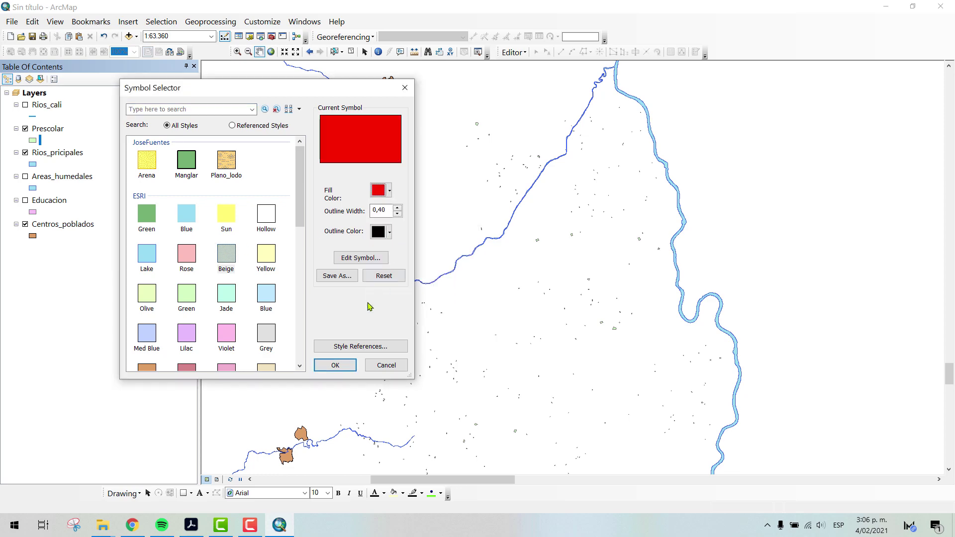
pyautogui.click(335, 365)
# Step: Identify the attributes of two larger preschool polygons in the Prescolar layer north of the river
pyautogui.moveTo(542, 433); pyautogui.dragTo(519, 232)
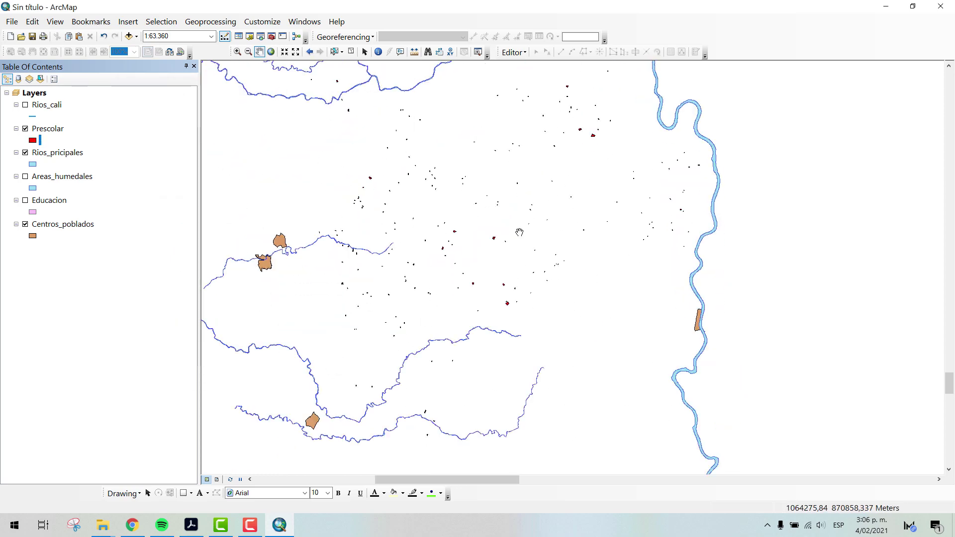
pyautogui.scroll(-4, 520, 232)
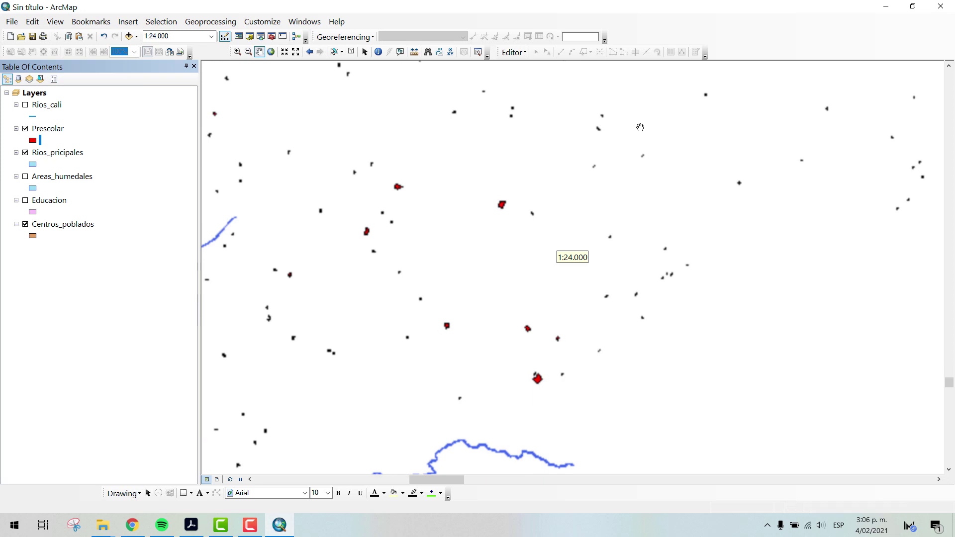
pyautogui.scroll(-2, 451, 226)
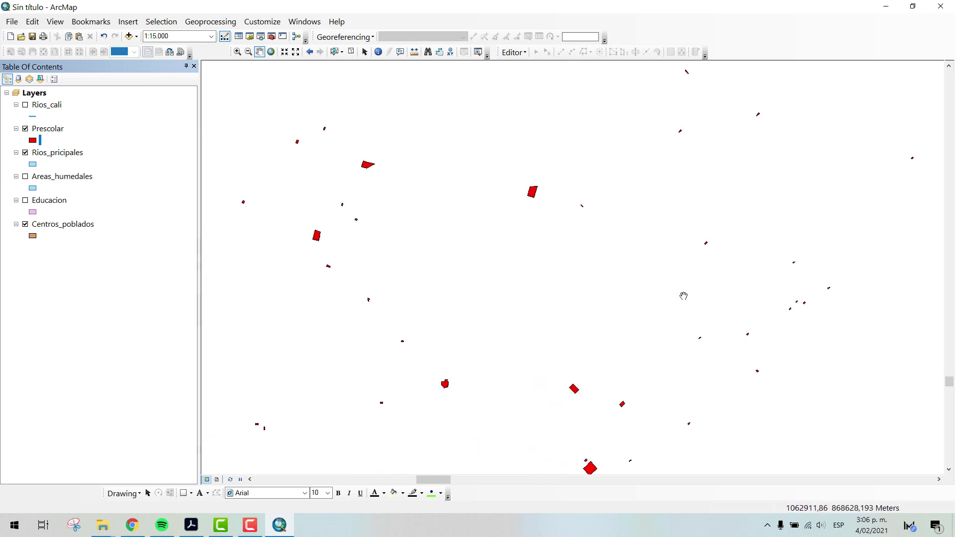
pyautogui.moveTo(684, 296); pyautogui.dragTo(567, 144)
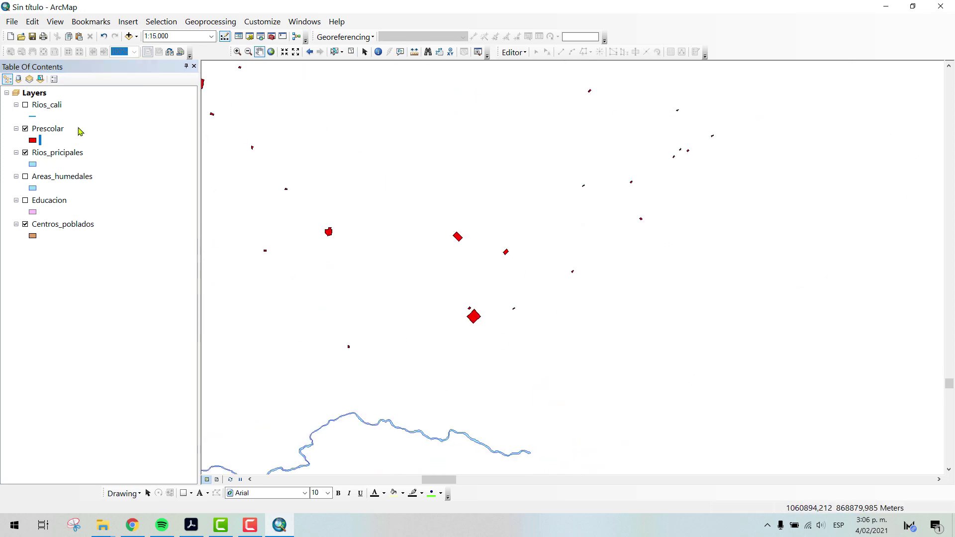
pyautogui.click(378, 52)
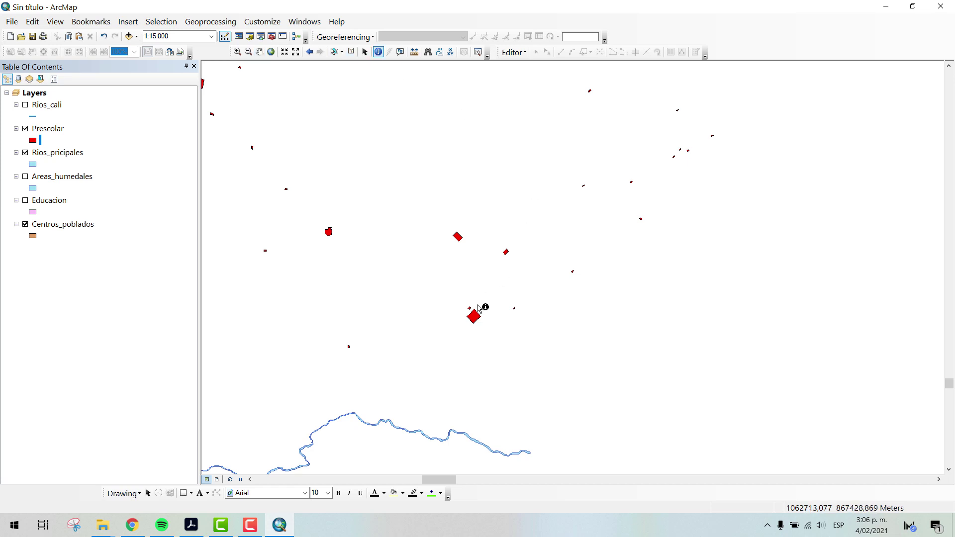
pyautogui.click(477, 319)
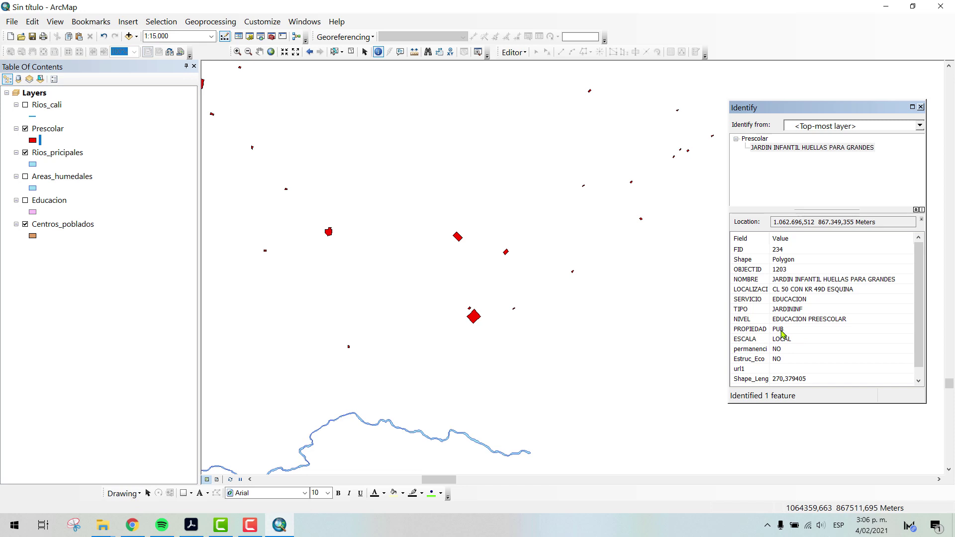
pyautogui.click(459, 238)
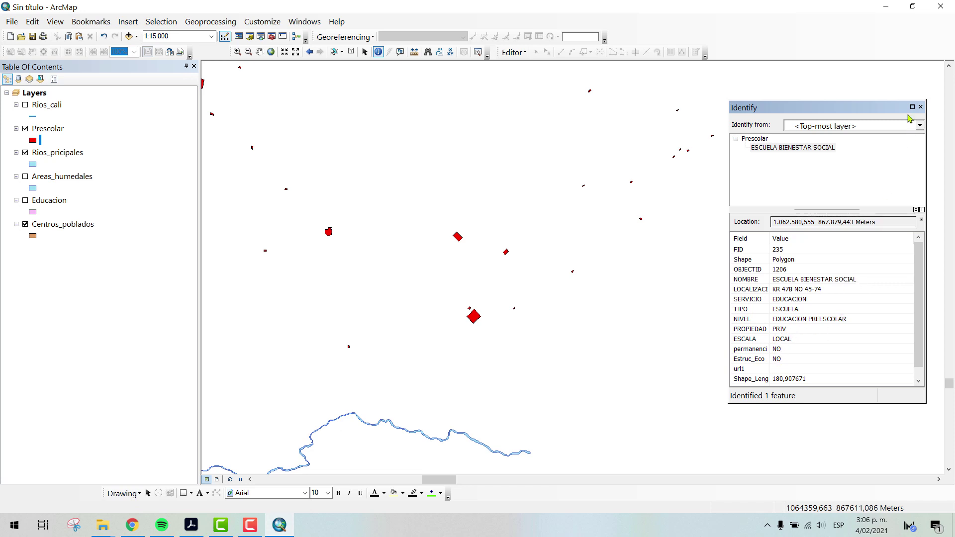
pyautogui.click(921, 107)
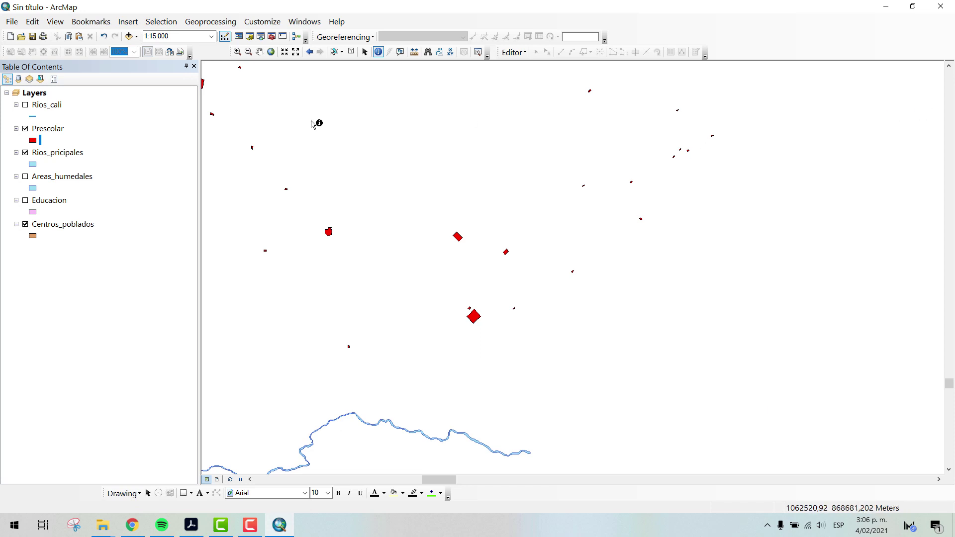
# Step: Examine how the preschool polygons of the Prescolar layer are distributed across the map
pyautogui.click(260, 52)
pyautogui.moveTo(358, 234); pyautogui.dragTo(541, 263)
pyautogui.scroll(3, 554, 229)
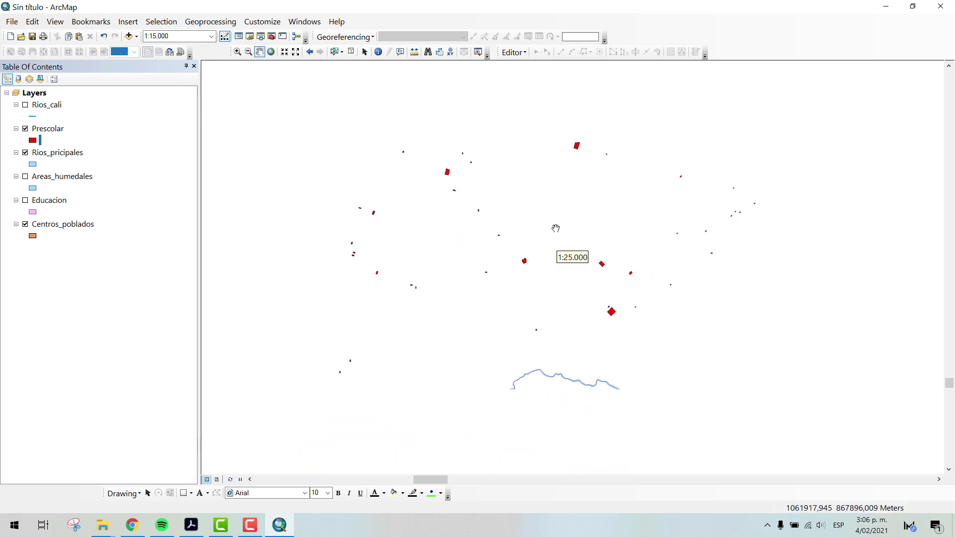
pyautogui.moveTo(514, 143); pyautogui.dragTo(539, 243)
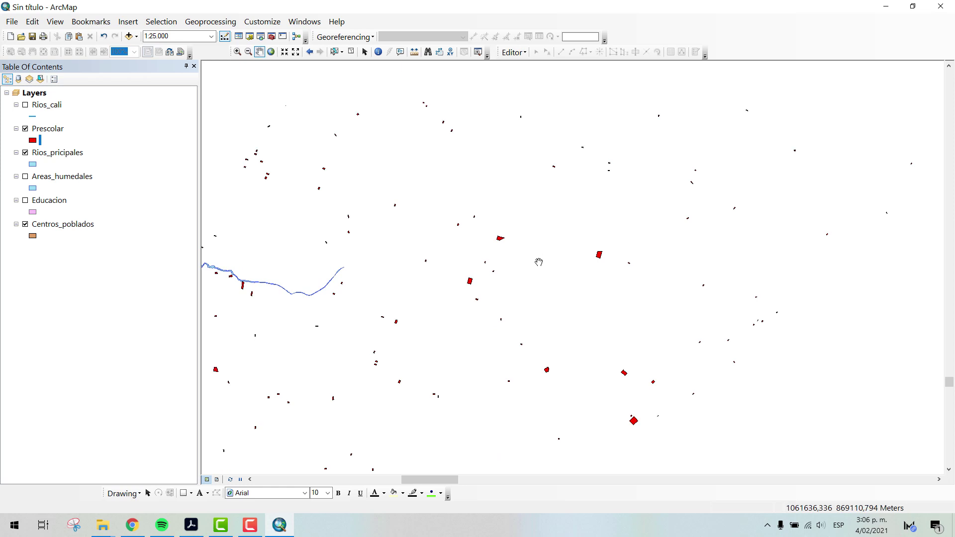
pyautogui.scroll(1, 539, 244)
pyautogui.moveTo(591, 178); pyautogui.dragTo(514, 155)
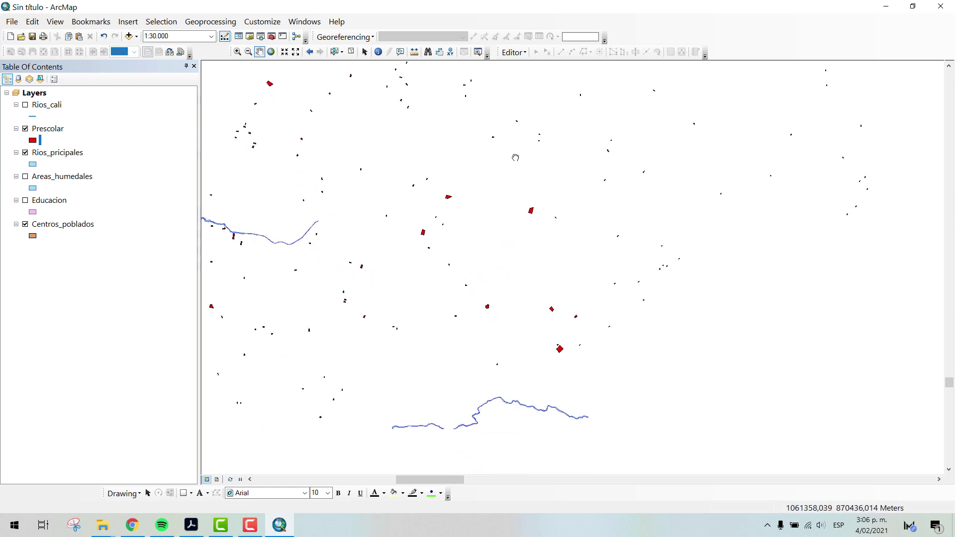
pyautogui.scroll(-1, 545, 274)
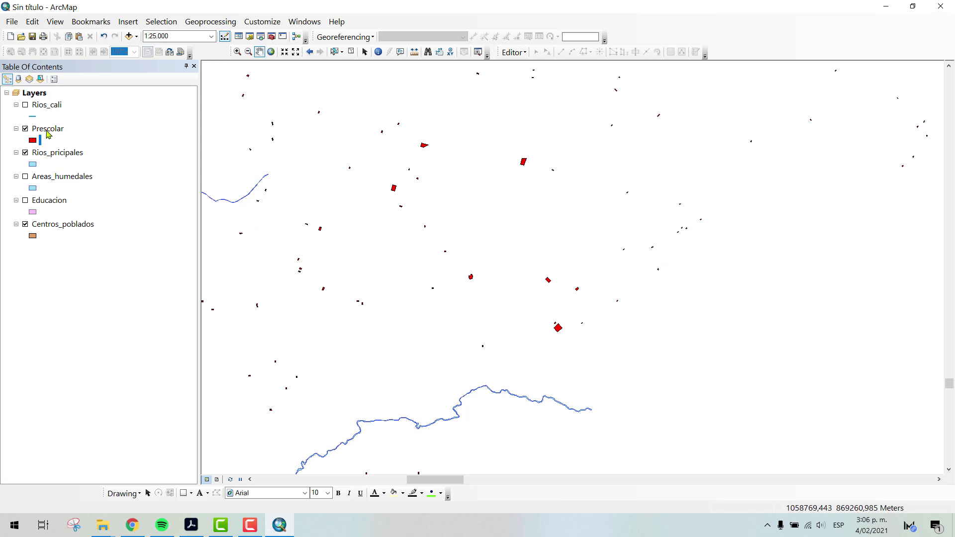
# Step: View the Prescolar layer's symbology properties and close them without changes
pyautogui.rightClick(47, 130)
pyautogui.click(94, 383)
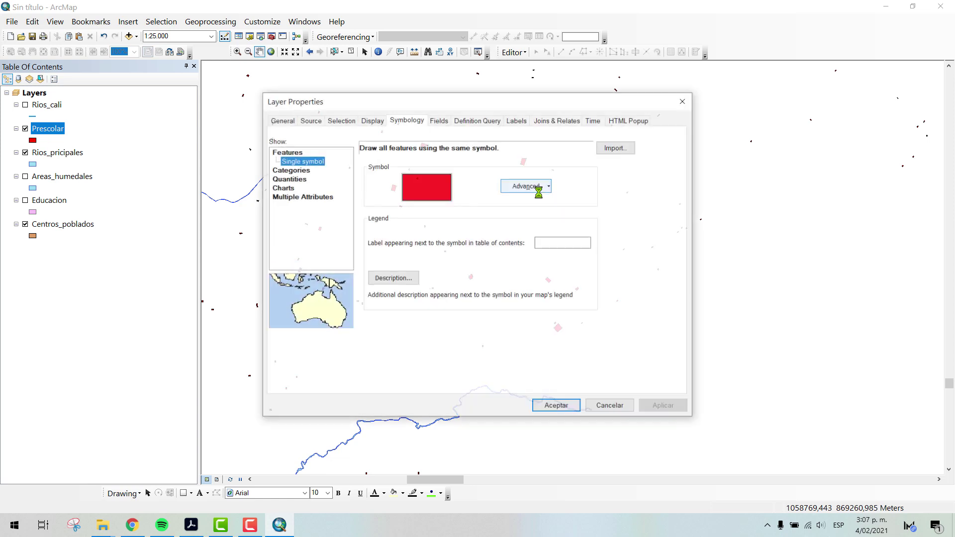
pyautogui.click(683, 100)
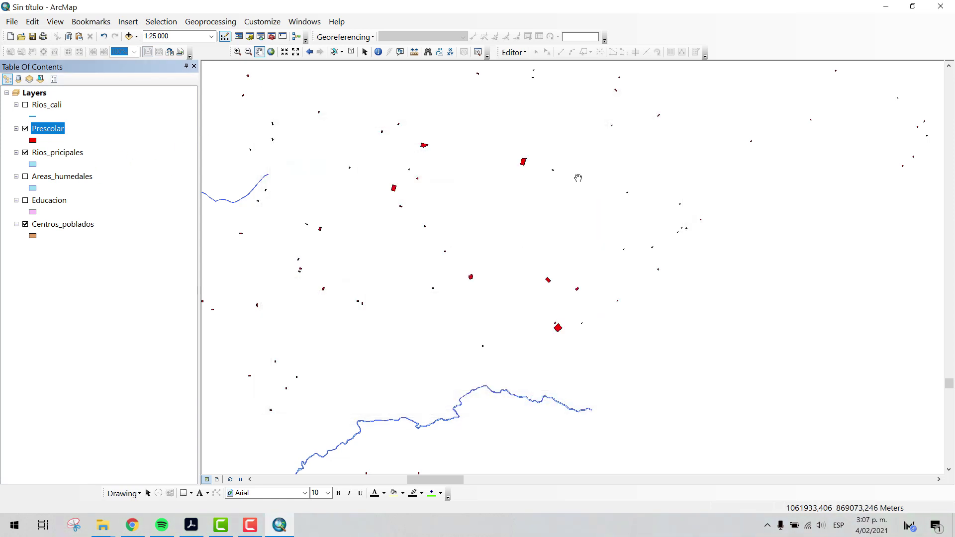
# Step: Turn on labels for the Prescolar layer, using the NOMBRE field as the label text for all features
pyautogui.rightClick(63, 129)
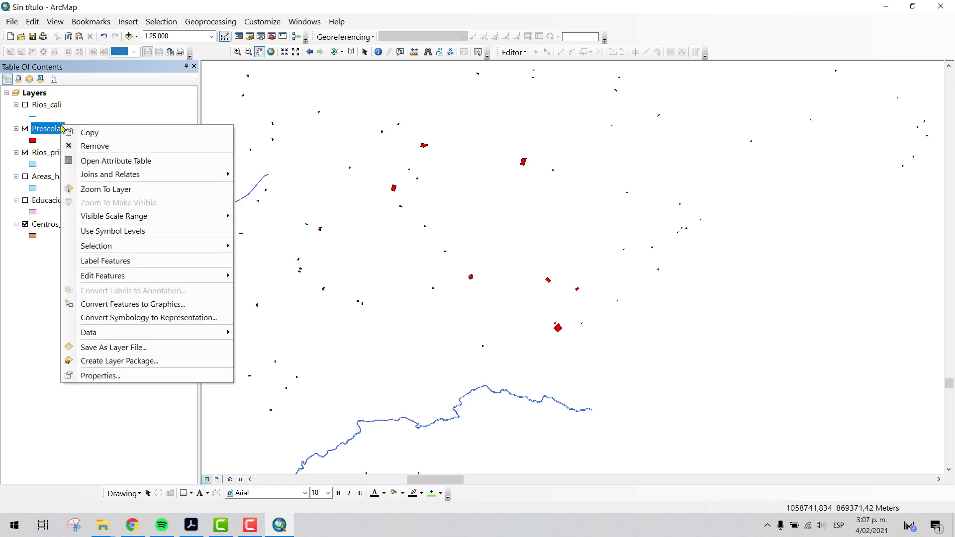
pyautogui.click(106, 377)
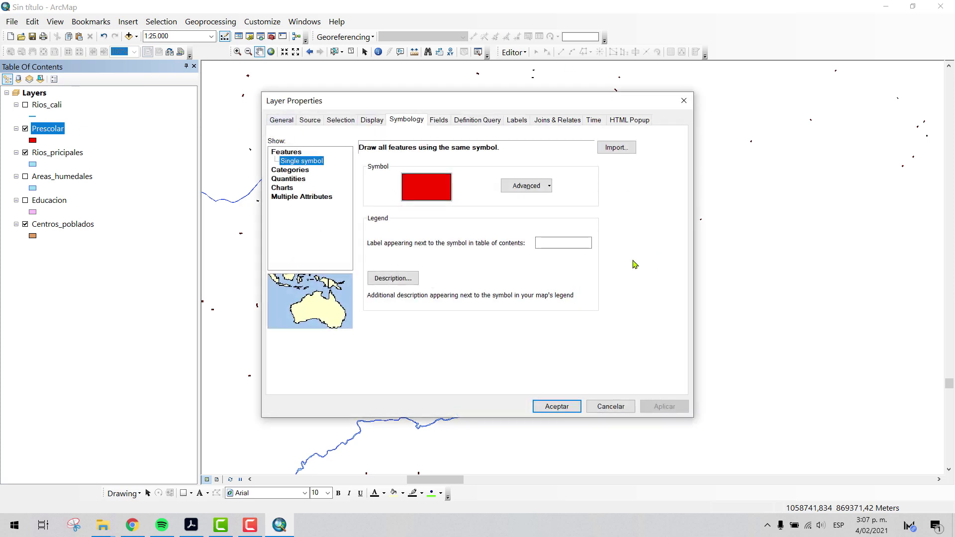
pyautogui.click(405, 123)
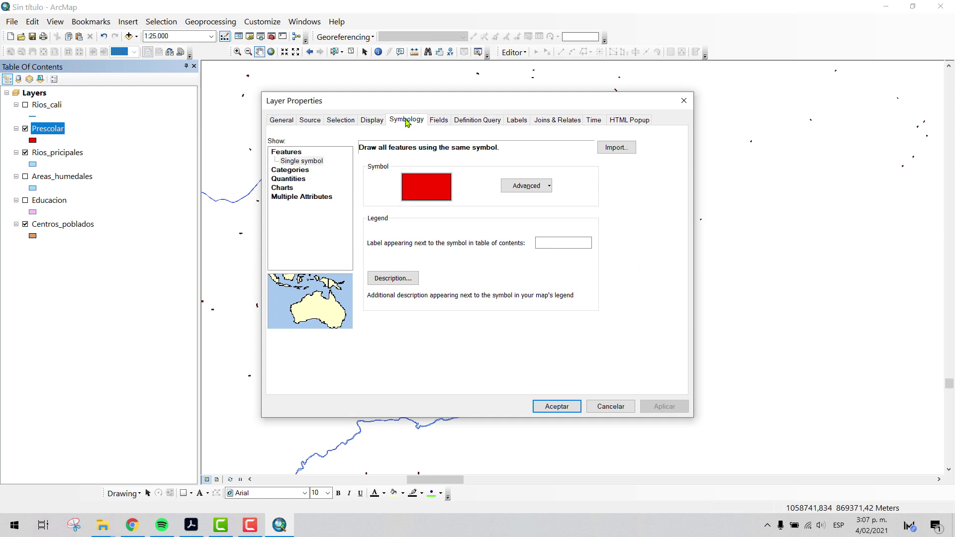
pyautogui.click(515, 122)
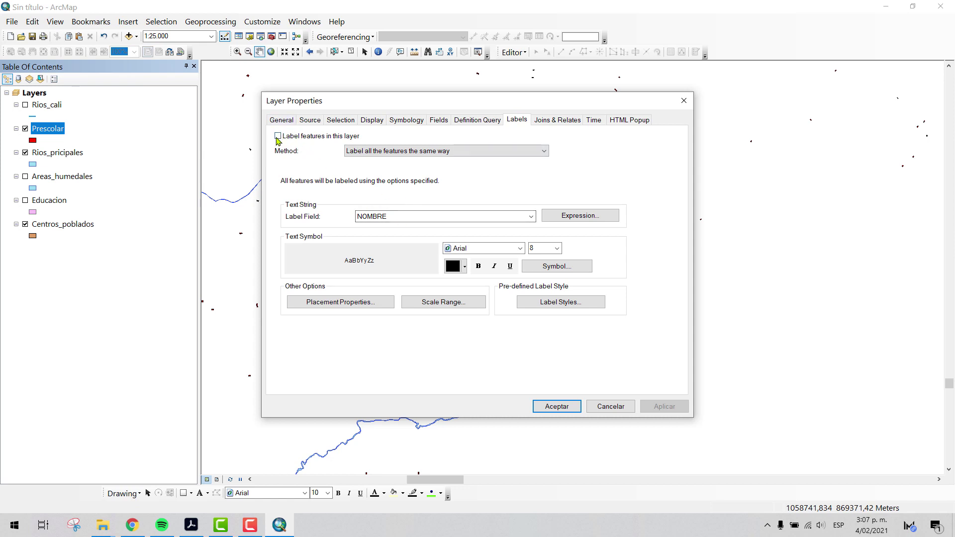
pyautogui.click(278, 136)
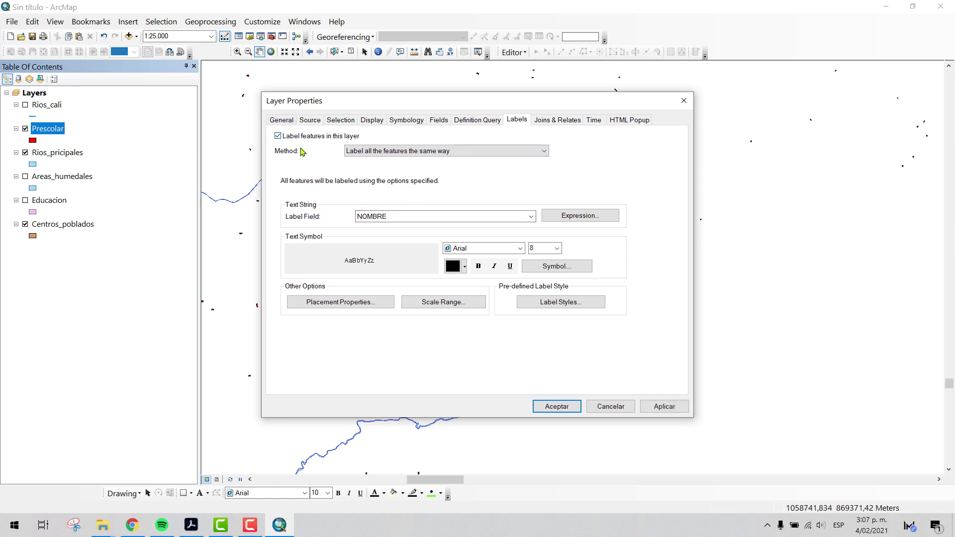
pyautogui.click(462, 219)
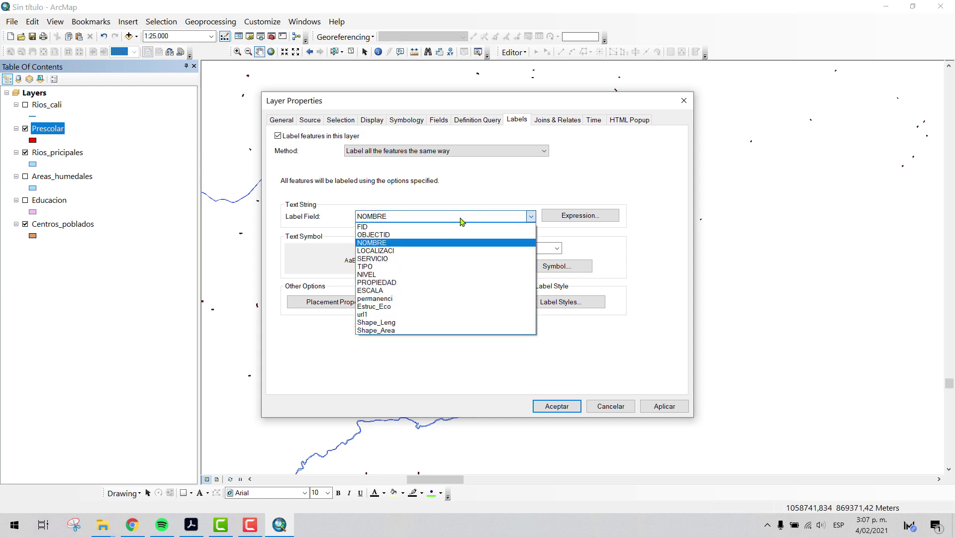
pyautogui.click(461, 220)
pyautogui.click(438, 218)
pyautogui.click(385, 244)
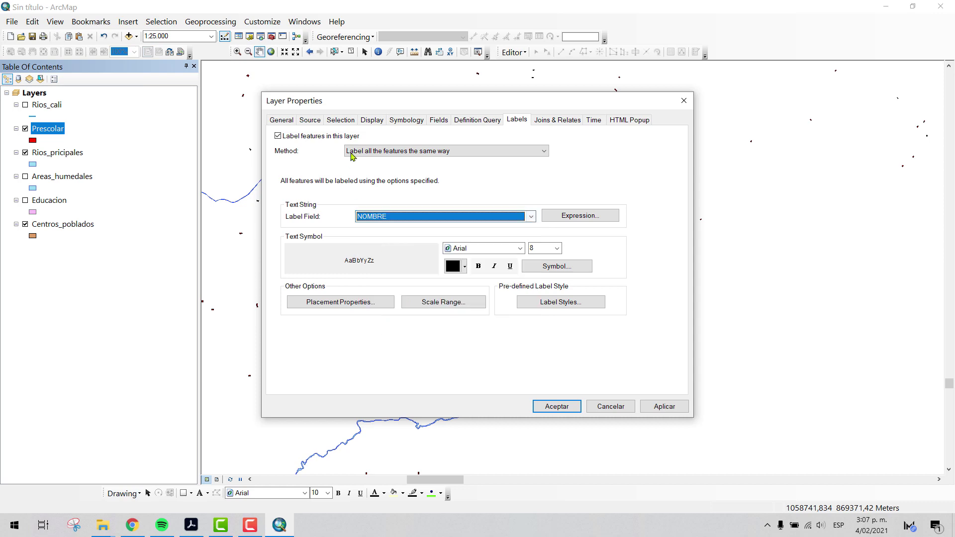
pyautogui.click(570, 408)
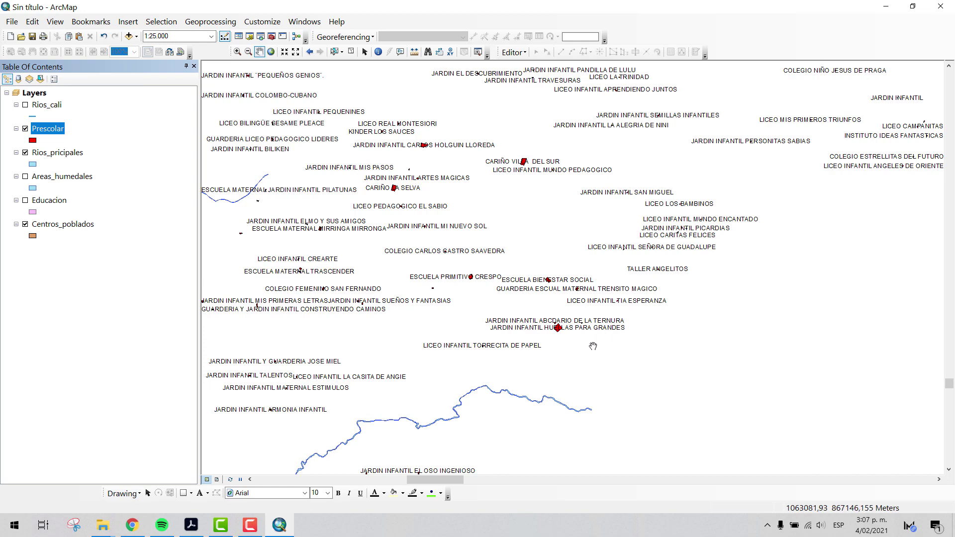
# Step: Examine the preschool name labels around the large polygon north of the river at several map scales
pyautogui.scroll(-4, 593, 346)
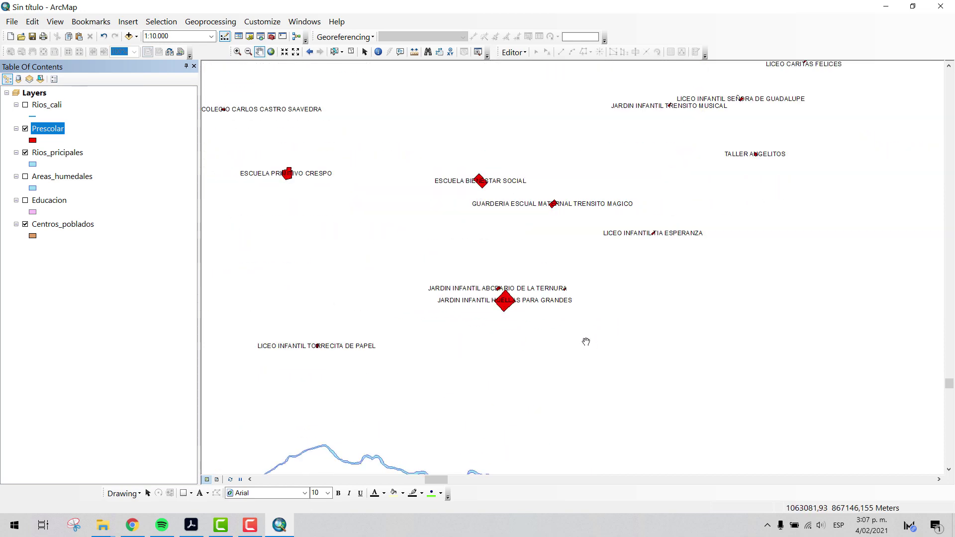
pyautogui.scroll(-2, 483, 241)
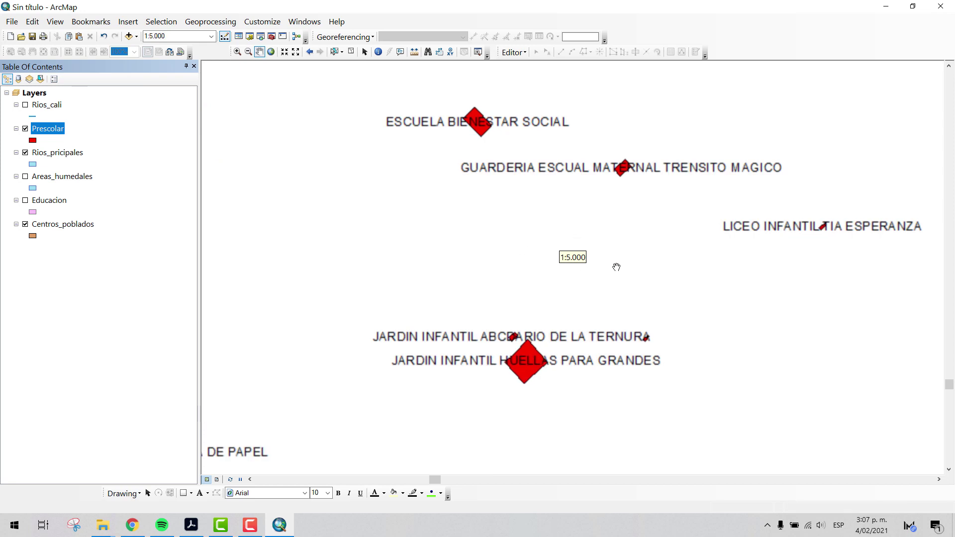
pyautogui.scroll(-2, 616, 246)
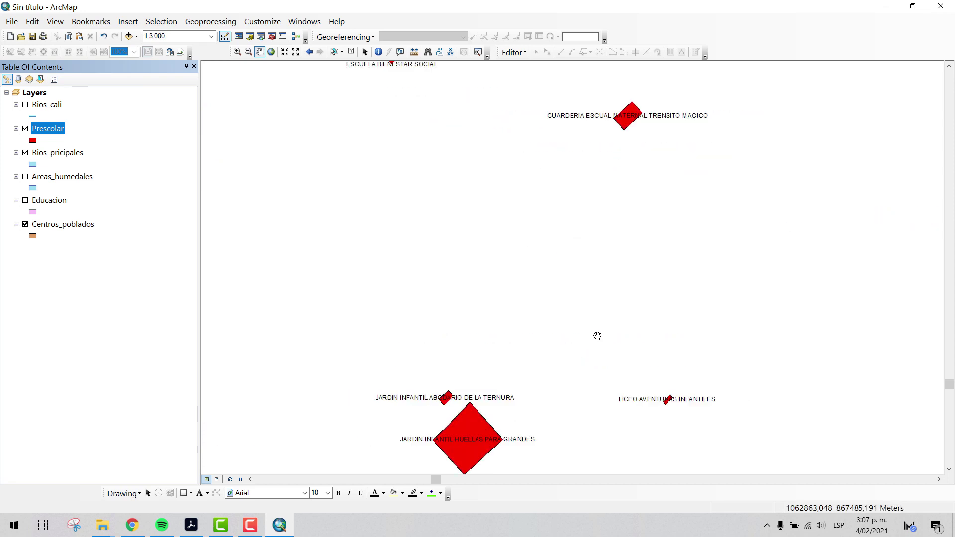
pyautogui.moveTo(597, 335); pyautogui.dragTo(576, 199)
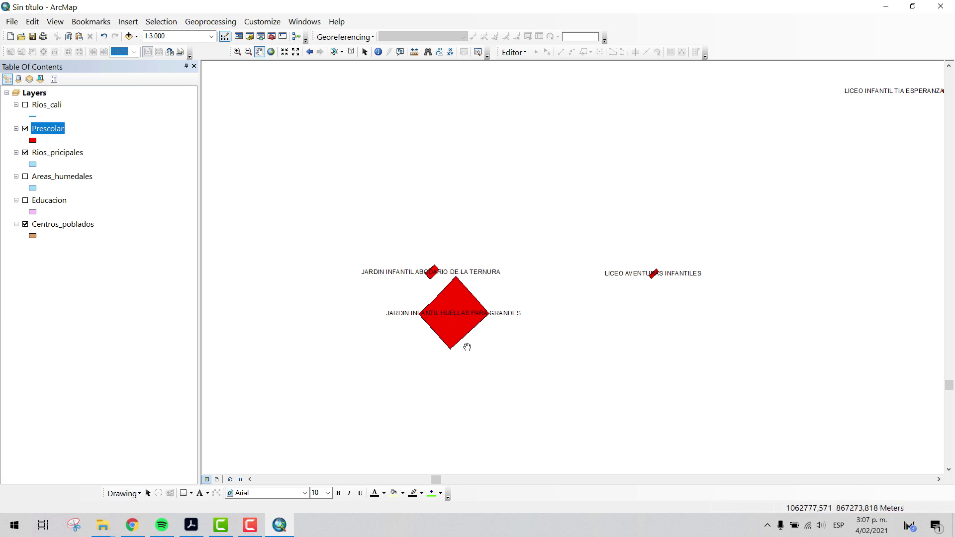
pyautogui.scroll(-2, 524, 334)
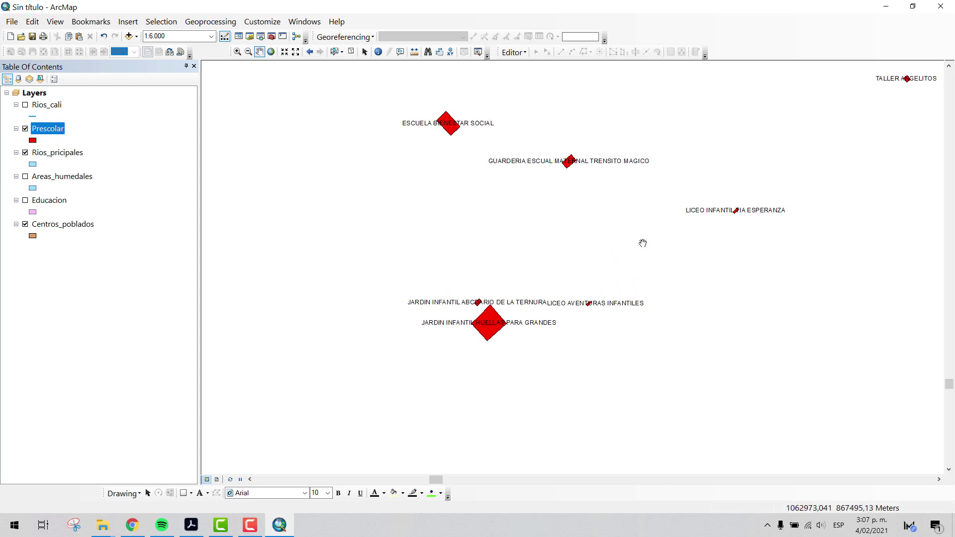
pyautogui.scroll(-1, 576, 273)
pyautogui.scroll(-1, 624, 293)
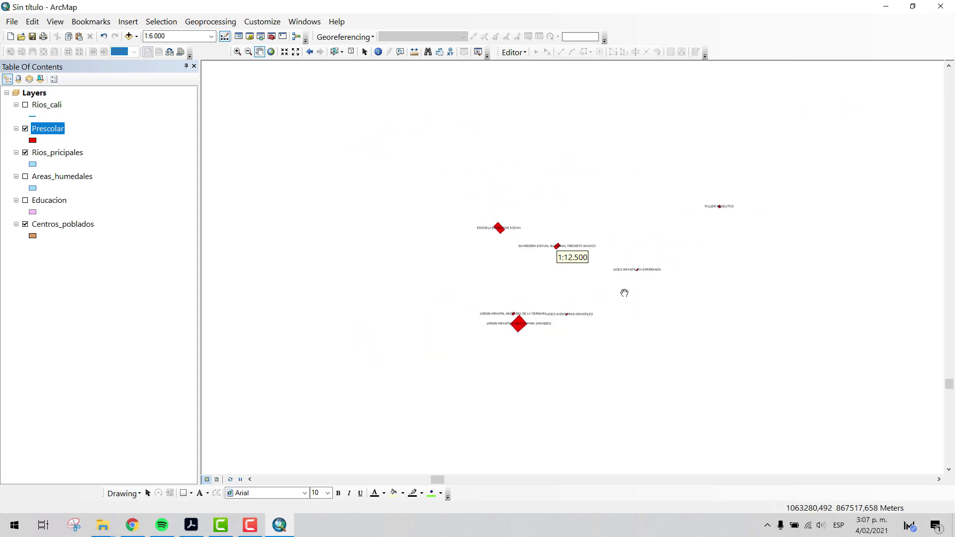
pyautogui.scroll(-1, 625, 293)
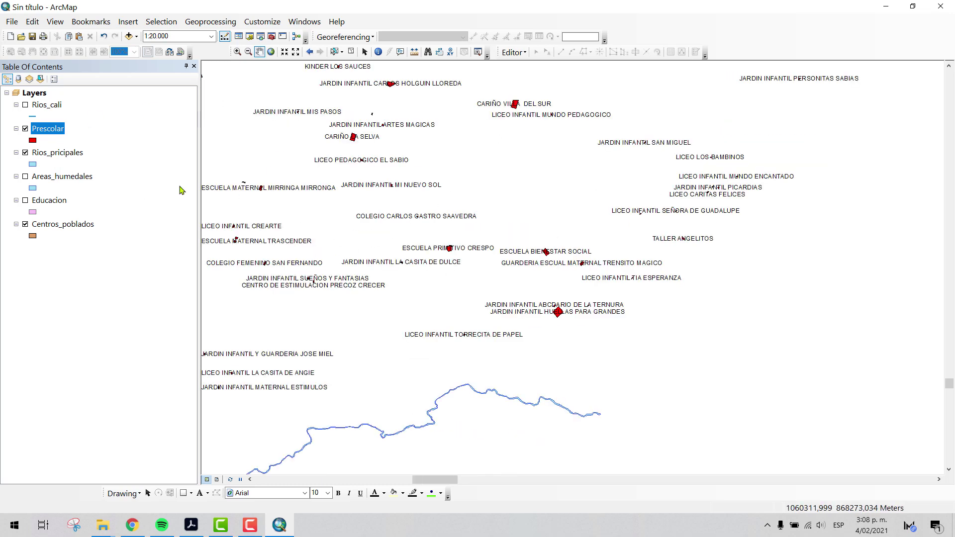
# Step: Reopen the Prescolar layer's label settings and apply the predefined Cartographer text symbol to the labels
pyautogui.rightClick(39, 132)
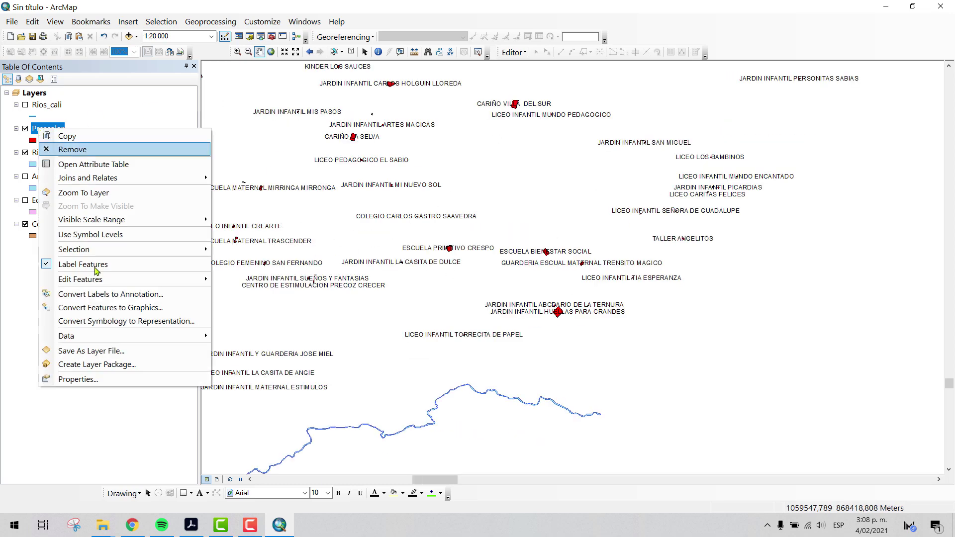
pyautogui.click(102, 379)
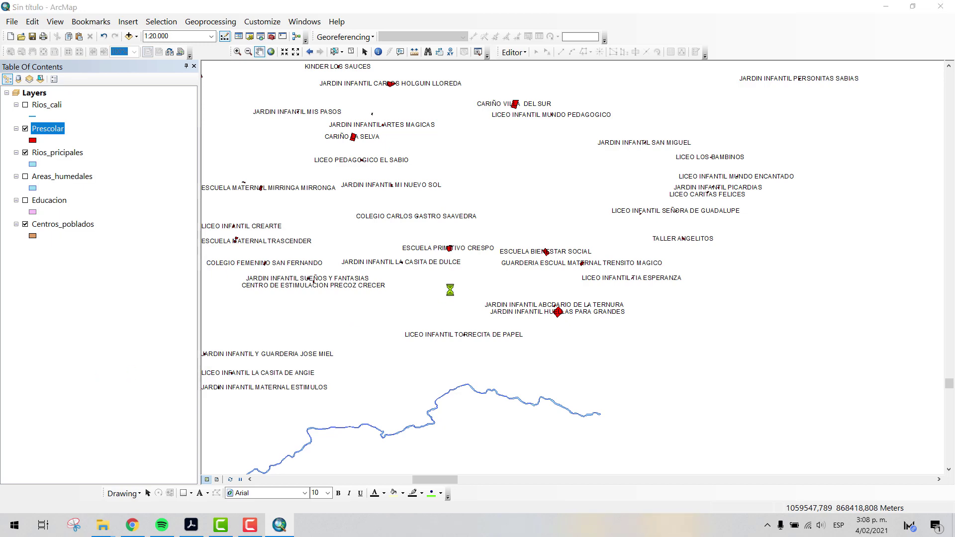
pyautogui.moveTo(461, 96); pyautogui.dragTo(232, 44)
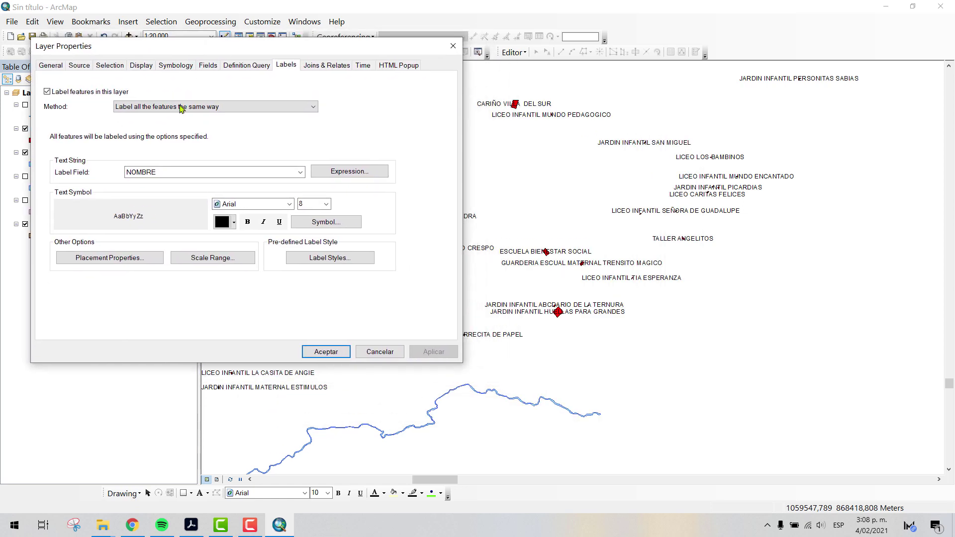
pyautogui.click(327, 226)
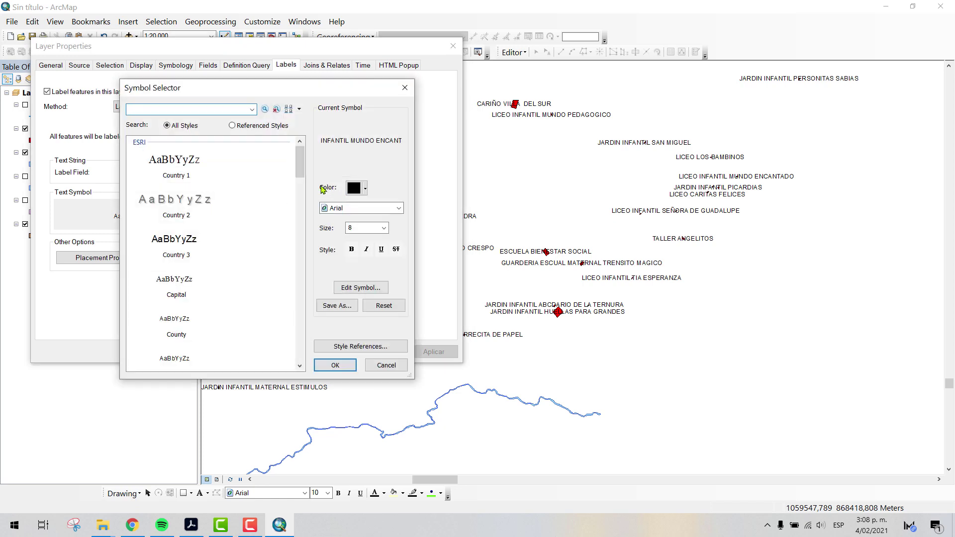
pyautogui.moveTo(299, 171); pyautogui.dragTo(298, 271)
pyautogui.scroll(-6, 172, 256)
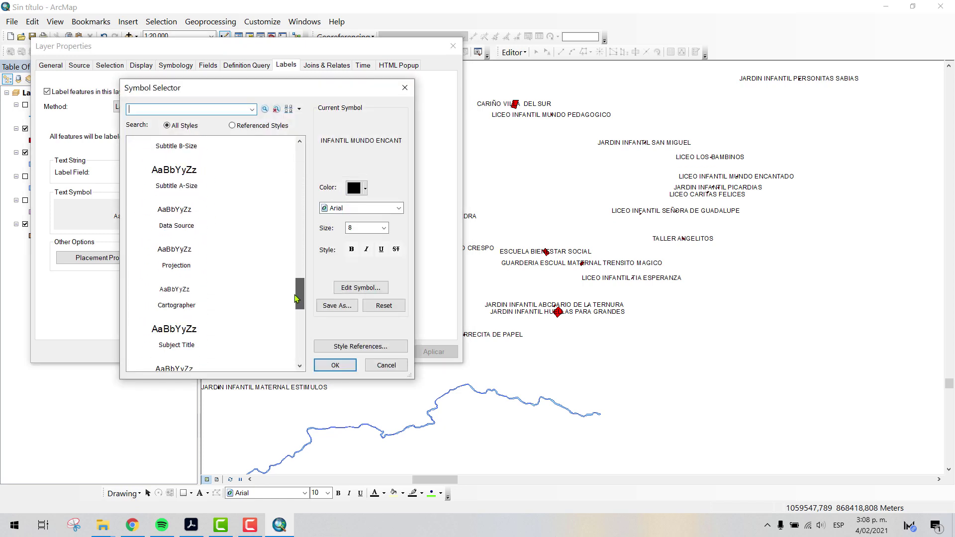
pyautogui.click(172, 256)
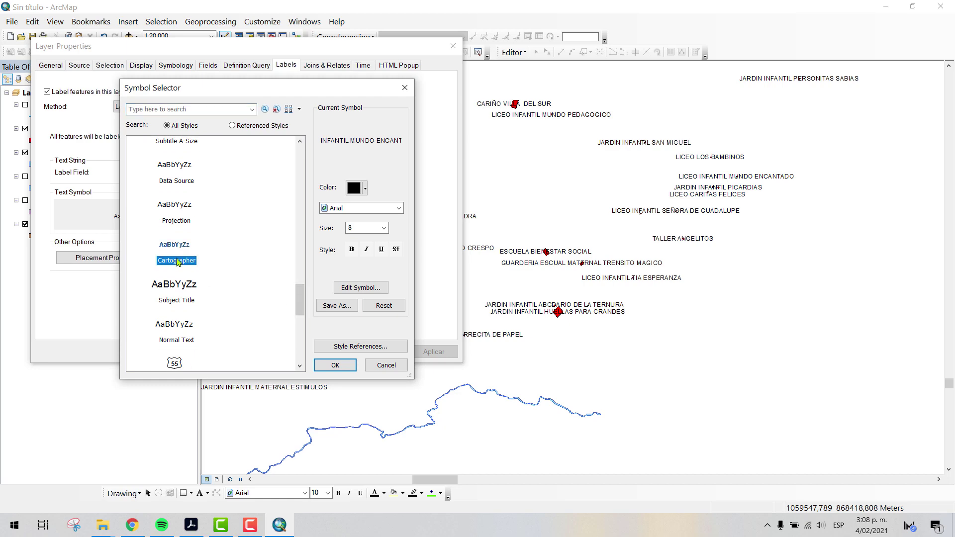
pyautogui.click(336, 365)
pyautogui.click(429, 353)
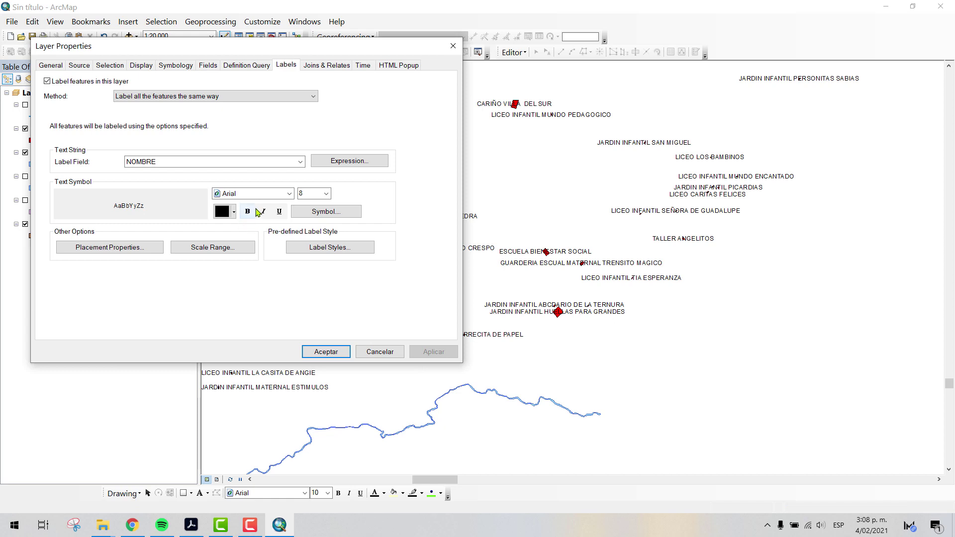
# Step: Color the Prescolar labels light blue, make them bold, and try italics before switching italics off
pyautogui.click(234, 213)
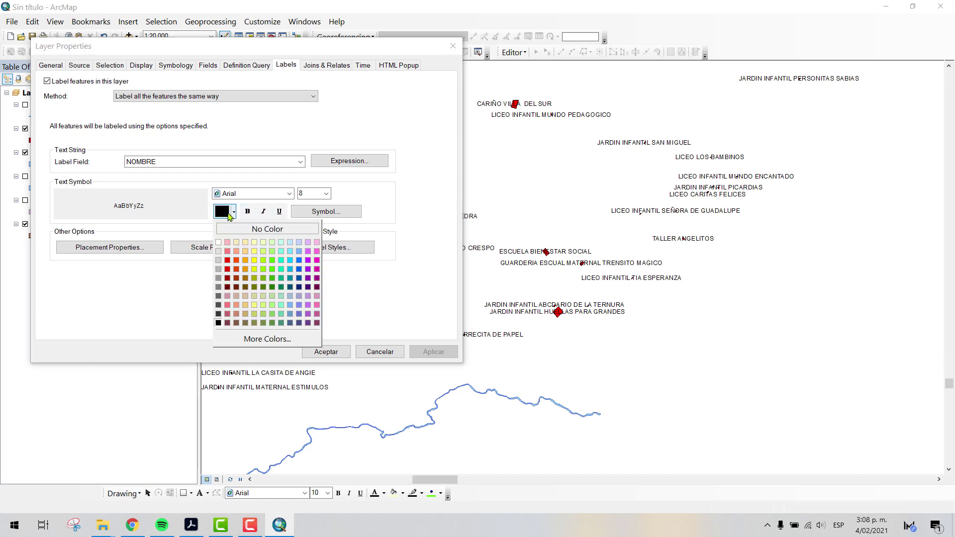
pyautogui.click(292, 262)
pyautogui.click(434, 352)
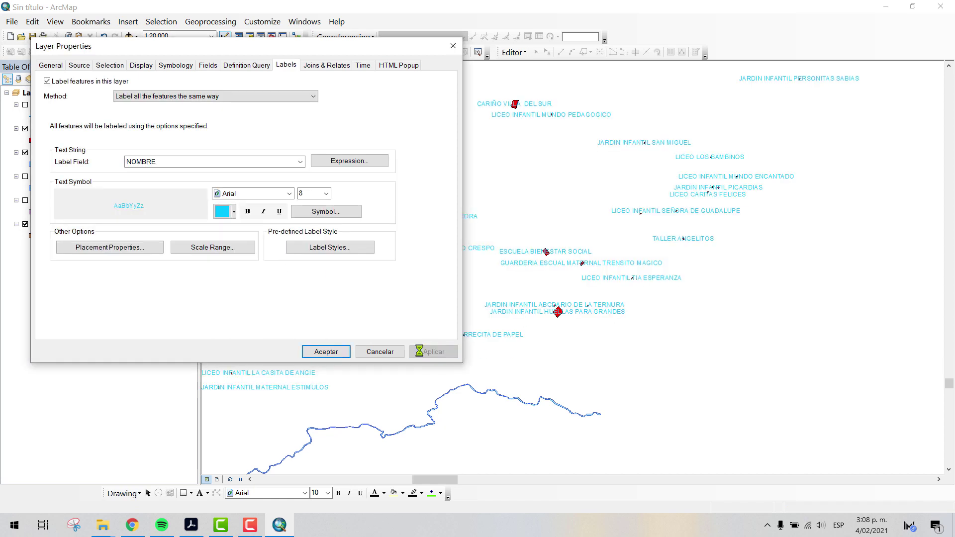
pyautogui.click(247, 211)
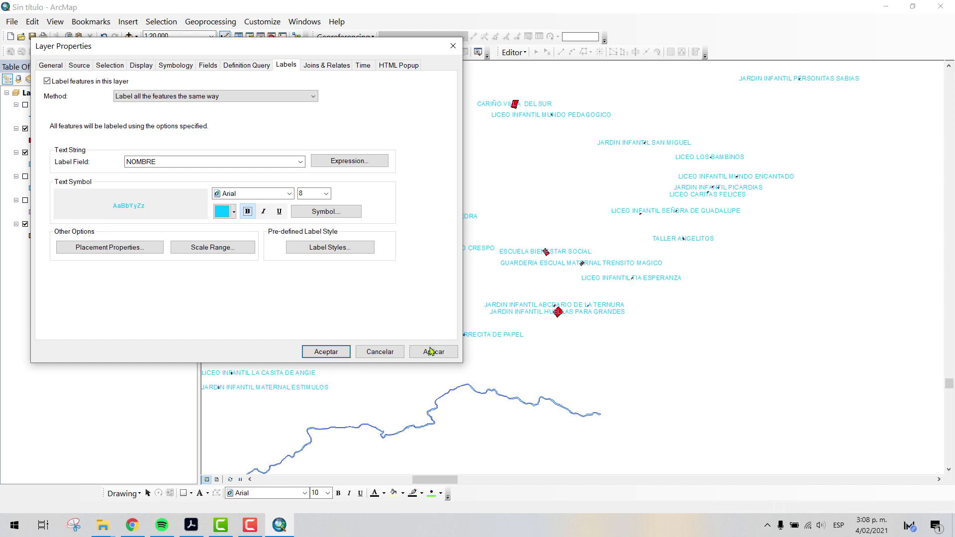
pyautogui.click(433, 352)
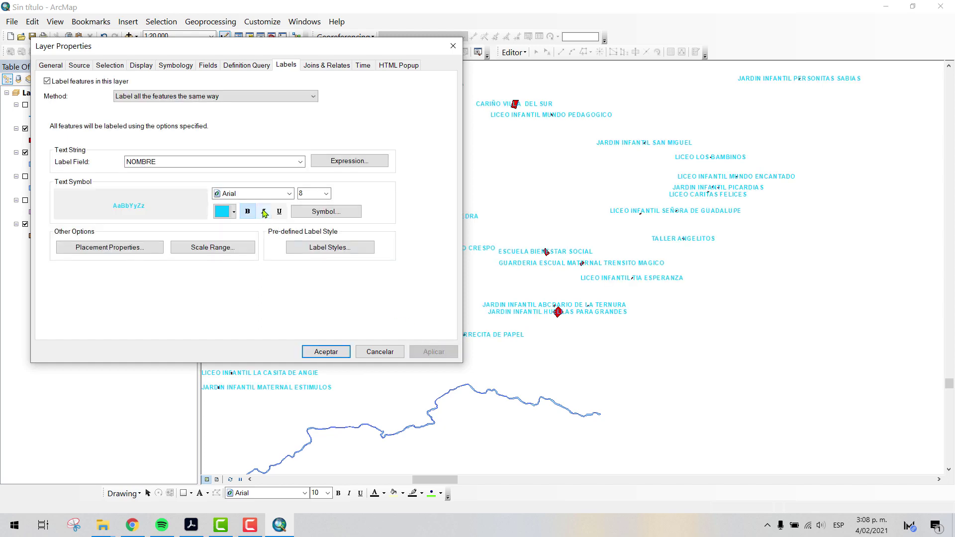
pyautogui.click(264, 211)
pyautogui.click(433, 353)
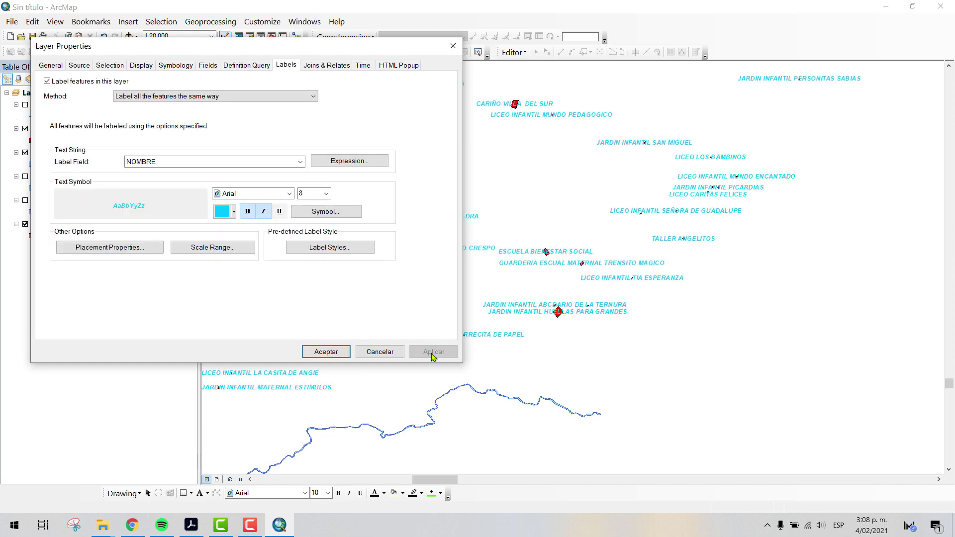
pyautogui.click(262, 211)
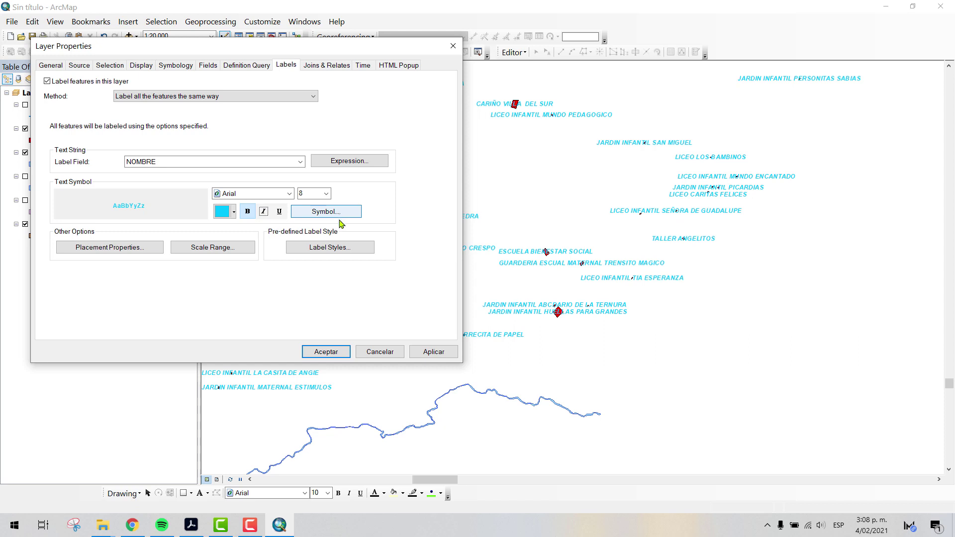
# Step: Apply the predefined Banner label style to the Prescolar layer's labels
pyautogui.click(333, 252)
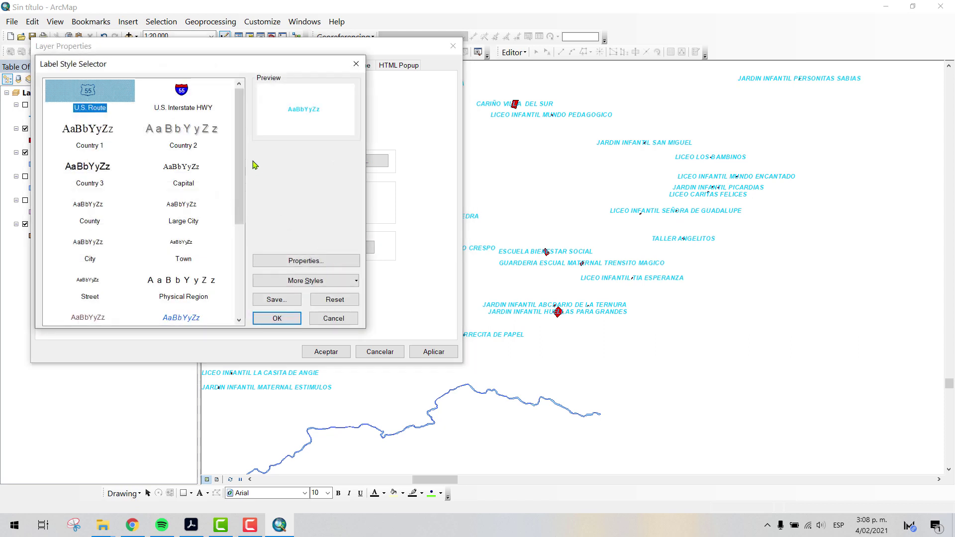
pyautogui.scroll(-1, 240, 139)
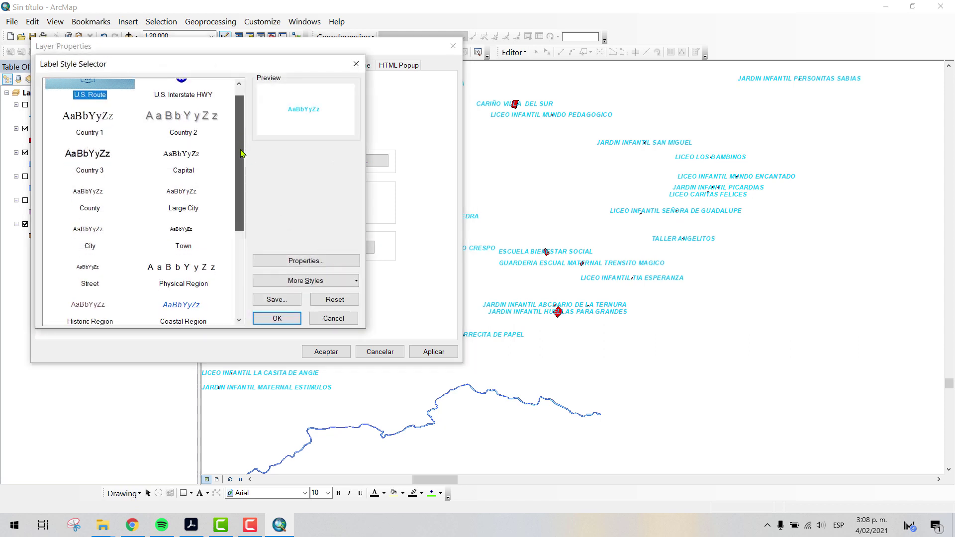
pyautogui.scroll(1, 246, 120)
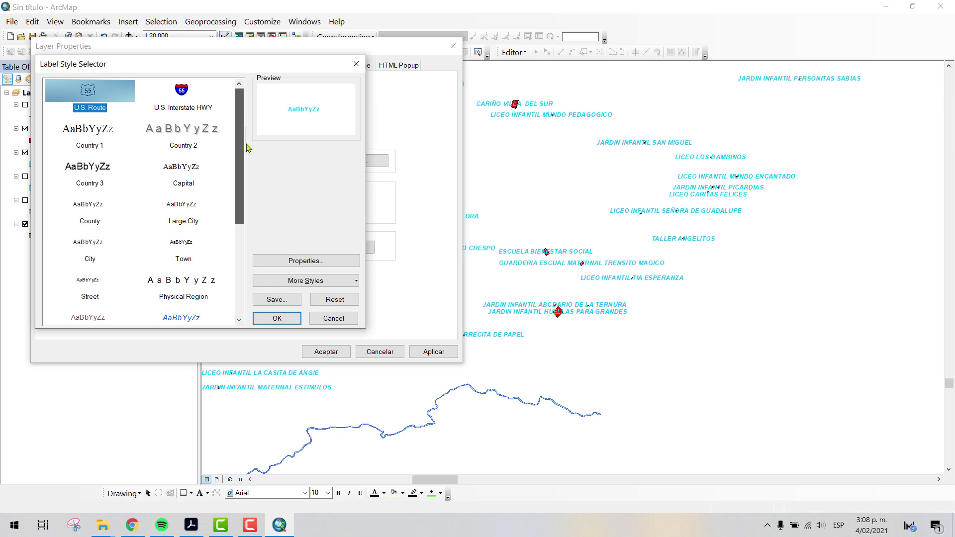
pyautogui.moveTo(247, 145)
pyautogui.mouseDown()
pyautogui.moveTo(249, 224)
pyautogui.moveTo(242, 133)
pyautogui.mouseUp()
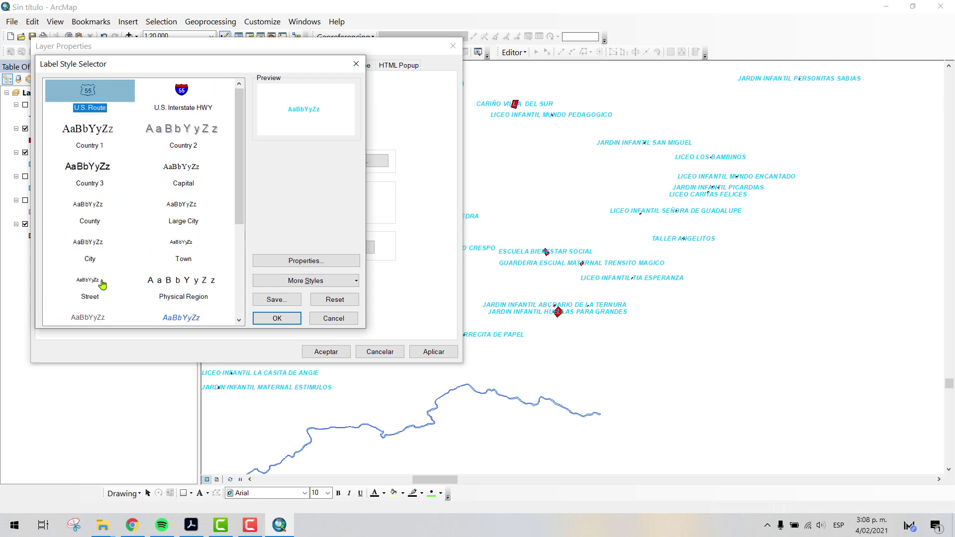
pyautogui.scroll(-5, 102, 284)
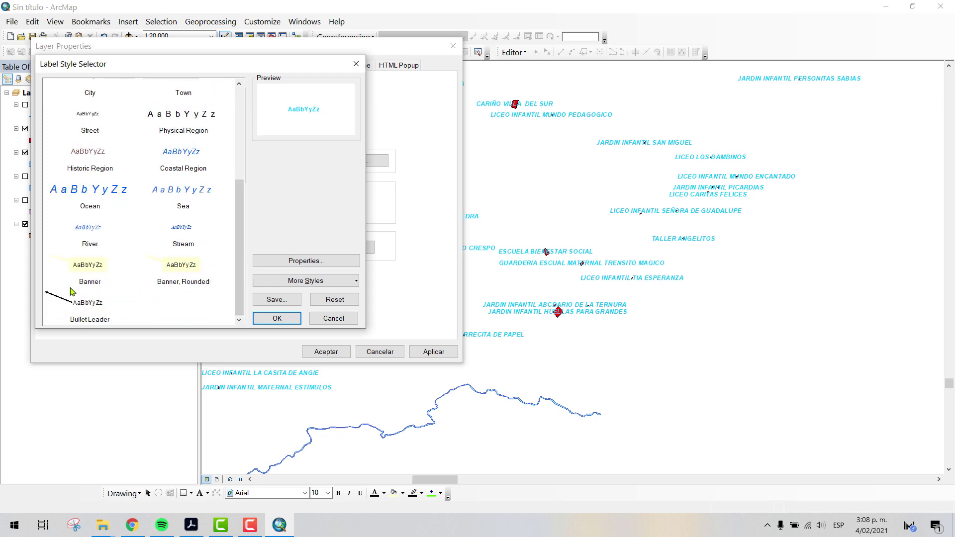
pyautogui.click(90, 266)
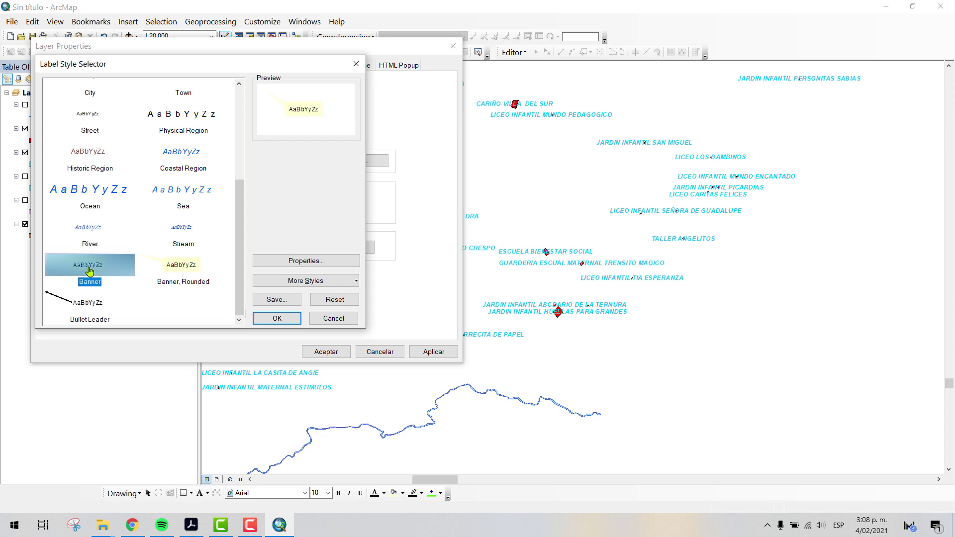
pyautogui.click(278, 318)
pyautogui.click(427, 352)
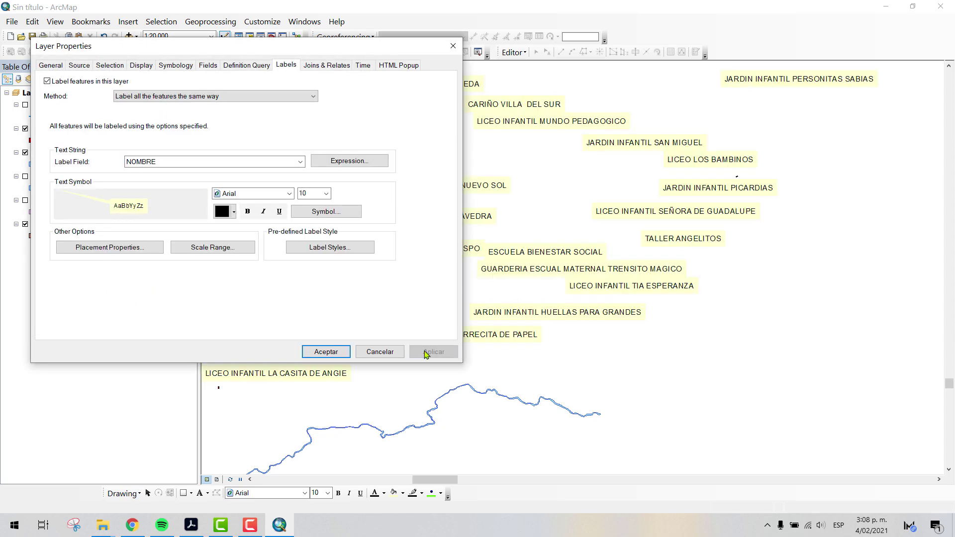
# Step: Close the Prescolar layer properties and examine the bannered preschool labels around Jardin Infantil Huellas para Grandes at several map scales
pyautogui.moveTo(331, 51); pyautogui.dragTo(637, 85)
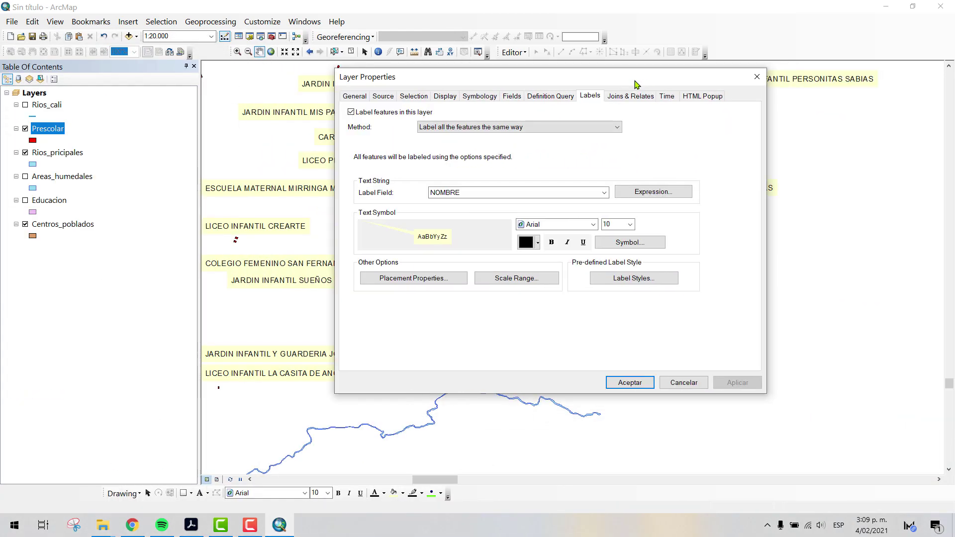
pyautogui.click(629, 383)
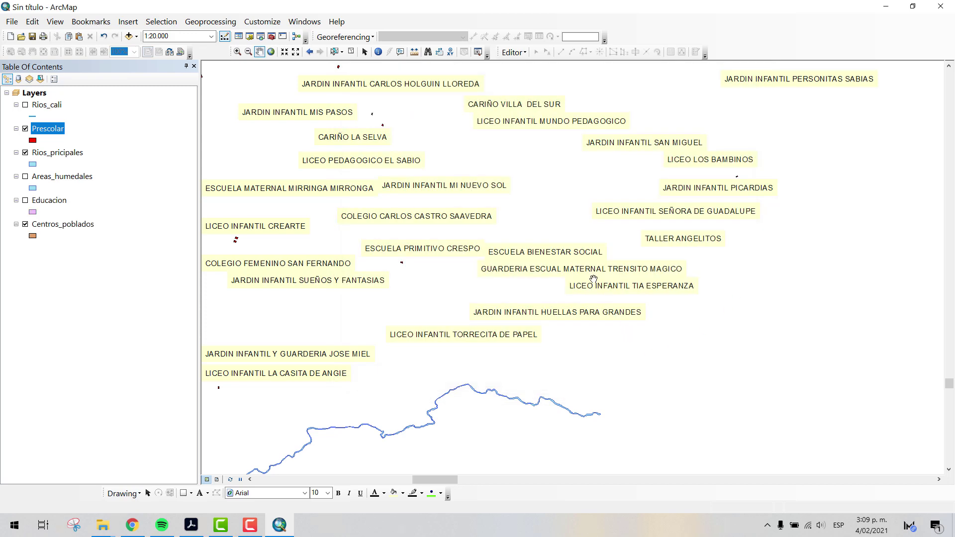
pyautogui.scroll(-4, 573, 274)
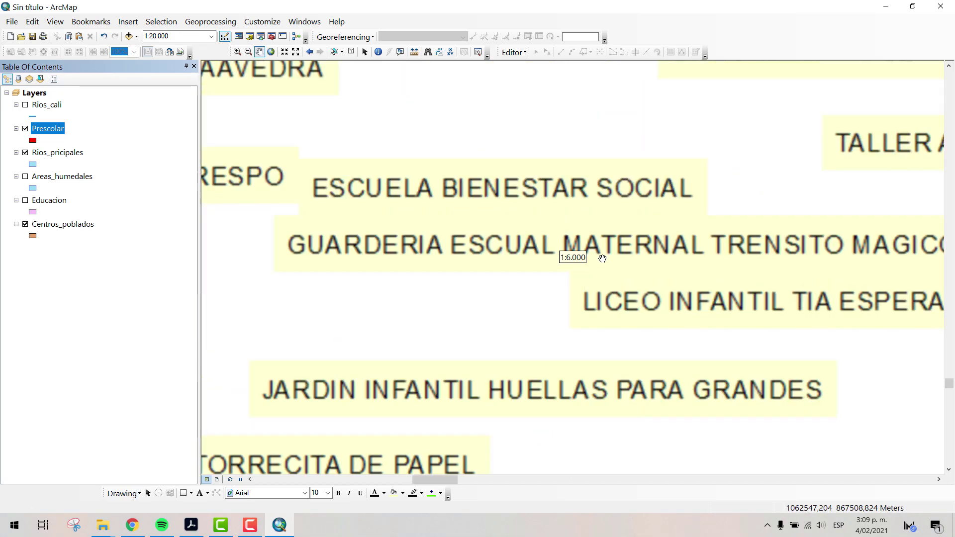
pyautogui.scroll(-1, 575, 276)
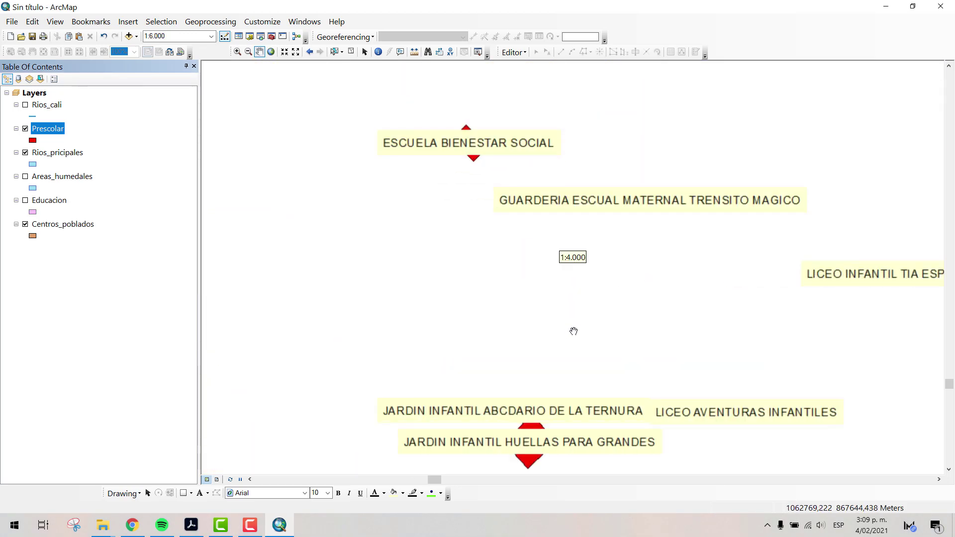
pyautogui.moveTo(538, 468); pyautogui.dragTo(503, 335)
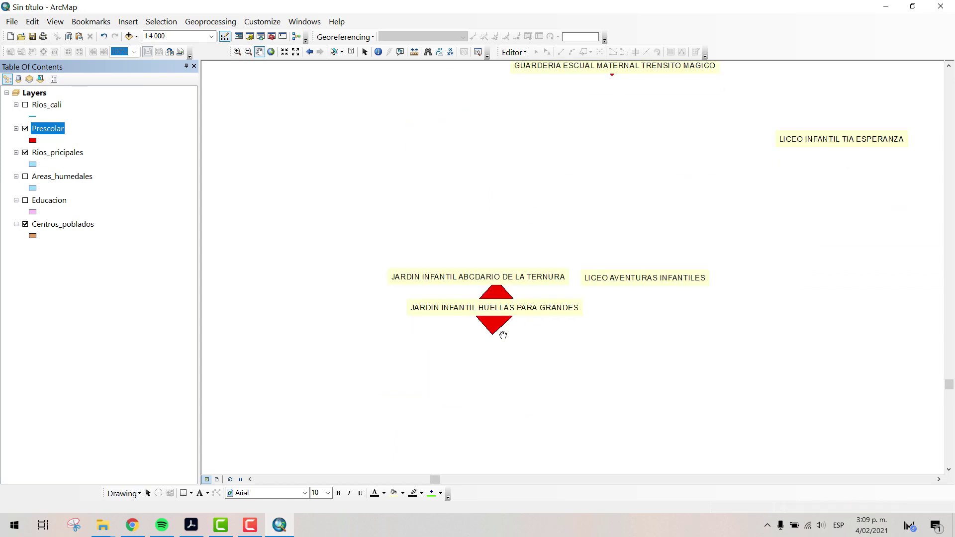
pyautogui.scroll(-2, 507, 329)
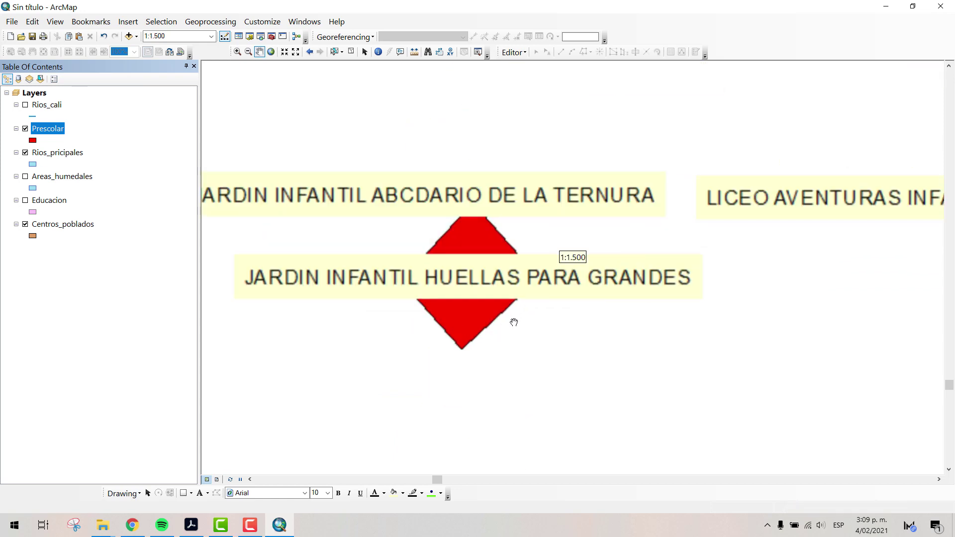
pyautogui.moveTo(569, 241); pyautogui.dragTo(561, 251)
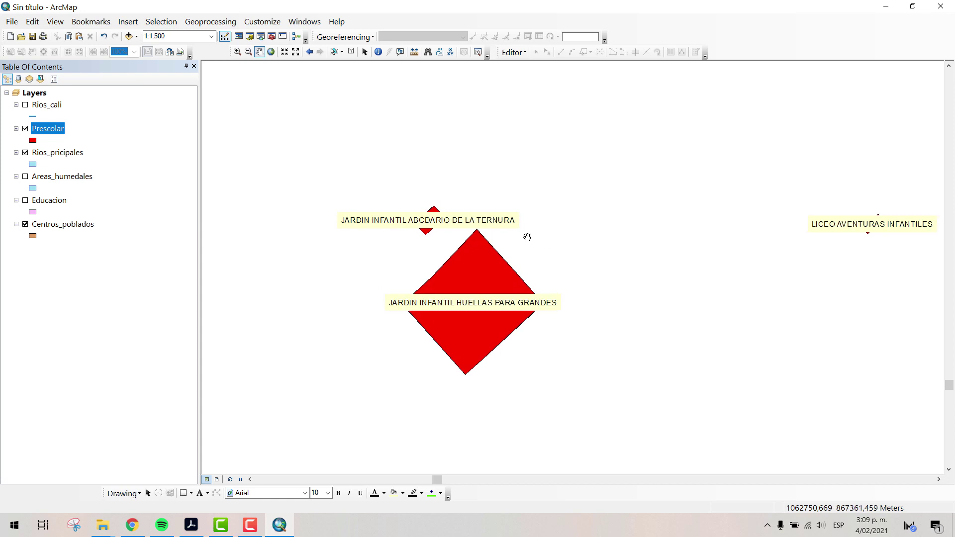
pyautogui.scroll(2, 528, 357)
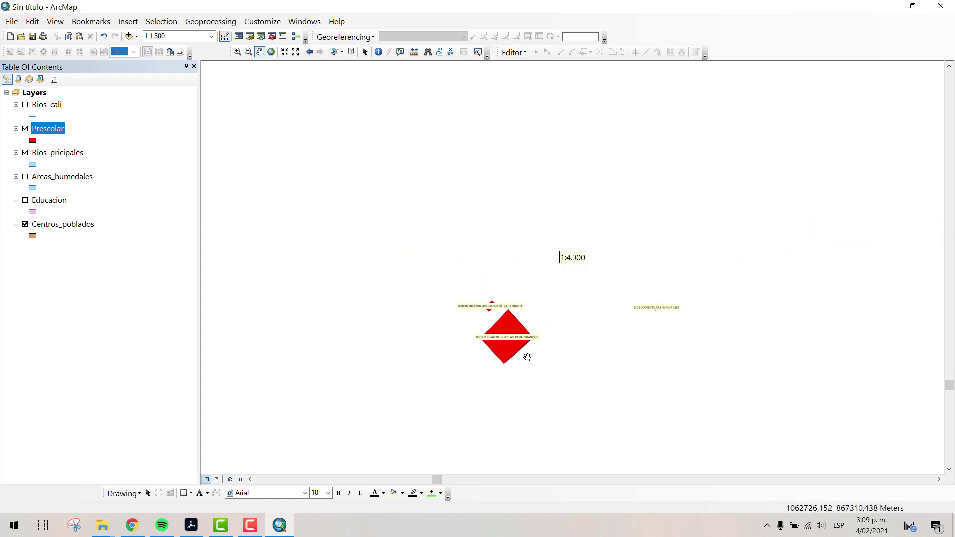
# Step: Apply the predefined U.S. Interstate HWY label style to the Prescolar layer's labels
pyautogui.rightClick(56, 130)
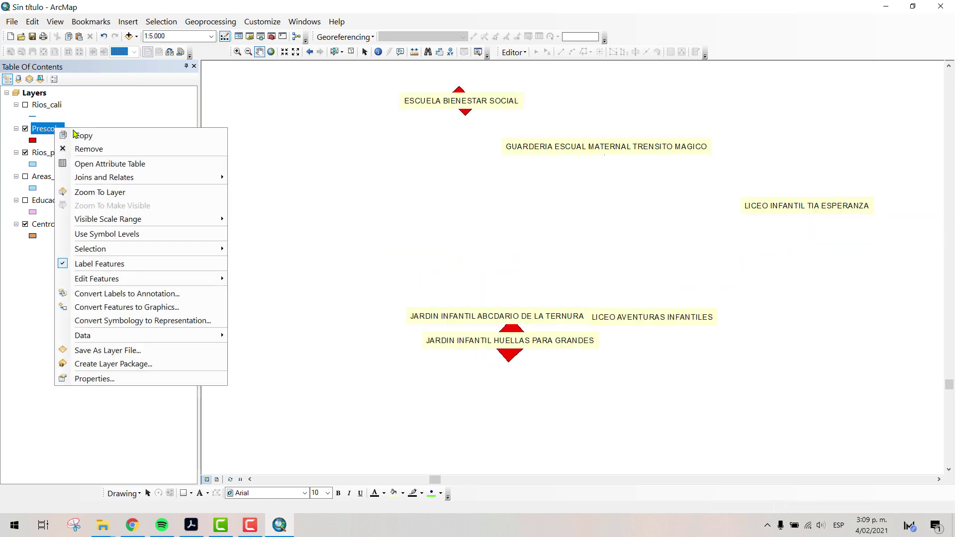
pyautogui.click(166, 379)
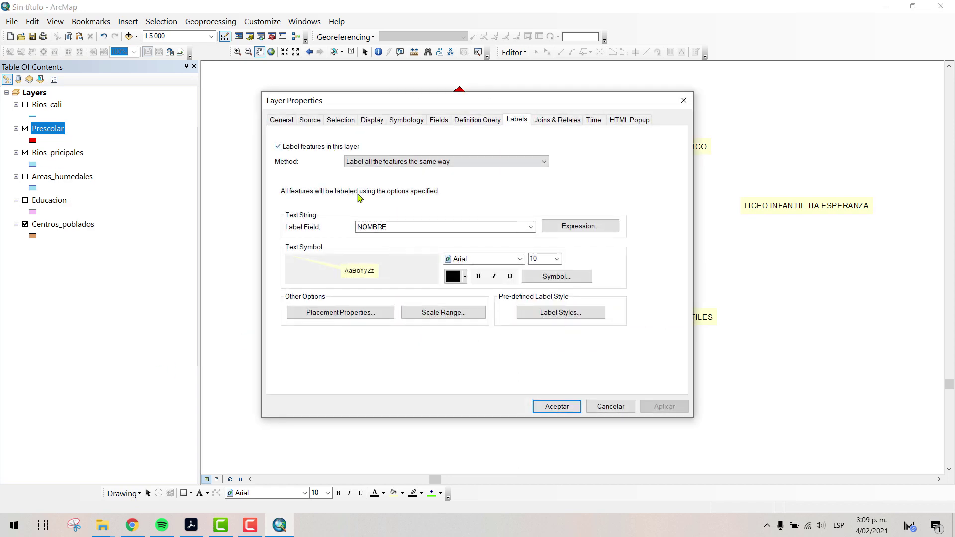
pyautogui.click(549, 320)
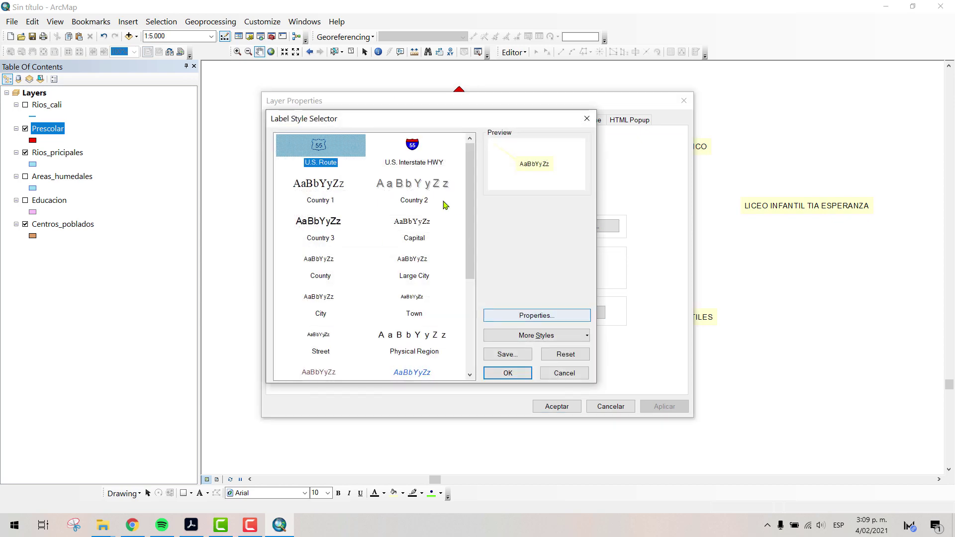
pyautogui.click(517, 374)
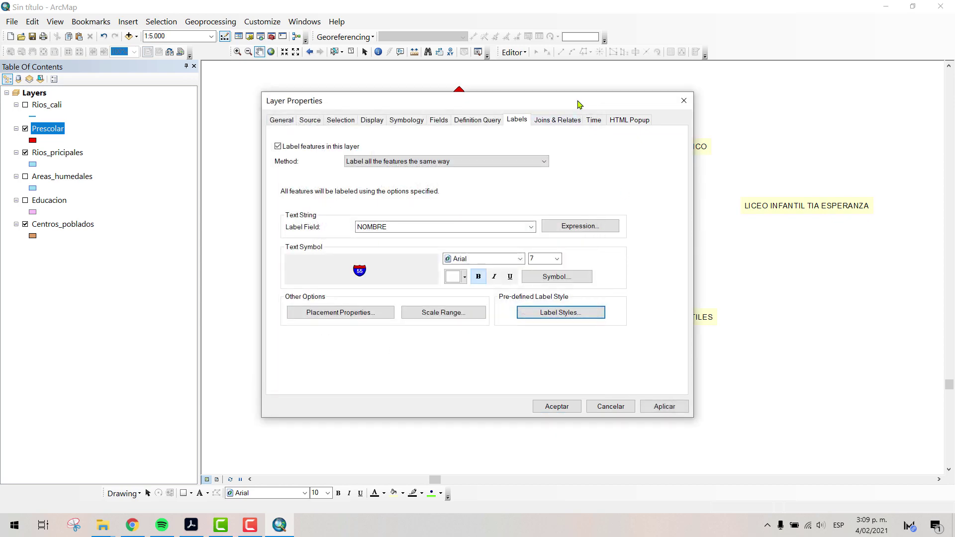
pyautogui.moveTo(580, 100); pyautogui.dragTo(250, 73)
pyautogui.click(329, 380)
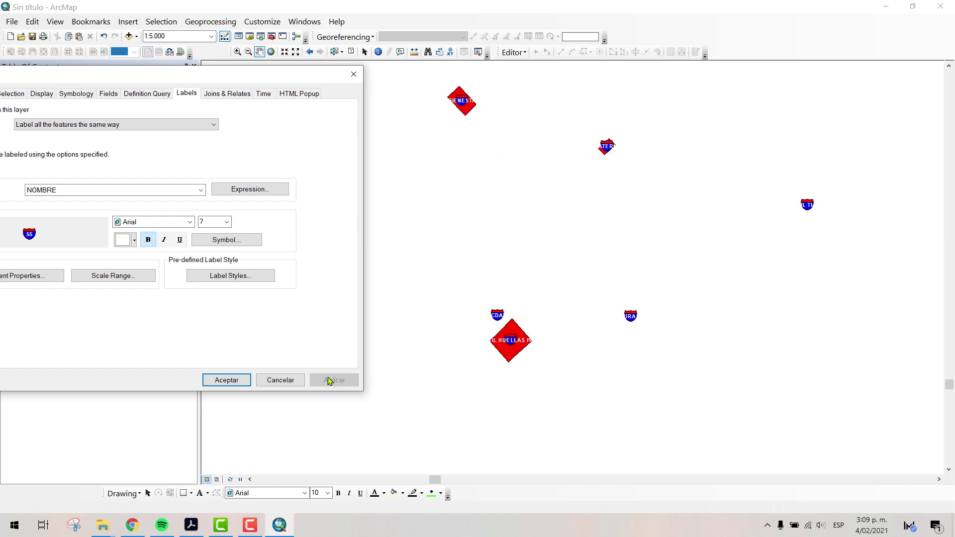
# Step: Apply the predefined Stream label style to the Prescolar labels and accept the layer properties
pyautogui.moveTo(267, 69); pyautogui.dragTo(527, 105)
pyautogui.click(499, 312)
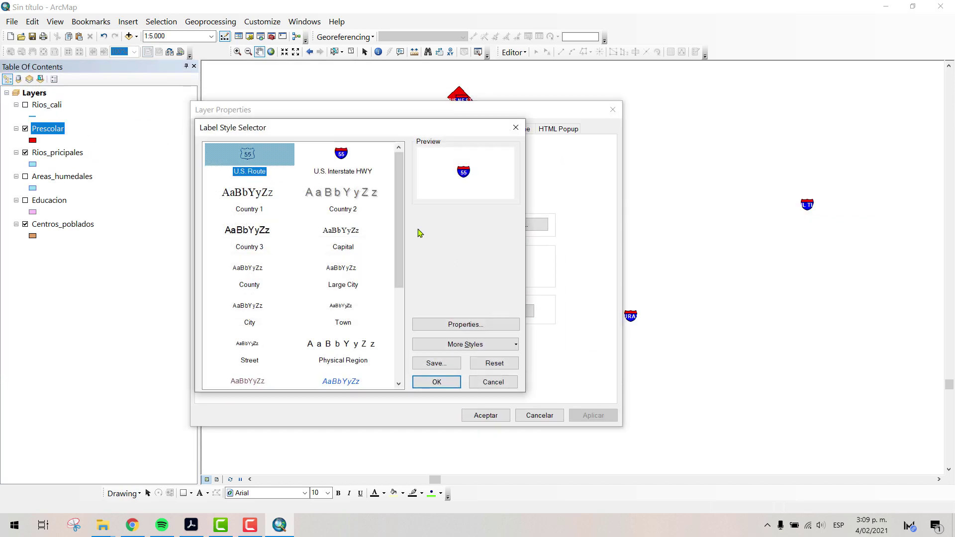
pyautogui.moveTo(401, 180); pyautogui.dragTo(401, 278)
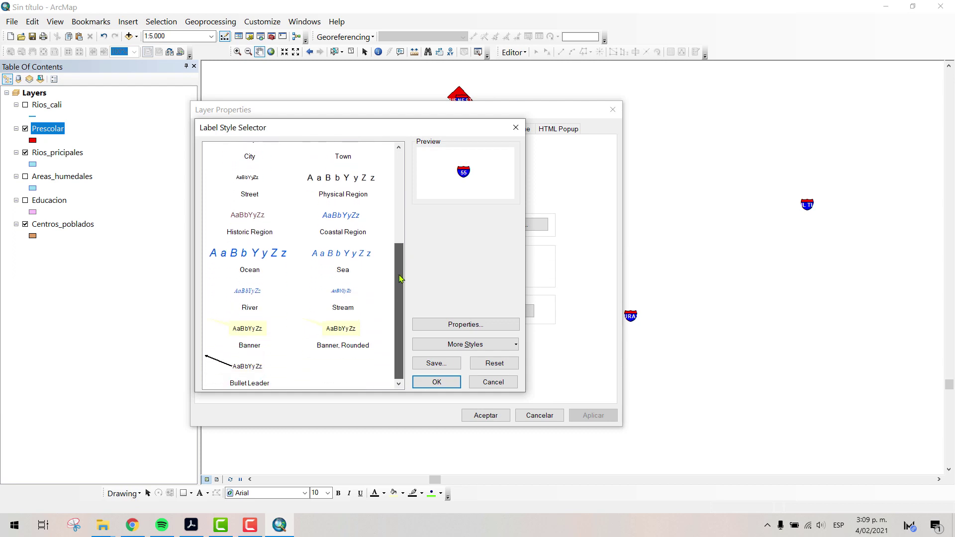
pyautogui.click(343, 311)
pyautogui.click(437, 382)
pyautogui.click(595, 415)
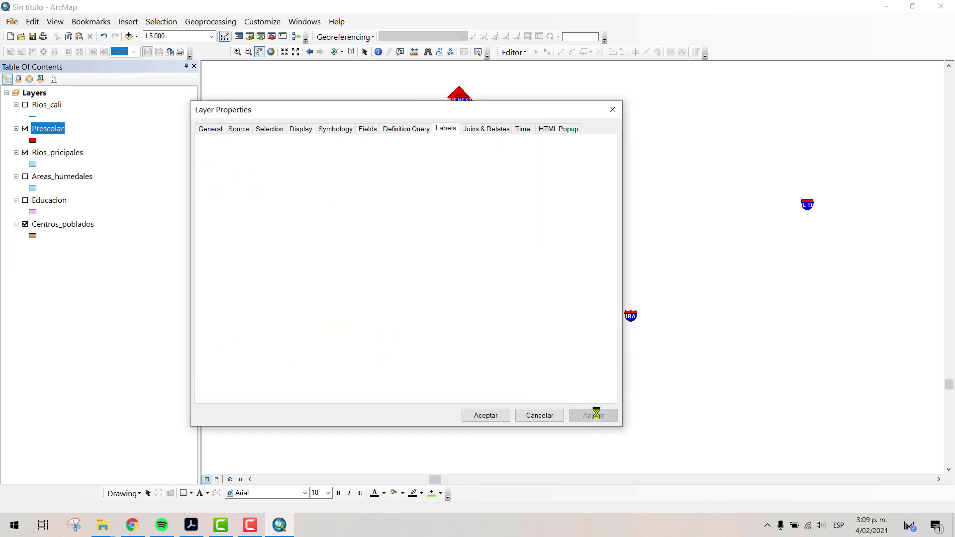
pyautogui.moveTo(520, 108)
pyautogui.mouseDown()
pyautogui.moveTo(199, 110)
pyautogui.moveTo(349, 78)
pyautogui.mouseUp()
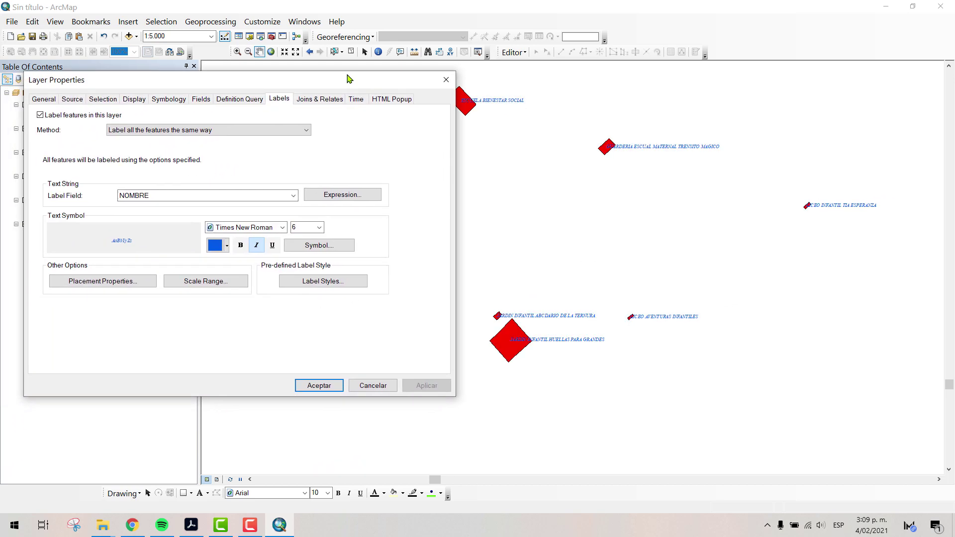
pyautogui.click(326, 391)
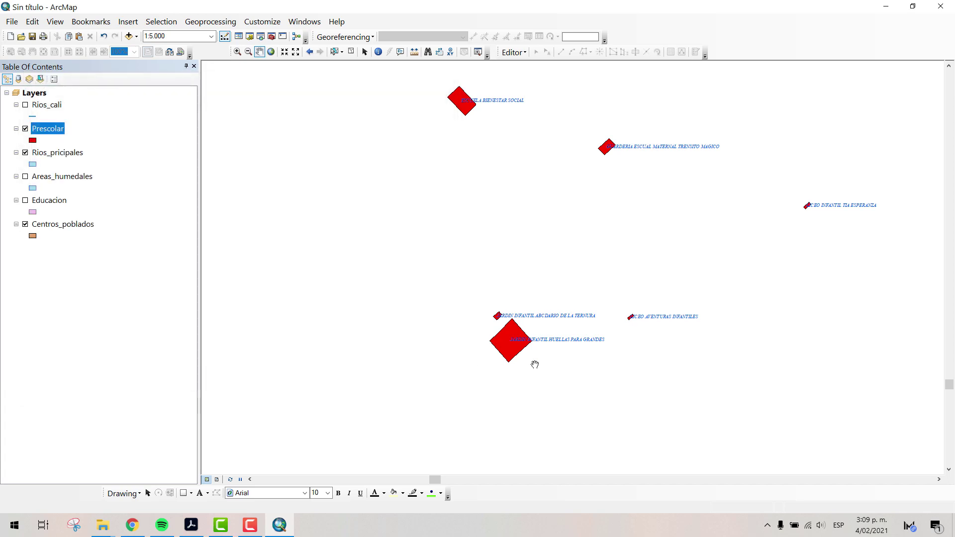
# Step: Turn off feature labeling for the Prescolar layer in its properties
pyautogui.scroll(-5, 534, 363)
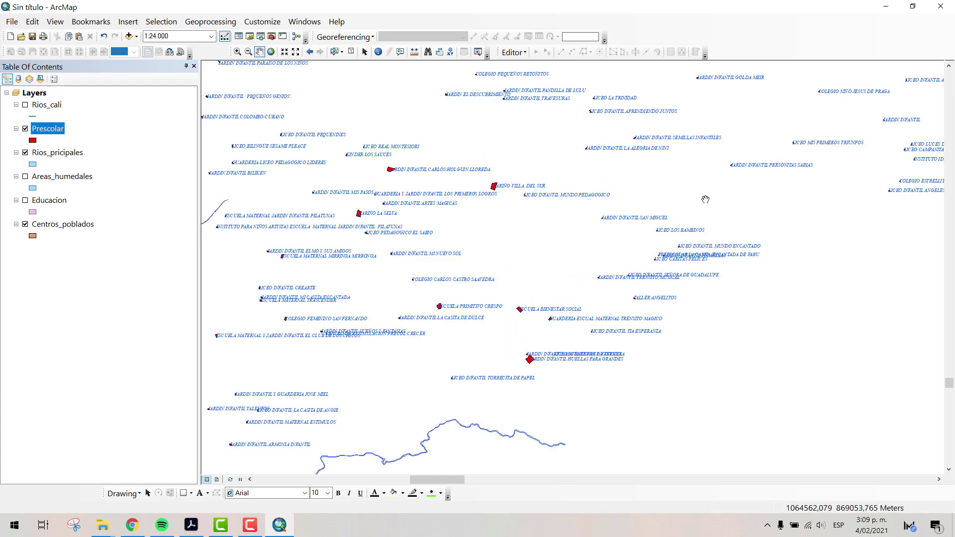
pyautogui.moveTo(539, 256); pyautogui.dragTo(701, 143)
pyautogui.scroll(-2, 615, 272)
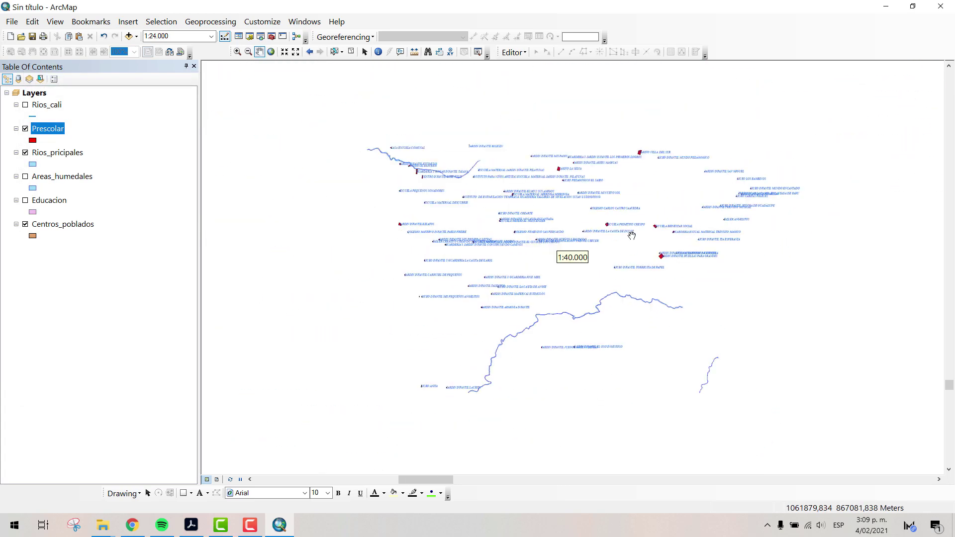
pyautogui.moveTo(615, 272); pyautogui.dragTo(525, 316)
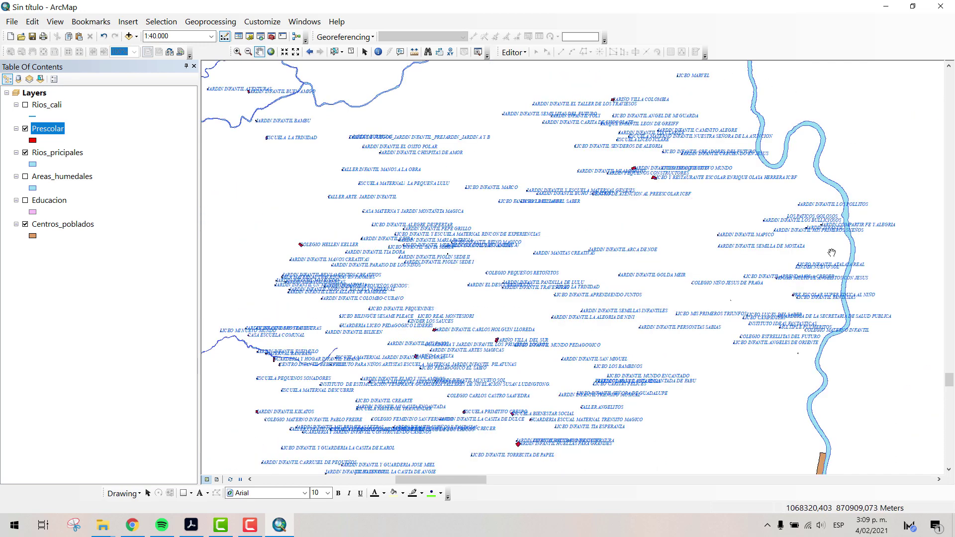
pyautogui.rightClick(53, 129)
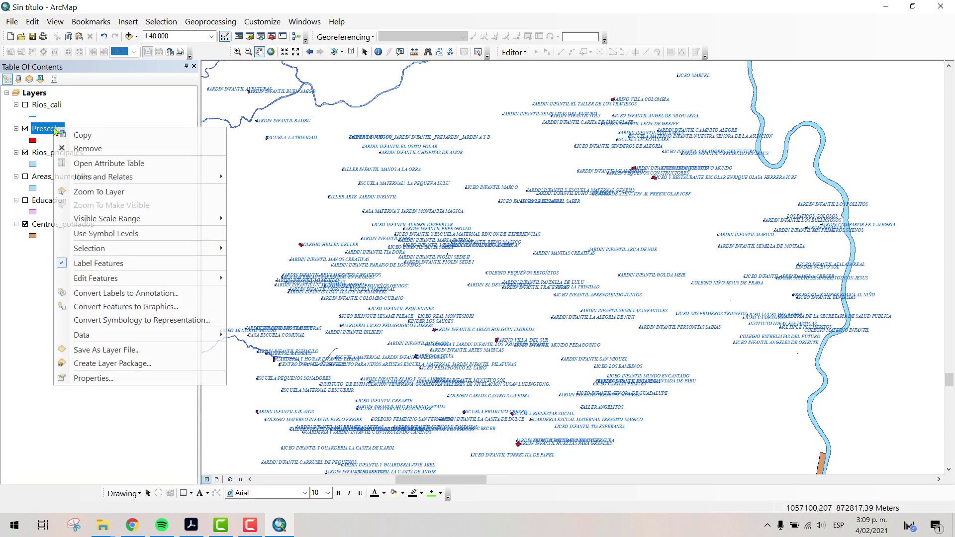
pyautogui.click(121, 383)
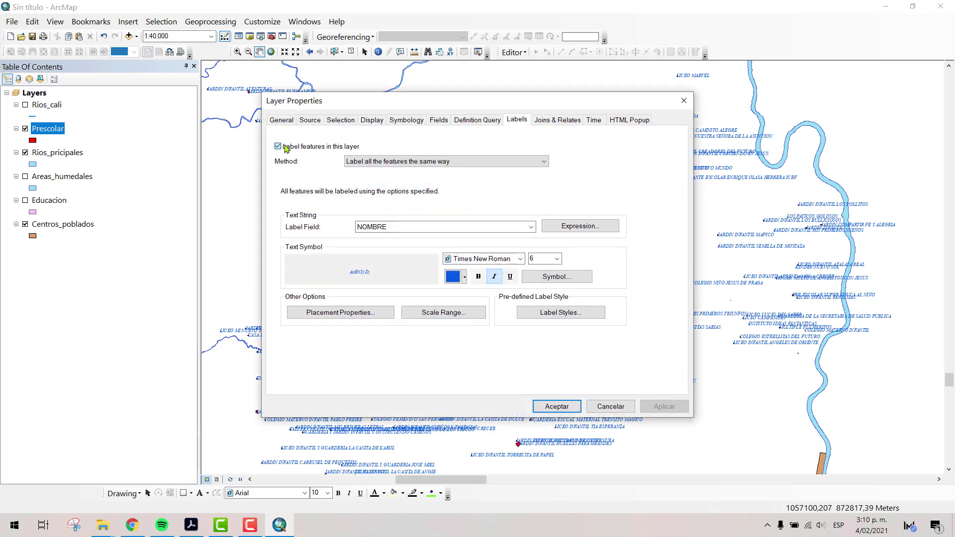
pyautogui.click(286, 147)
pyautogui.click(557, 406)
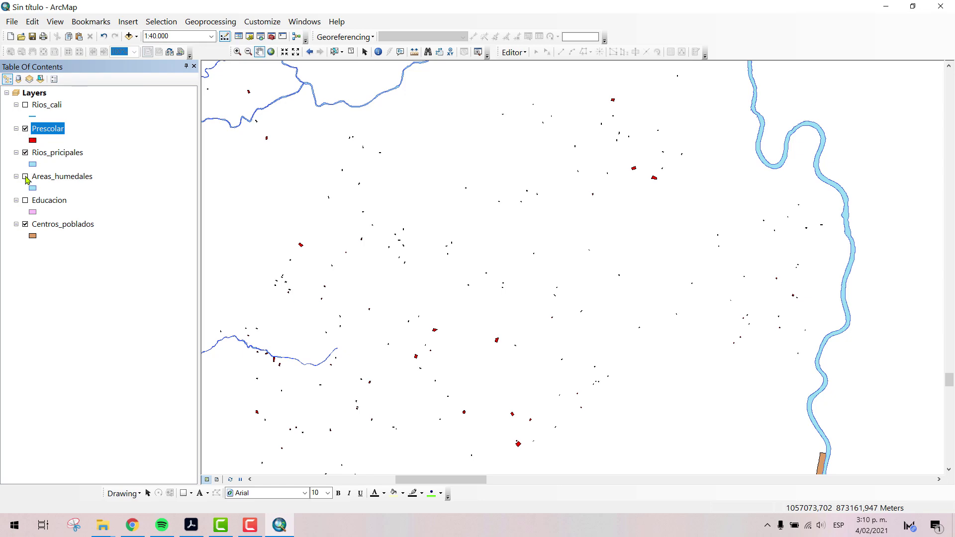
# Step: Turn on the Rios_cali and Areas_humedales layers and show the river and wetland area to the south
pyautogui.click(26, 104)
pyautogui.moveTo(267, 161); pyautogui.dragTo(521, 209)
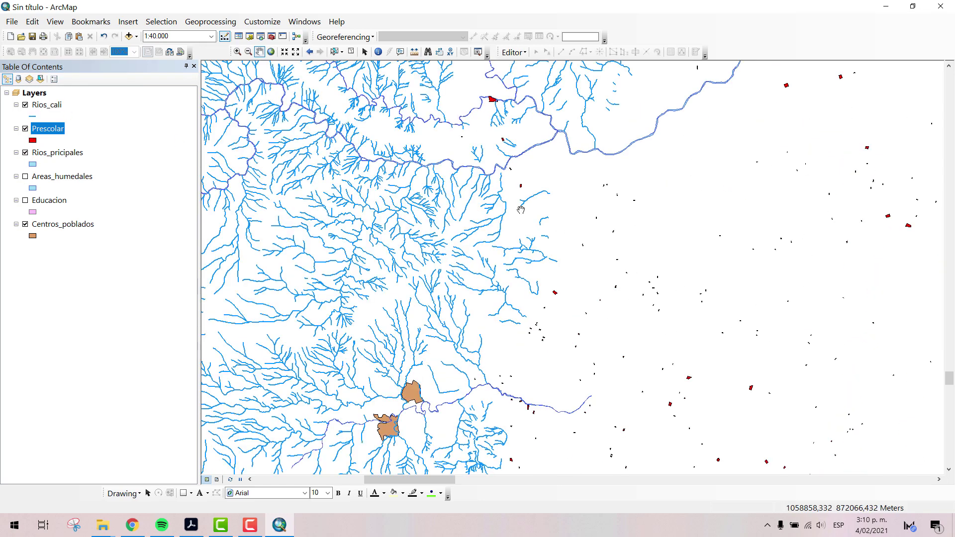
pyautogui.click(26, 176)
pyautogui.moveTo(809, 241)
pyautogui.mouseDown()
pyautogui.moveTo(519, 157)
pyautogui.moveTo(570, 337)
pyautogui.moveTo(562, 127)
pyautogui.mouseUp()
pyautogui.scroll(2, 556, 241)
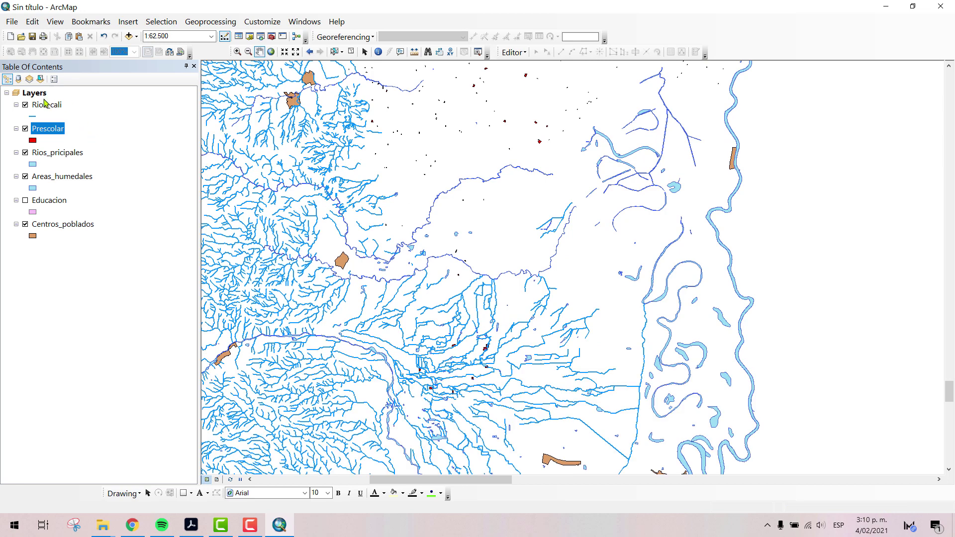
# Step: Enable labels for the Rios_pricipales layer in its properties, using NOMBRE as the label field
pyautogui.click(58, 155)
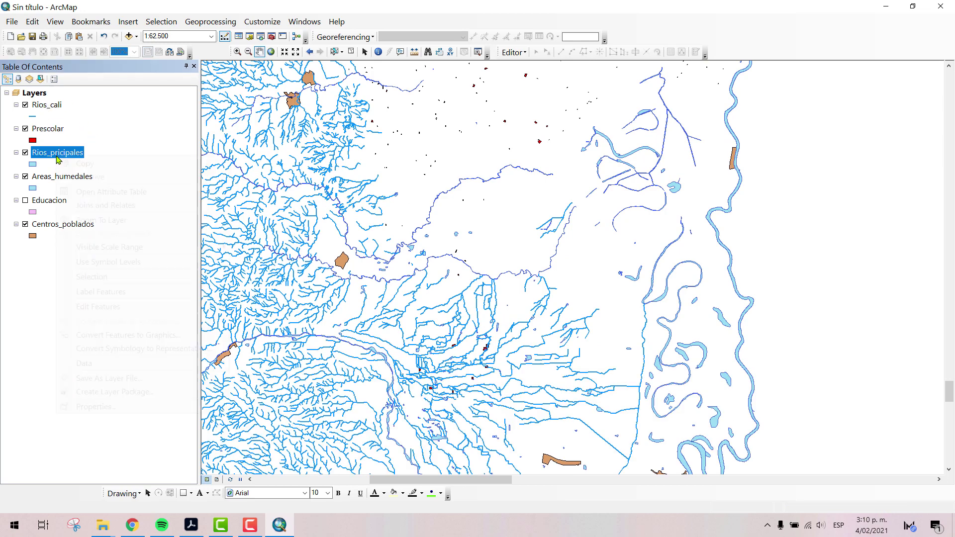
pyautogui.rightClick(58, 155)
pyautogui.click(98, 407)
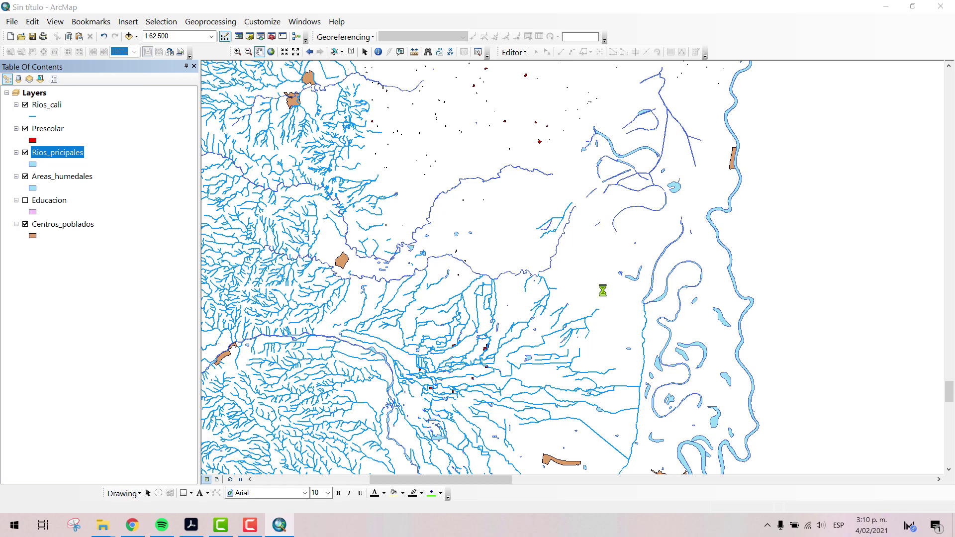
pyautogui.click(418, 227)
pyautogui.click(378, 255)
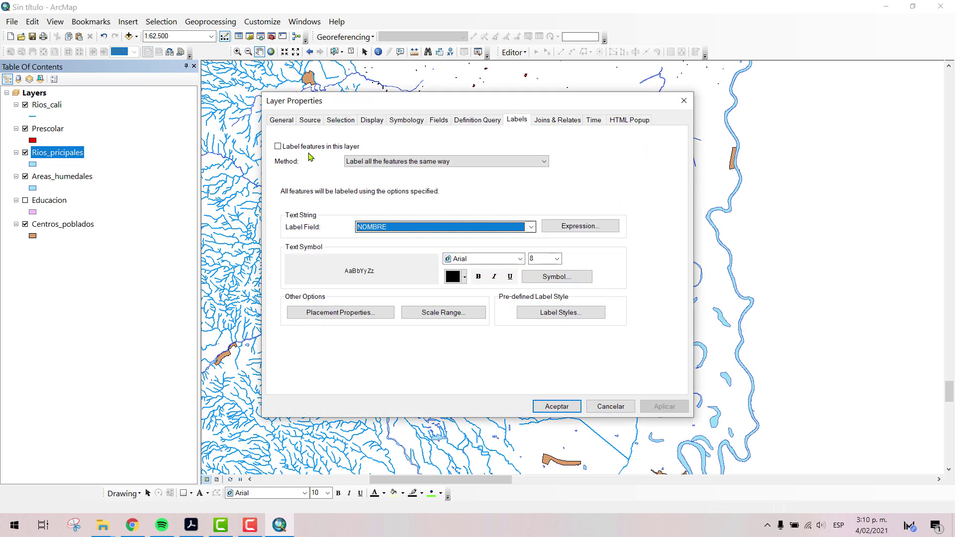
pyautogui.click(279, 146)
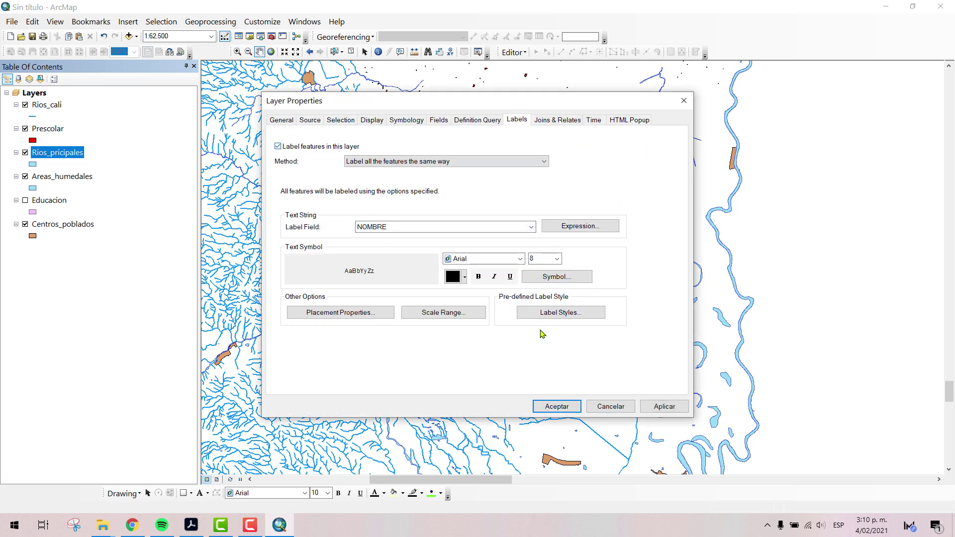
# Step: Apply the predefined River label style to the Rios_pricipales labels and hide the Rios_cali layer
pyautogui.click(561, 312)
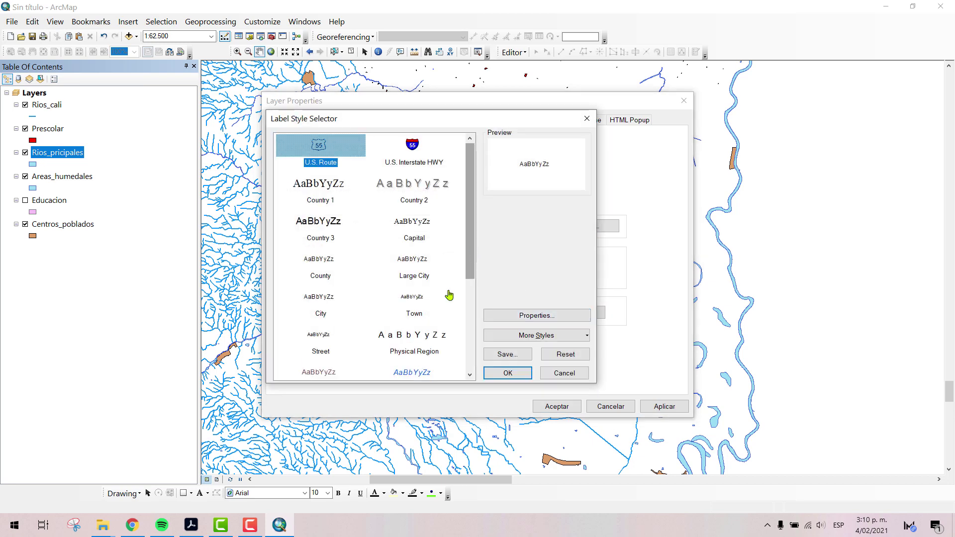
pyautogui.scroll(-2, 432, 328)
pyautogui.scroll(-2, 438, 338)
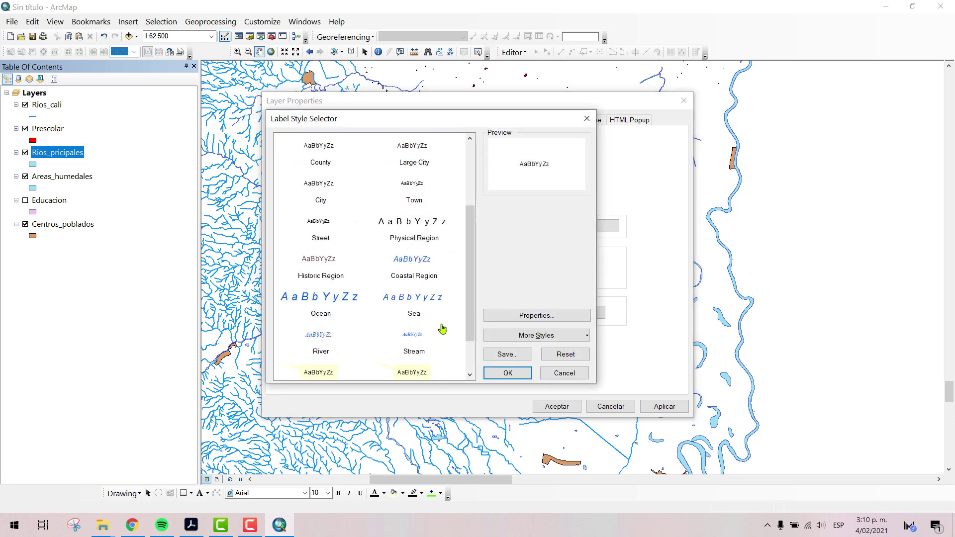
pyautogui.click(321, 354)
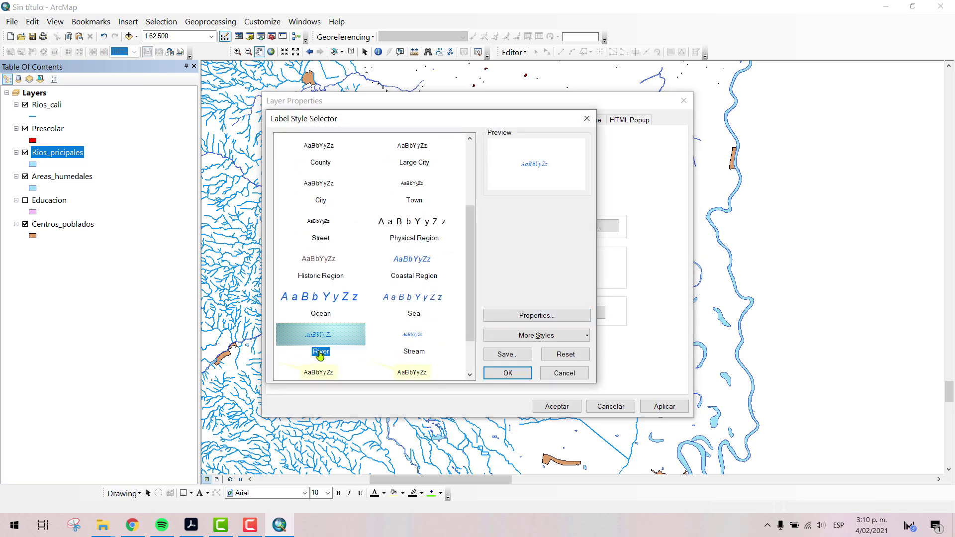
pyautogui.click(522, 377)
pyautogui.click(553, 406)
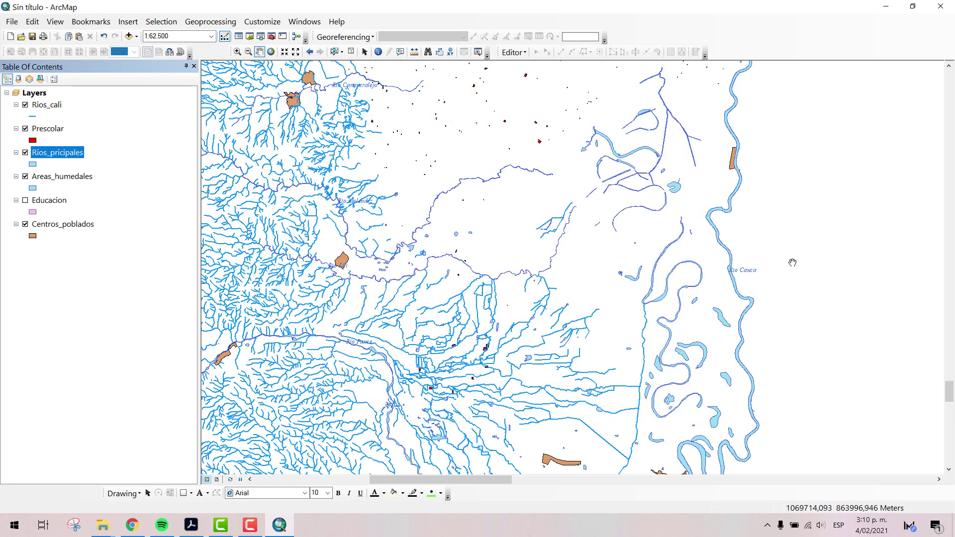
pyautogui.click(25, 105)
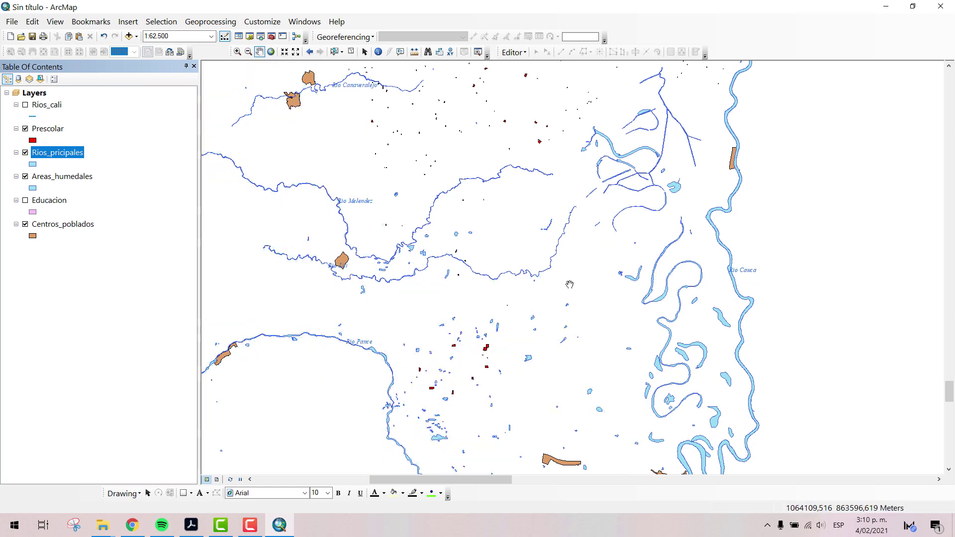
# Step: Examine the river name labels across the map at different scales, from the northern rivers down to the southern tributaries and the Cauca
pyautogui.moveTo(754, 301); pyautogui.dragTo(742, 211)
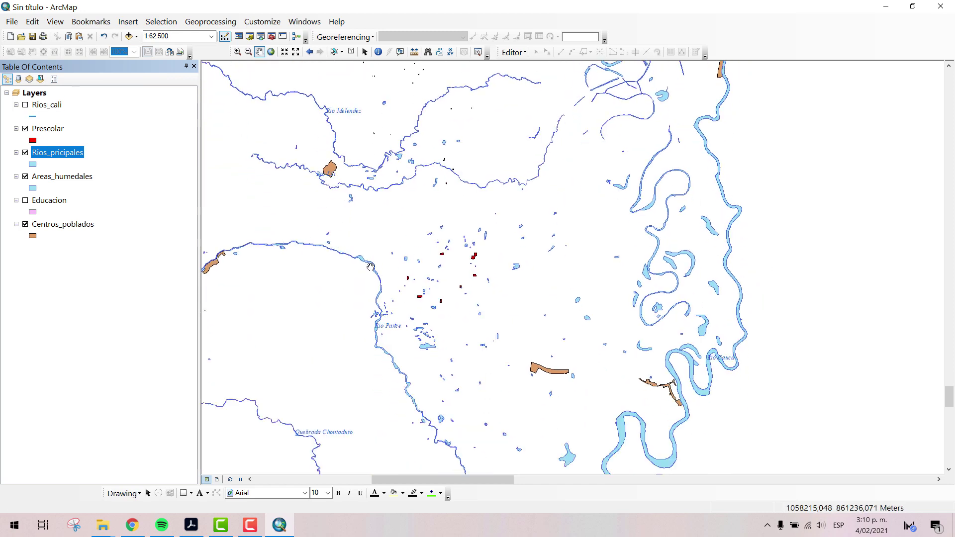
pyautogui.moveTo(369, 146); pyautogui.dragTo(370, 240)
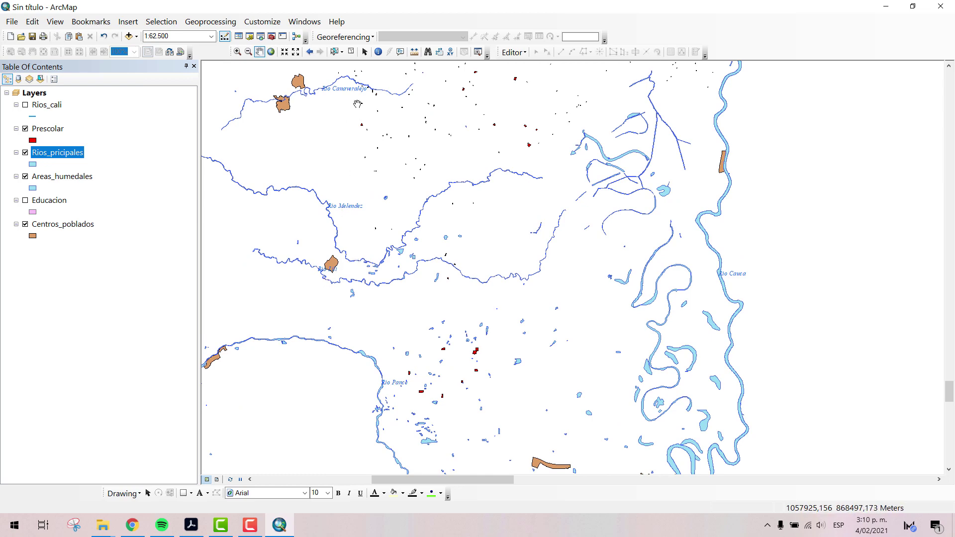
pyautogui.moveTo(693, 347); pyautogui.dragTo(769, 132)
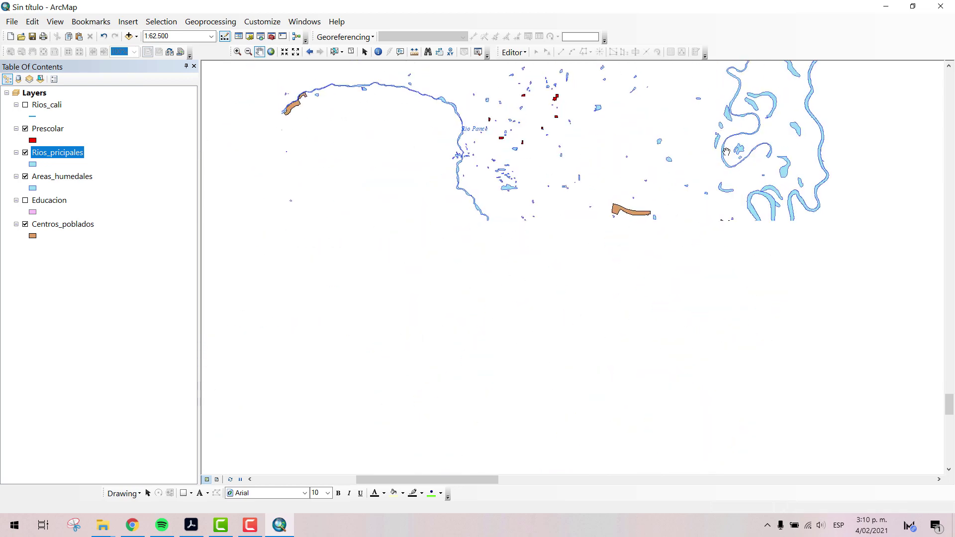
pyautogui.scroll(-2, 630, 350)
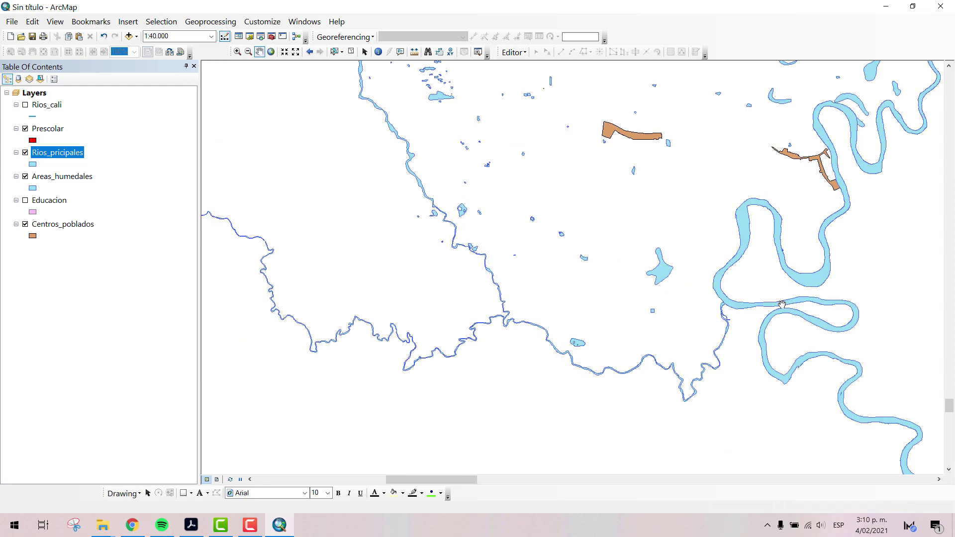
pyautogui.scroll(-1, 617, 328)
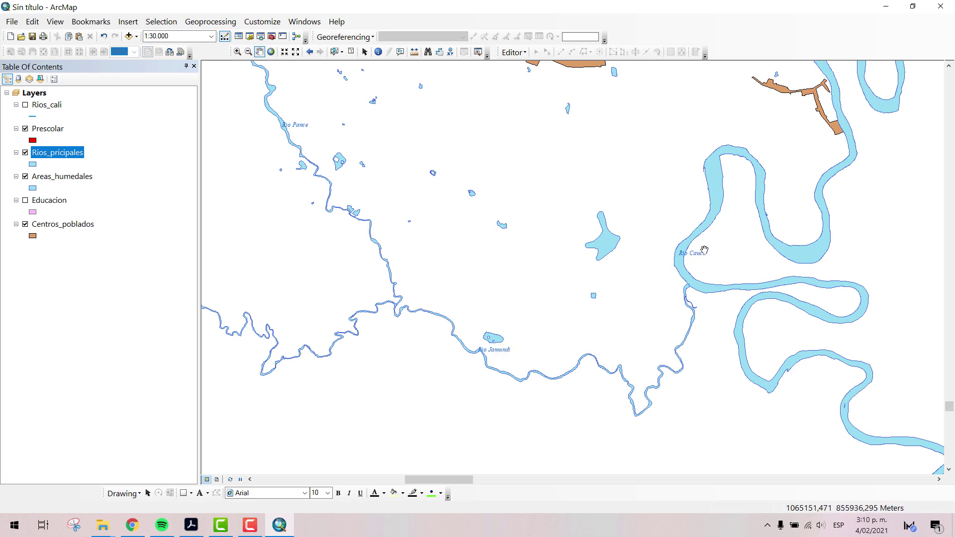
pyautogui.moveTo(340, 126); pyautogui.dragTo(476, 255)
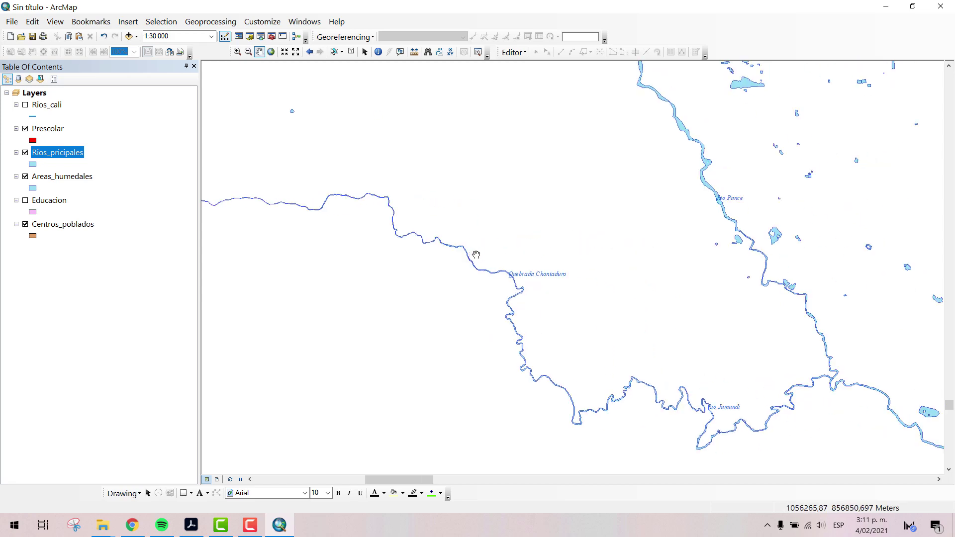
pyautogui.moveTo(594, 191); pyautogui.dragTo(366, 137)
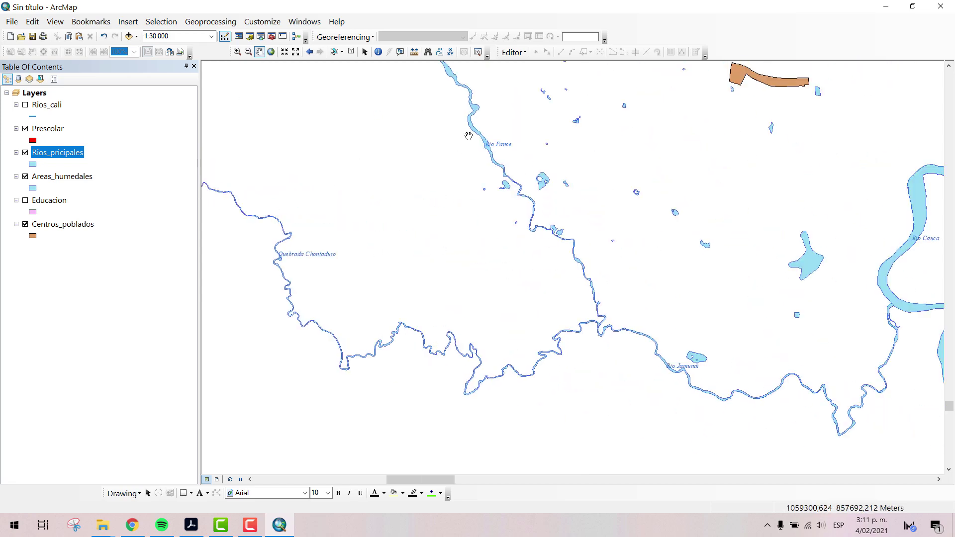
pyautogui.moveTo(585, 84); pyautogui.dragTo(482, 271)
pyautogui.scroll(-1, 482, 271)
pyautogui.moveTo(500, 324); pyautogui.dragTo(536, 361)
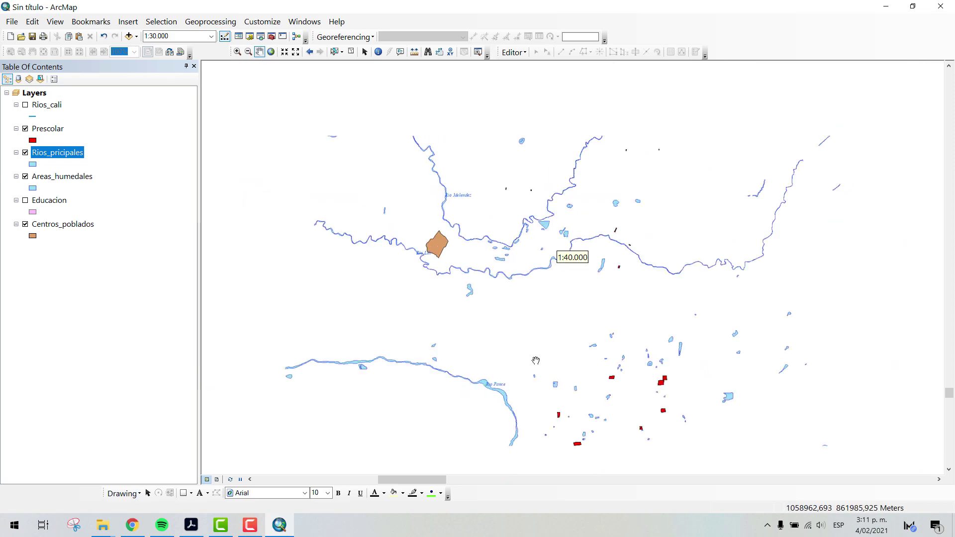
pyautogui.moveTo(638, 206); pyautogui.dragTo(409, 72)
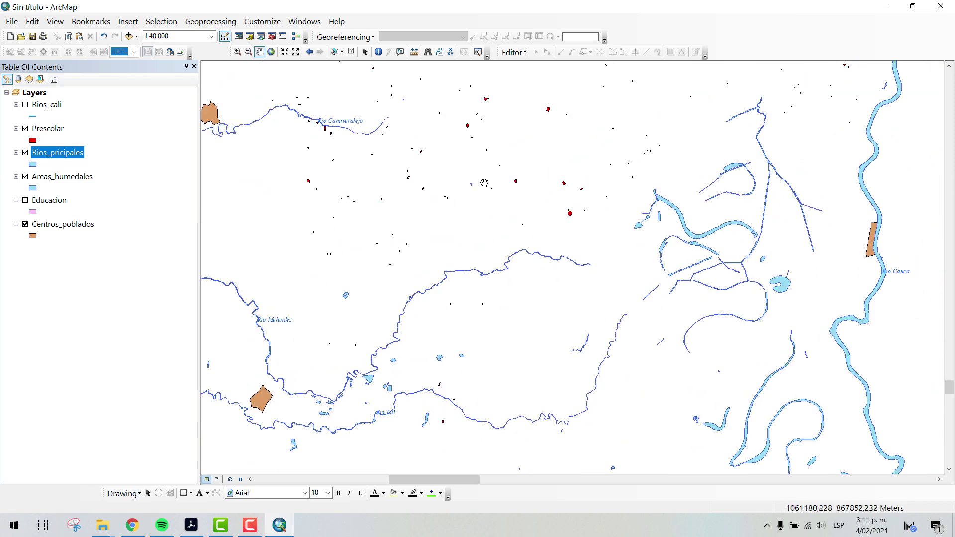
pyautogui.moveTo(553, 186); pyautogui.dragTo(534, 296)
pyautogui.scroll(-2, 590, 309)
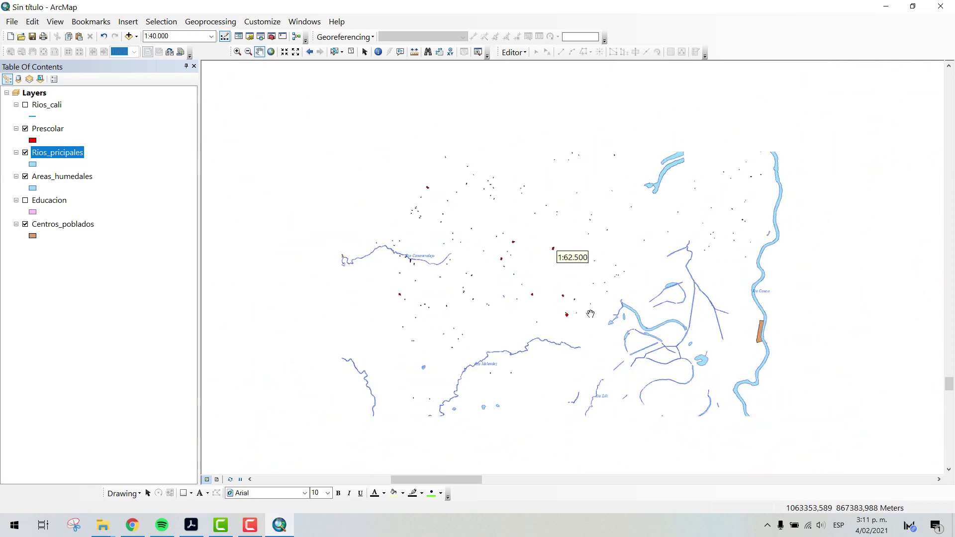
pyautogui.moveTo(640, 304); pyautogui.dragTo(671, 129)
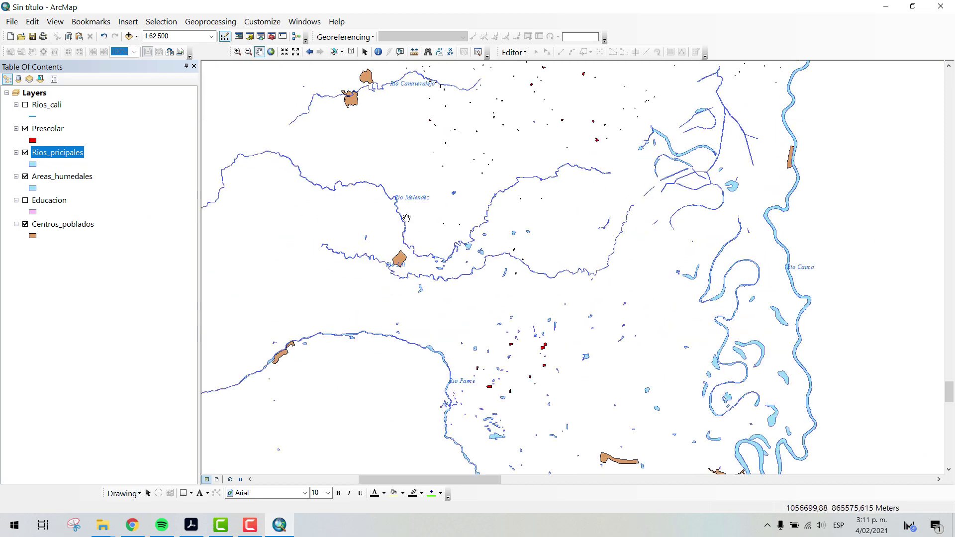
pyautogui.scroll(-1, 426, 251)
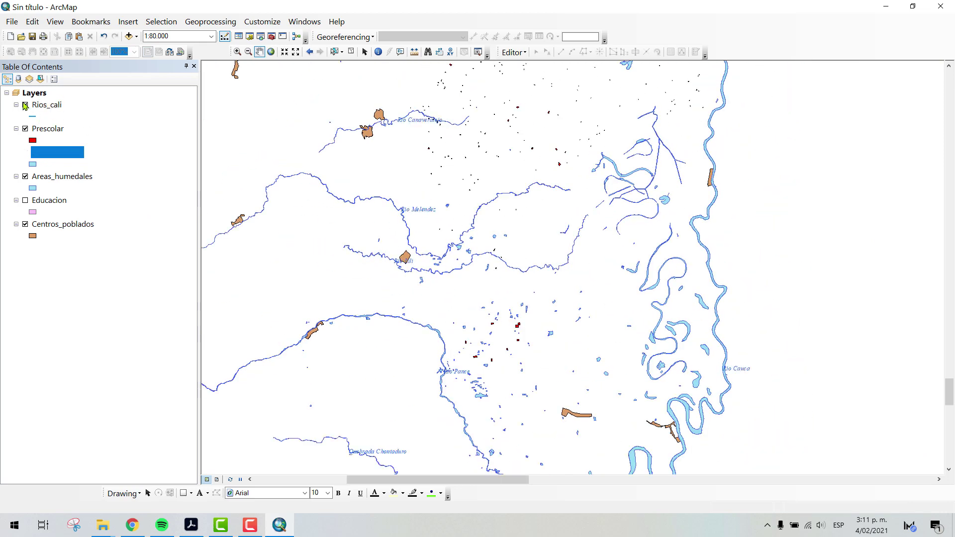
# Step: Show the Rios_cali layer over the labeled main rivers for comparison and hide it again
pyautogui.moveTo(433, 74); pyautogui.dragTo(516, 65)
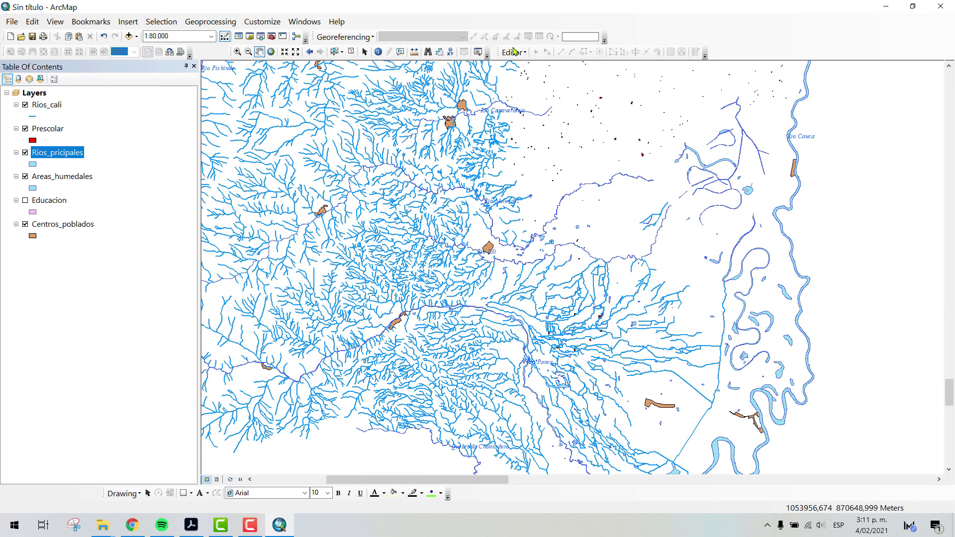
pyautogui.click(25, 106)
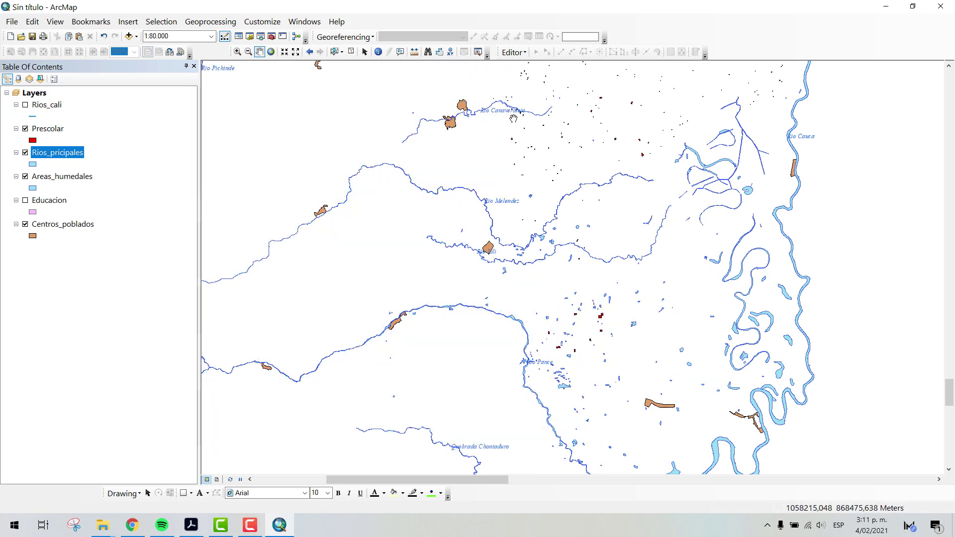
pyautogui.moveTo(609, 279); pyautogui.dragTo(554, 175)
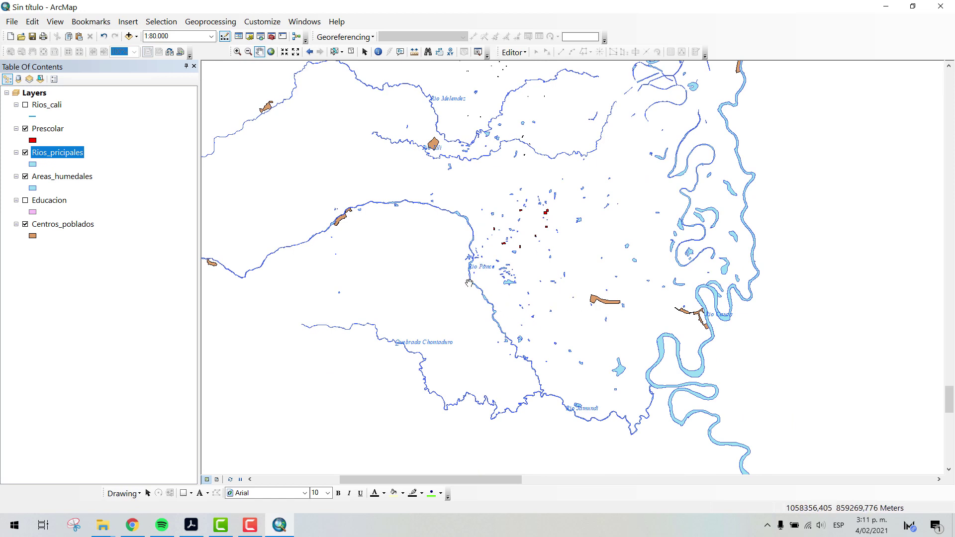
# Step: Enable labels for the Centros_poblados layer in its properties and apply the predefined Town label style
pyautogui.rightClick(63, 229)
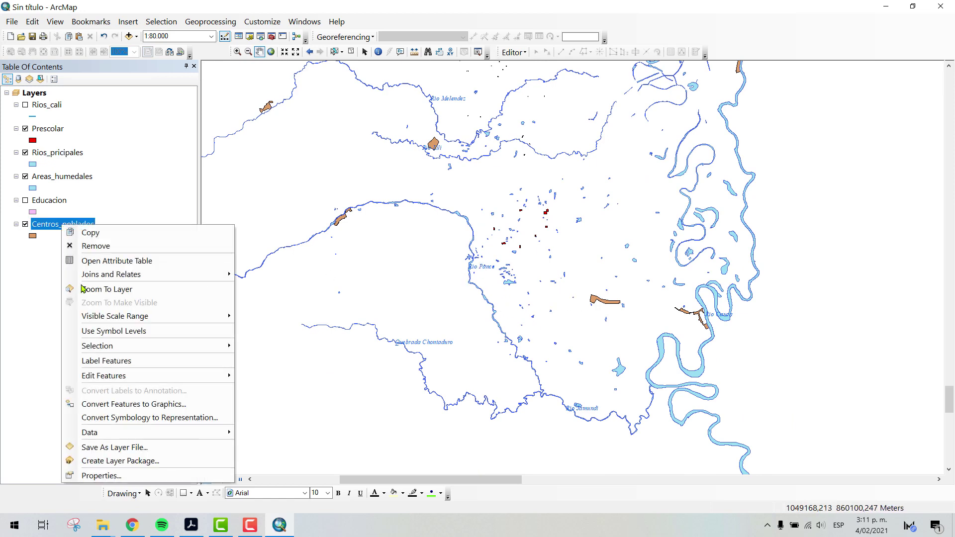
pyautogui.click(119, 472)
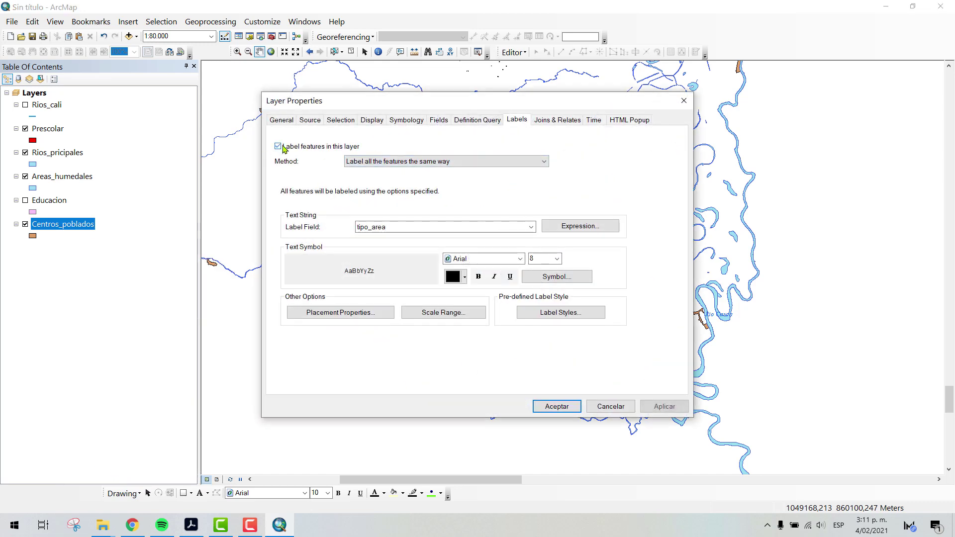
pyautogui.click(283, 146)
pyautogui.click(572, 312)
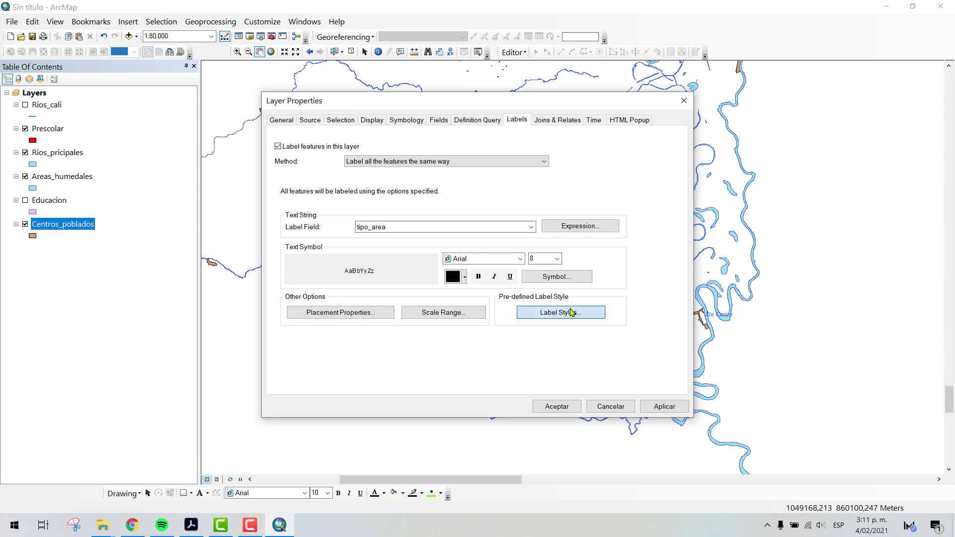
pyautogui.moveTo(471, 197); pyautogui.dragTo(470, 214)
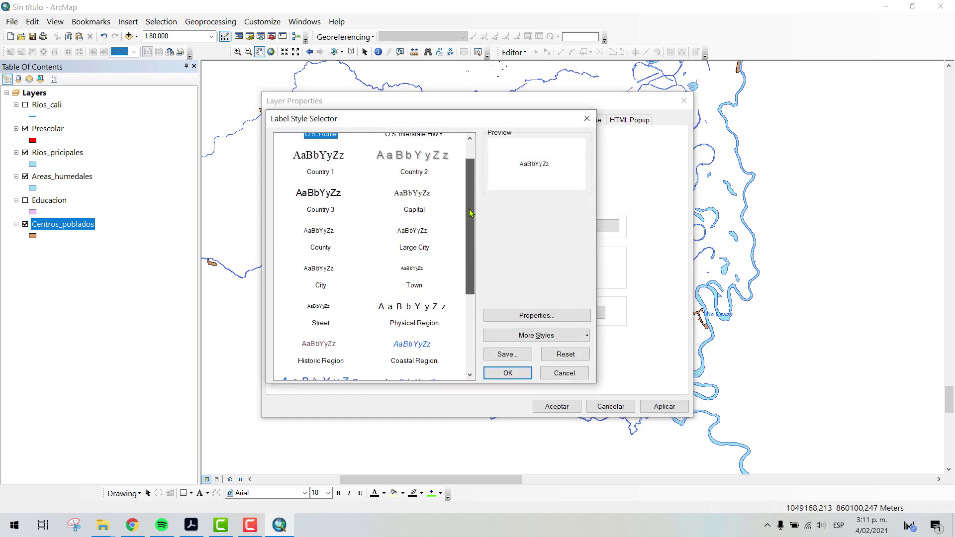
pyautogui.click(413, 274)
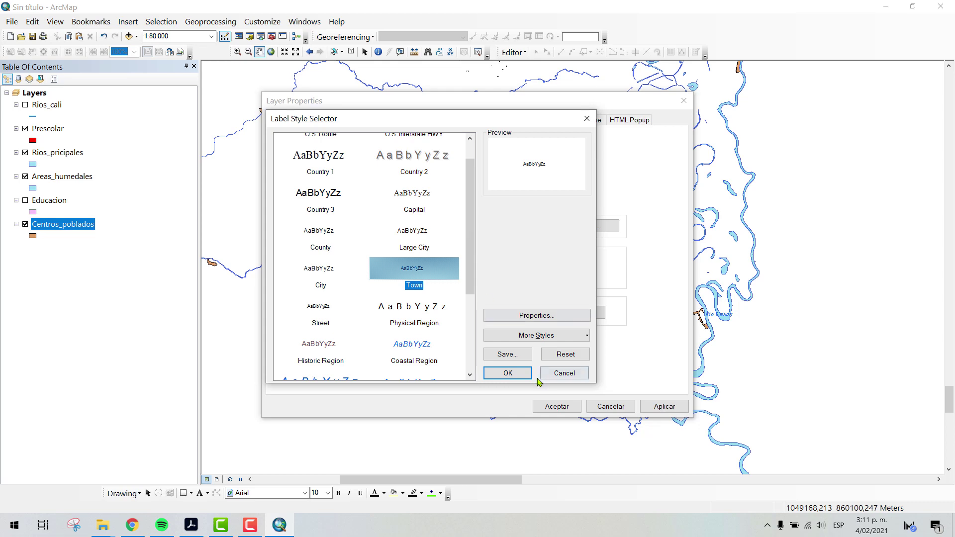
pyautogui.click(520, 373)
pyautogui.click(557, 406)
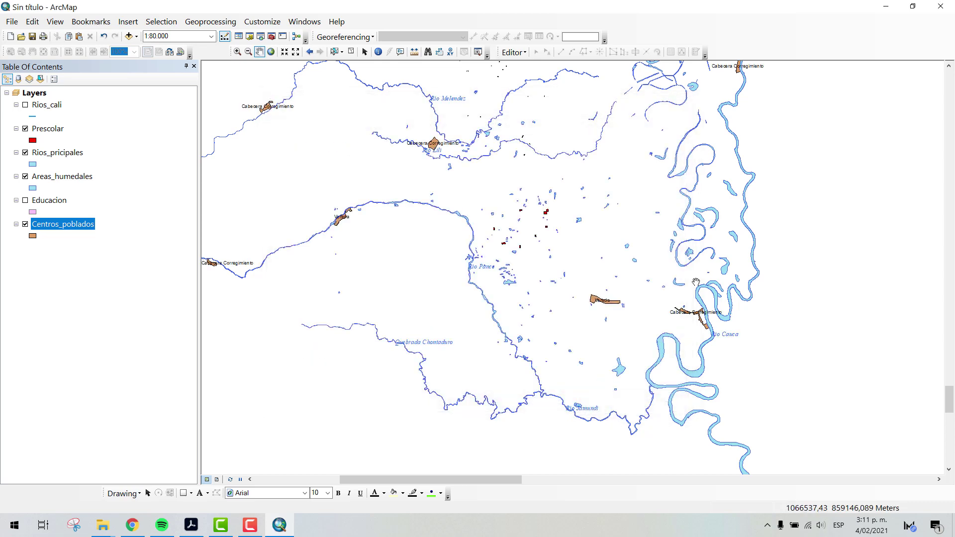
# Step: Check the populated-center labels on the map and set the Centros_poblados label field to NOMBRE
pyautogui.scroll(-2, 635, 313)
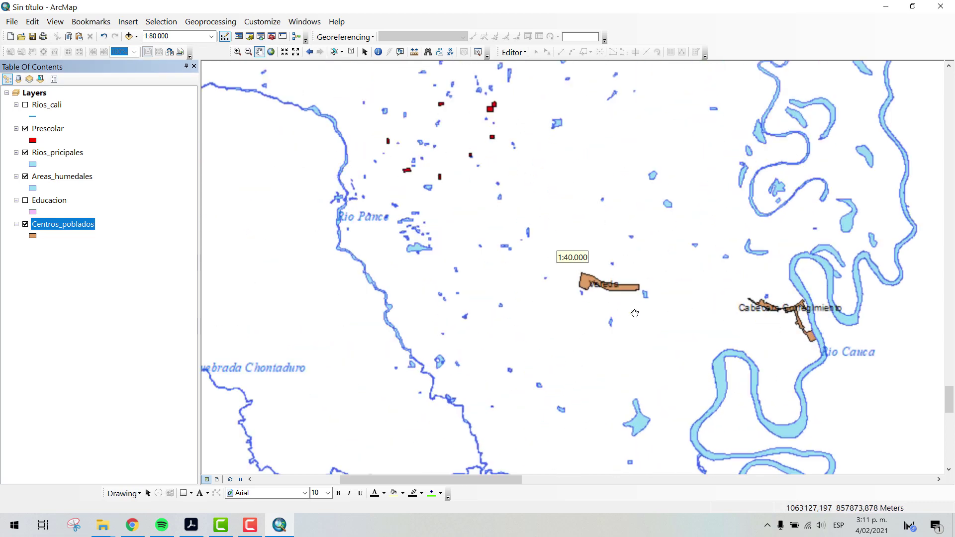
pyautogui.moveTo(646, 310); pyautogui.dragTo(628, 124)
pyautogui.moveTo(480, 294); pyautogui.dragTo(448, 198)
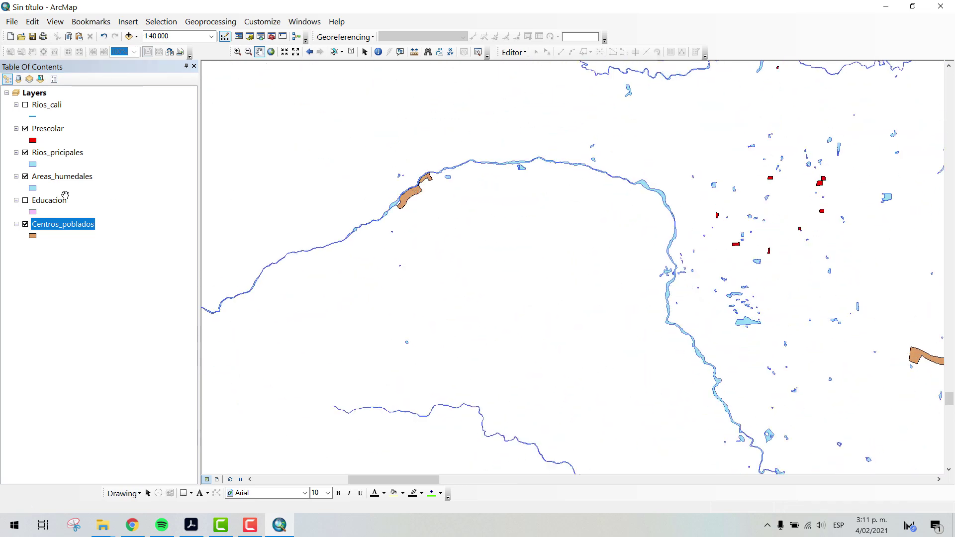
pyautogui.rightClick(69, 225)
pyautogui.click(113, 474)
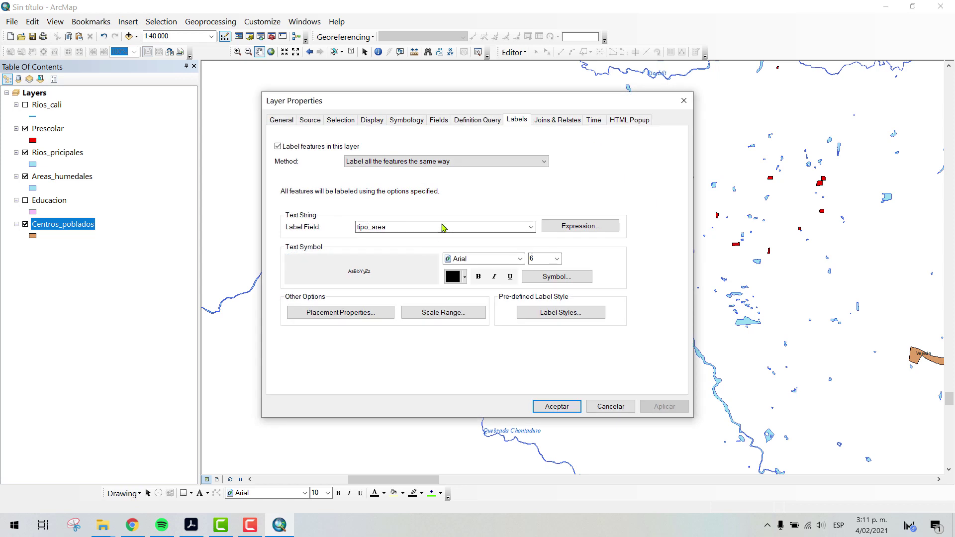
pyautogui.click(531, 227)
pyautogui.click(398, 276)
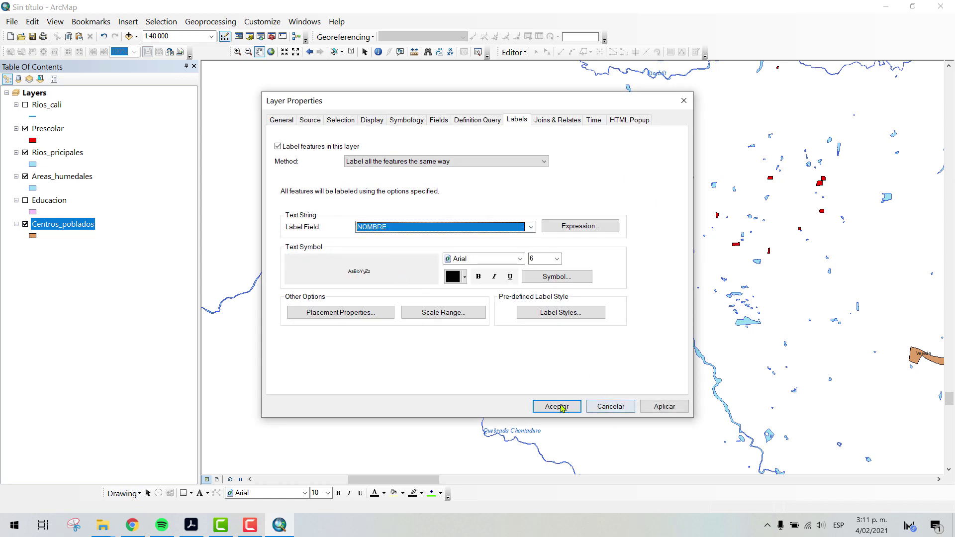
# Step: Format the Centros_poblados labels as purple, bold, size 9 text and apply the layer properties
pyautogui.click(456, 279)
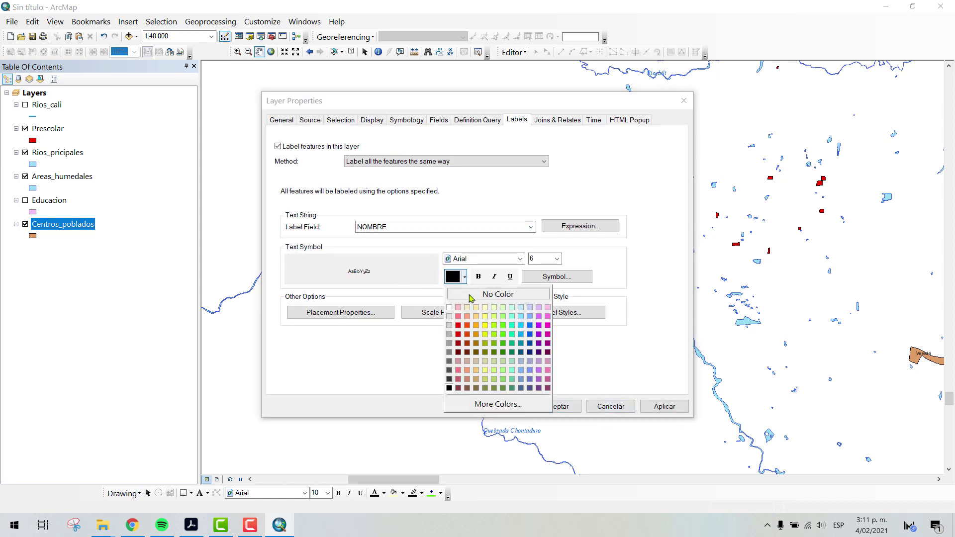
pyautogui.click(539, 326)
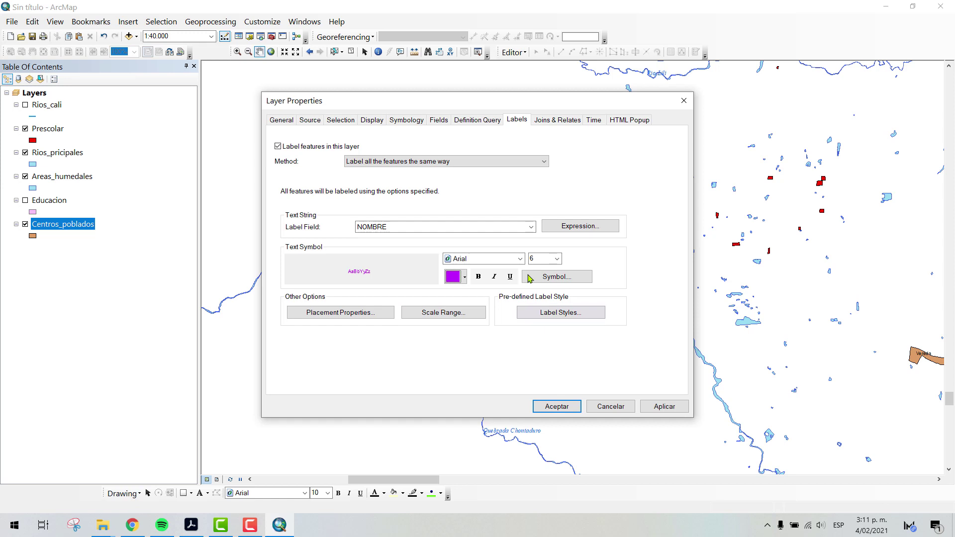
pyautogui.click(557, 259)
pyautogui.click(540, 296)
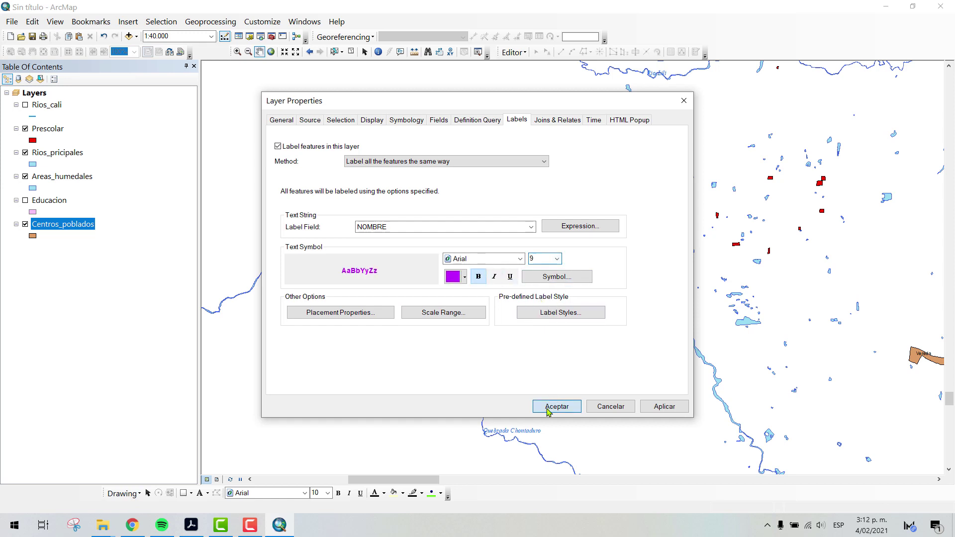
pyautogui.click(548, 407)
# Step: Examine the populated-center name labels at different scales, from the southern settlements to those near the Melendez and Cañaveralejo rivers
pyautogui.moveTo(635, 311); pyautogui.dragTo(598, 263)
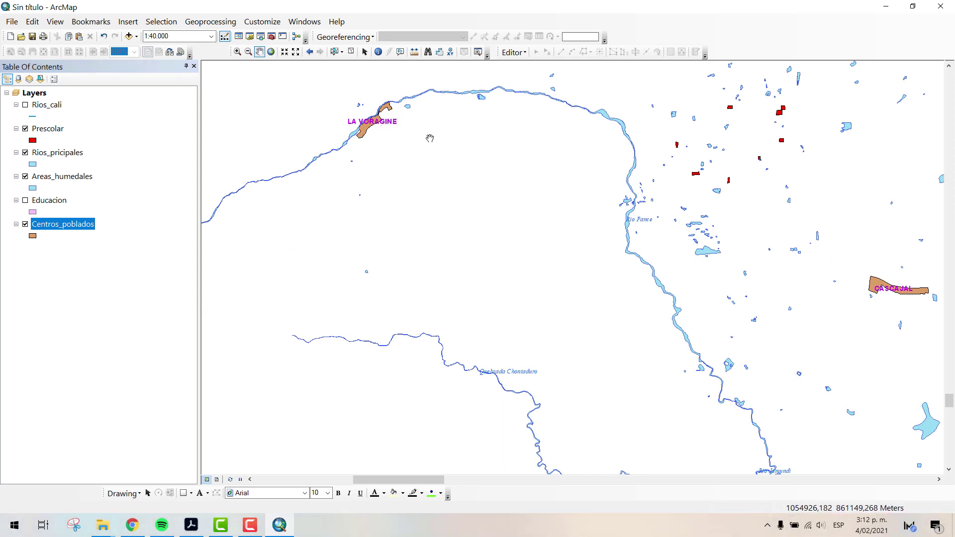
pyautogui.moveTo(563, 180); pyautogui.dragTo(388, 198)
pyautogui.moveTo(873, 327); pyautogui.dragTo(685, 214)
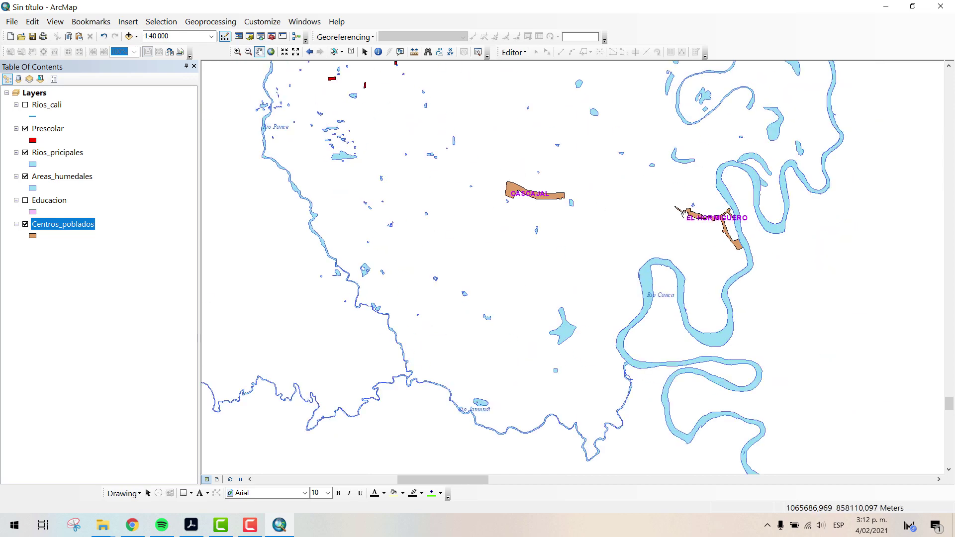
pyautogui.moveTo(433, 150); pyautogui.dragTo(616, 367)
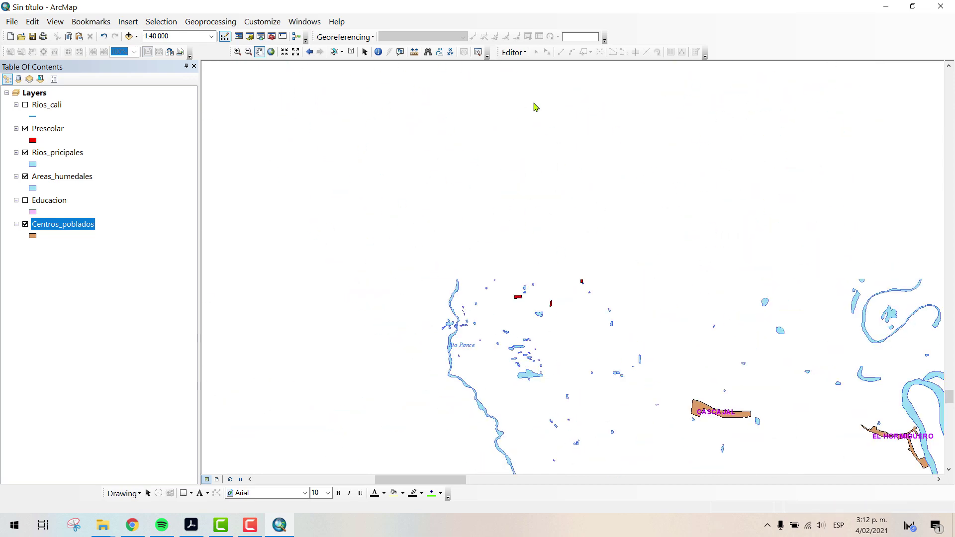
pyautogui.moveTo(366, 99); pyautogui.dragTo(522, 396)
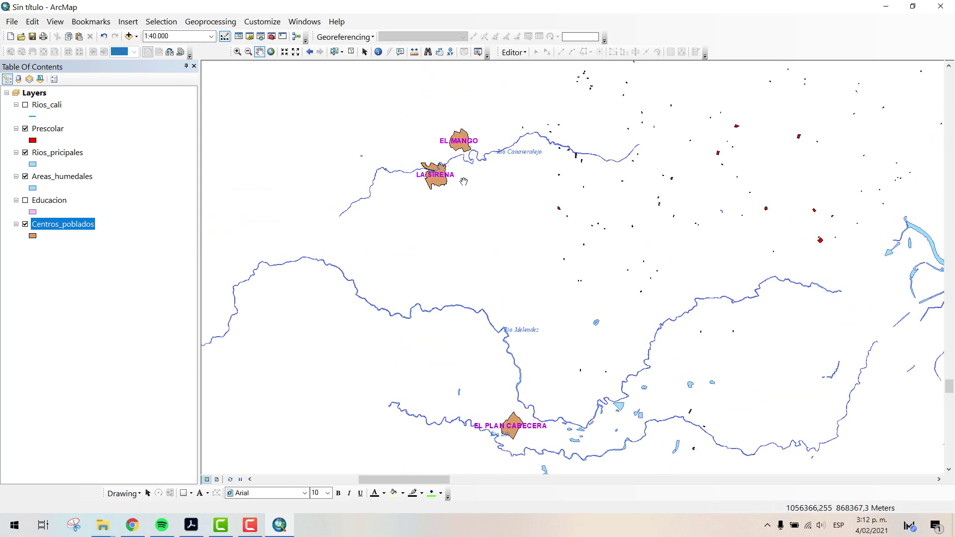
pyautogui.moveTo(455, 175); pyautogui.dragTo(436, 237)
pyautogui.scroll(3, 441, 197)
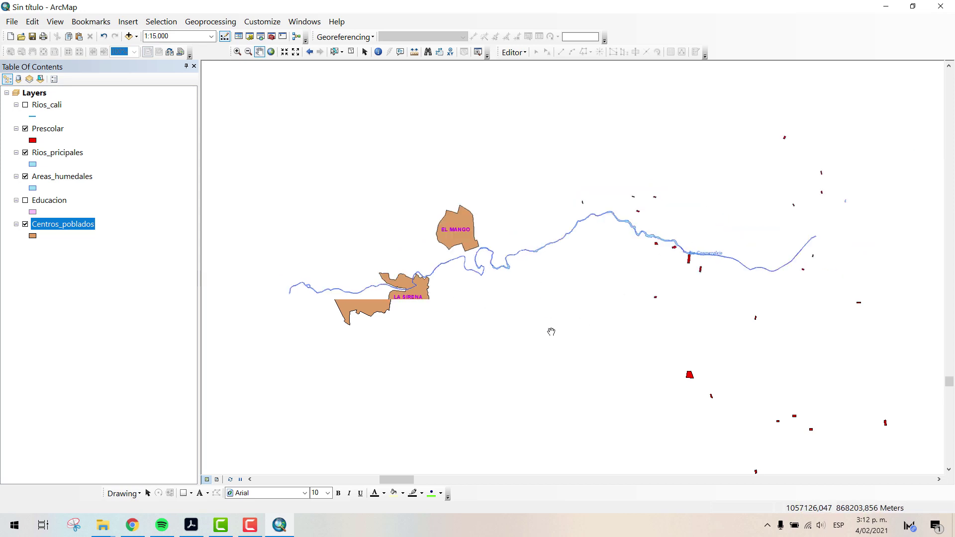
pyautogui.scroll(2, 550, 330)
pyautogui.moveTo(666, 291); pyautogui.dragTo(549, 201)
pyautogui.moveTo(714, 283); pyautogui.dragTo(593, 298)
pyautogui.scroll(2, 592, 298)
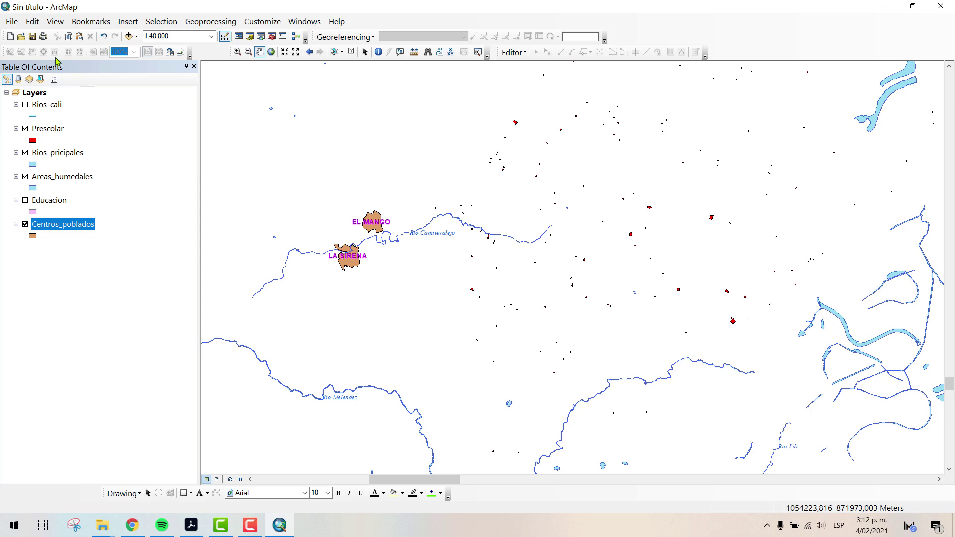
pyautogui.scroll(2, 143, 38)
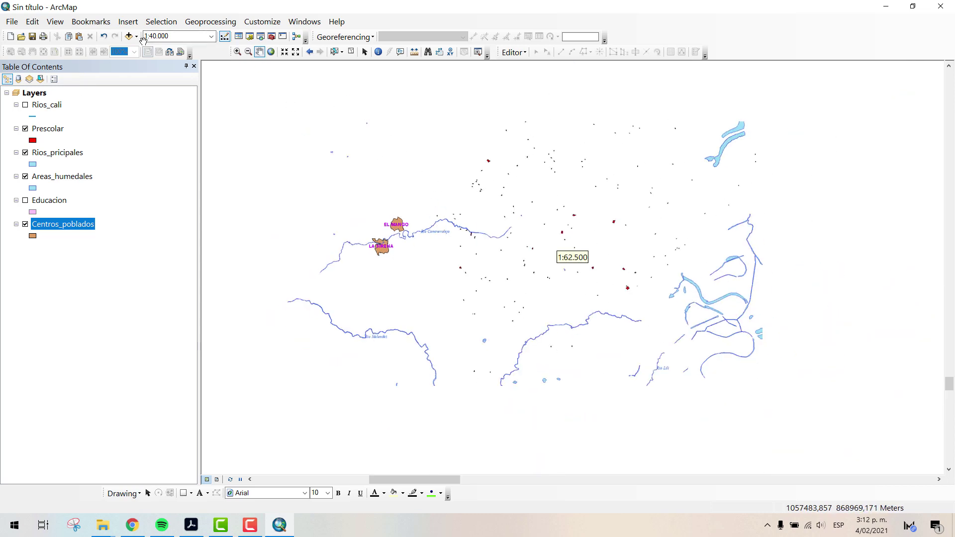
pyautogui.click(161, 21)
pyautogui.click(159, 38)
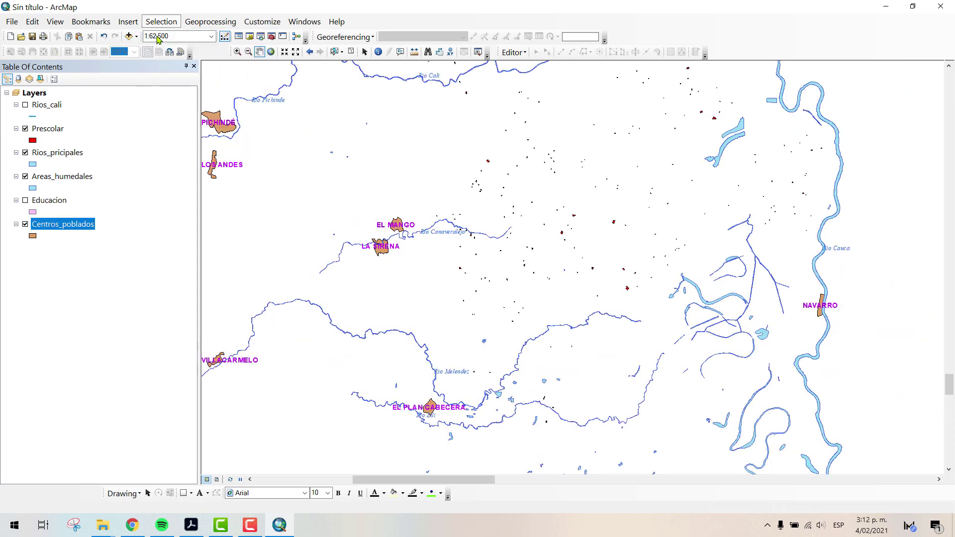
pyautogui.click(268, 99)
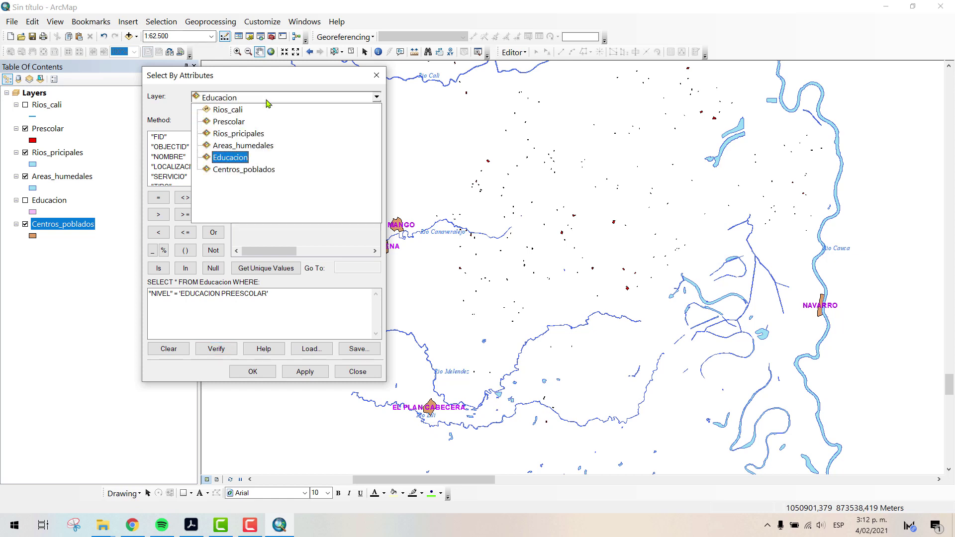
pyautogui.click(260, 81)
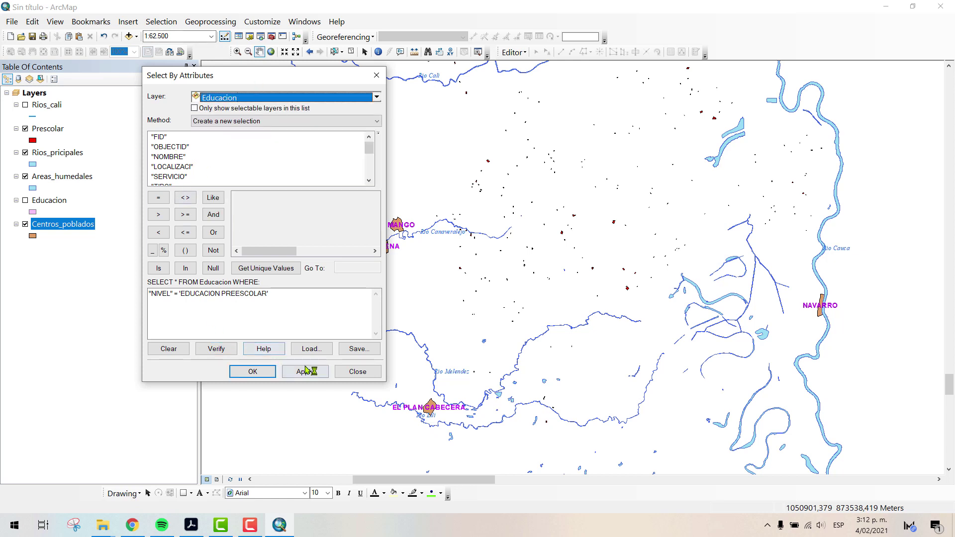
pyautogui.click(358, 372)
# Step: Set up a Select By Location query with Rios_pricipales as the target layer and Prescolar as the source layer
pyautogui.click(158, 21)
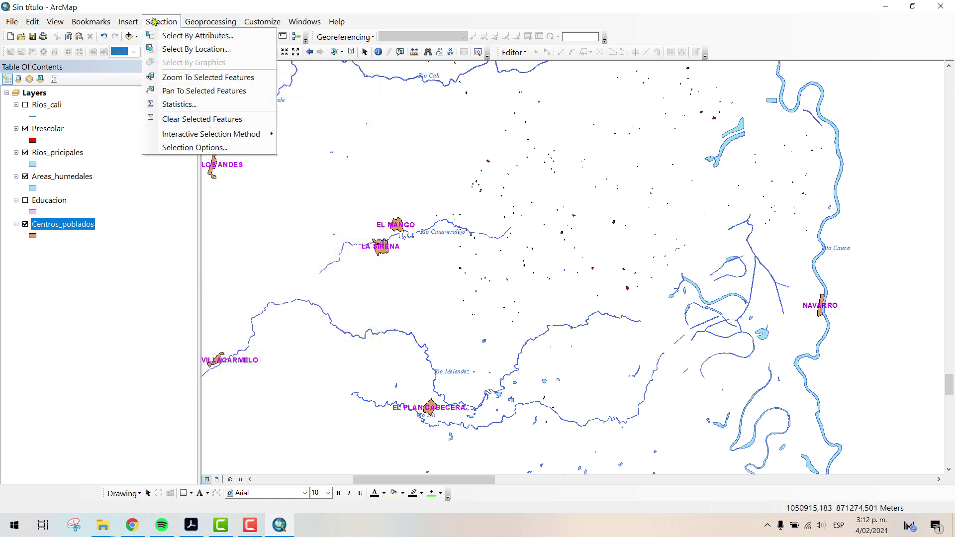
pyautogui.click(167, 50)
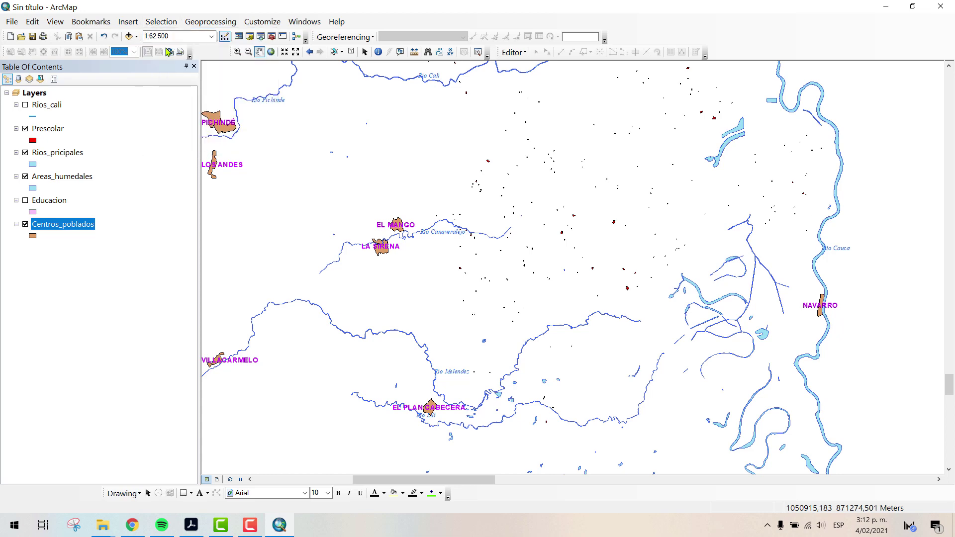
pyautogui.moveTo(150, 24); pyautogui.dragTo(366, 79)
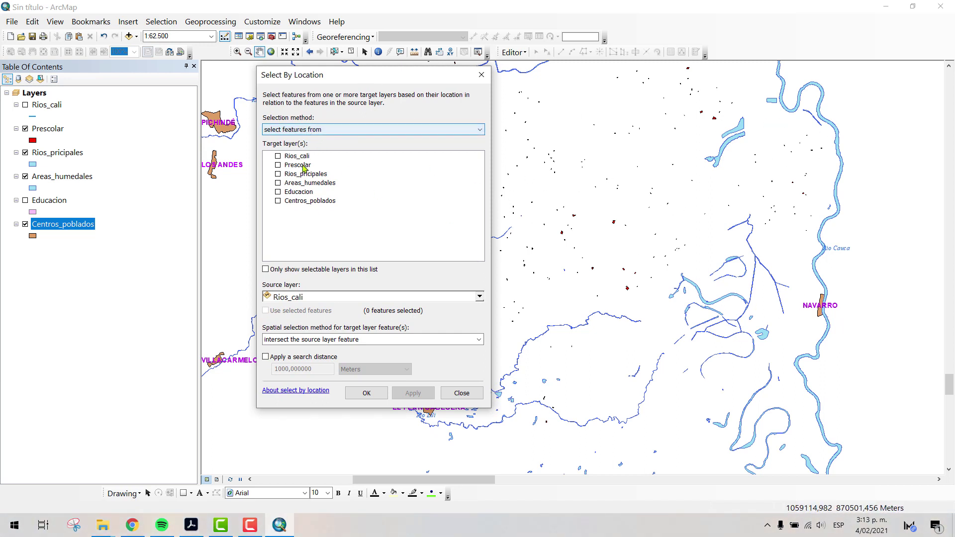
pyautogui.click(278, 157)
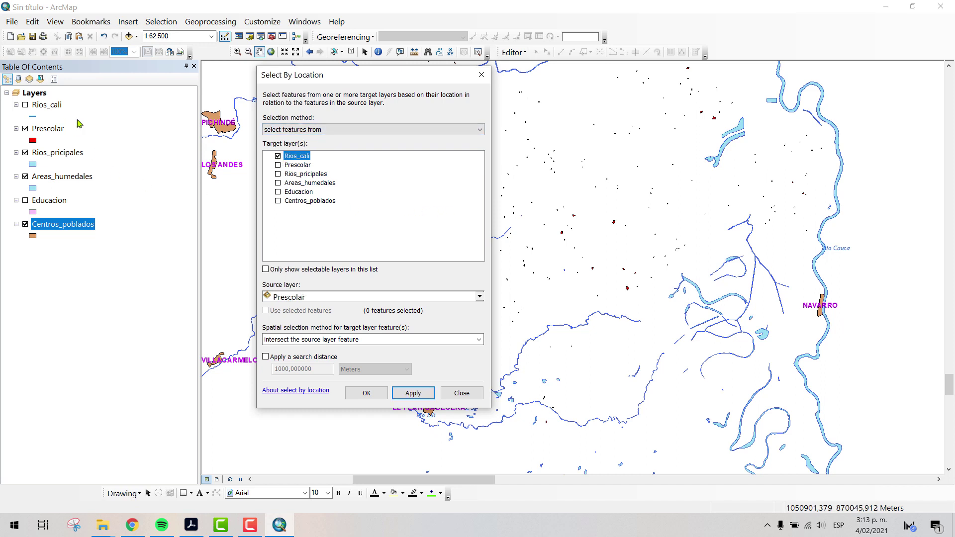
pyautogui.click(279, 156)
pyautogui.click(278, 175)
pyautogui.click(313, 297)
pyautogui.click(313, 298)
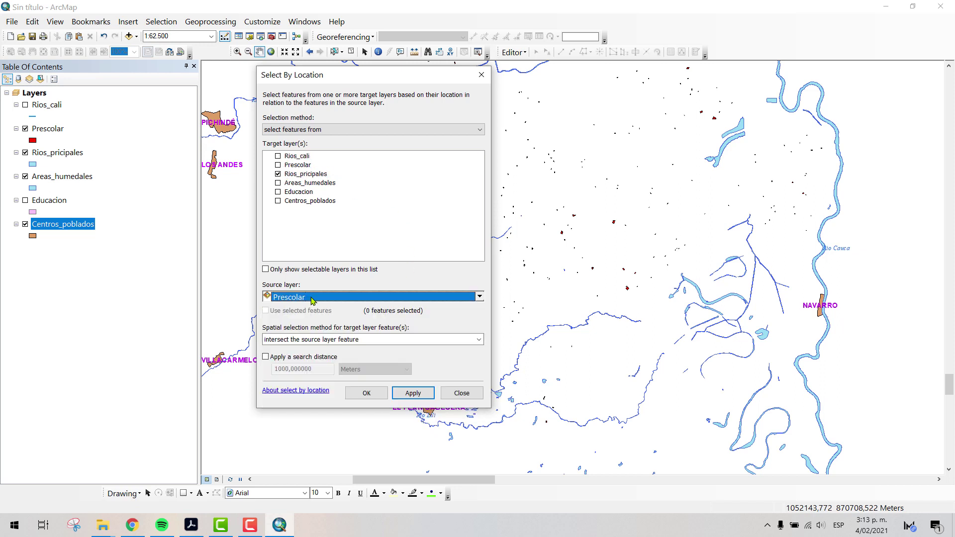
pyautogui.click(313, 297)
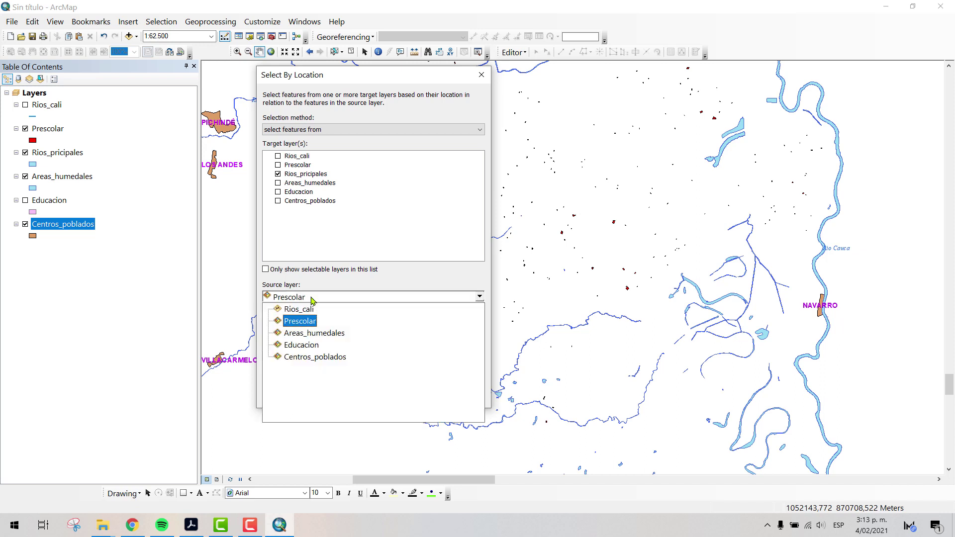
pyautogui.click(313, 297)
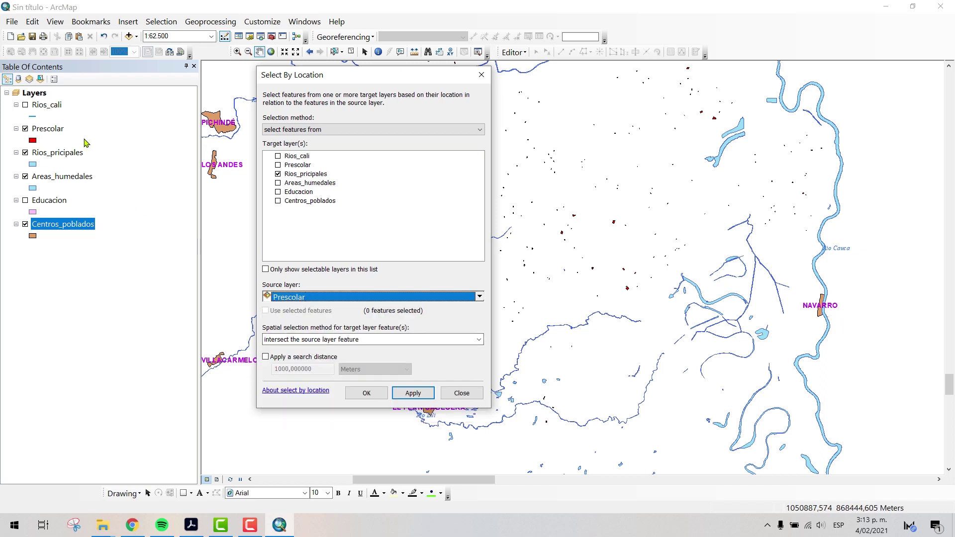
# Step: Enable a search distance of 1000 meters and apply the selection of main rivers intersecting the preschools within that distance
pyautogui.click(266, 358)
pyautogui.click(276, 368)
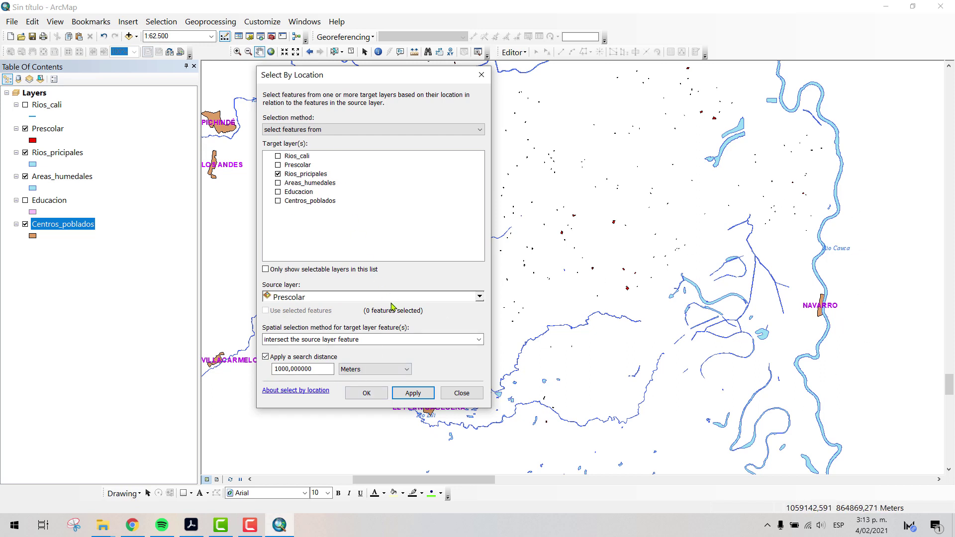
pyautogui.click(422, 397)
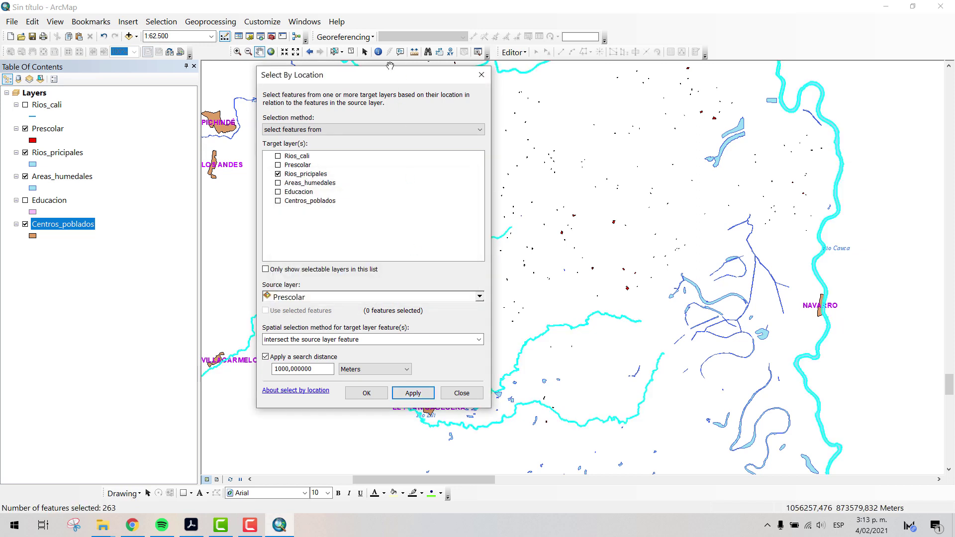
pyautogui.moveTo(384, 79); pyautogui.dragTo(292, 60)
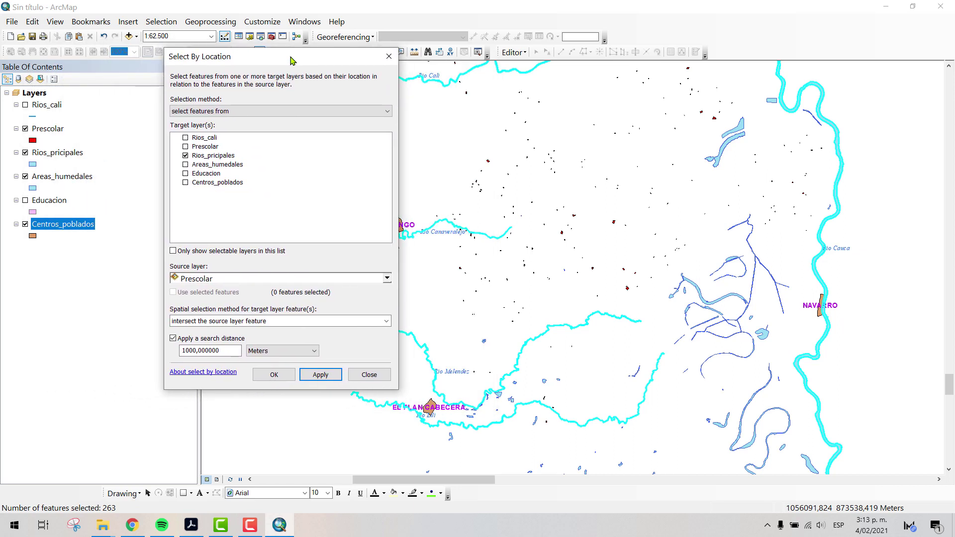
# Step: Reverse the location query so Prescolar is the only target layer and Rios_pricipales is the source layer
pyautogui.click(186, 157)
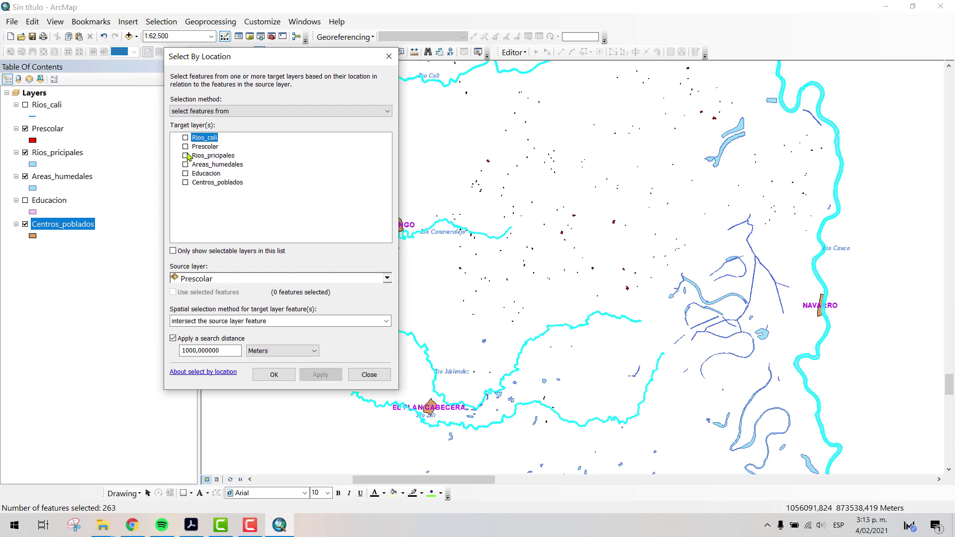
pyautogui.click(186, 147)
pyautogui.click(197, 278)
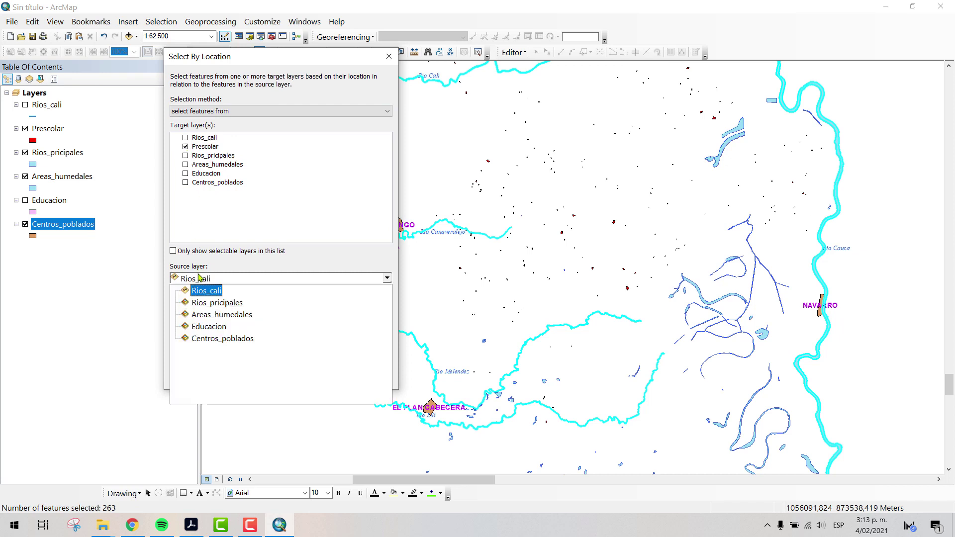
pyautogui.click(207, 303)
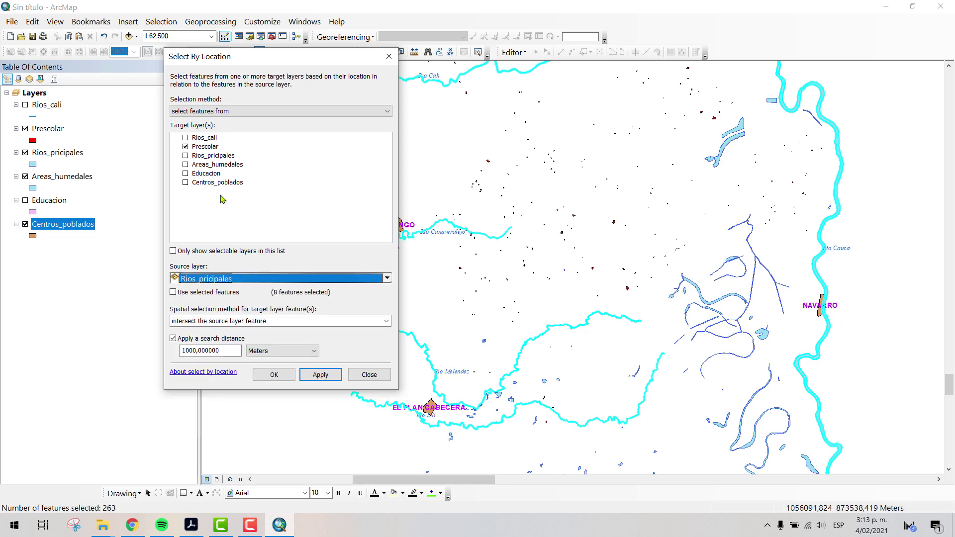
# Step: Examine the selected main rivers and the nearby preschools, from the Montebello area in the north to the Pance area in the south
pyautogui.moveTo(290, 64); pyautogui.dragTo(62, 70)
pyautogui.moveTo(426, 106); pyautogui.dragTo(490, 190)
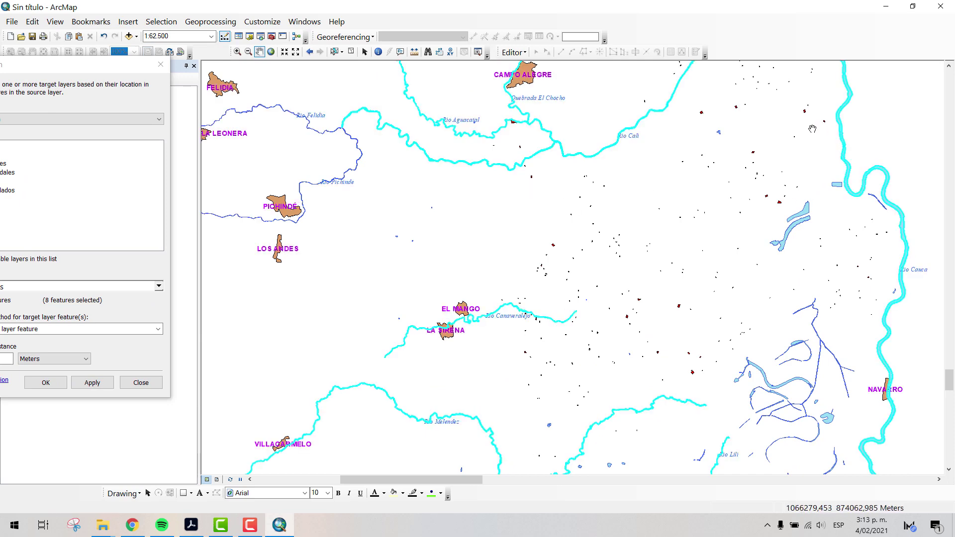
pyautogui.moveTo(630, 196); pyautogui.dragTo(607, 313)
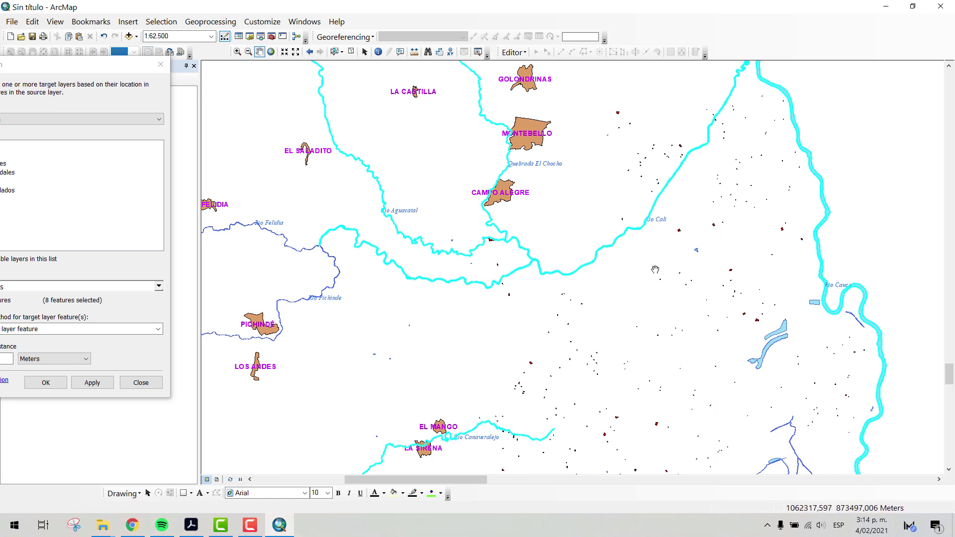
pyautogui.scroll(-1, 637, 321)
pyautogui.scroll(1, 645, 279)
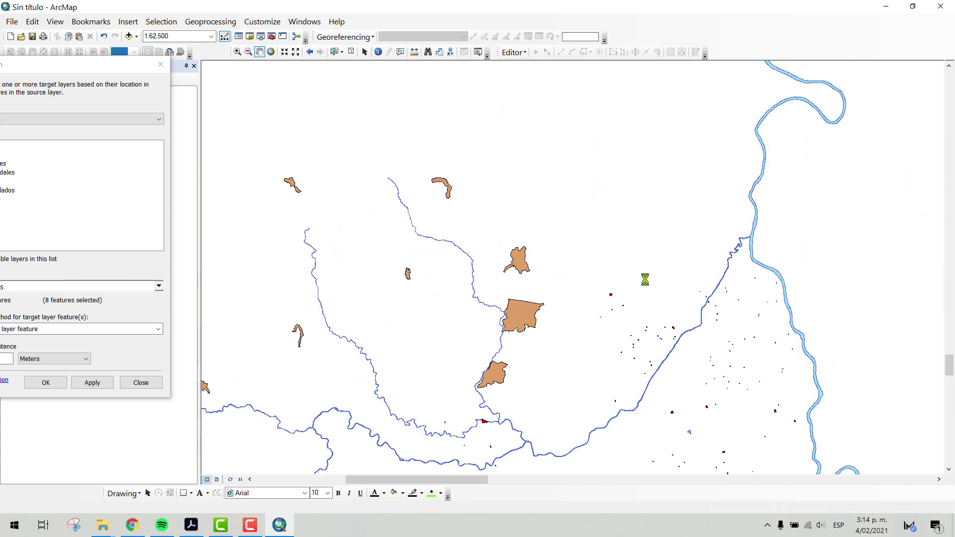
pyautogui.moveTo(794, 337); pyautogui.dragTo(744, 113)
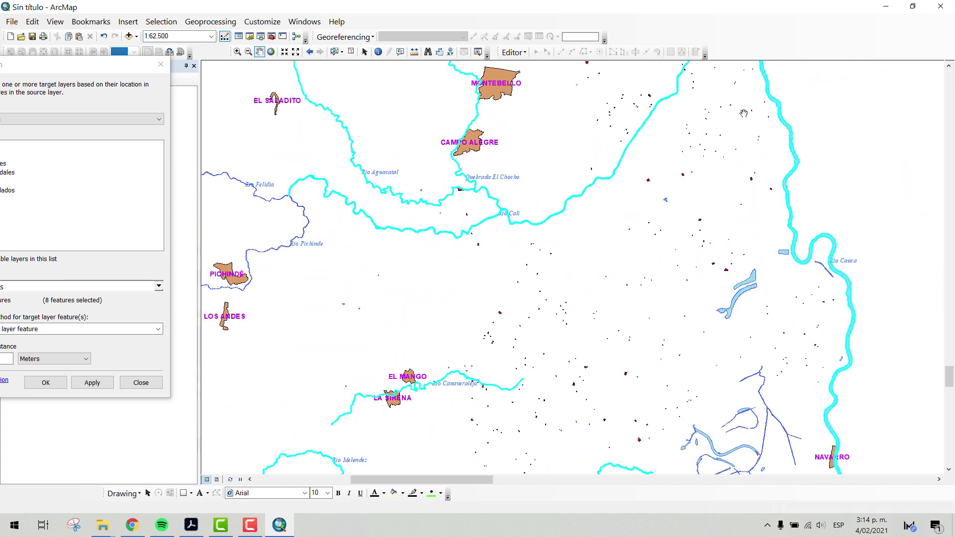
pyautogui.moveTo(617, 391); pyautogui.dragTo(752, 146)
pyautogui.moveTo(87, 74); pyautogui.dragTo(335, 73)
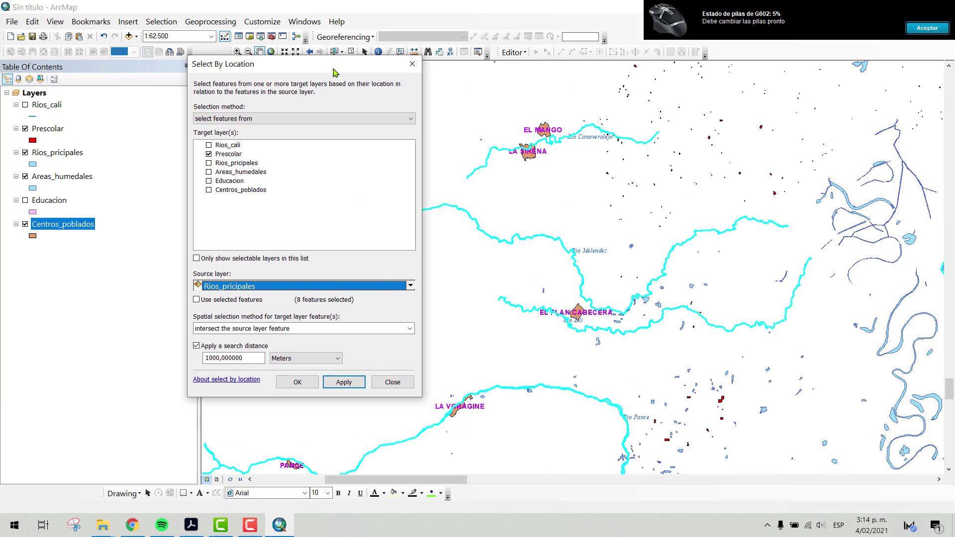
pyautogui.click(912, 30)
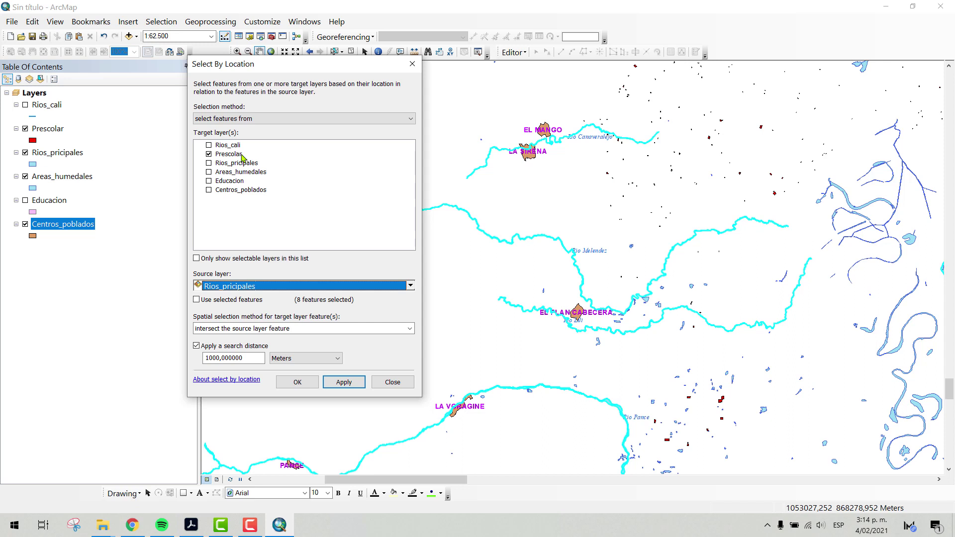
# Step: Select the Prescolar features within 100 meters of the main rivers and hide the Rios_pricipales layer to check them
pyautogui.click(216, 358)
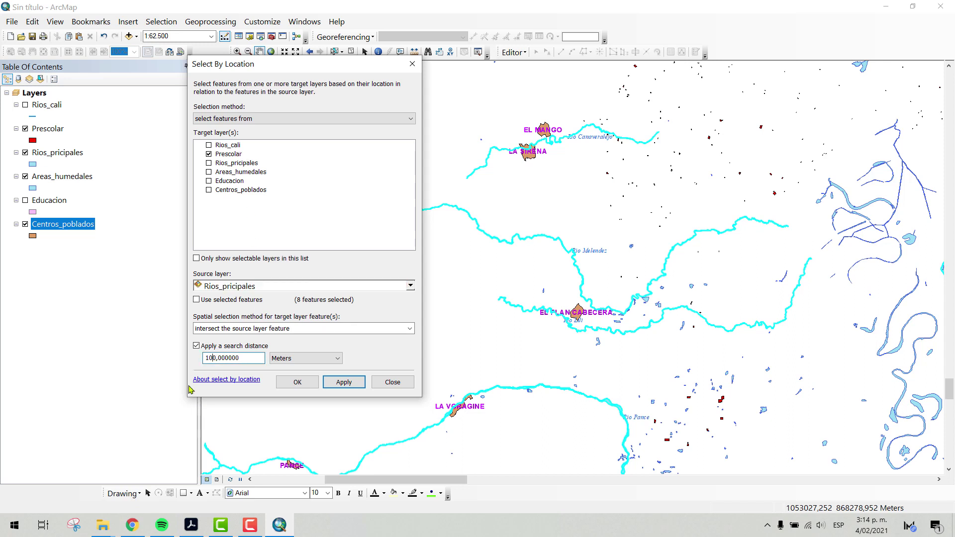
pyautogui.click(345, 382)
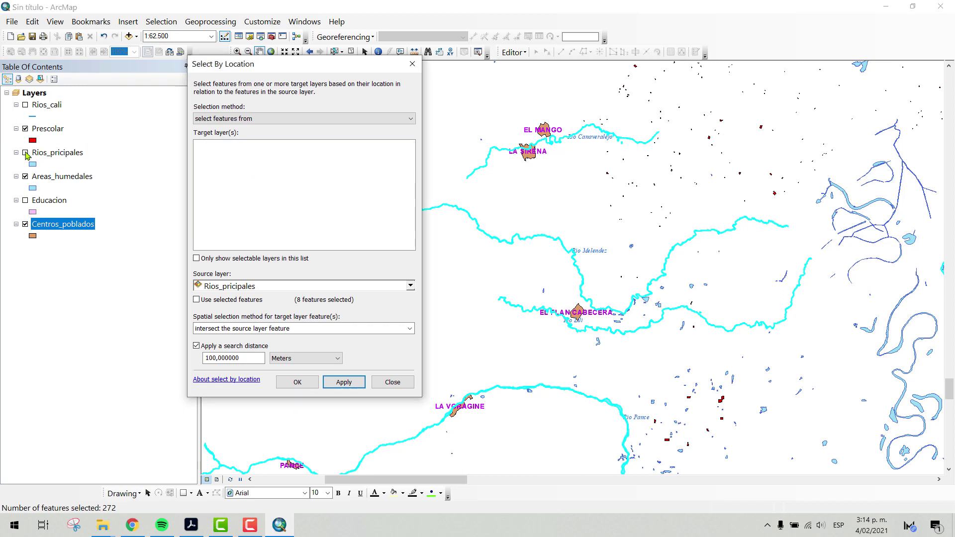
pyautogui.click(26, 154)
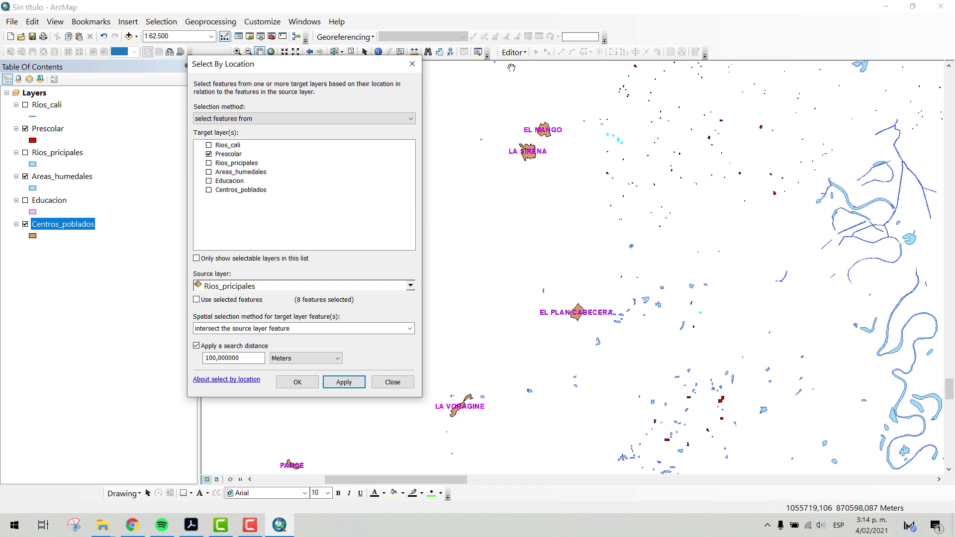
pyautogui.click(412, 64)
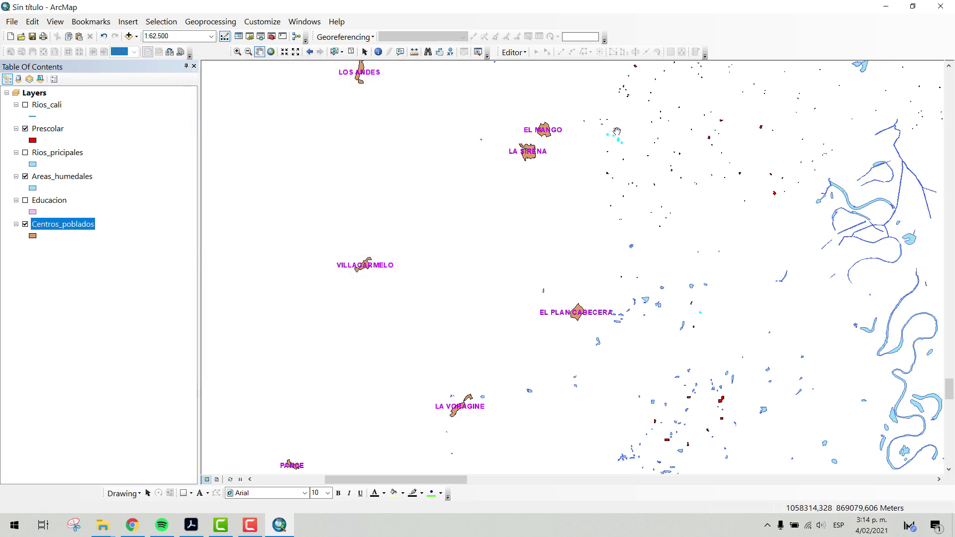
# Step: Show the Rios_pricipales layer again and clear its selected features through its attribute table, leaving the preschools selected
pyautogui.scroll(3, 617, 132)
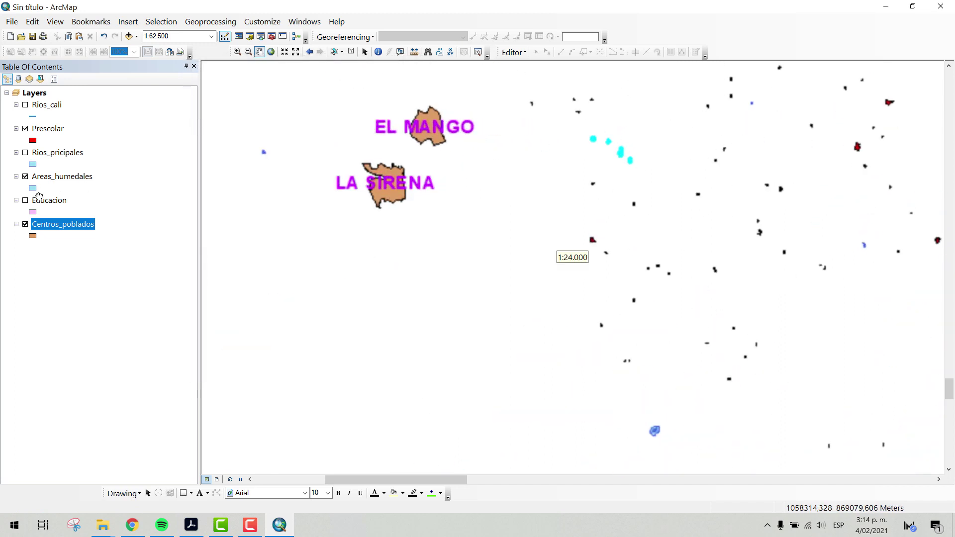
pyautogui.click(26, 152)
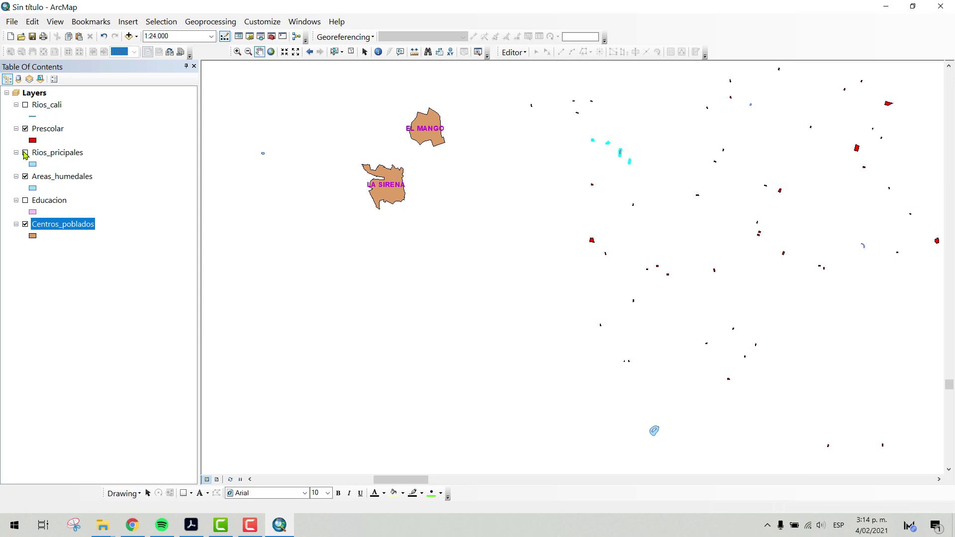
pyautogui.rightClick(75, 153)
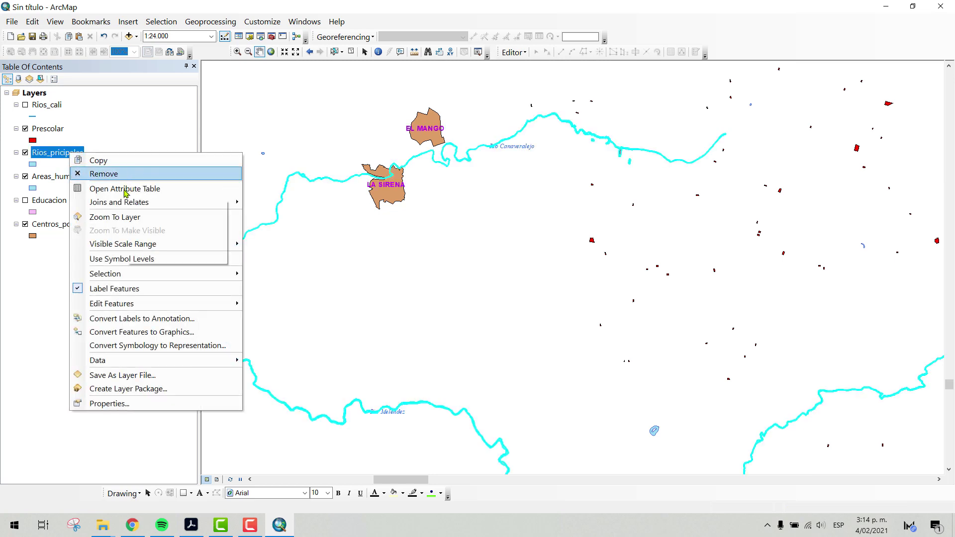
pyautogui.click(123, 189)
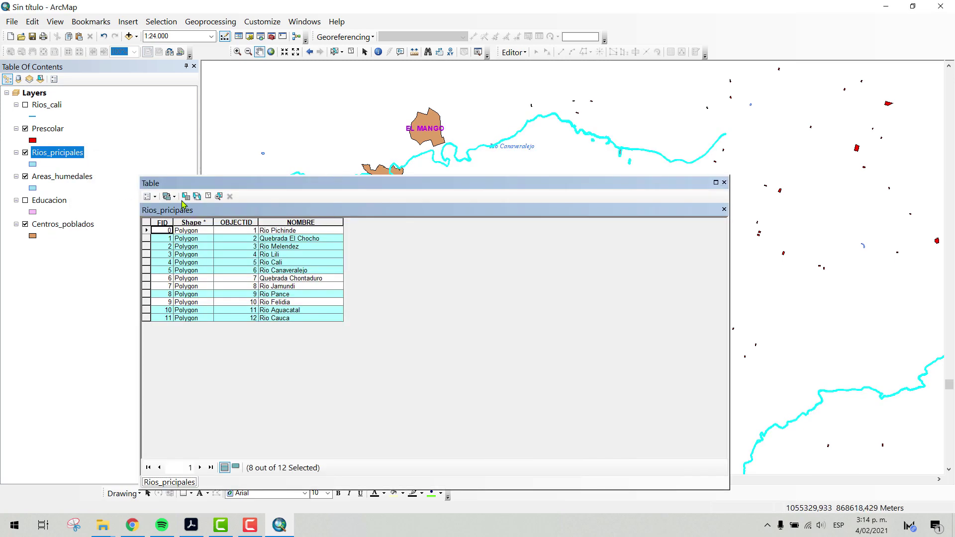
pyautogui.click(209, 197)
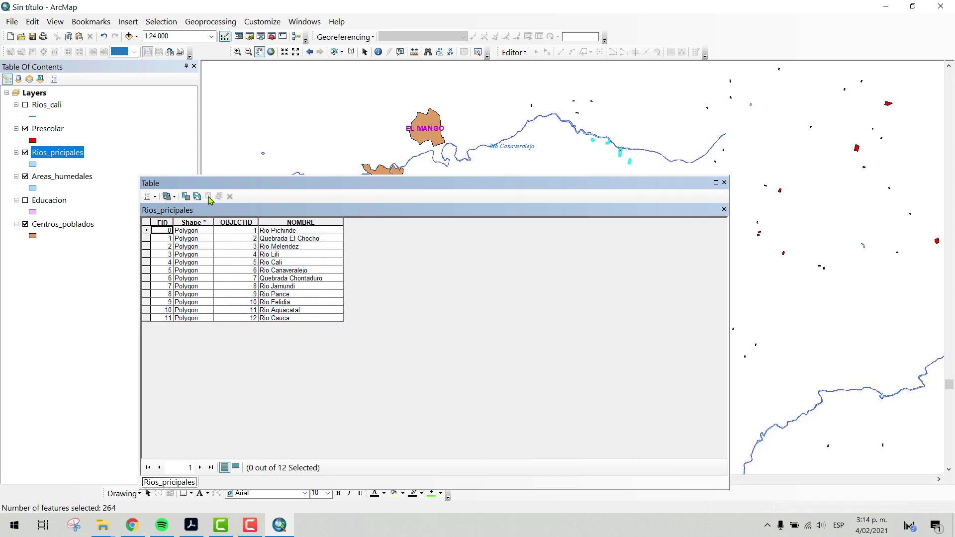
pyautogui.click(725, 183)
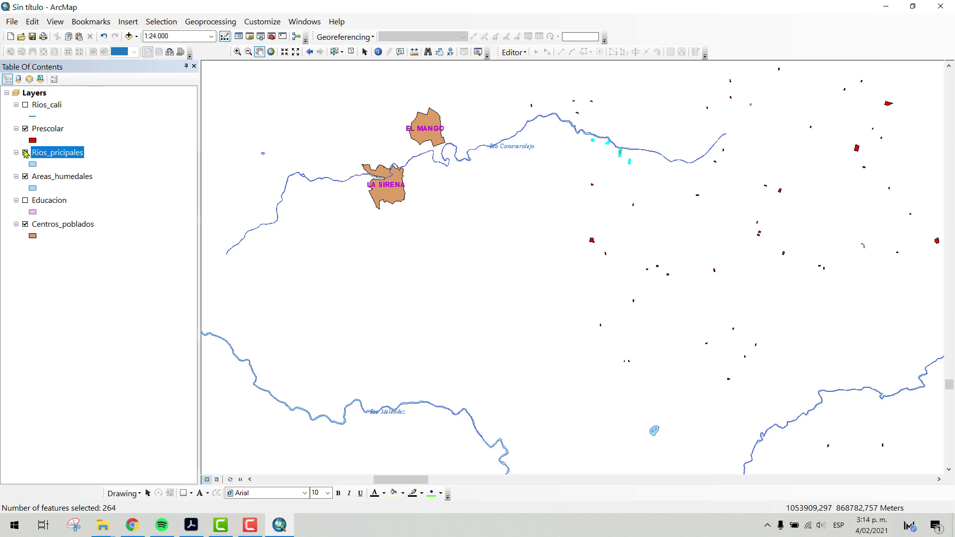
pyautogui.scroll(3, 629, 122)
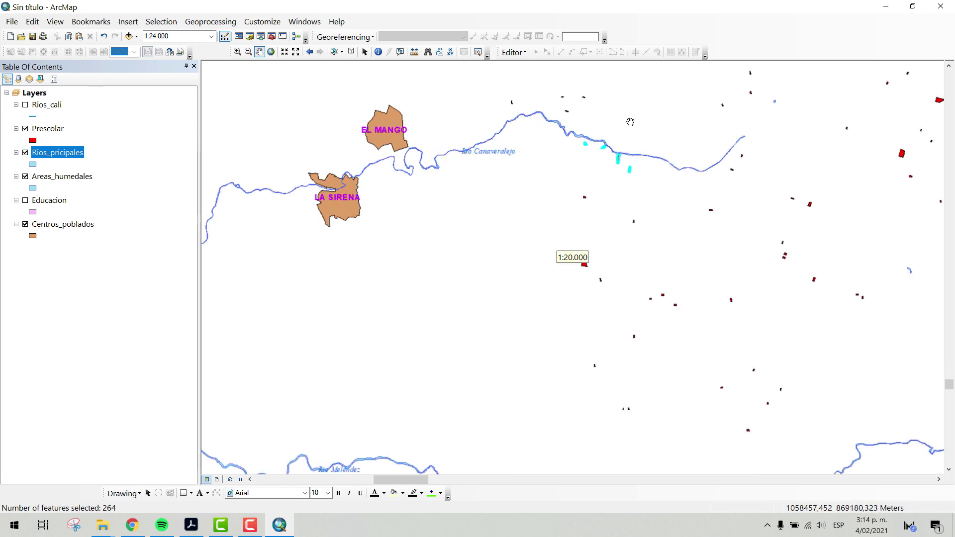
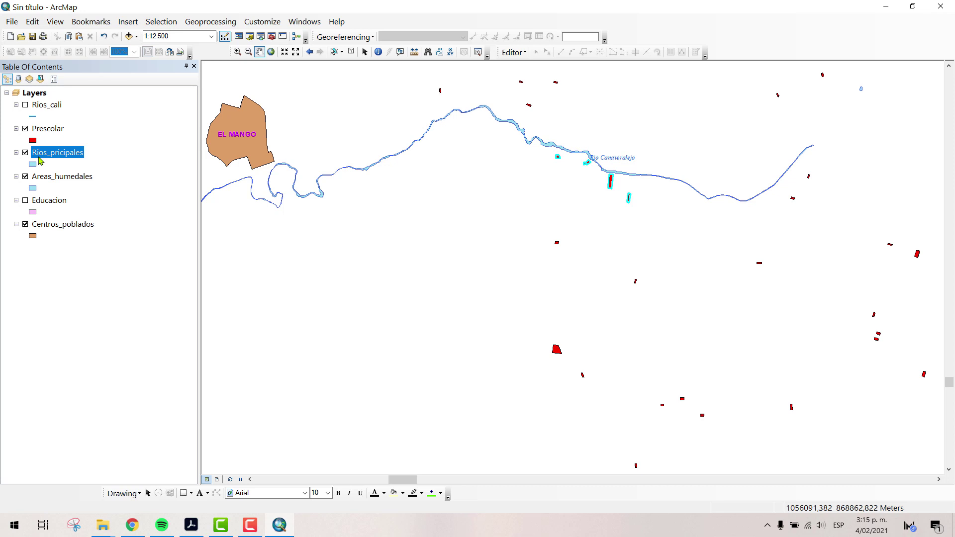
pyautogui.scroll(-2, 593, 246)
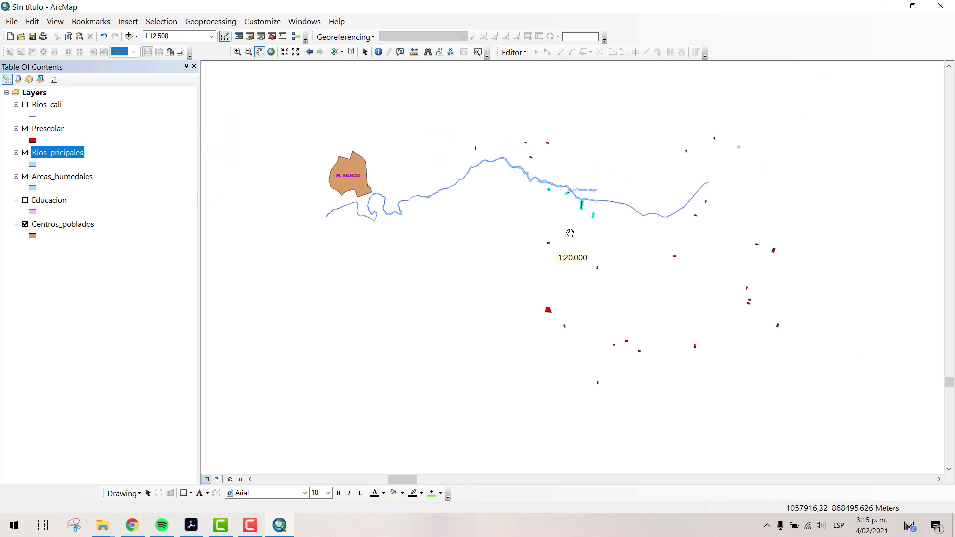
# Step: Open the Prescolar attribute table, list only its selected records, and place the table clear of the selected preschools on the map
pyautogui.moveTo(672, 227); pyautogui.dragTo(518, 158)
pyautogui.scroll(-1, 478, 243)
pyautogui.moveTo(358, 182); pyautogui.dragTo(433, 248)
pyautogui.scroll(2, 373, 258)
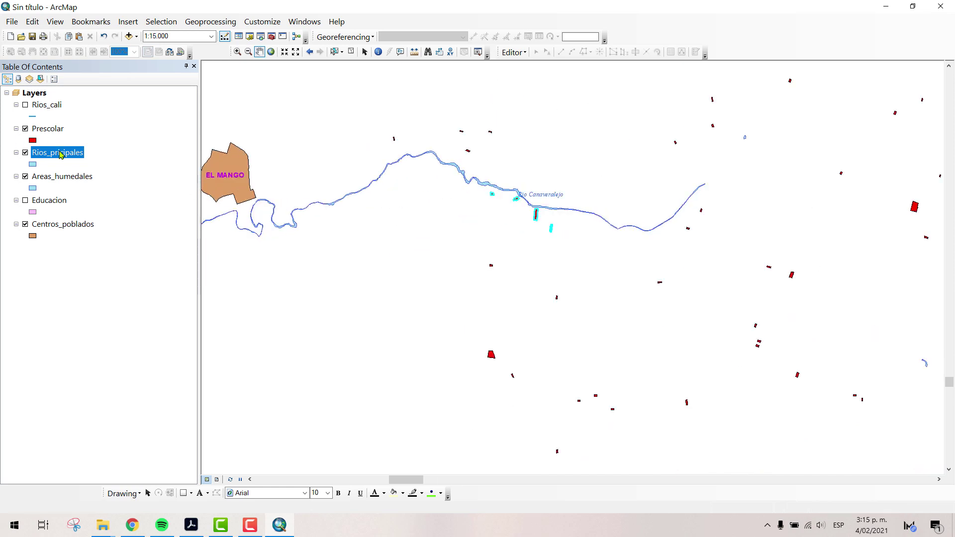
pyautogui.rightClick(53, 130)
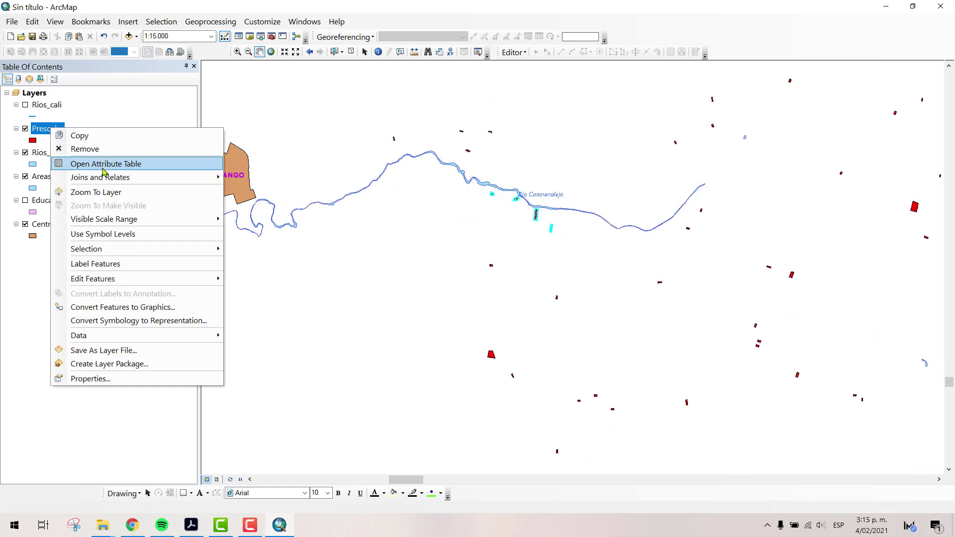
pyautogui.click(132, 160)
pyautogui.scroll(-8, 372, 383)
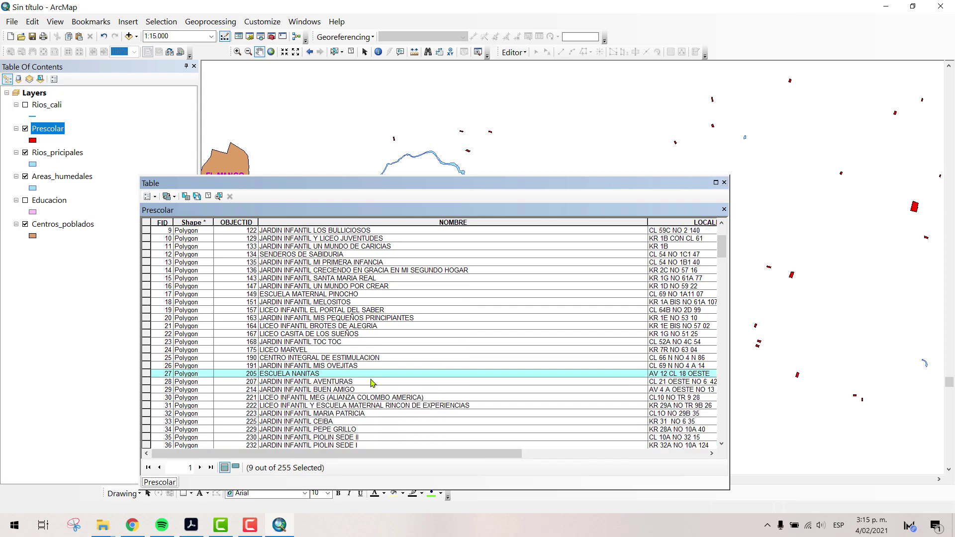
pyautogui.click(235, 467)
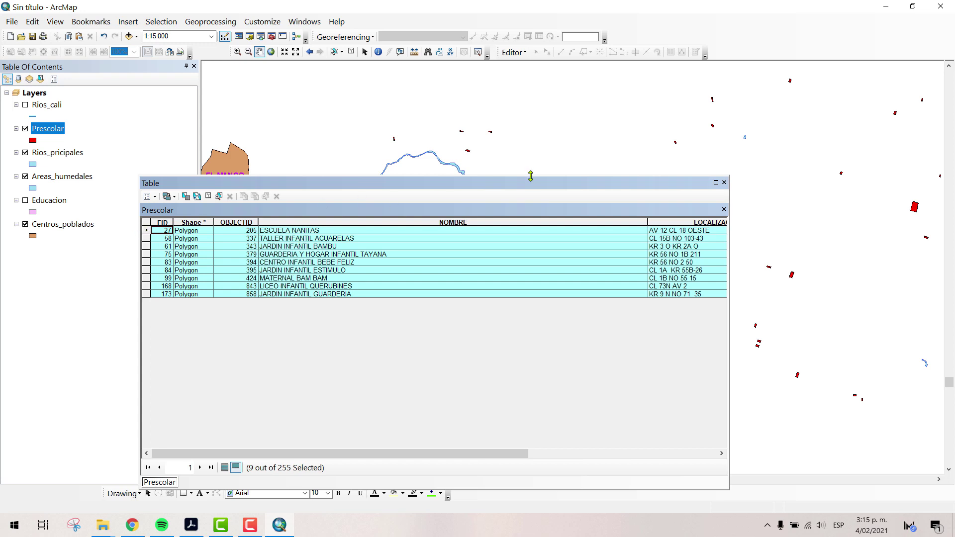
pyautogui.moveTo(520, 183); pyautogui.dragTo(604, 279)
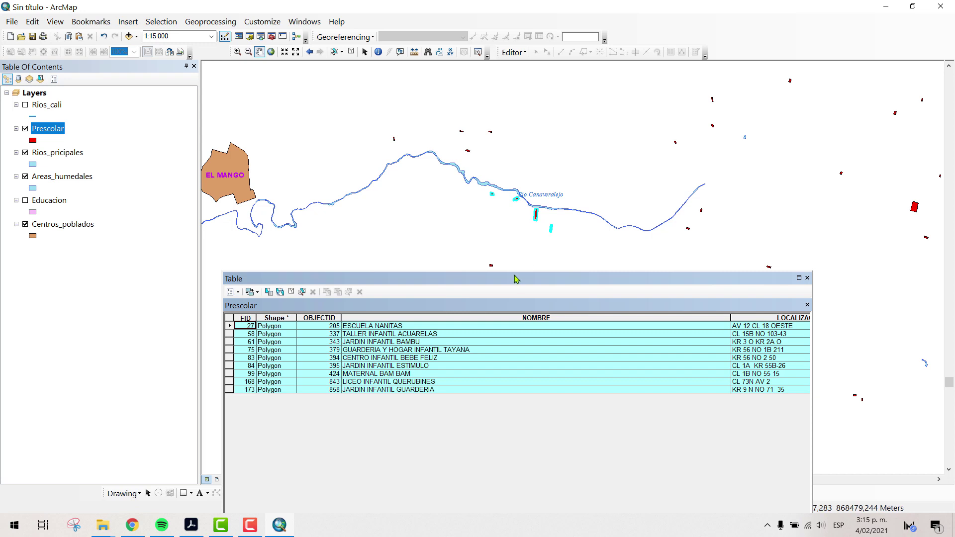
pyautogui.moveTo(518, 279); pyautogui.dragTo(515, 261)
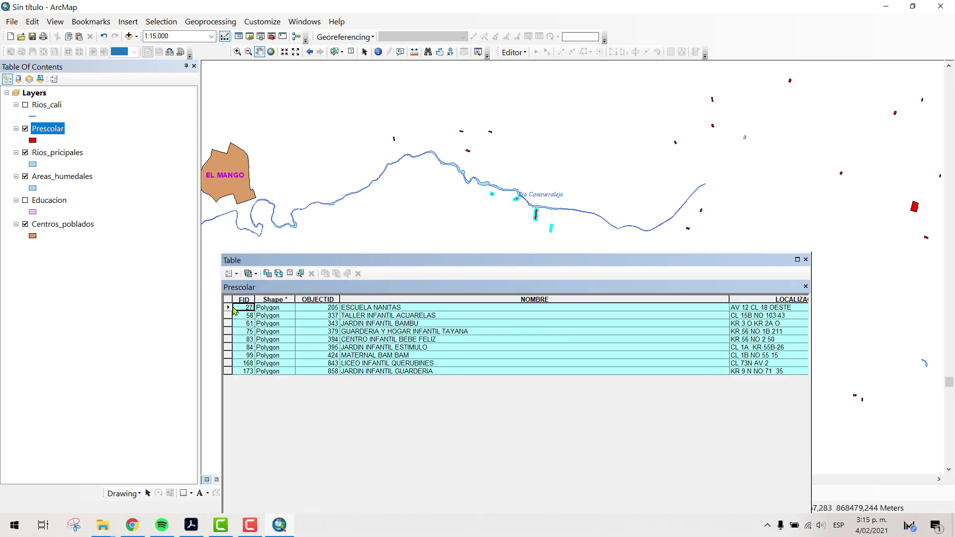
# Step: Zoom the map to the ESCUELA NANITAS preschool from its table record and close the Prescolar attribute table
pyautogui.rightClick(230, 310)
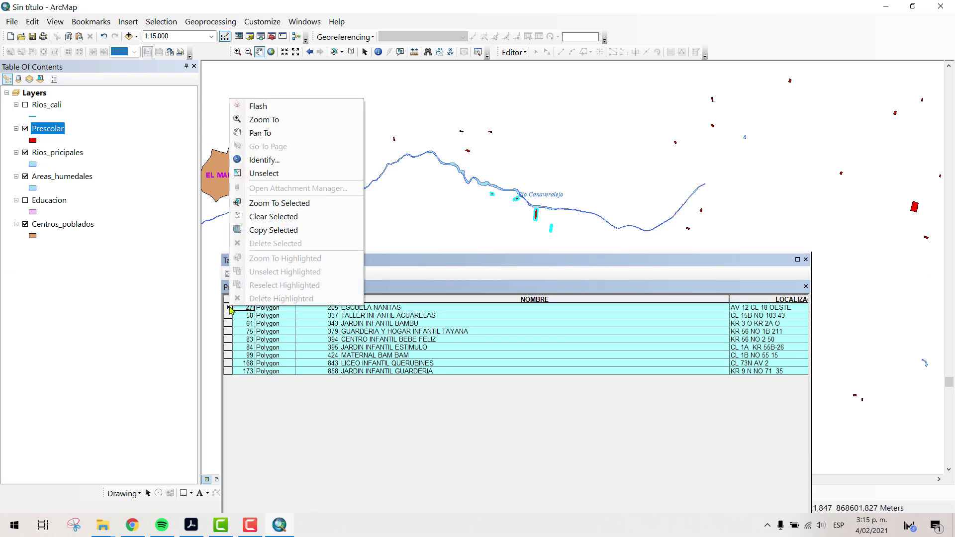
pyautogui.click(275, 124)
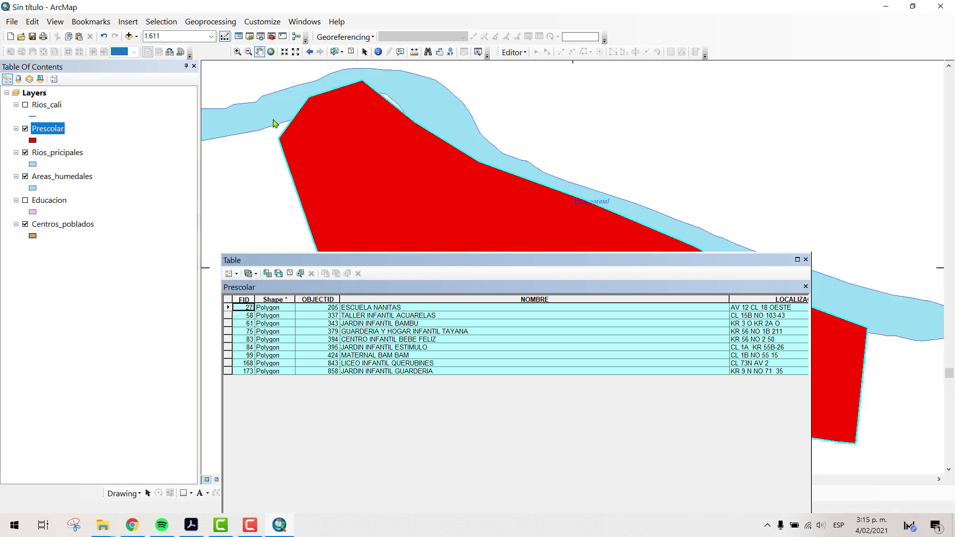
pyautogui.scroll(2, 565, 199)
pyautogui.scroll(2, 566, 198)
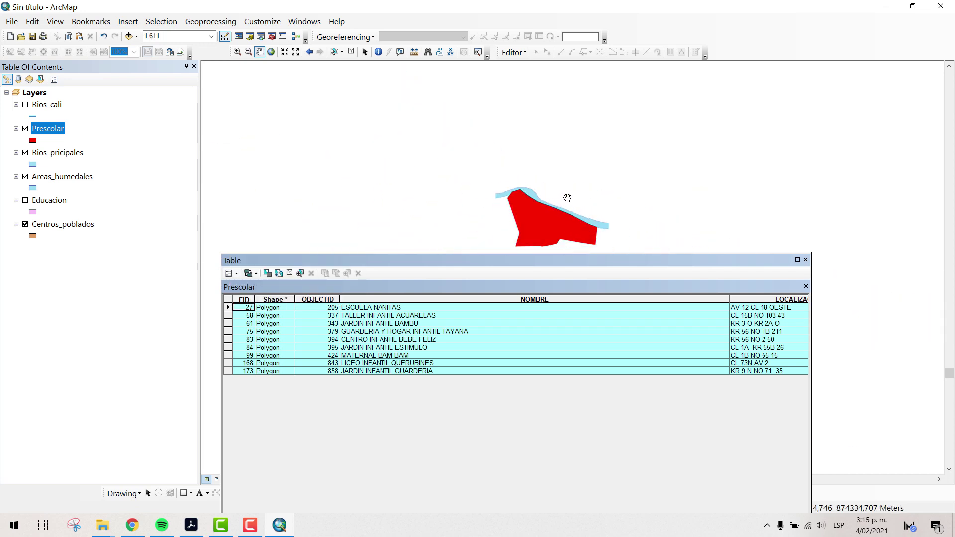
pyautogui.scroll(4, 622, 188)
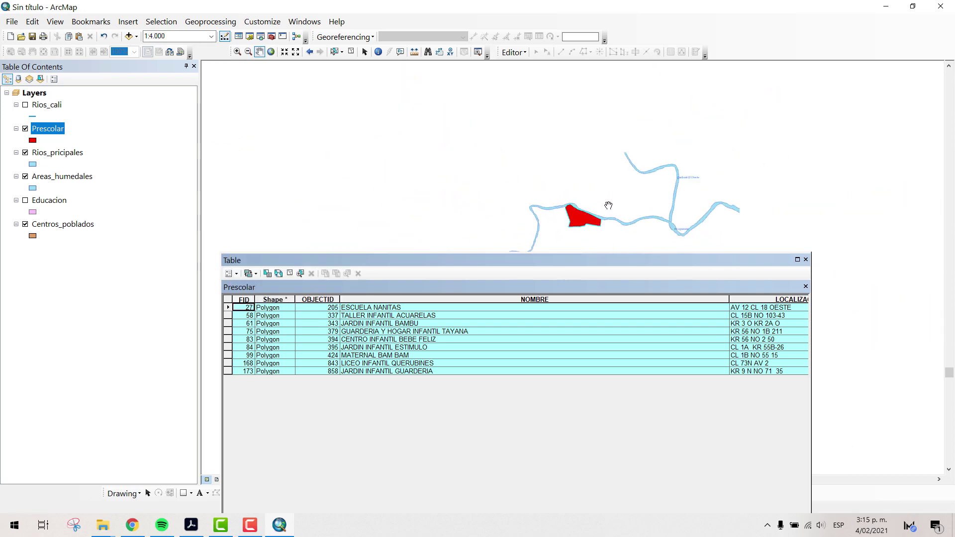
pyautogui.click(806, 259)
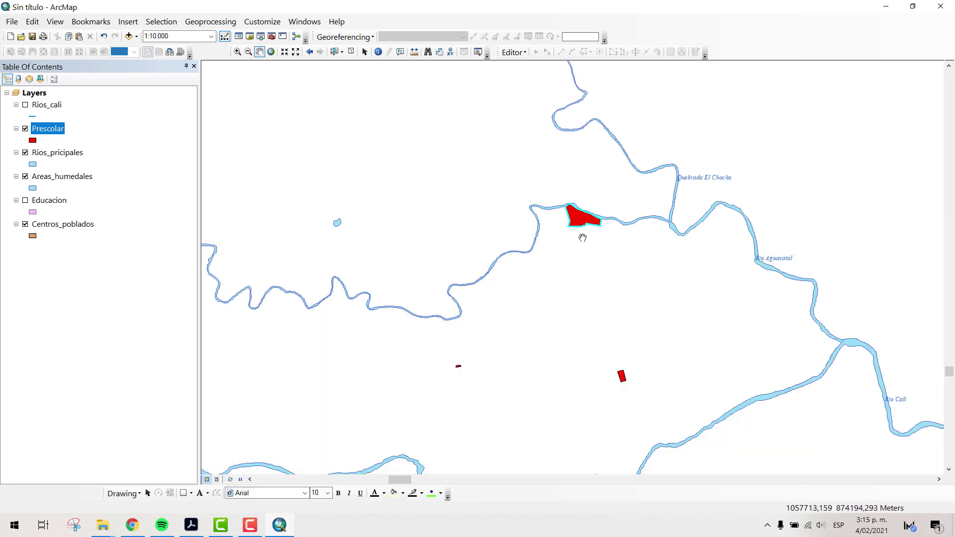
# Step: Examine how close the selected ESCUELA NANITAS preschool lies to Rio Aguacatal and the surrounding rivers
pyautogui.scroll(3, 609, 192)
pyautogui.scroll(-3, 610, 191)
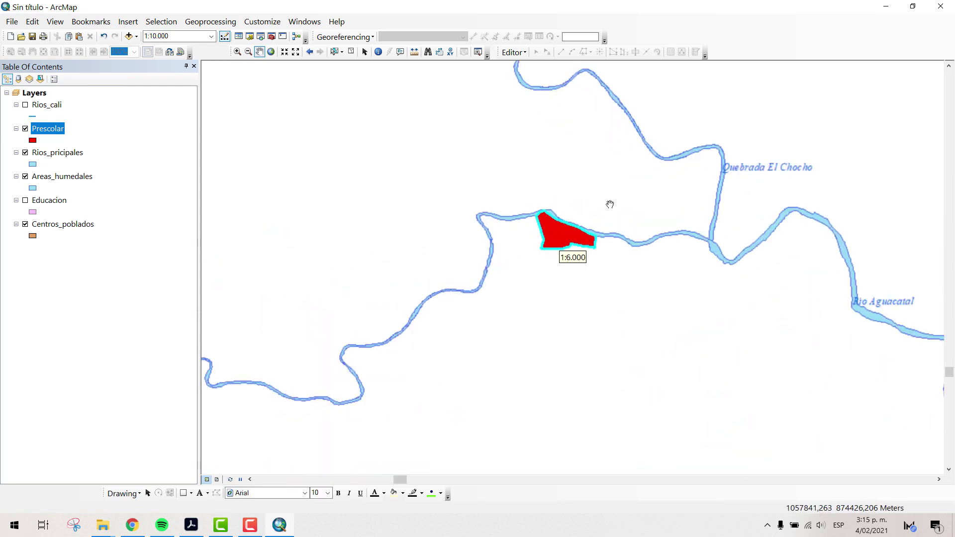
pyautogui.scroll(-2, 609, 205)
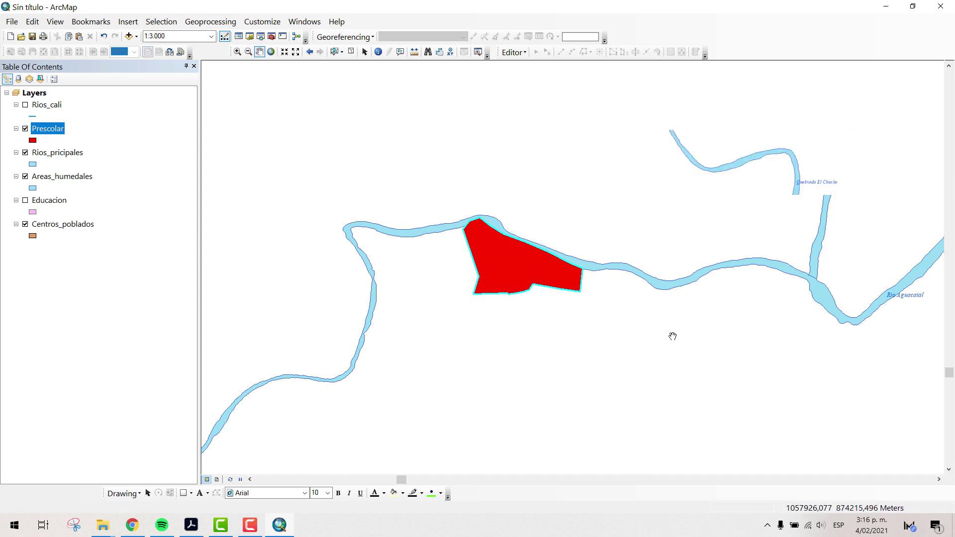
pyautogui.scroll(2, 672, 334)
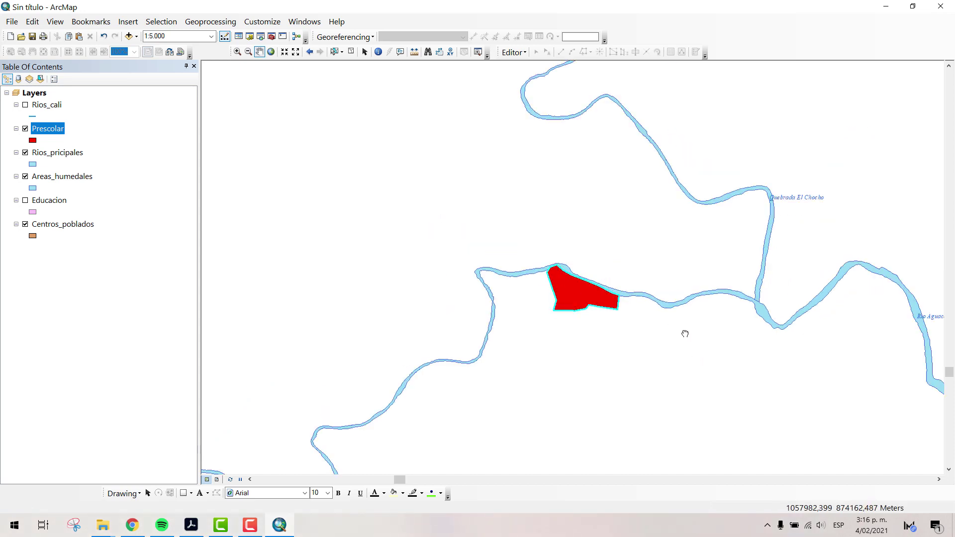
pyautogui.moveTo(682, 333); pyautogui.dragTo(609, 233)
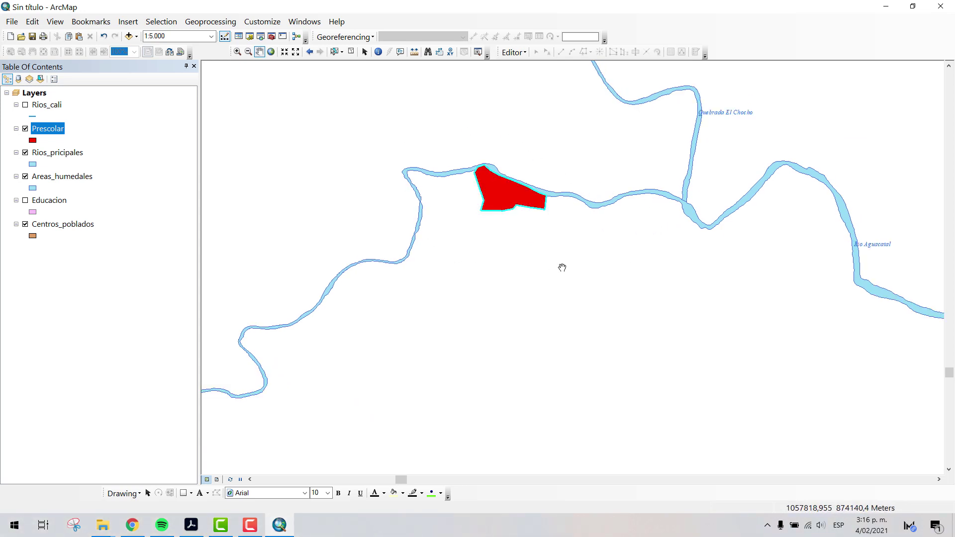
pyautogui.moveTo(482, 249); pyautogui.dragTo(501, 297)
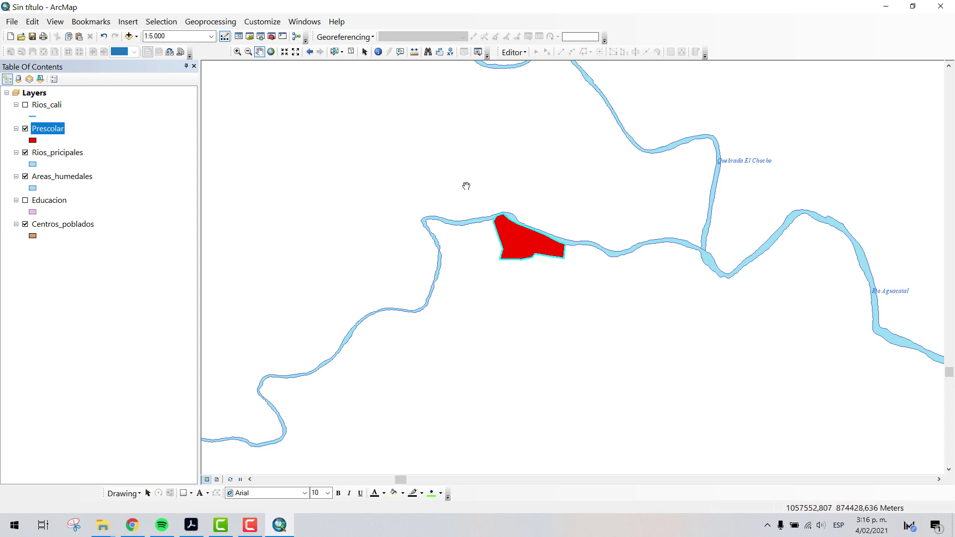
pyautogui.scroll(2, 553, 281)
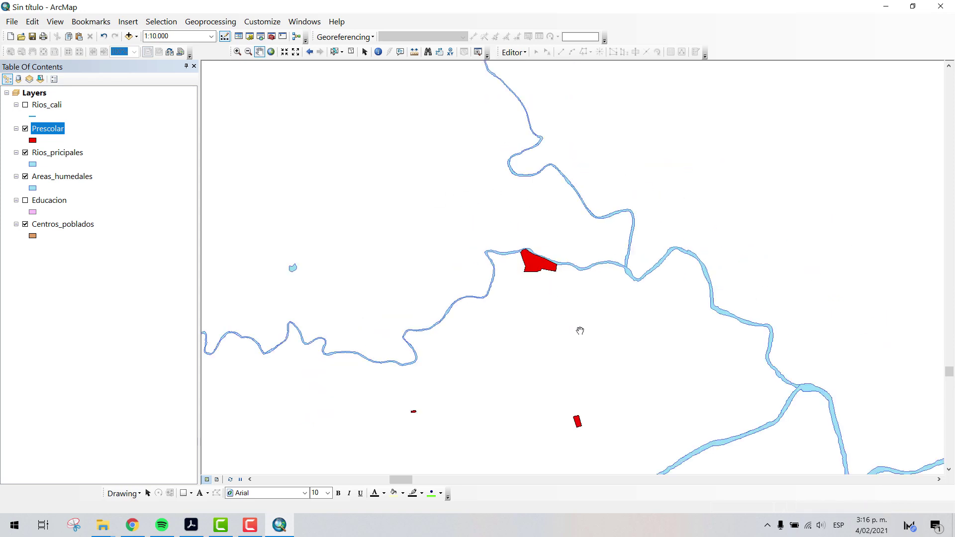
pyautogui.scroll(2, 580, 331)
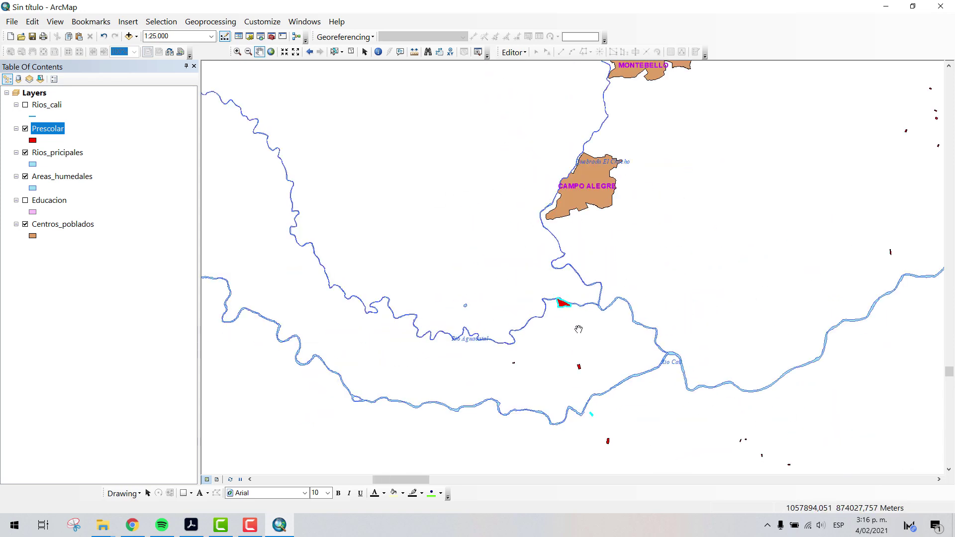
# Step: Show the Rios_cali layer and inspect its streams around the selected preschool and the Campo Alegre area
pyautogui.scroll(2, 578, 329)
pyautogui.click(26, 107)
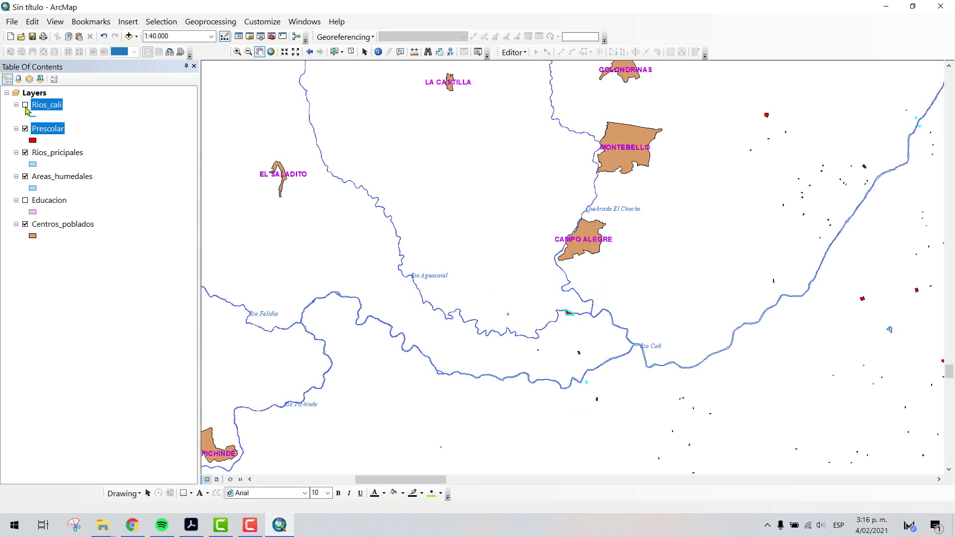
pyautogui.click(26, 105)
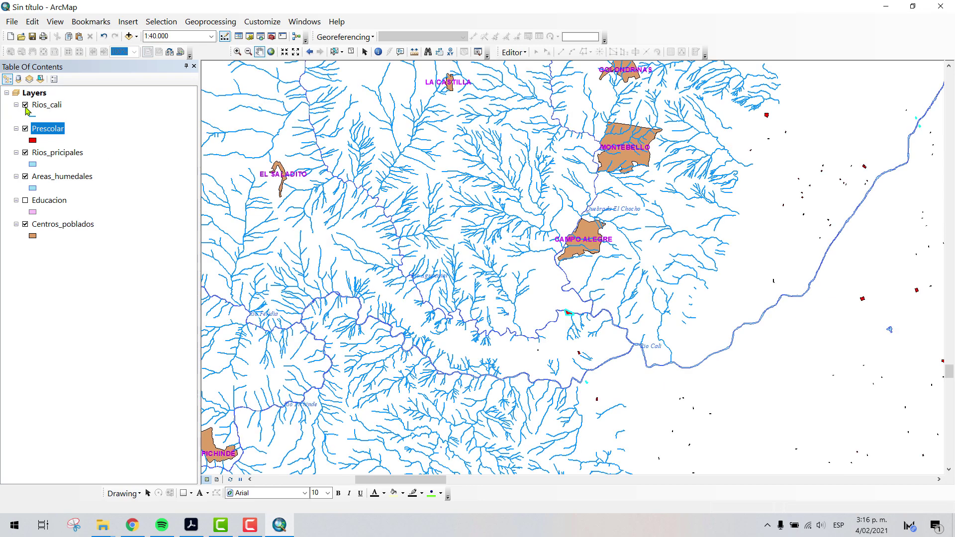
pyautogui.scroll(-4, 582, 321)
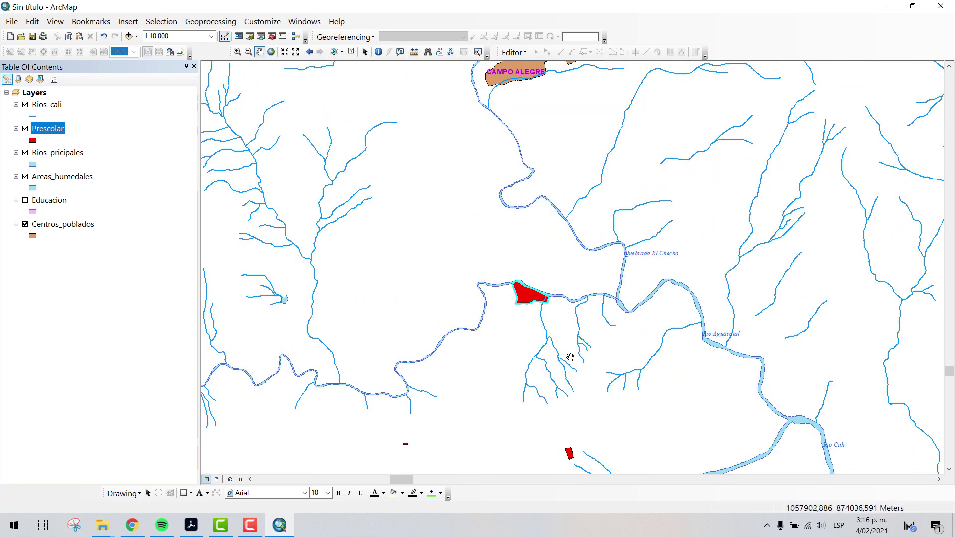
pyautogui.moveTo(549, 289); pyautogui.dragTo(477, 265)
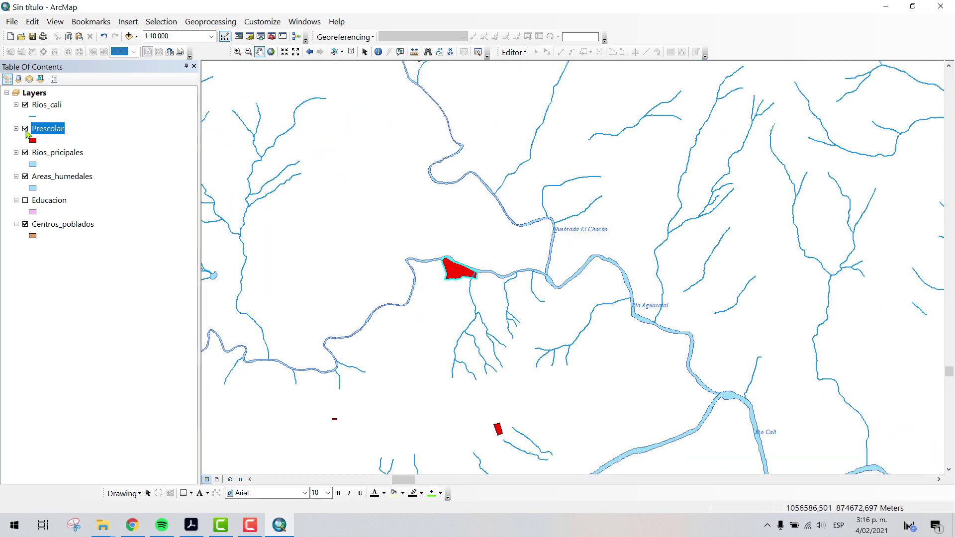
pyautogui.scroll(4, 674, 367)
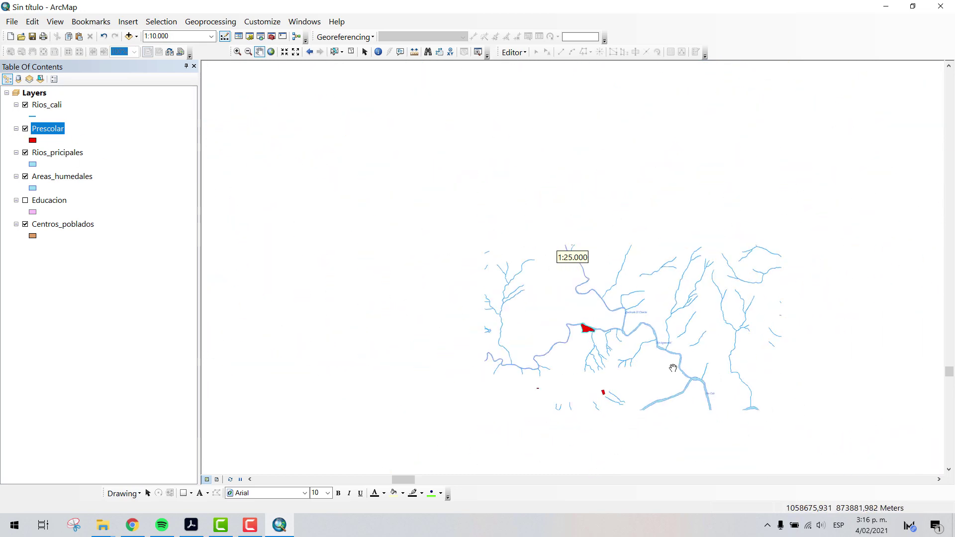
pyautogui.moveTo(581, 339); pyautogui.dragTo(453, 303)
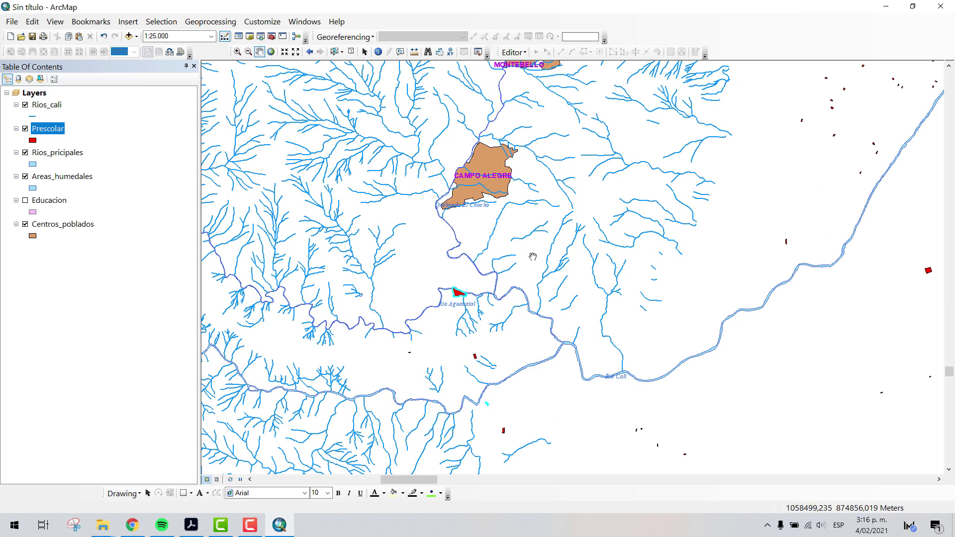
pyautogui.scroll(1, 533, 257)
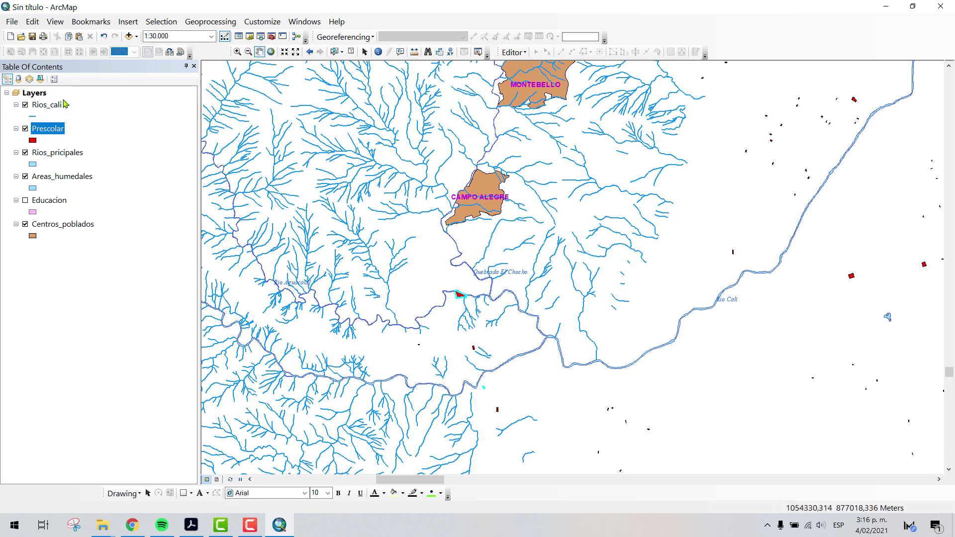
# Step: Clear the selected features from the map
pyautogui.click(161, 21)
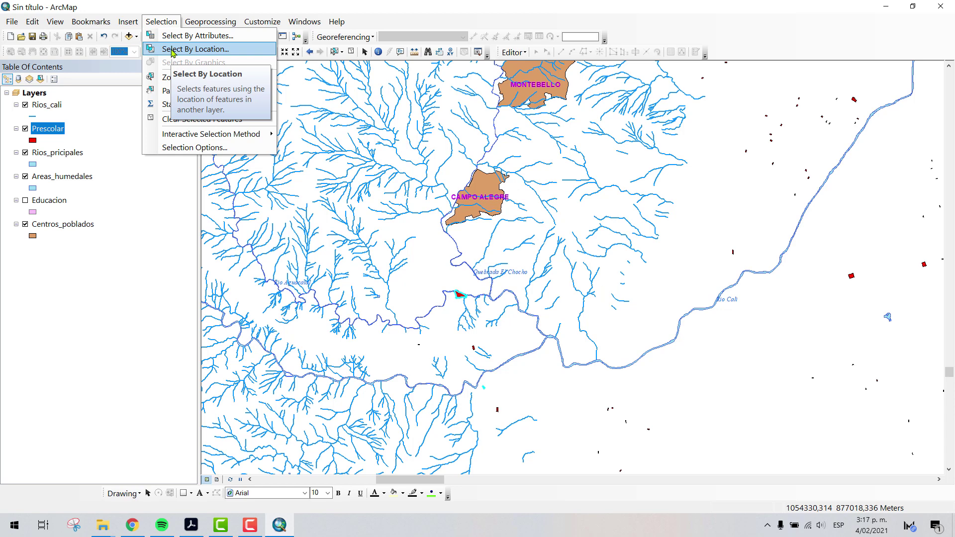
pyautogui.press('Escape')
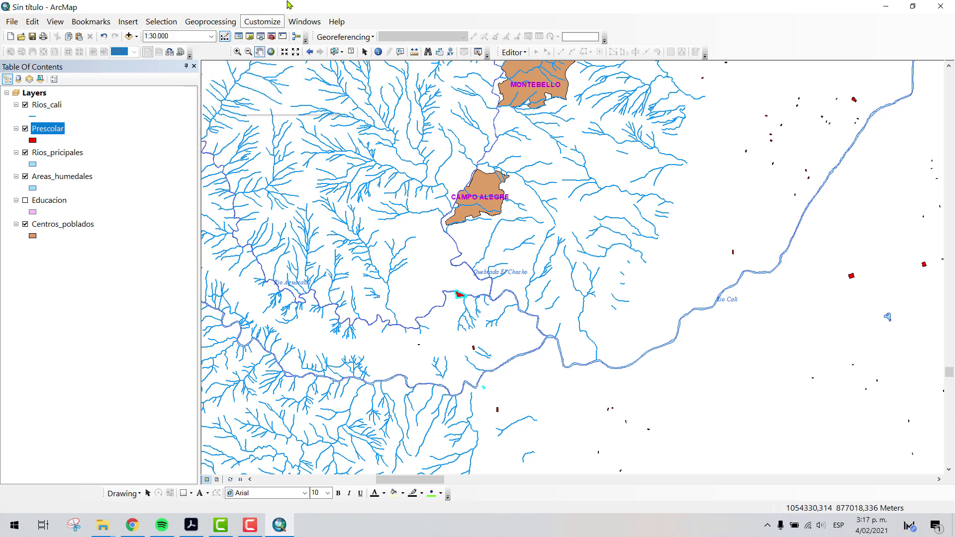
pyautogui.click(166, 24)
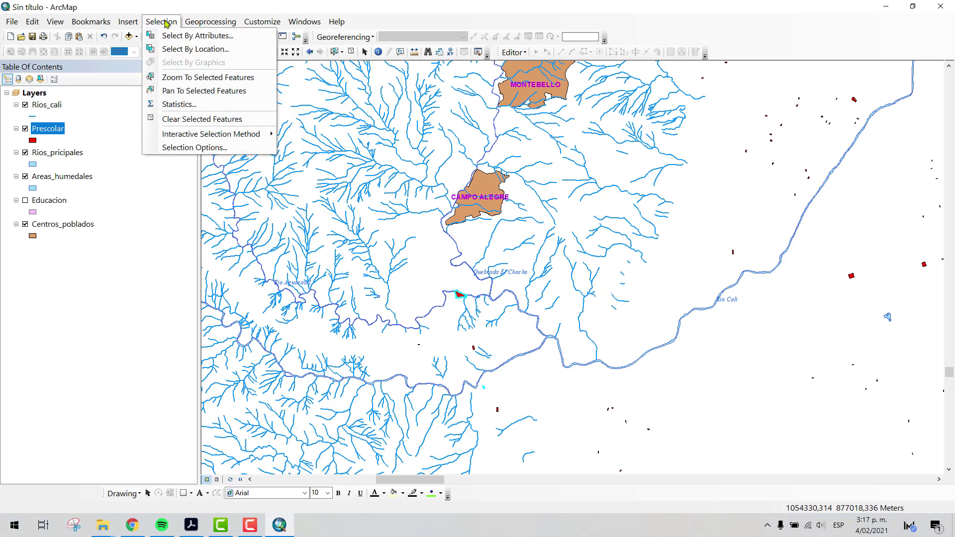
pyautogui.click(167, 24)
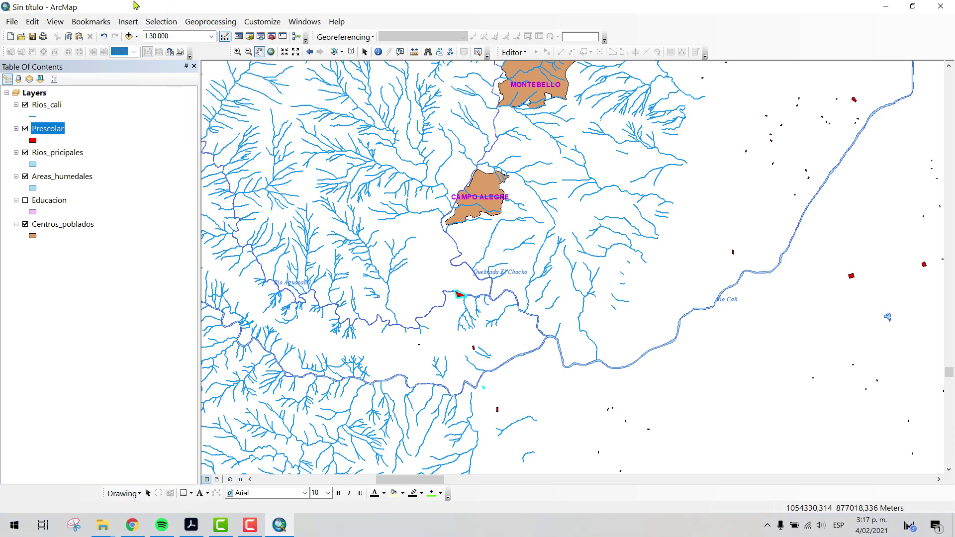
pyautogui.click(351, 52)
# Step: Examine the preschools scattered between Rio Cali and Rio Cauca, east of Golondrinas and Montebello
pyautogui.scroll(-3, 610, 257)
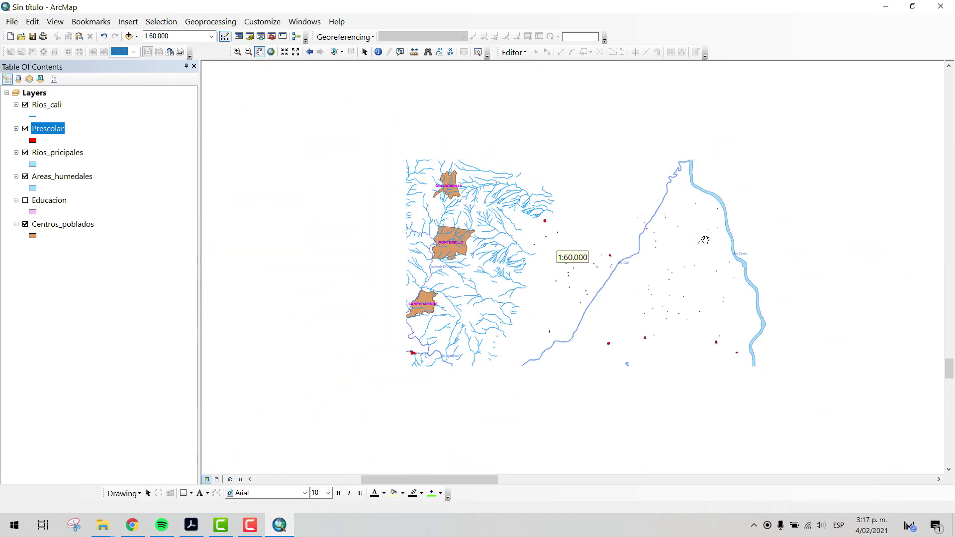
pyautogui.scroll(-2, 703, 236)
pyautogui.moveTo(703, 237); pyautogui.dragTo(632, 365)
pyautogui.moveTo(467, 312); pyautogui.dragTo(474, 91)
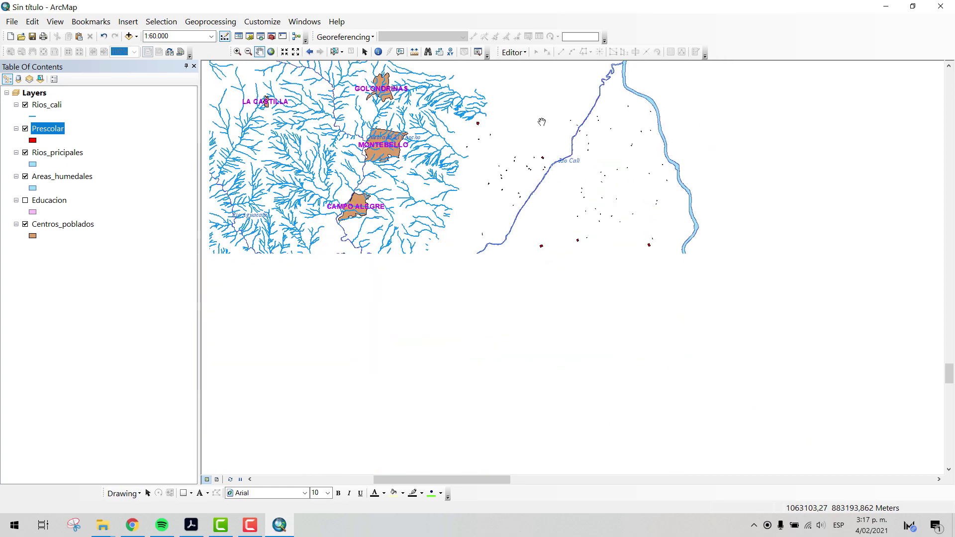
pyautogui.moveTo(542, 362); pyautogui.dragTo(507, 377)
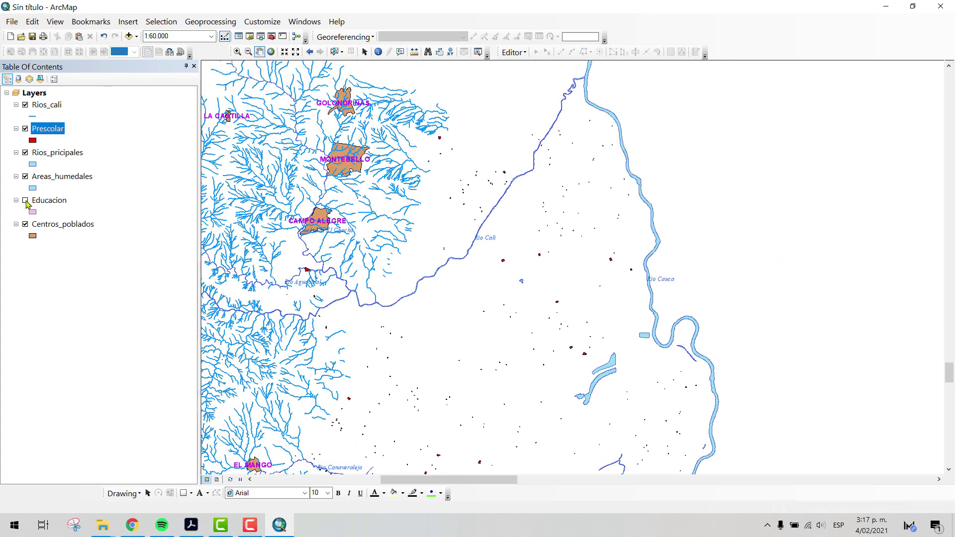
pyautogui.moveTo(580, 149); pyautogui.dragTo(566, 264)
pyautogui.scroll(-3, 567, 266)
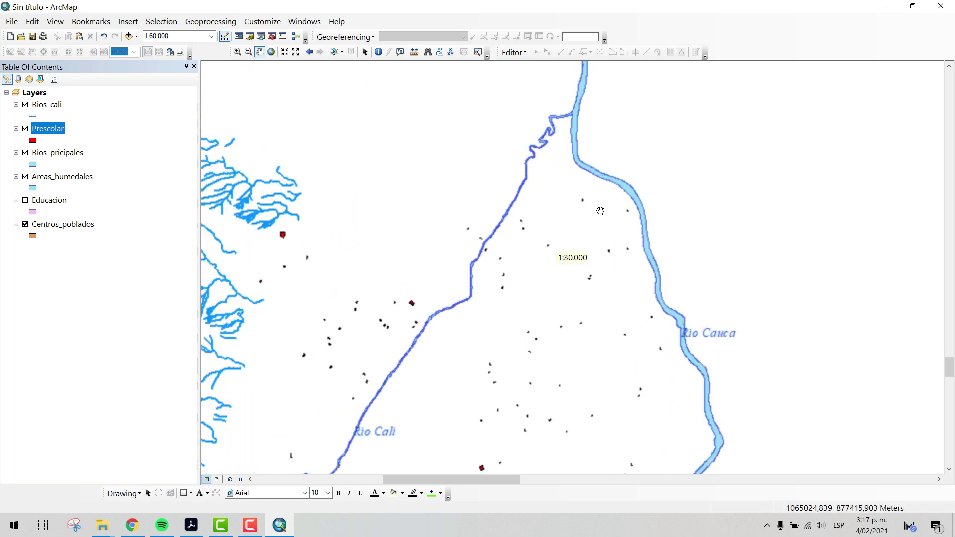
pyautogui.moveTo(602, 191); pyautogui.dragTo(586, 164)
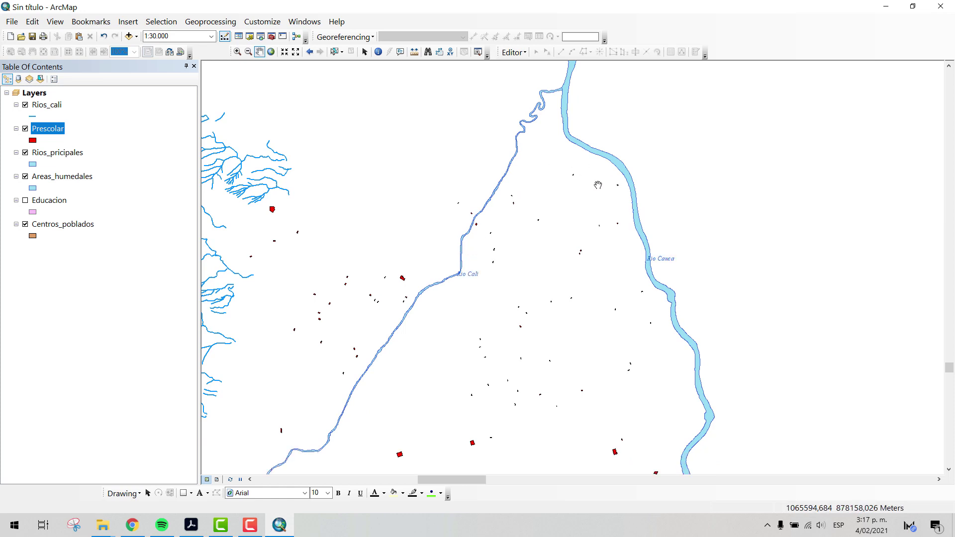
pyautogui.moveTo(544, 218); pyautogui.dragTo(552, 180)
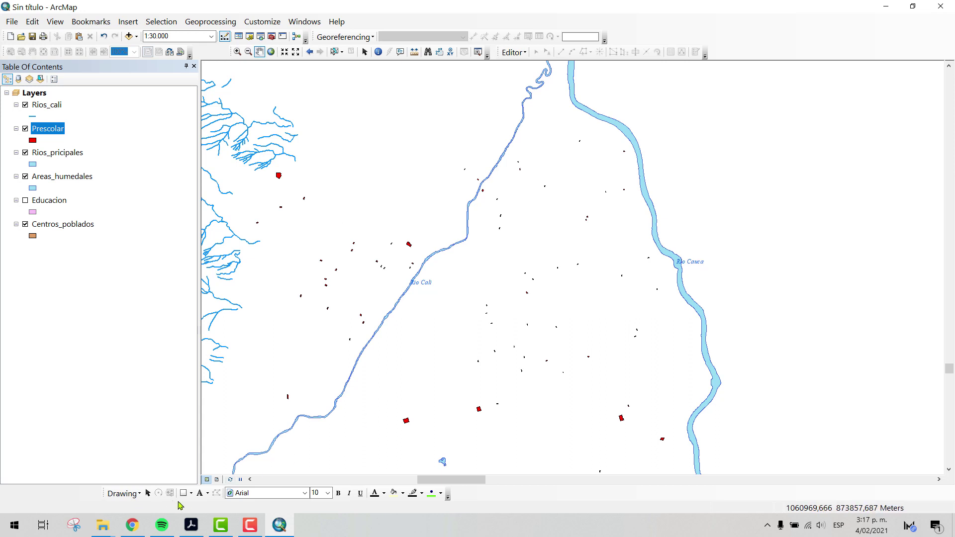
# Step: Hide the Draw toolbar and display it again
pyautogui.rightClick(785, 34)
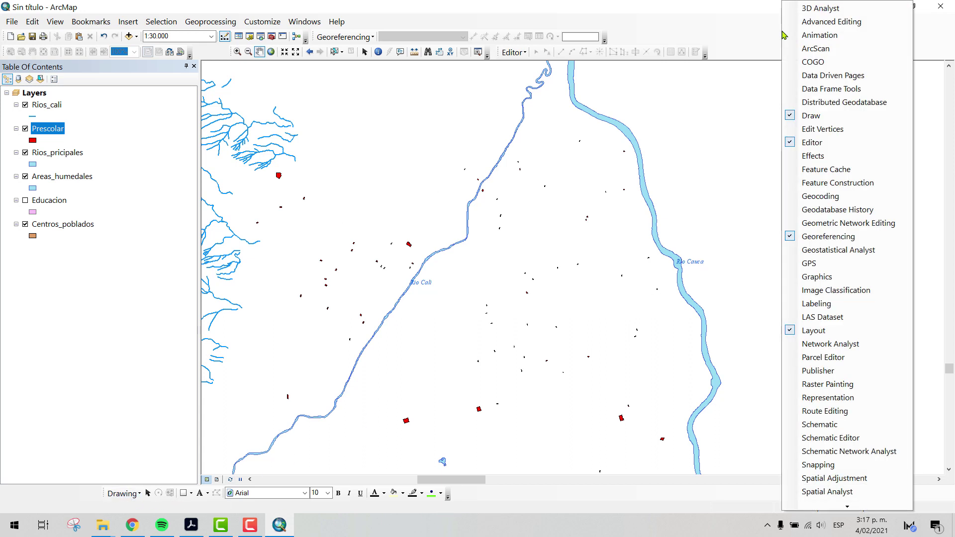
pyautogui.click(812, 116)
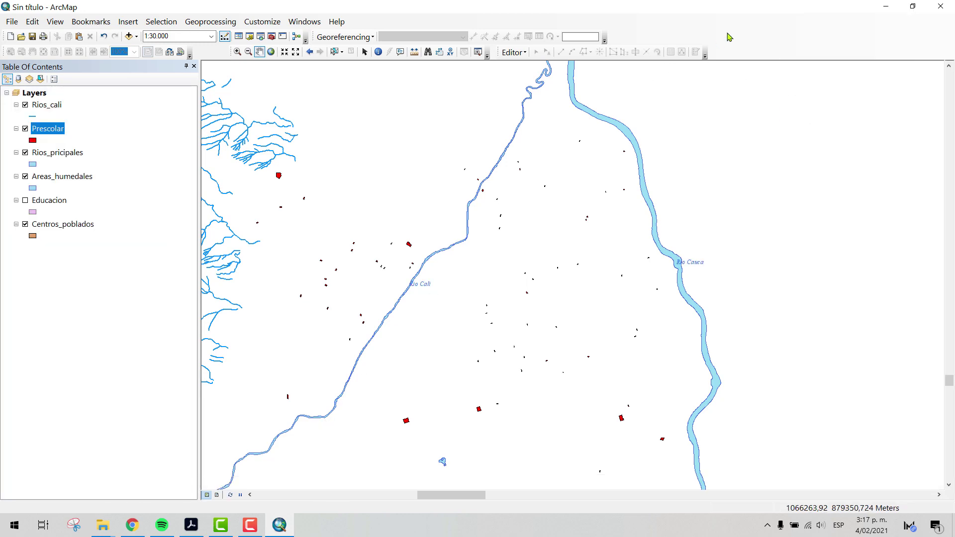
pyautogui.rightClick(789, 36)
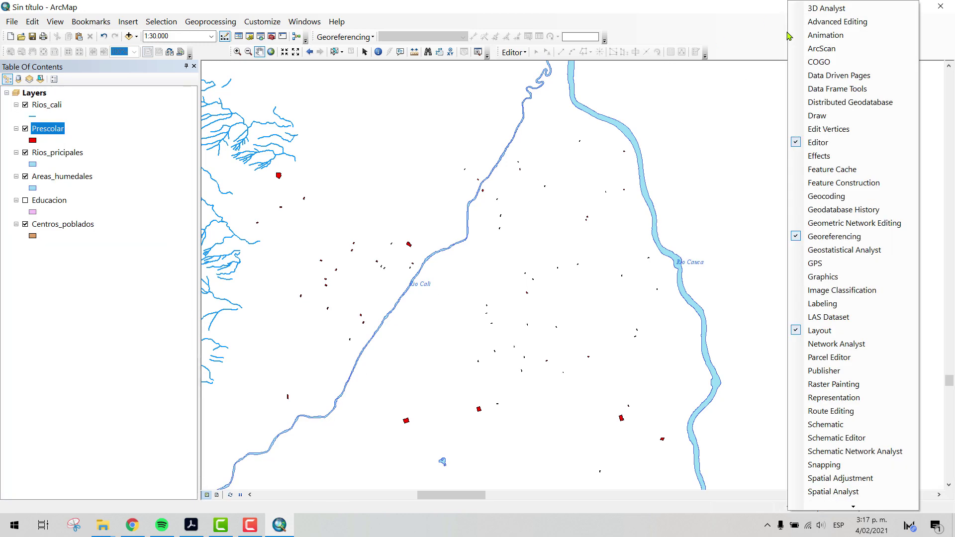
pyautogui.click(815, 123)
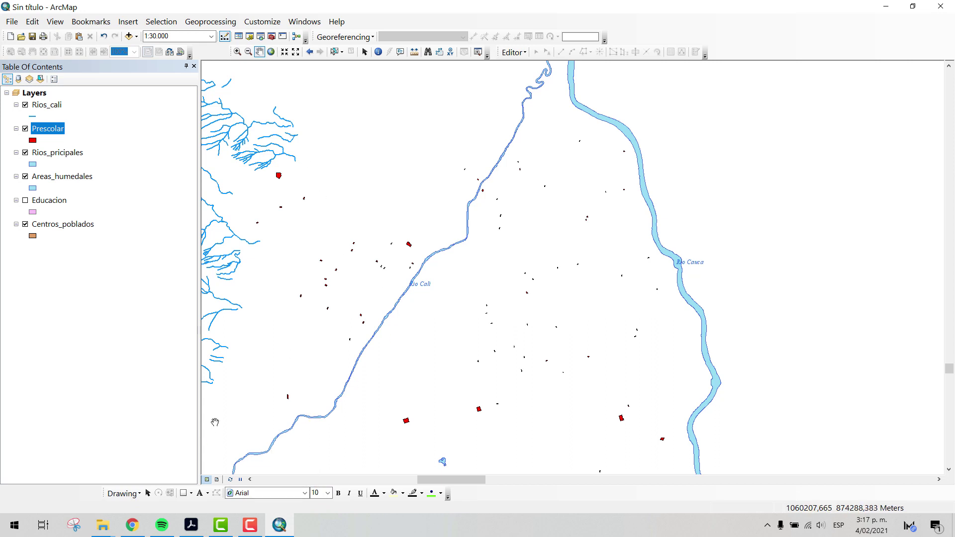
# Step: Draw a polygon graphic with a perimeter of about 8,066 m around the northern preschools between Rio Cali and Rio Cauca
pyautogui.click(191, 493)
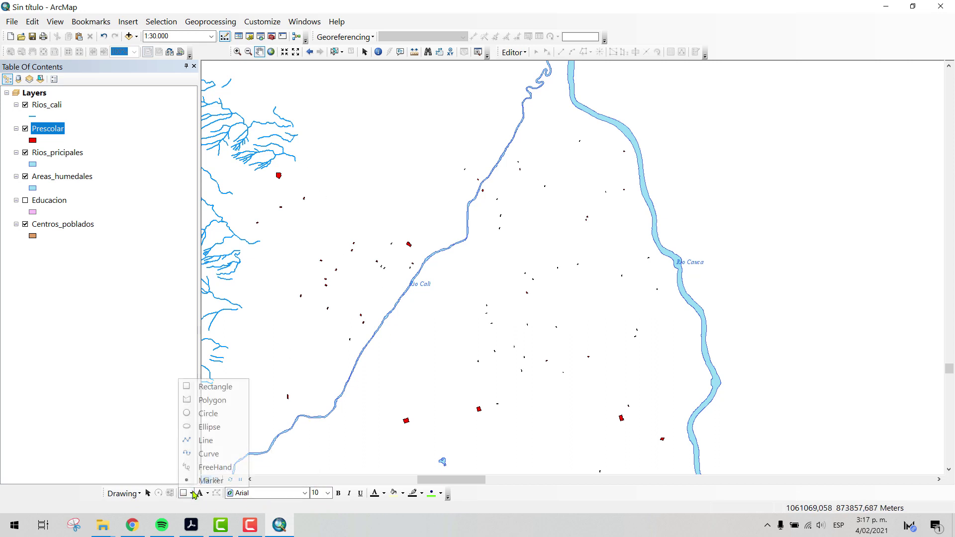
pyautogui.click(214, 400)
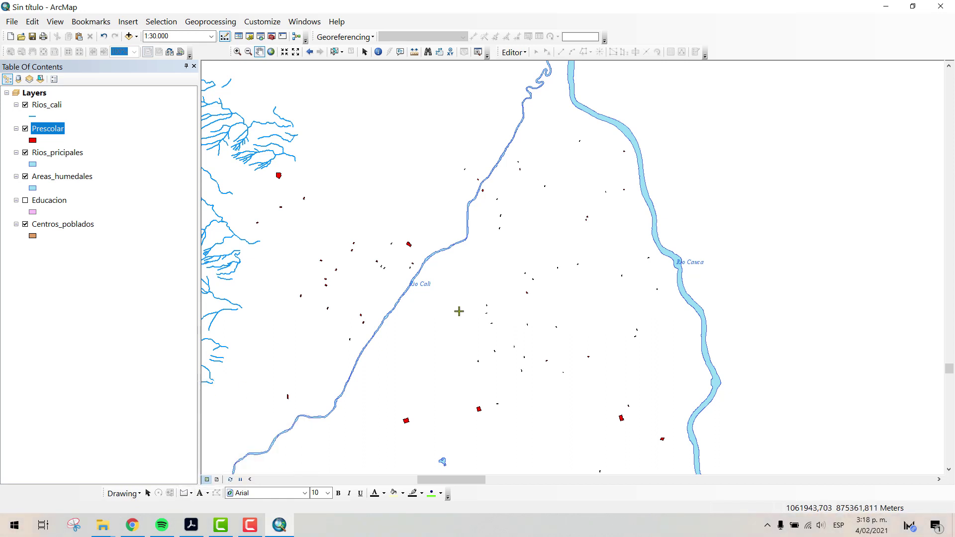
pyautogui.click(475, 238)
pyautogui.click(498, 178)
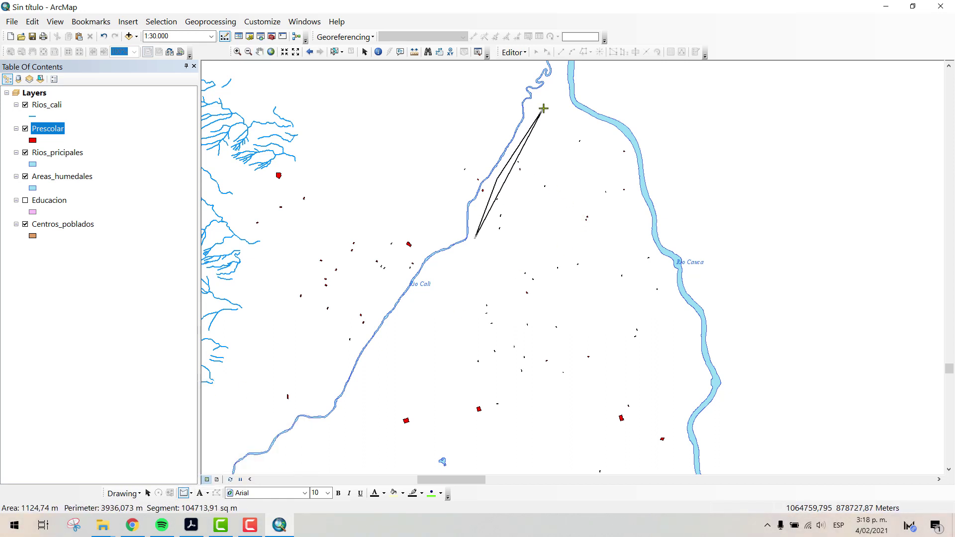
pyautogui.click(544, 108)
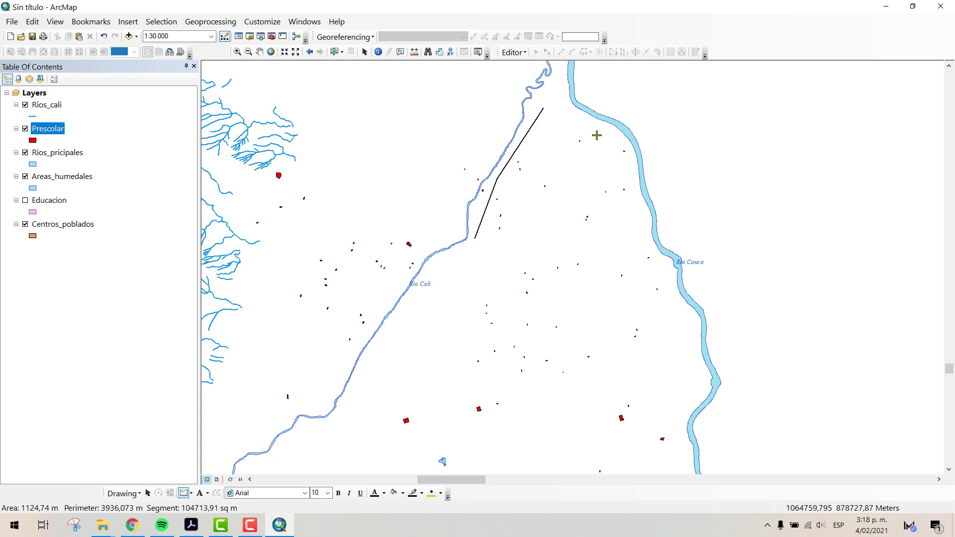
pyautogui.click(631, 150)
pyautogui.click(645, 244)
pyautogui.click(663, 271)
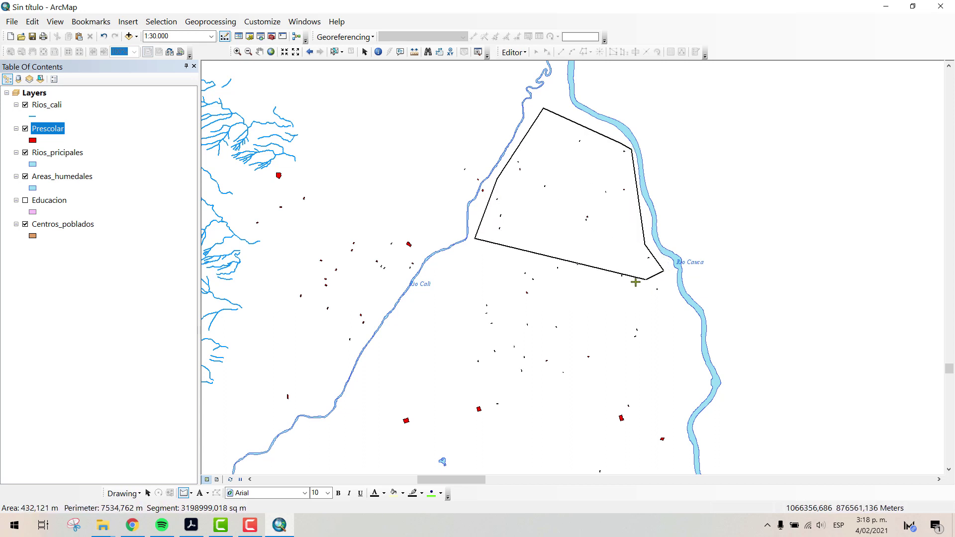
pyautogui.click(595, 287)
pyautogui.click(548, 303)
pyautogui.click(514, 301)
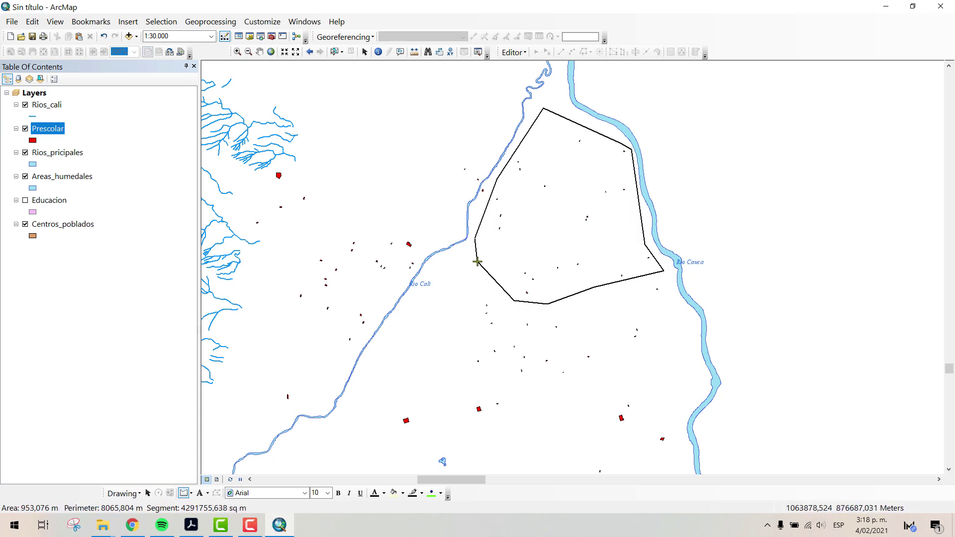
pyautogui.doubleClick(475, 256)
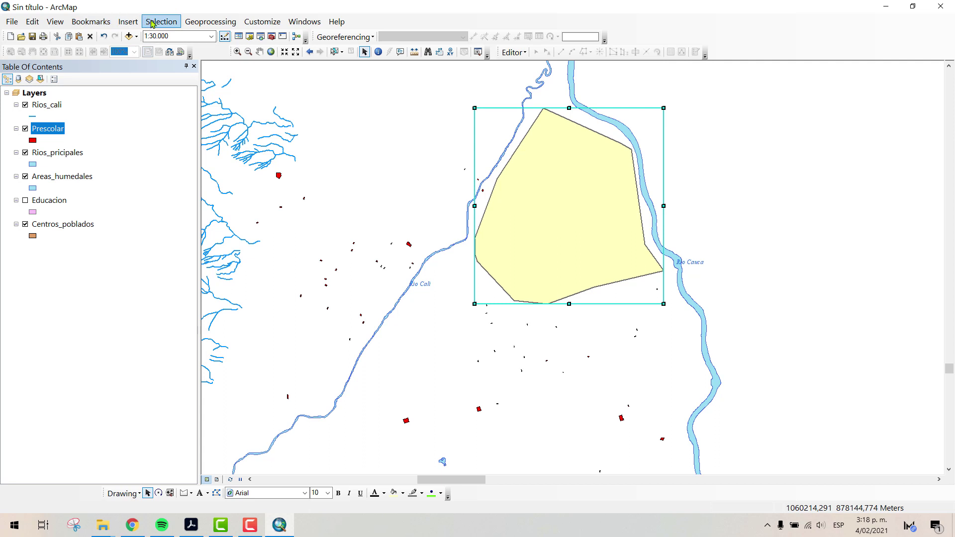
# Step: Select the features covered by the polygon using Select By Graphics and open the Prescolar attribute table
pyautogui.click(152, 23)
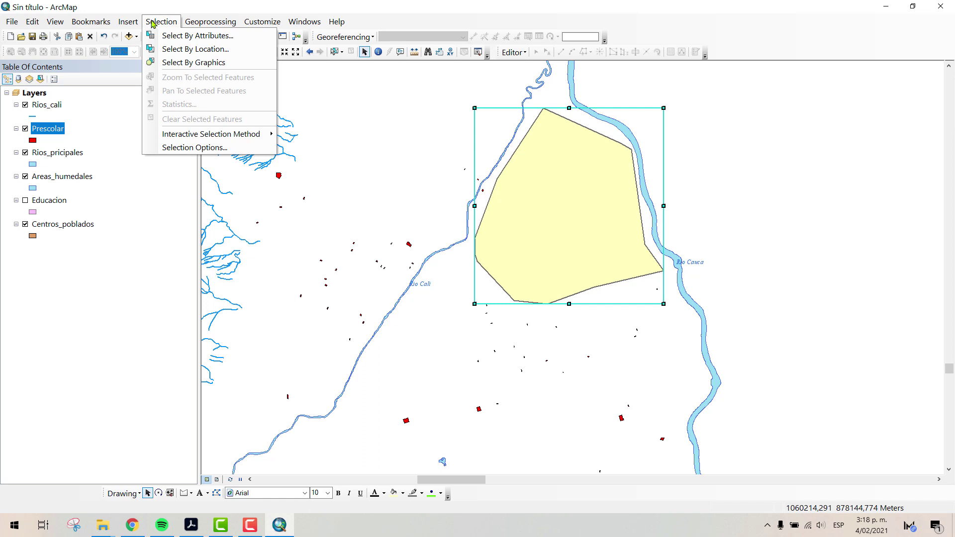
pyautogui.click(189, 64)
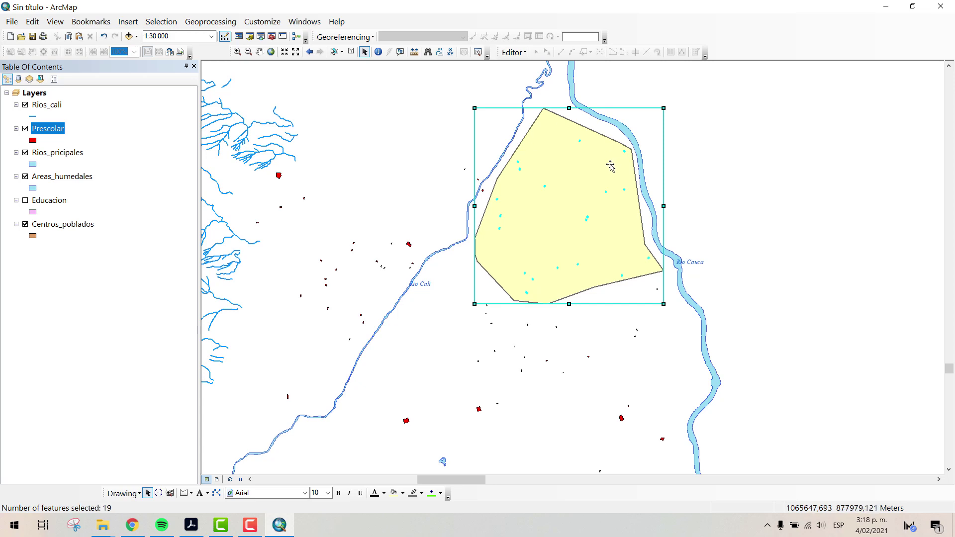
pyautogui.rightClick(55, 130)
pyautogui.click(96, 167)
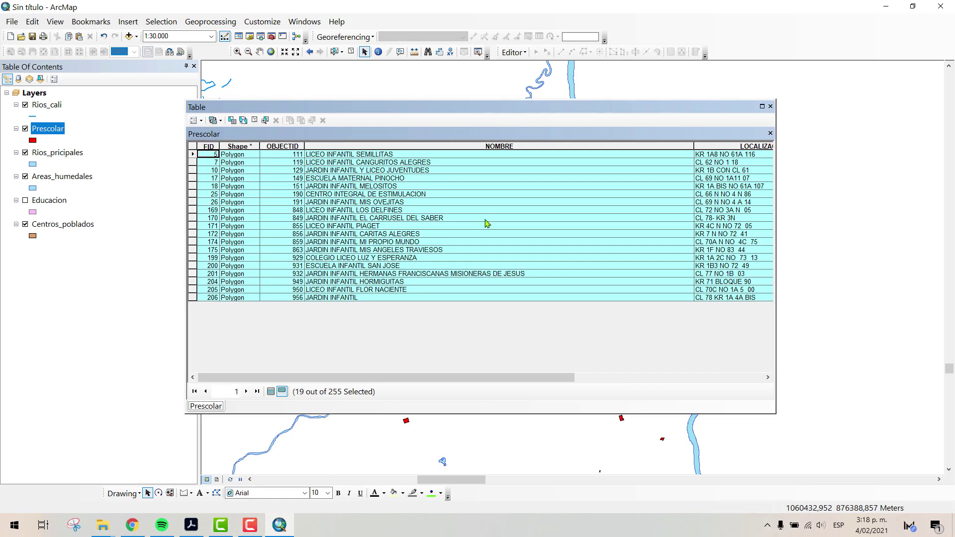
# Step: Compare the full list of Prescolar records with the selected records only, and close the table
pyautogui.click(272, 392)
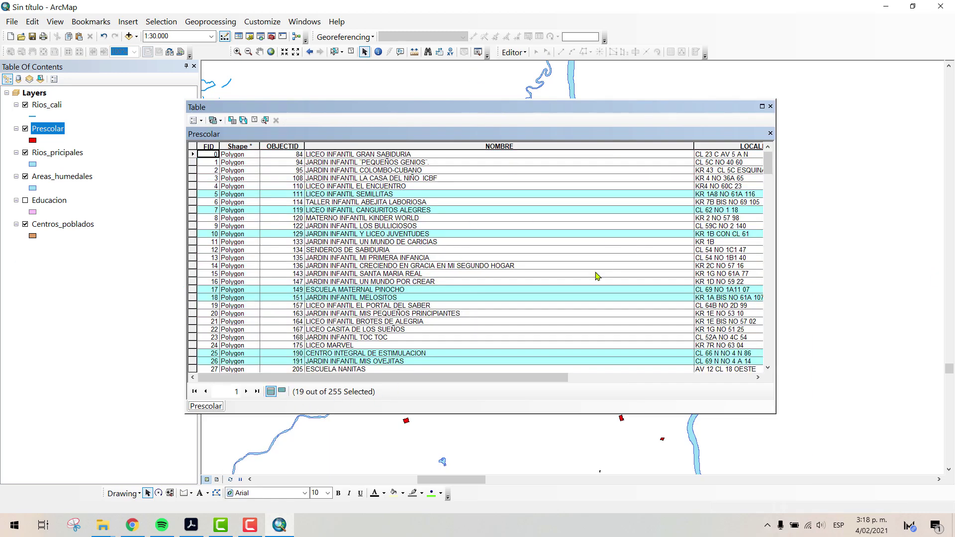
pyautogui.scroll(-5, 322, 277)
pyautogui.scroll(5, 323, 278)
pyautogui.click(282, 392)
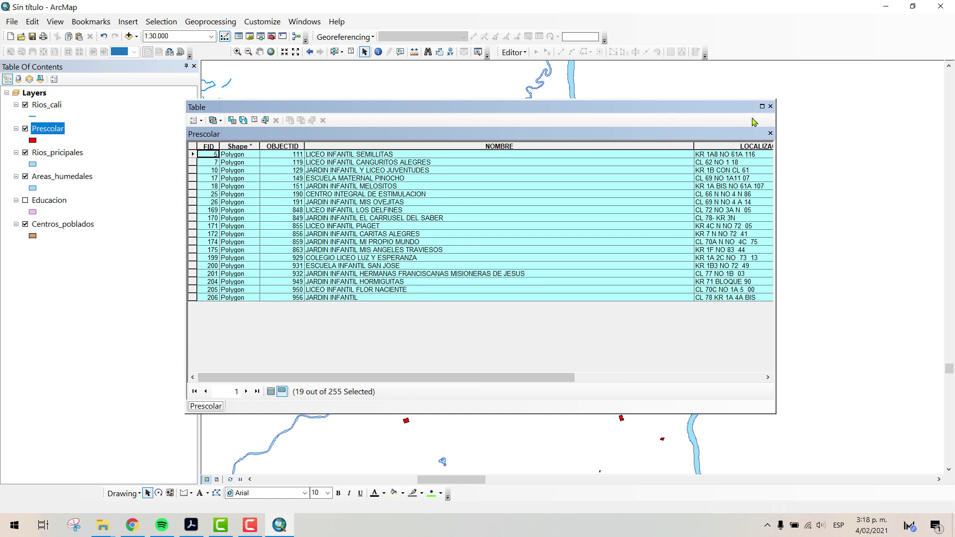
pyautogui.click(770, 106)
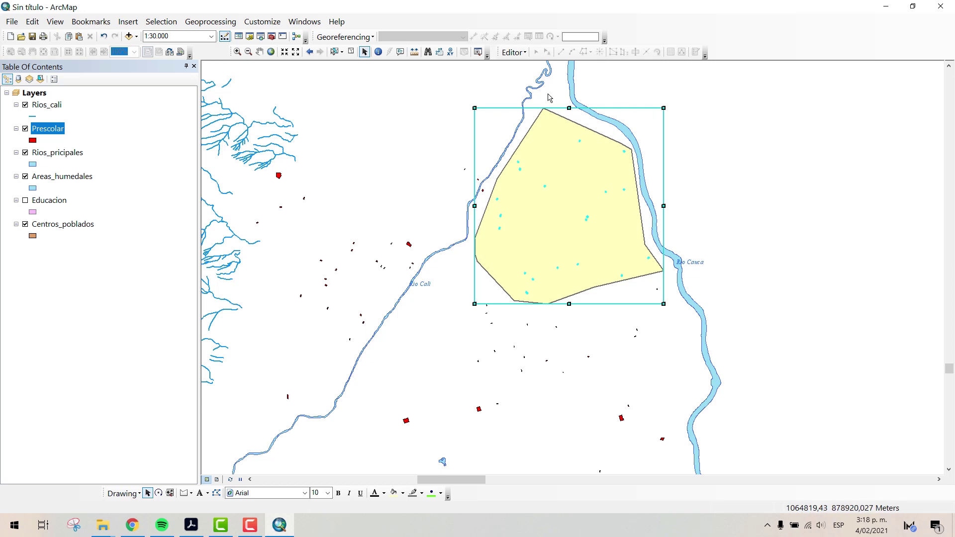
# Step: Replace the polygon graphic with a much larger one spanning Rio Cali, Rio Cauca and the preschools on both sides of Rio Cali
pyautogui.moveTo(558, 137); pyautogui.dragTo(748, 158)
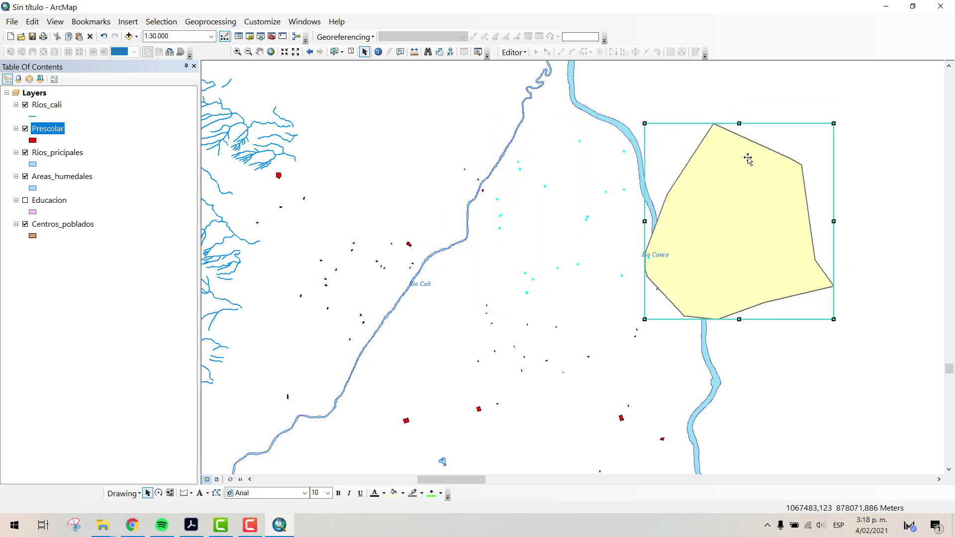
pyautogui.press('Delete')
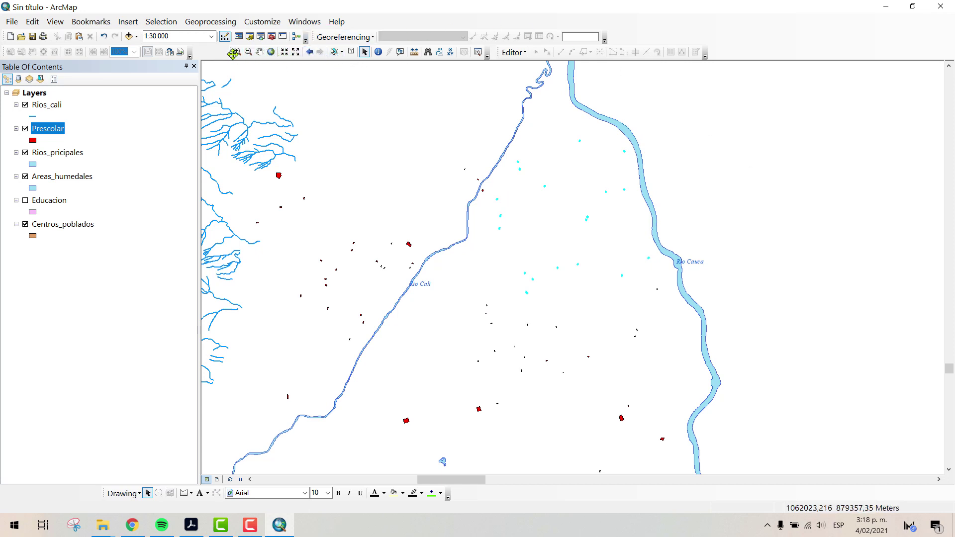
pyautogui.click(184, 494)
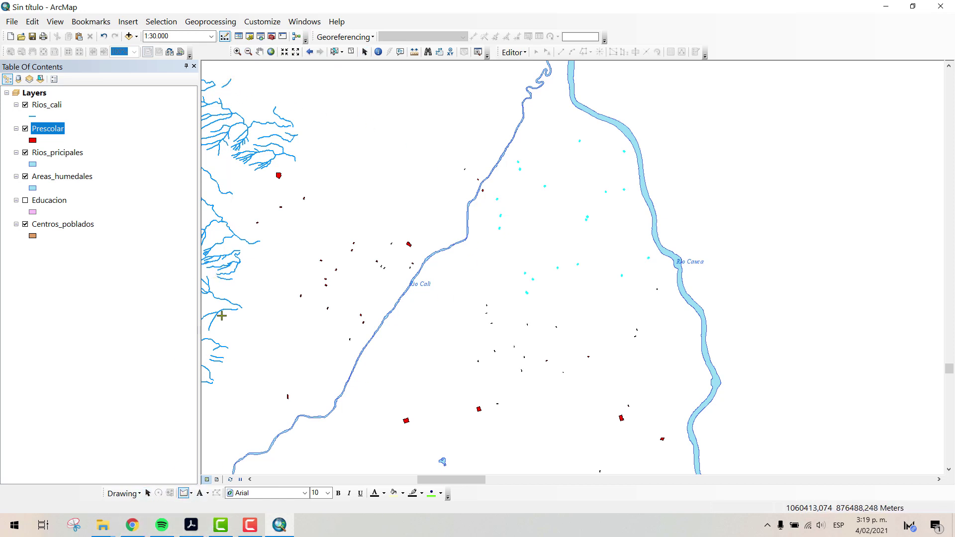
pyautogui.click(227, 79)
pyautogui.click(217, 276)
pyautogui.click(263, 434)
pyautogui.click(443, 463)
pyautogui.click(630, 422)
pyautogui.click(798, 336)
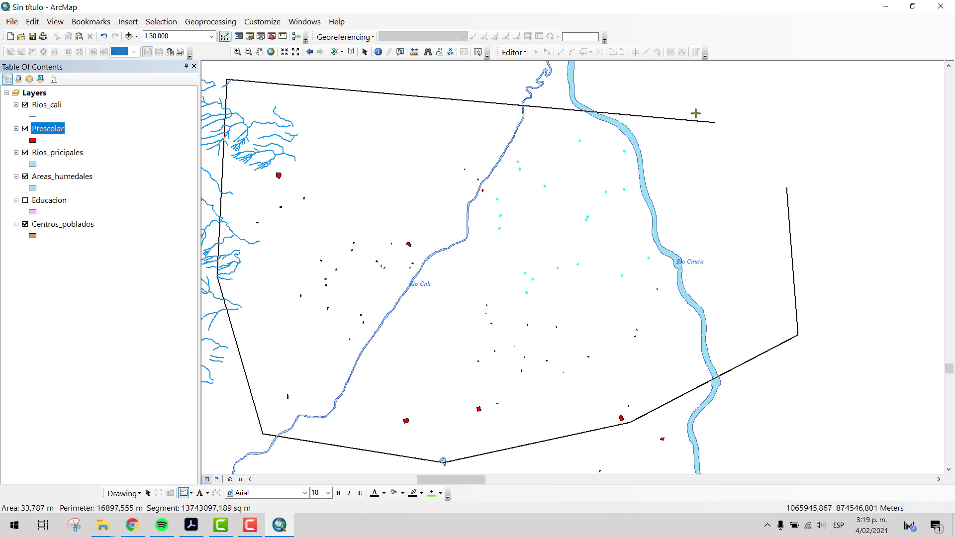
pyautogui.click(648, 94)
pyautogui.doubleClick(260, 76)
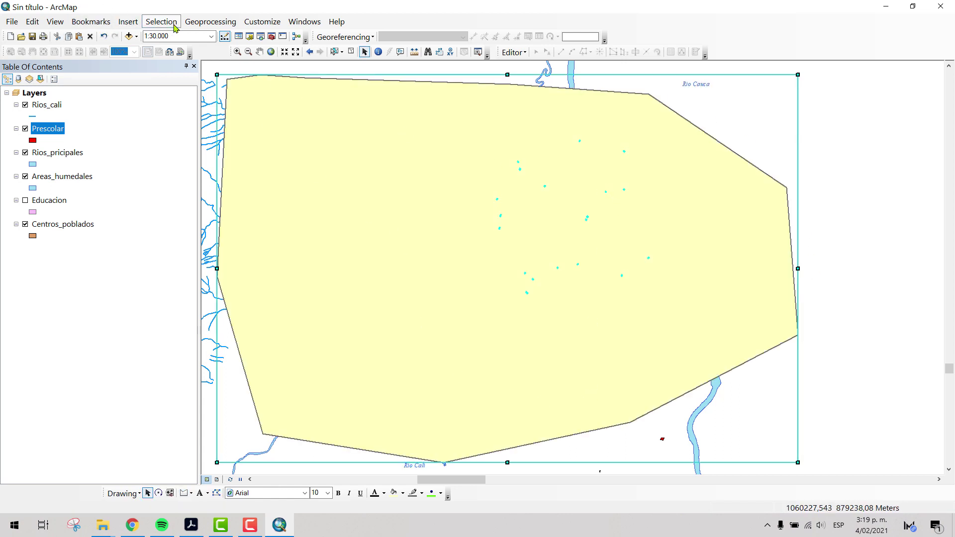
# Step: Clear the current selection and select the features covered by the large polygon using Select By Graphics
pyautogui.click(161, 21)
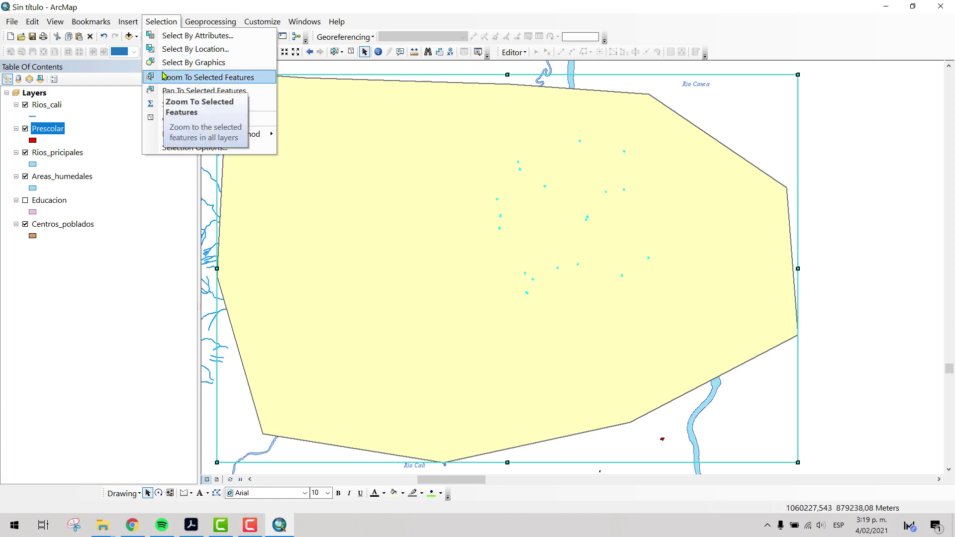
pyautogui.click(352, 53)
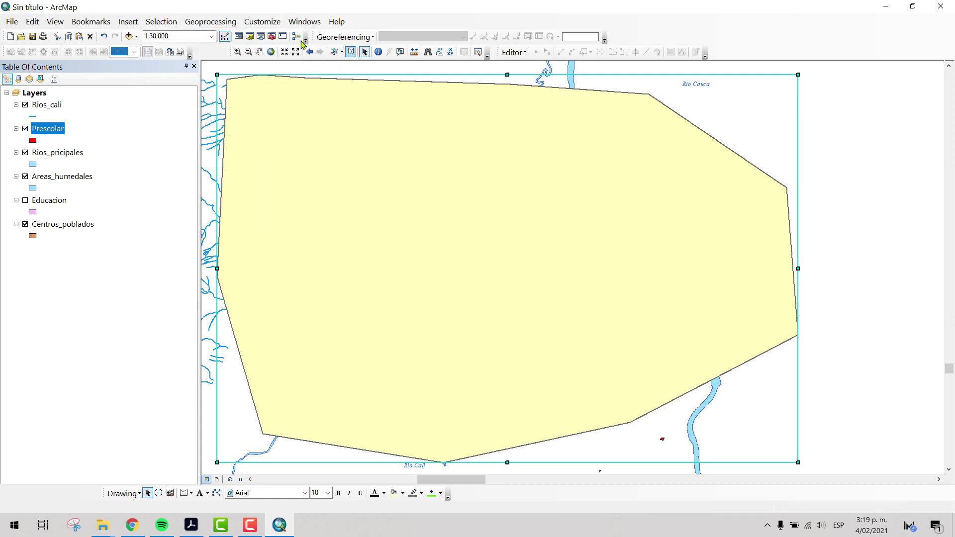
pyautogui.click(160, 22)
pyautogui.click(156, 61)
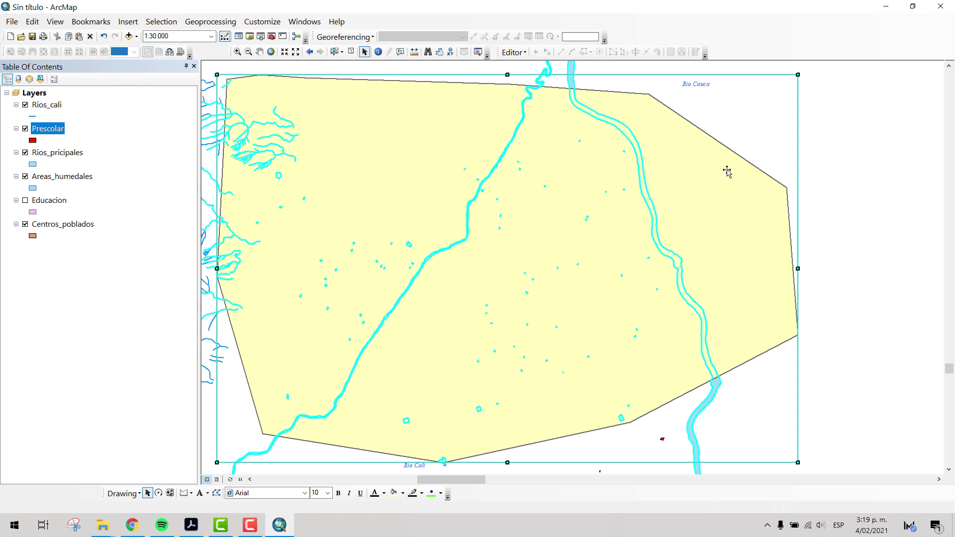
# Step: Remove the large polygon graphic and review the selected records in the Prescolar attribute table
pyautogui.scroll(-5, 710, 259)
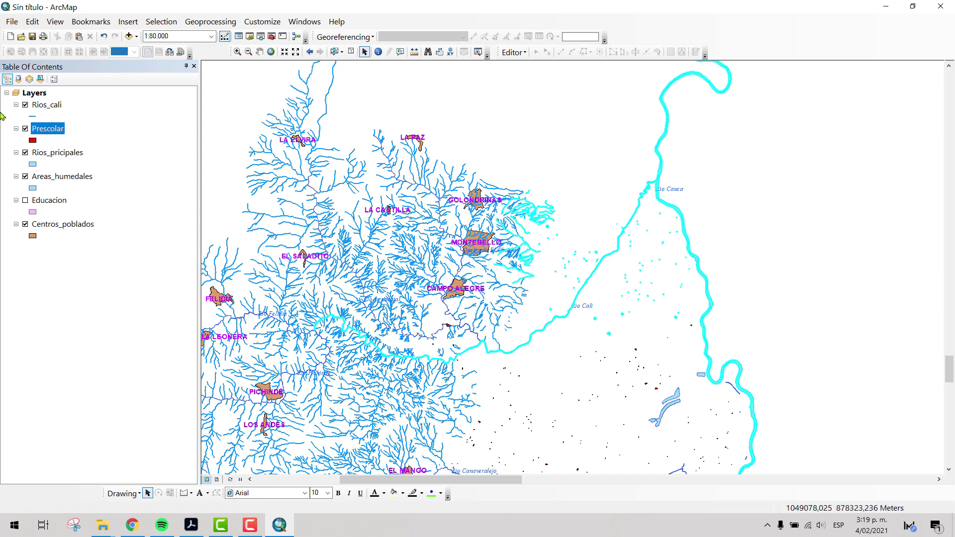
pyautogui.rightClick(59, 132)
pyautogui.click(91, 161)
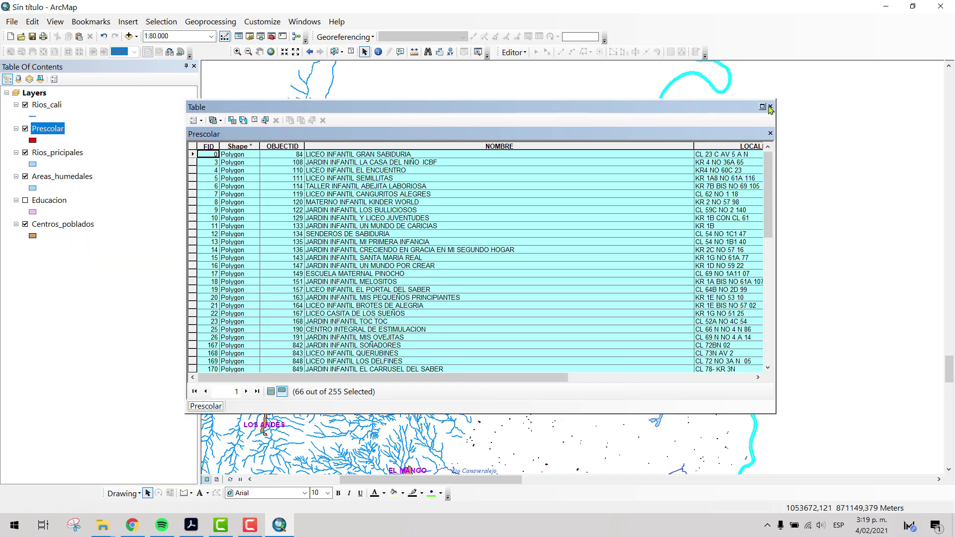
pyautogui.click(771, 107)
# Step: Review the selected records in the Rios_pricipales and Rios_cali attribute tables
pyautogui.rightClick(60, 155)
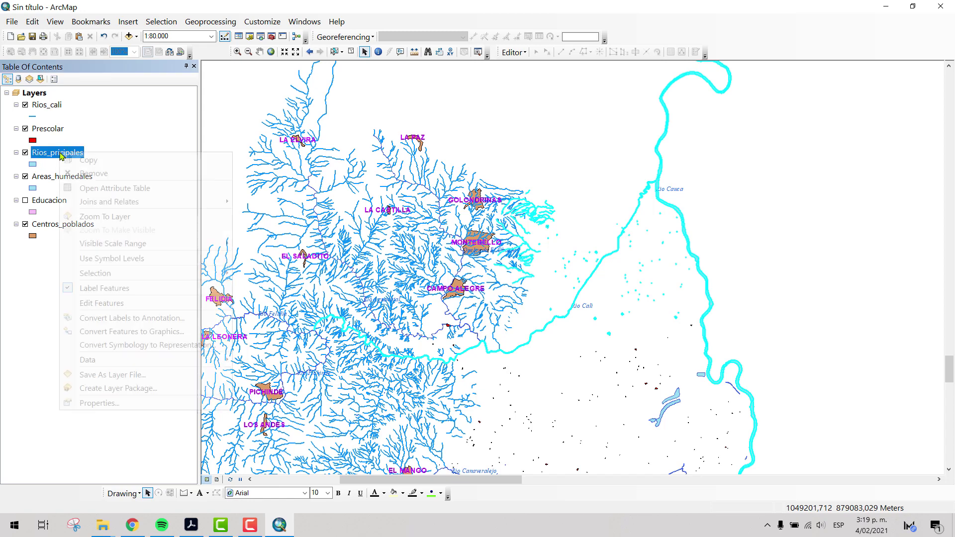
pyautogui.click(92, 188)
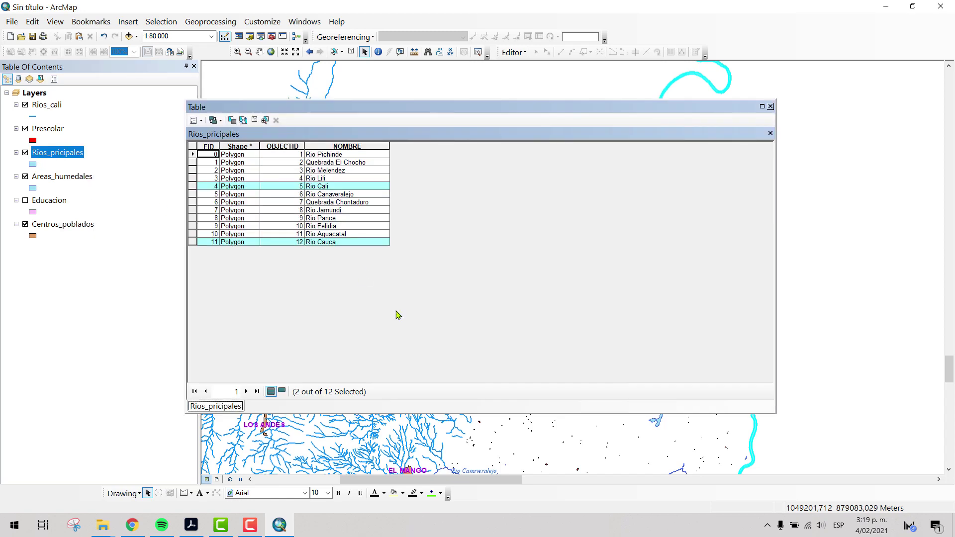
pyautogui.click(770, 107)
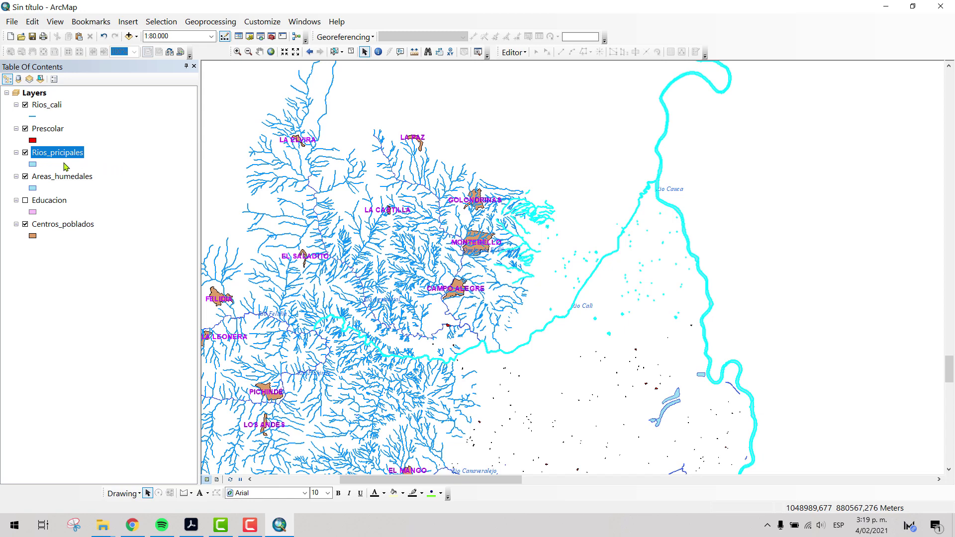
pyautogui.rightClick(50, 105)
pyautogui.click(83, 139)
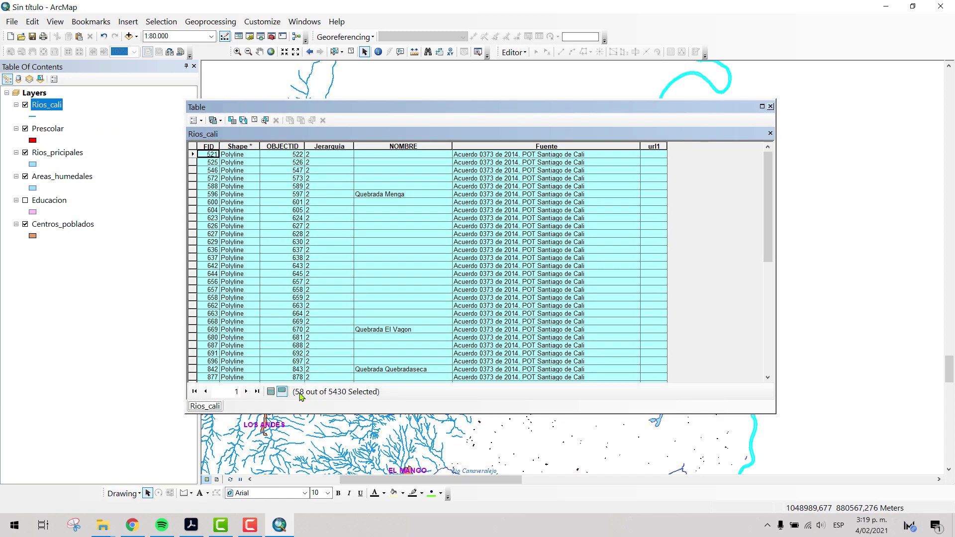
pyautogui.click(771, 107)
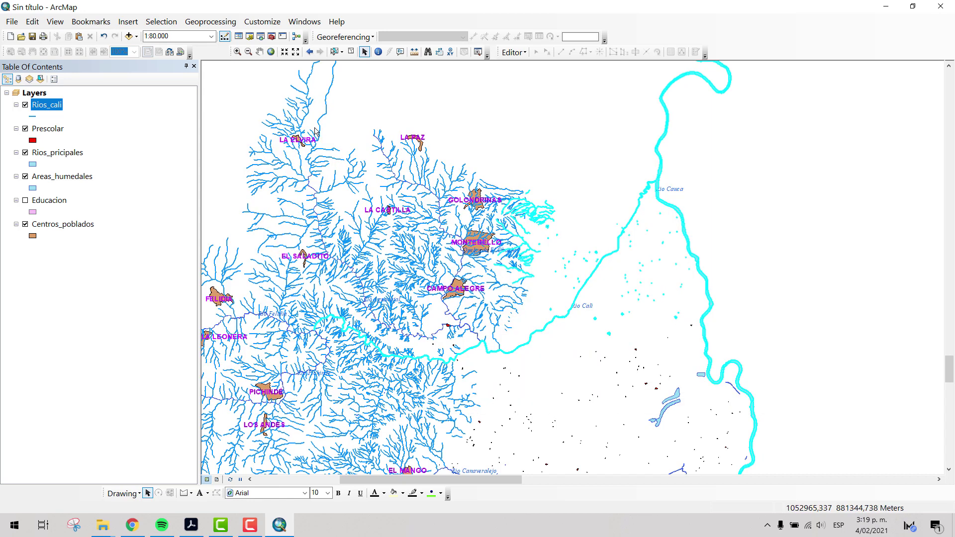
# Step: Clear the selected features in all layers
pyautogui.click(351, 52)
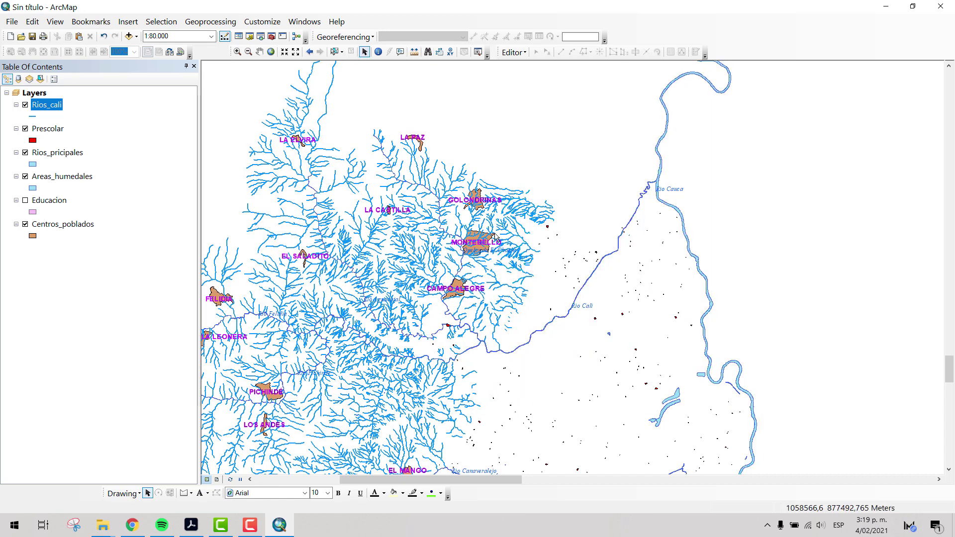
pyautogui.click(162, 21)
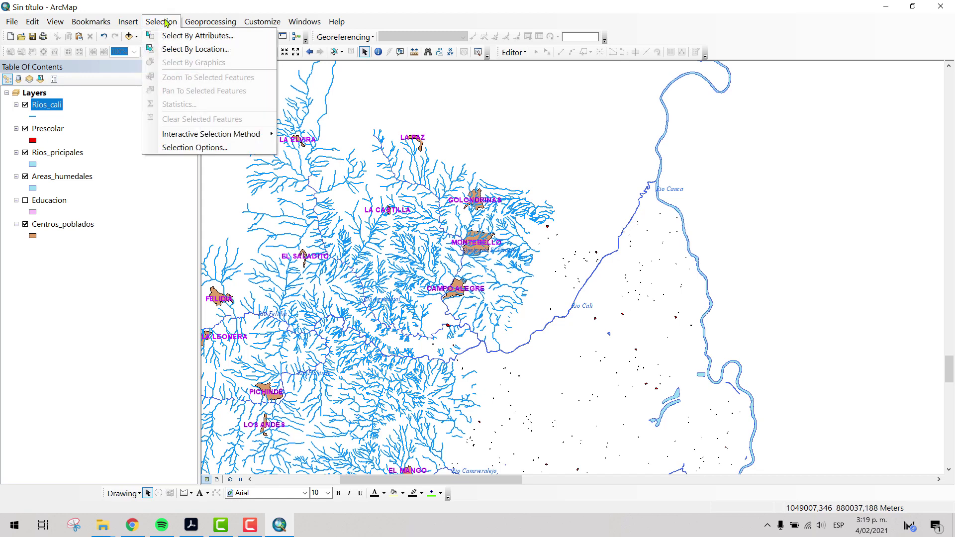
pyautogui.moveTo(210, 21)
pyautogui.click(158, 22)
pyautogui.click(220, 205)
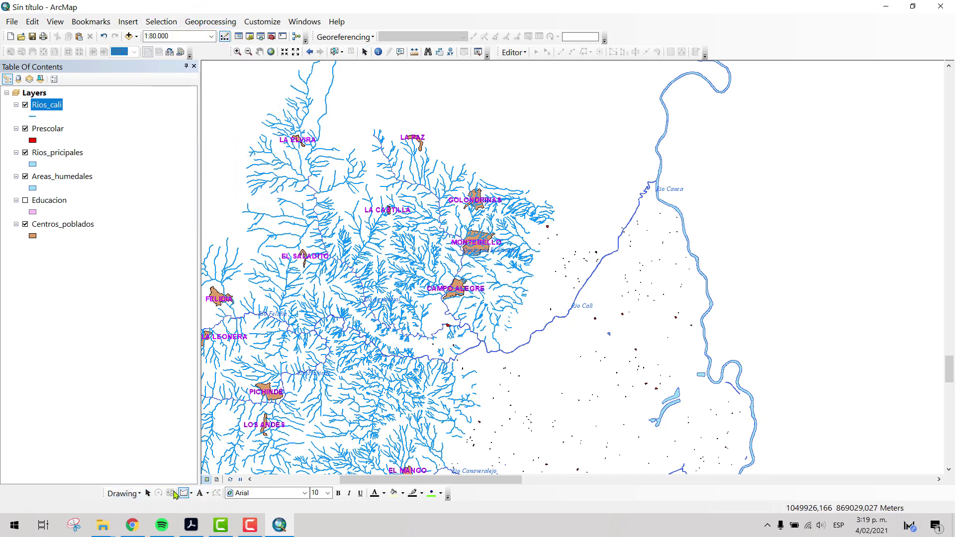
pyautogui.click(191, 493)
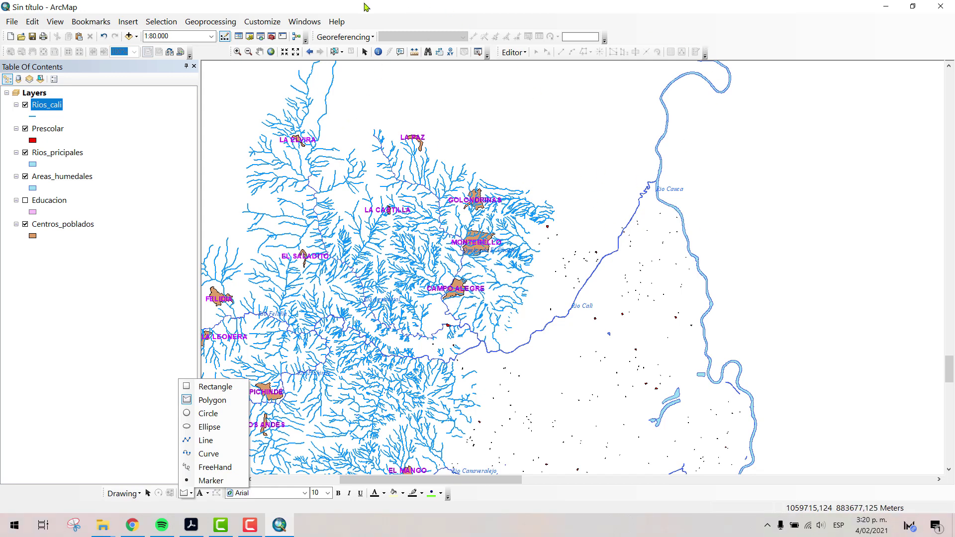
pyautogui.click(161, 21)
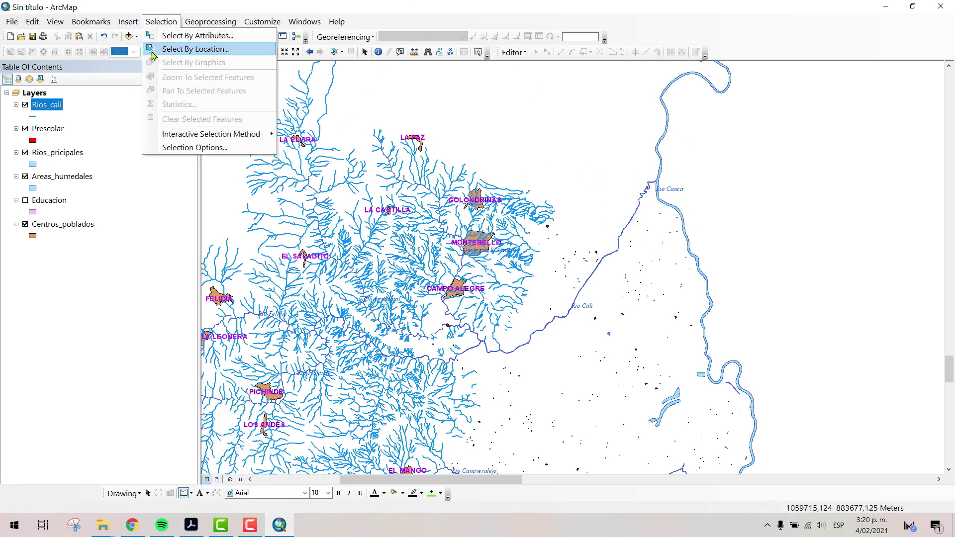
pyautogui.click(161, 21)
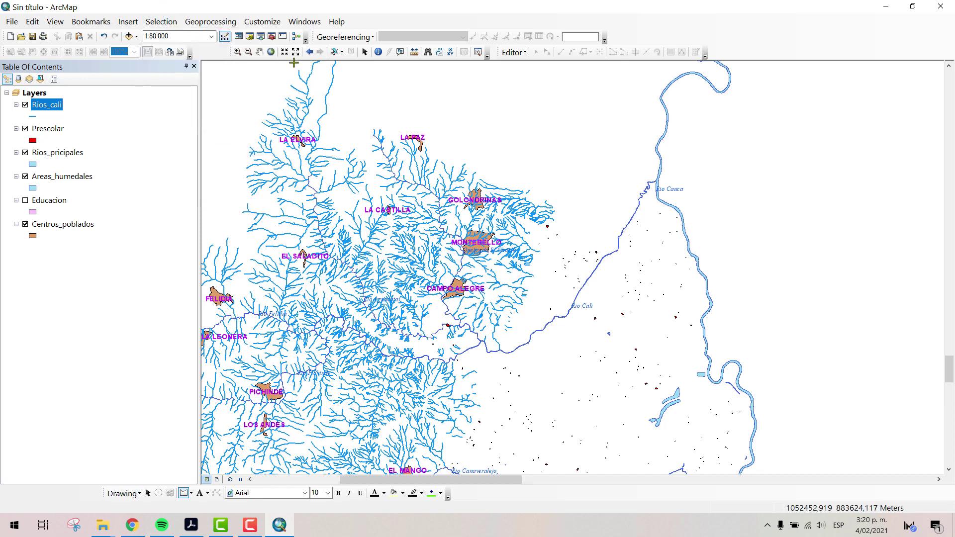
# Step: Identify the small rectangular Areas_humedales polygon just west of the Rio Cauca bend and review its attributes
pyautogui.click(260, 52)
pyautogui.moveTo(497, 341); pyautogui.dragTo(477, 296)
pyautogui.moveTo(545, 197); pyautogui.dragTo(525, 162)
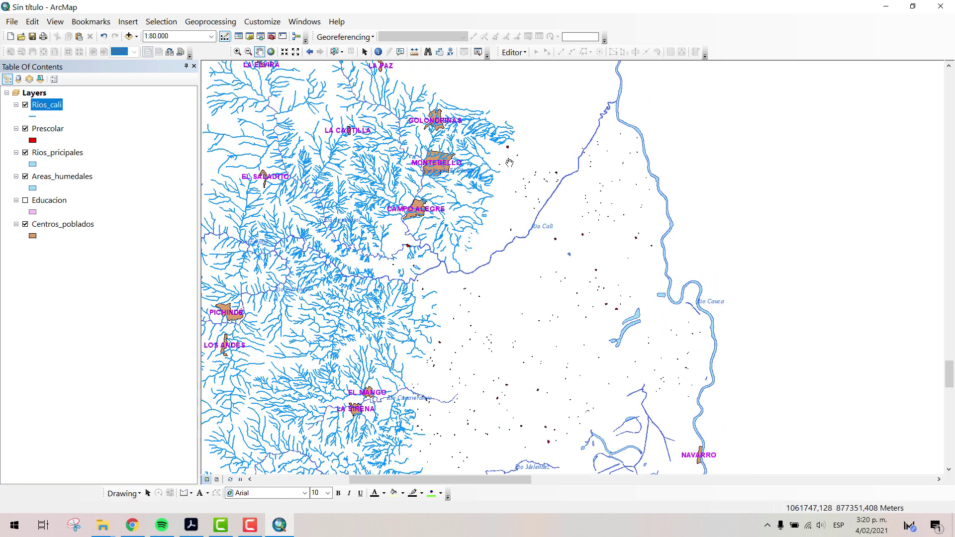
pyautogui.click(414, 52)
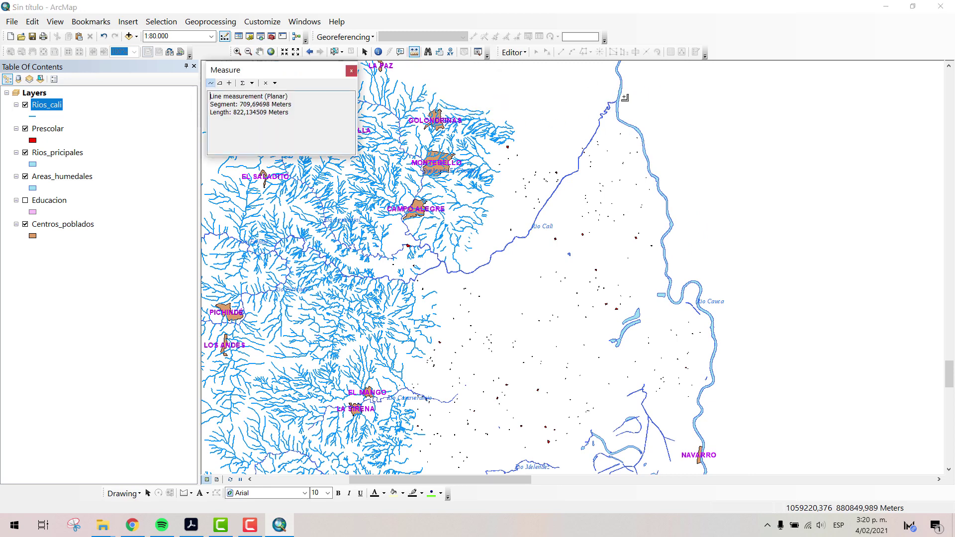
pyautogui.scroll(1, 657, 326)
pyautogui.scroll(6, 660, 327)
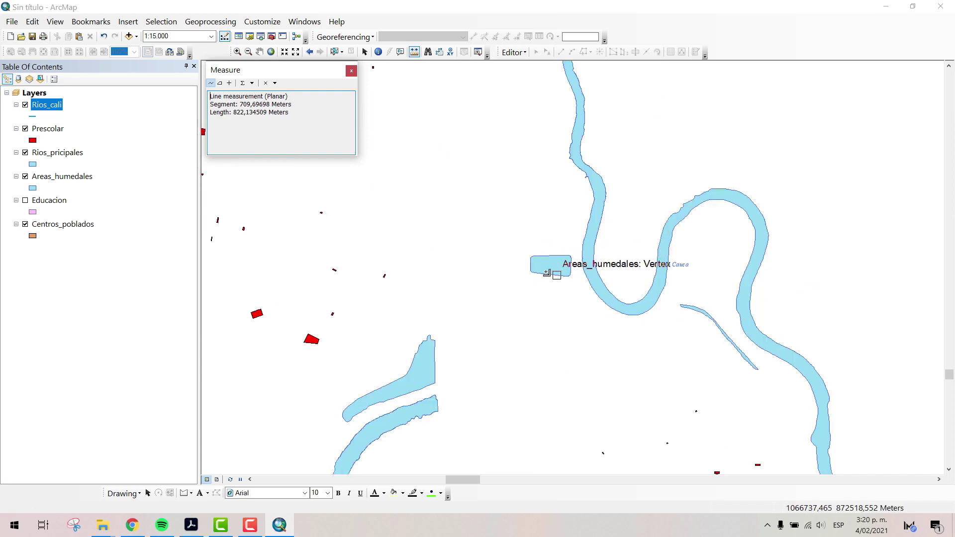
pyautogui.click(379, 52)
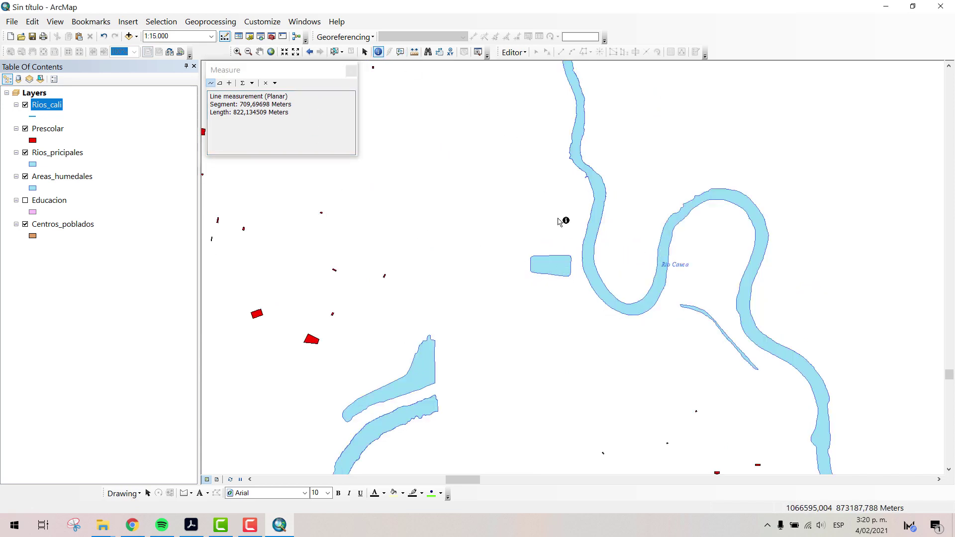
pyautogui.click(562, 262)
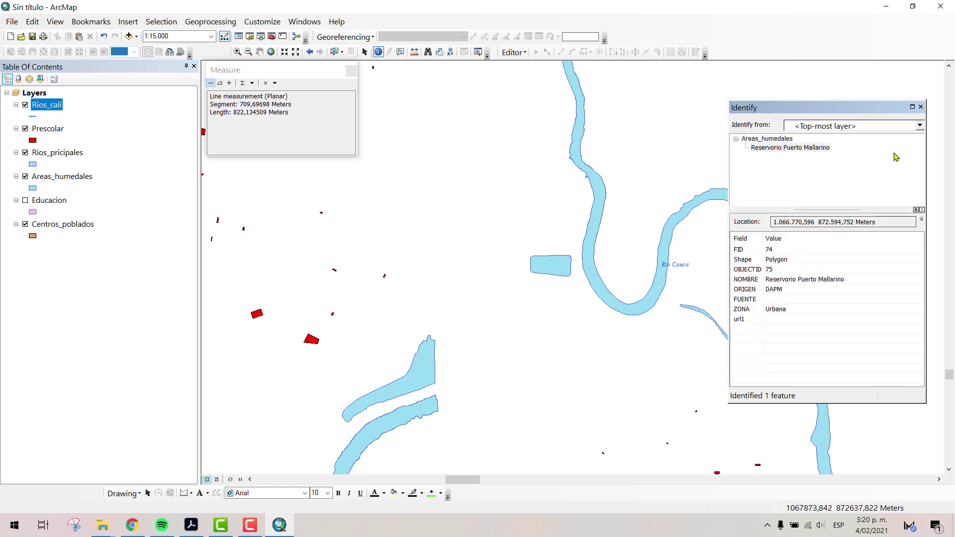
pyautogui.click(921, 108)
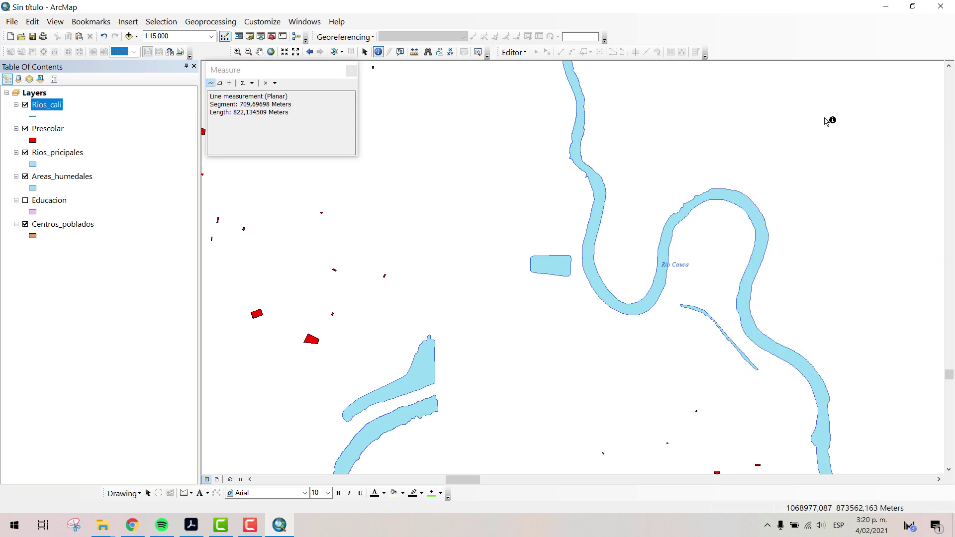
# Step: Measure the straight-line distance across the rectangular wetland polygon from its west edge to its east edge
pyautogui.click(221, 84)
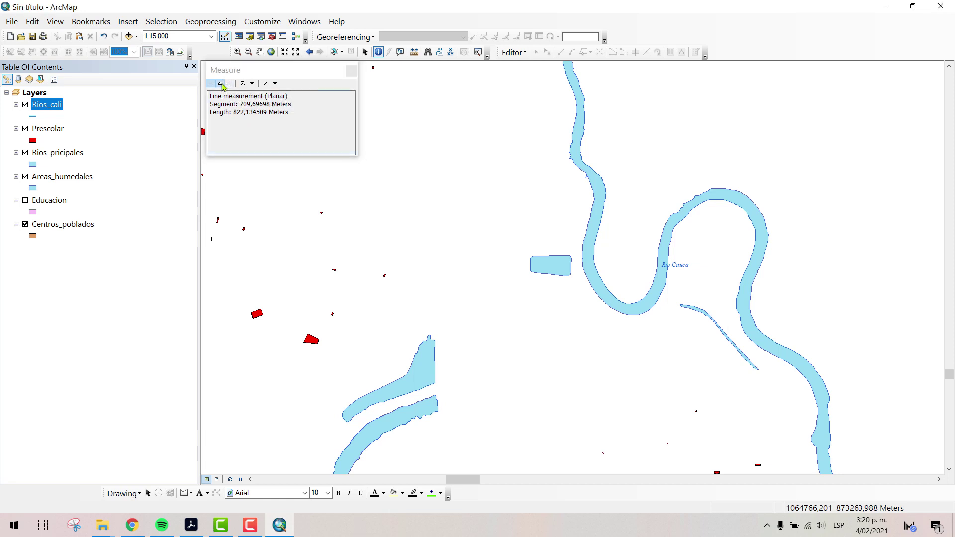
pyautogui.click(210, 85)
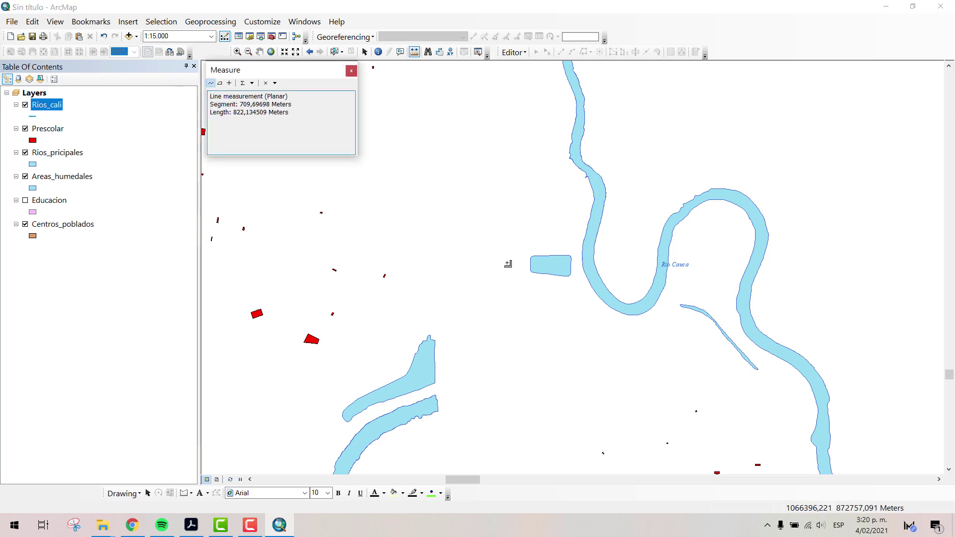
pyautogui.scroll(1, 538, 244)
pyautogui.scroll(2, 538, 245)
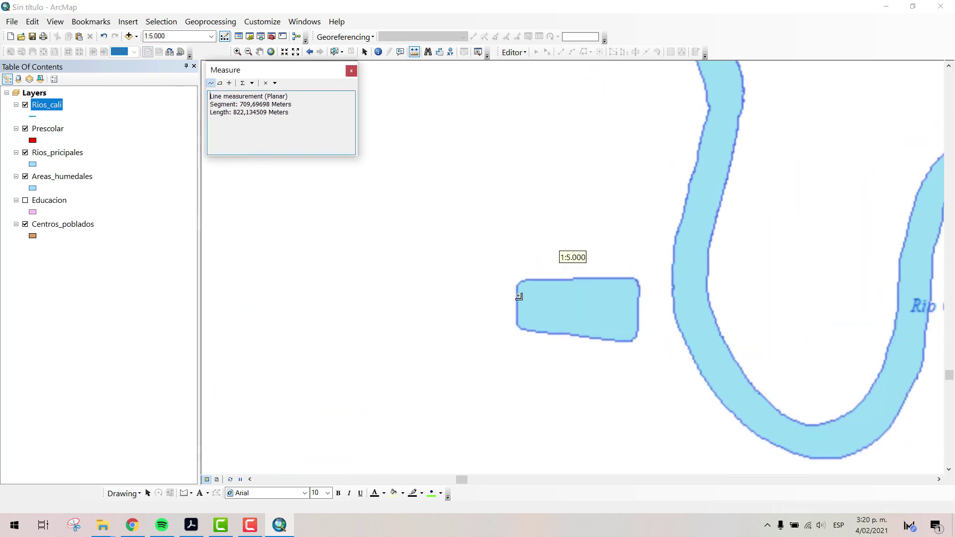
pyautogui.click(517, 294)
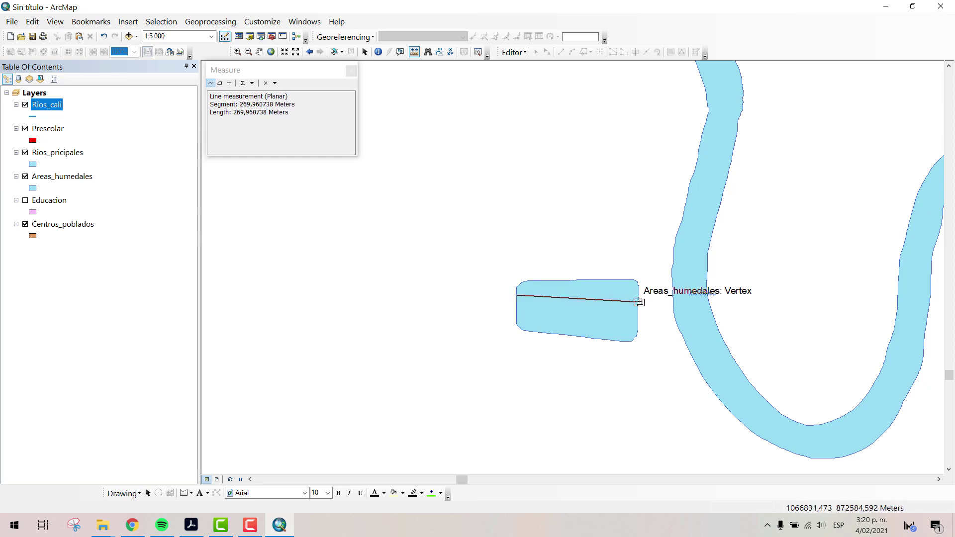
pyautogui.click(639, 302)
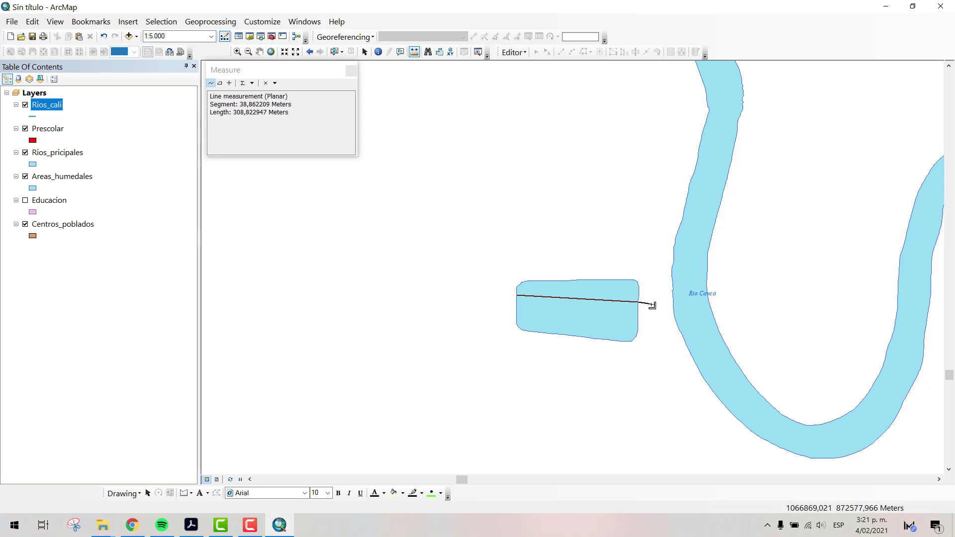
pyautogui.doubleClick(640, 302)
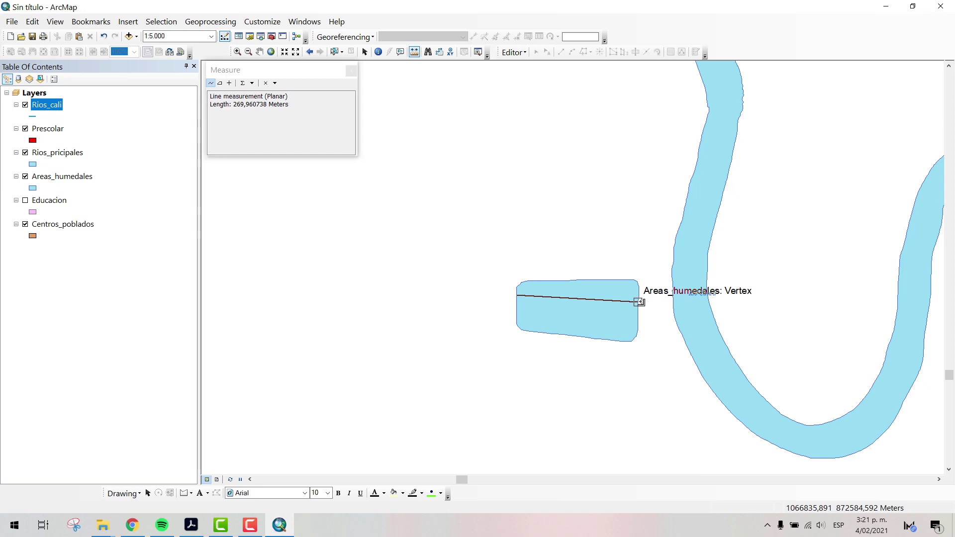
# Step: Measure the area of the rectangular wetland polygon by tracing its outline
pyautogui.click(220, 83)
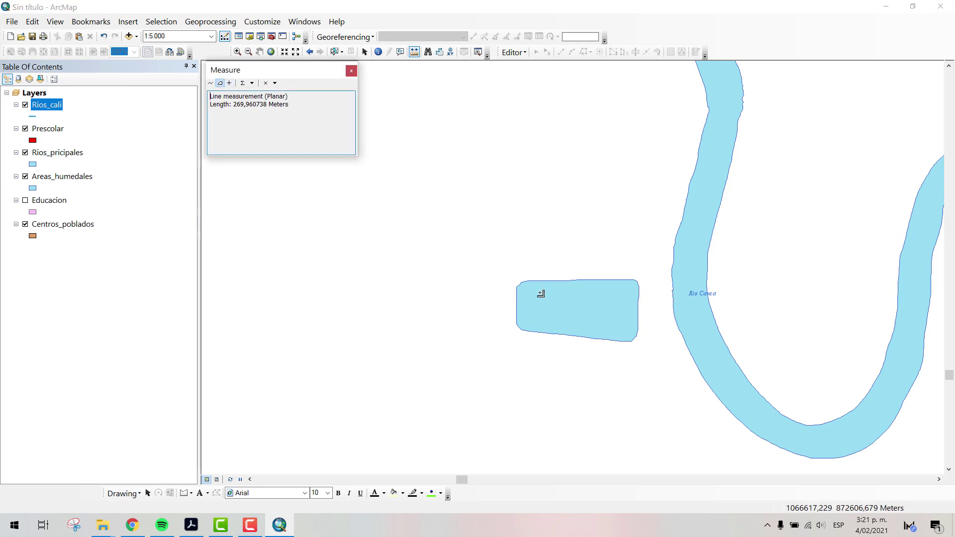
pyautogui.click(521, 286)
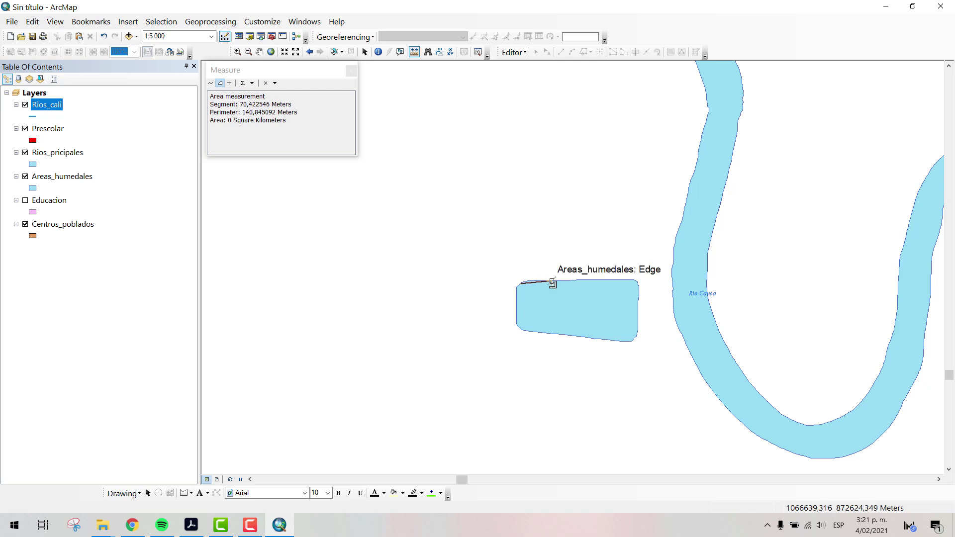
pyautogui.click(637, 282)
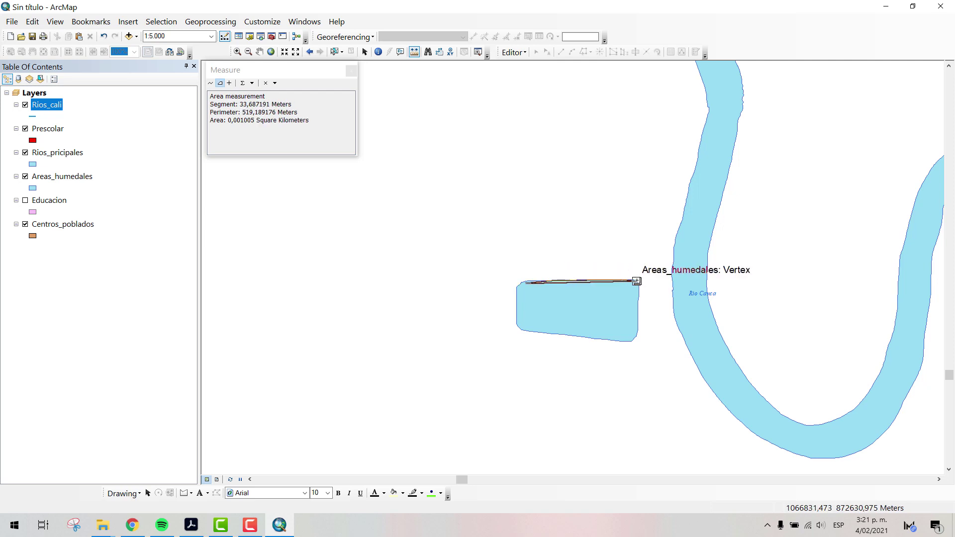
pyautogui.click(637, 337)
pyautogui.doubleClick(517, 327)
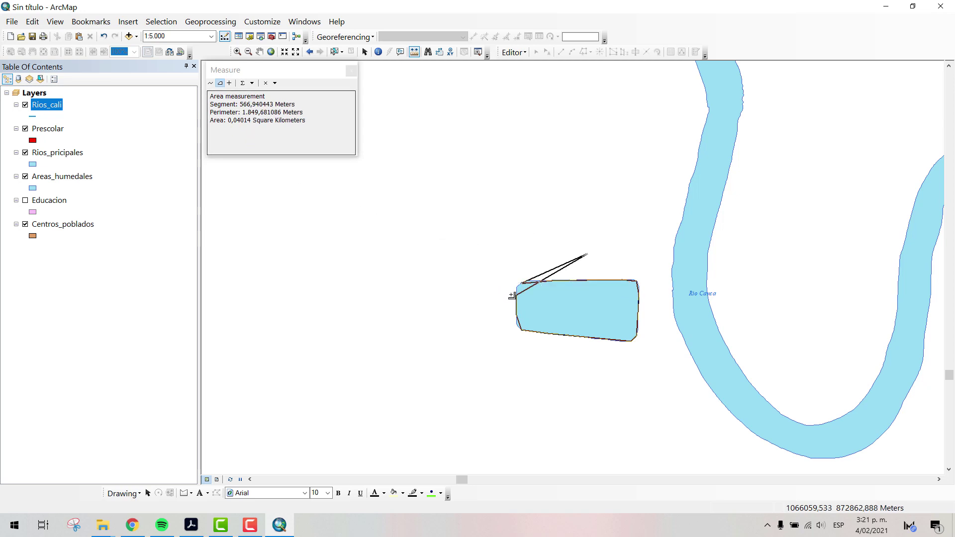
pyautogui.doubleClick(516, 287)
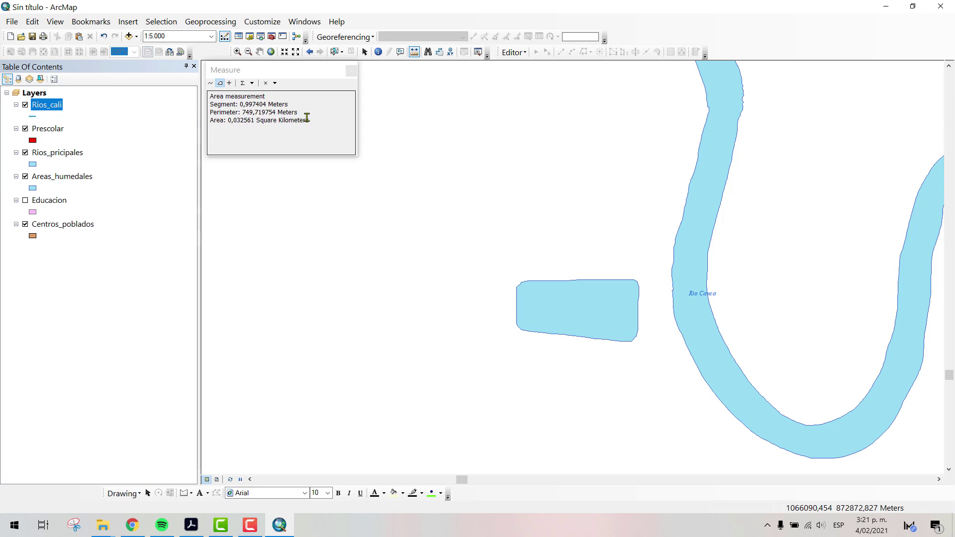
# Step: Set the area measurement units to hectares
pyautogui.click(256, 88)
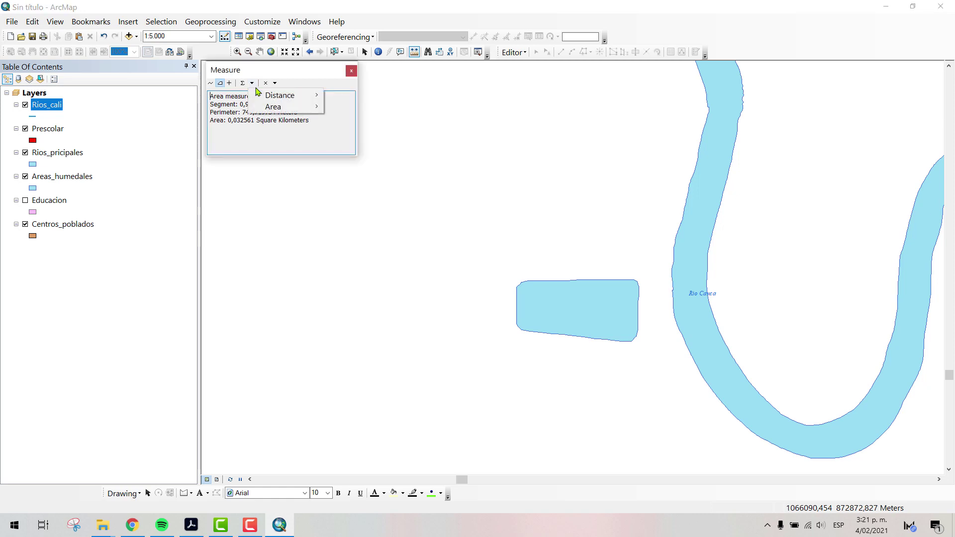
pyautogui.moveTo(264, 95)
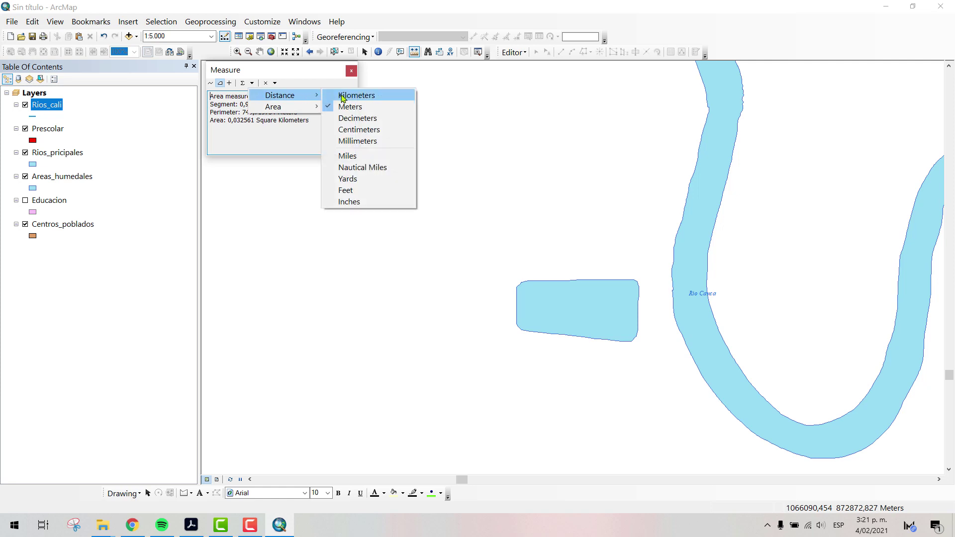
pyautogui.moveTo(314, 105)
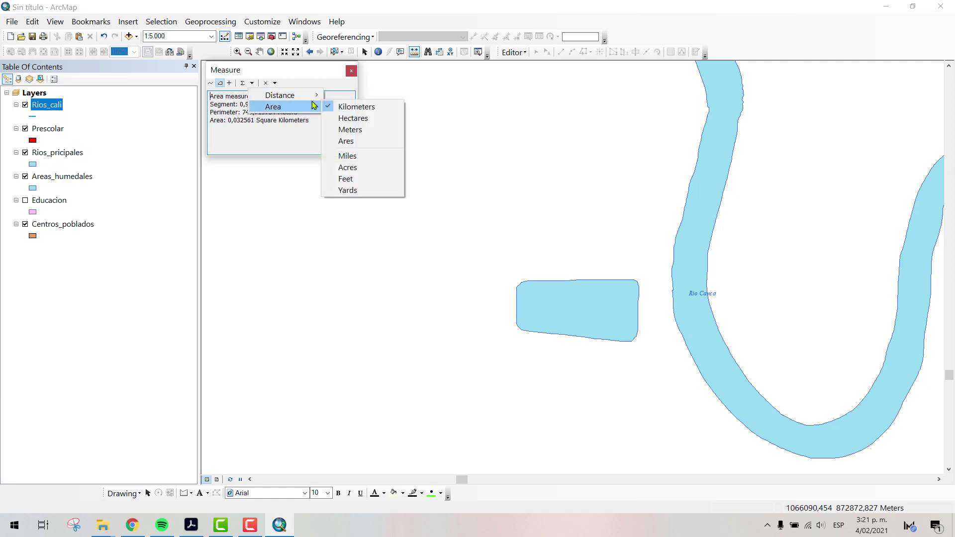
pyautogui.click(353, 119)
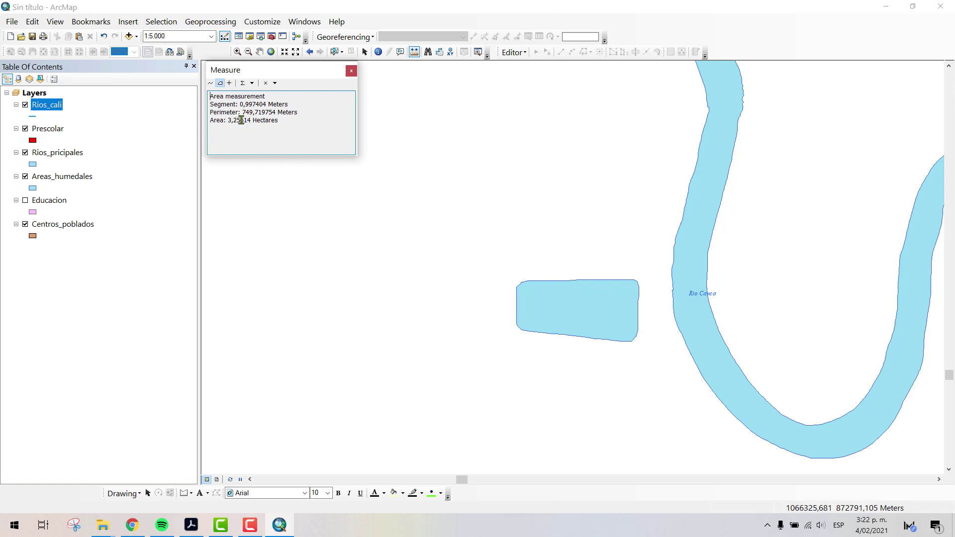
# Step: Switch the area measurement units to square meters and back to hectares, and close the measurement window
pyautogui.click(306, 140)
pyautogui.click(265, 85)
pyautogui.moveTo(298, 106)
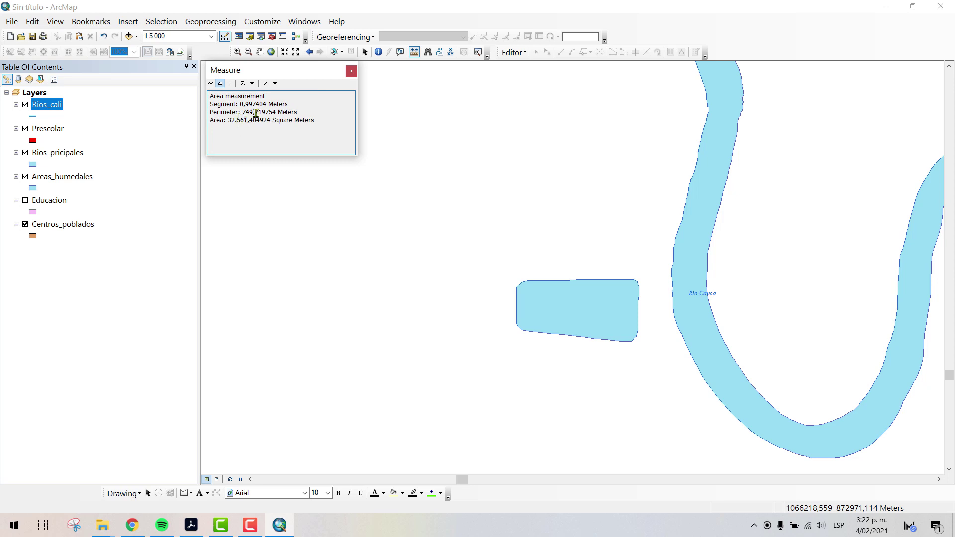
pyautogui.click(252, 83)
pyautogui.moveTo(267, 106)
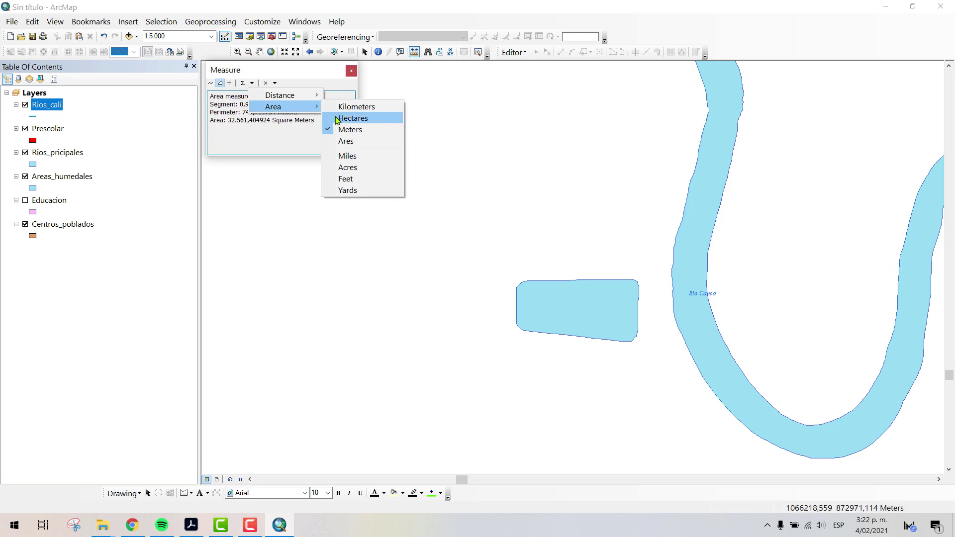
pyautogui.click(338, 119)
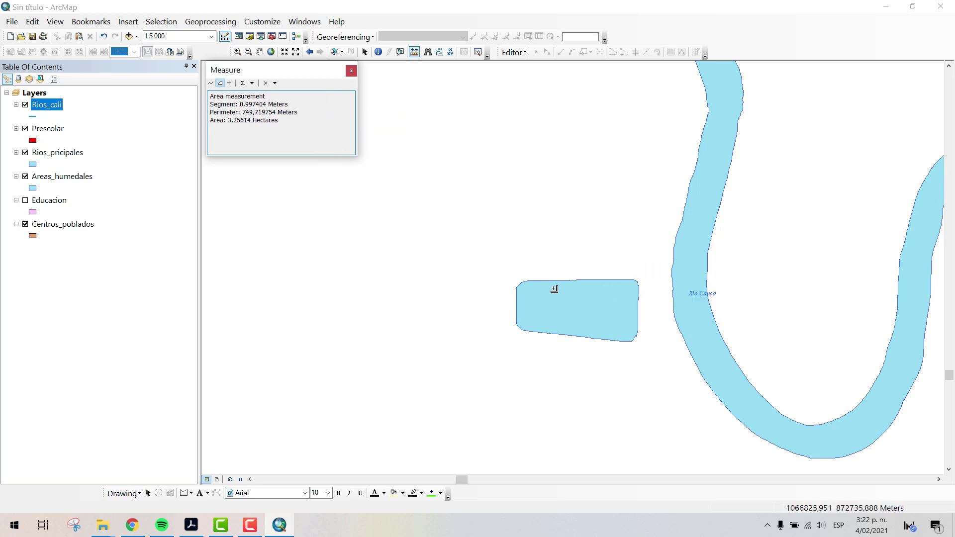
pyautogui.click(352, 71)
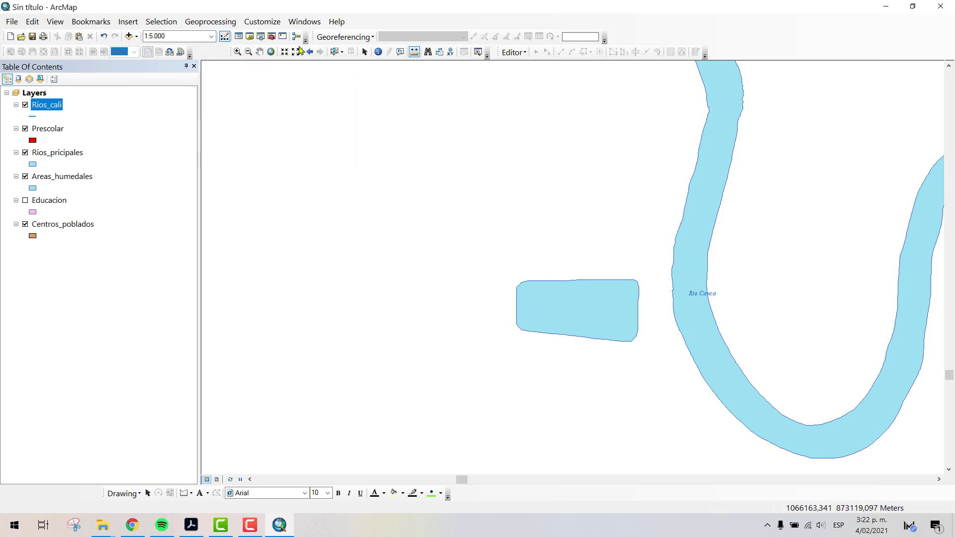
# Step: Measure the length of the Río Cauca from its junction with the Río Cali to the bend beside the rectangular wetland
pyautogui.click(260, 52)
pyautogui.scroll(-5, 579, 328)
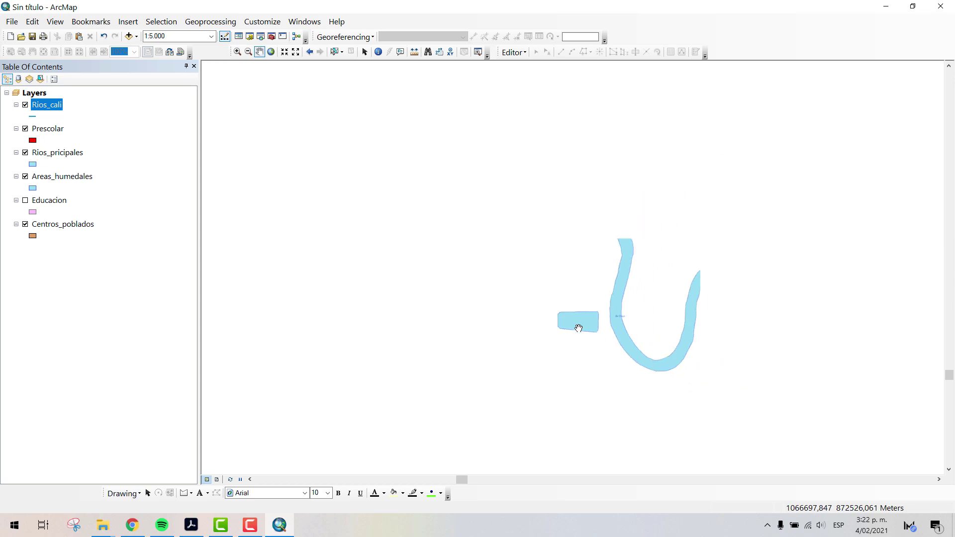
pyautogui.scroll(-2, 581, 336)
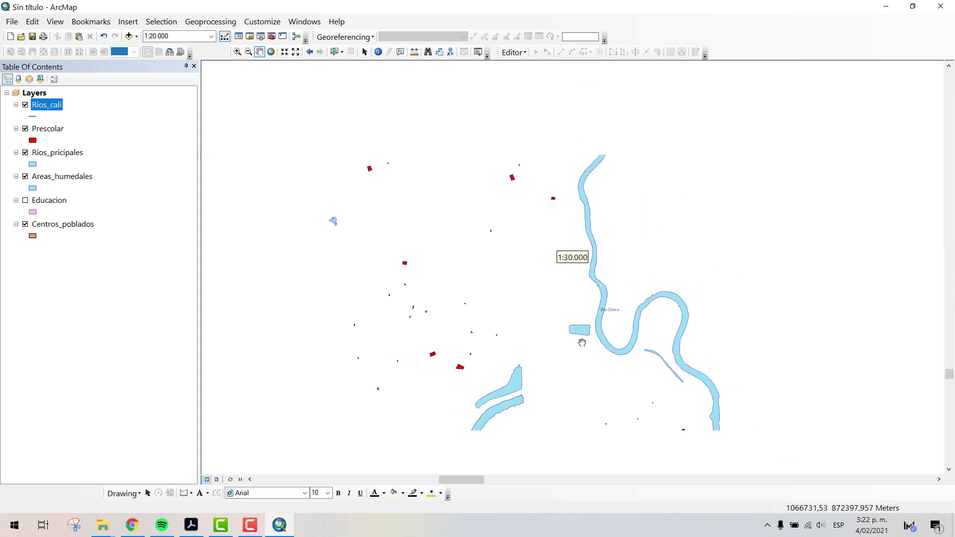
pyautogui.scroll(-3, 500, 336)
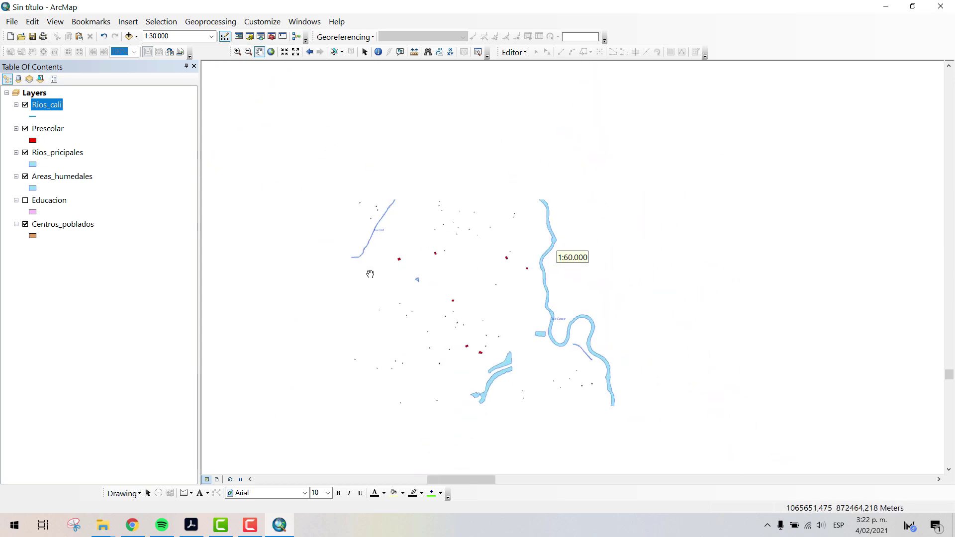
pyautogui.moveTo(539, 193); pyautogui.dragTo(735, 124)
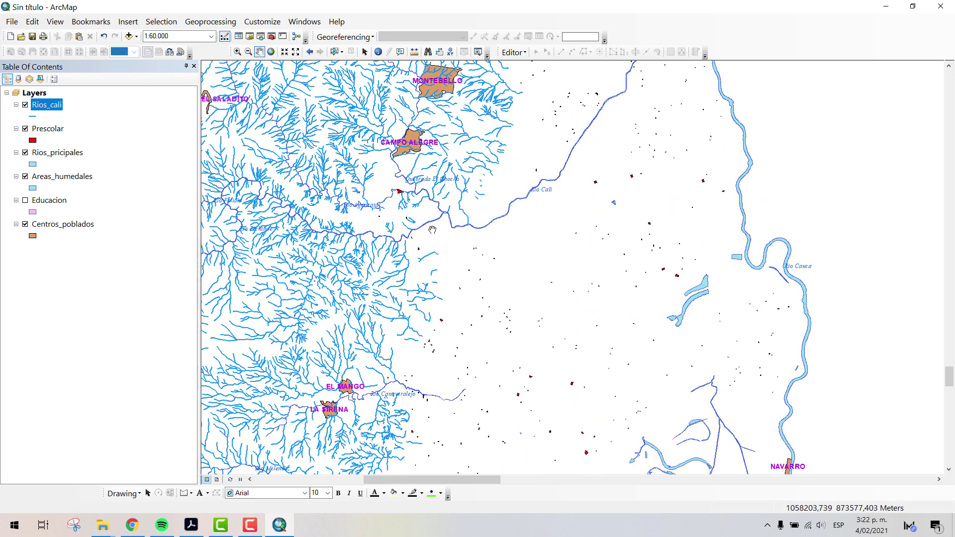
pyautogui.moveTo(671, 198); pyautogui.dragTo(480, 235)
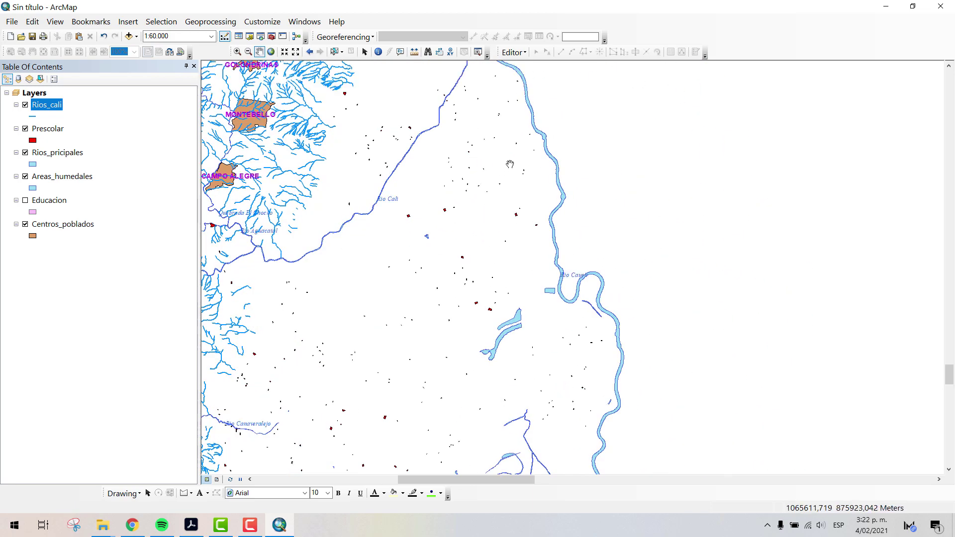
pyautogui.moveTo(416, 156); pyautogui.dragTo(458, 197)
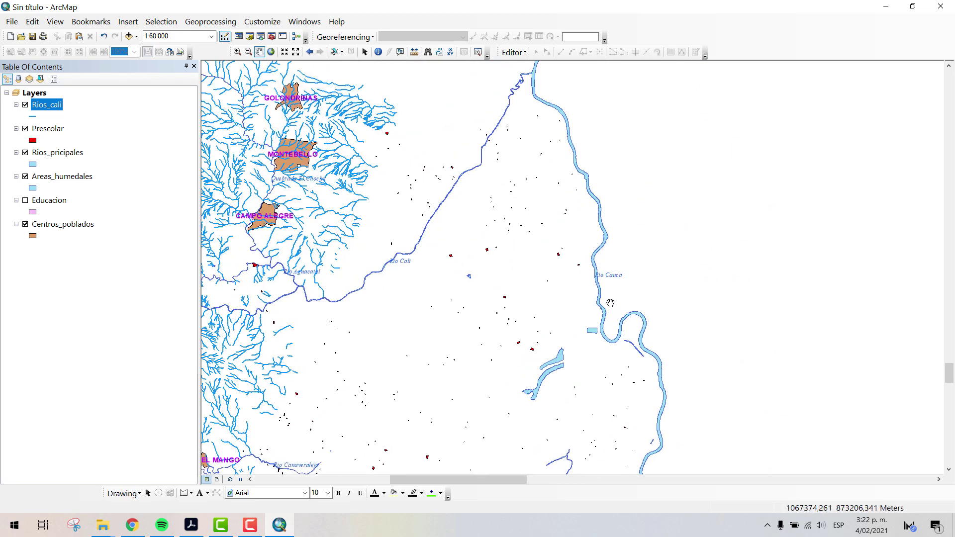
pyautogui.click(414, 52)
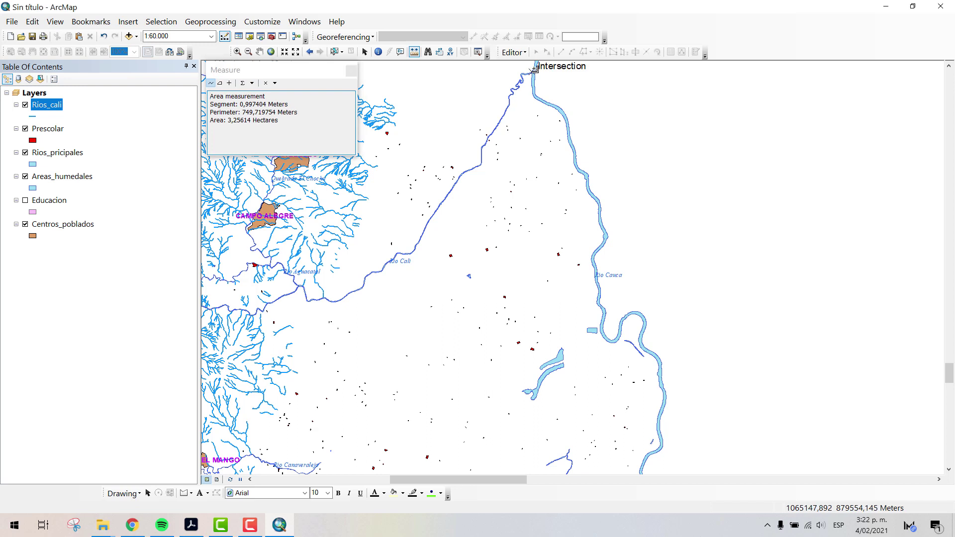
pyautogui.click(536, 71)
pyautogui.click(534, 92)
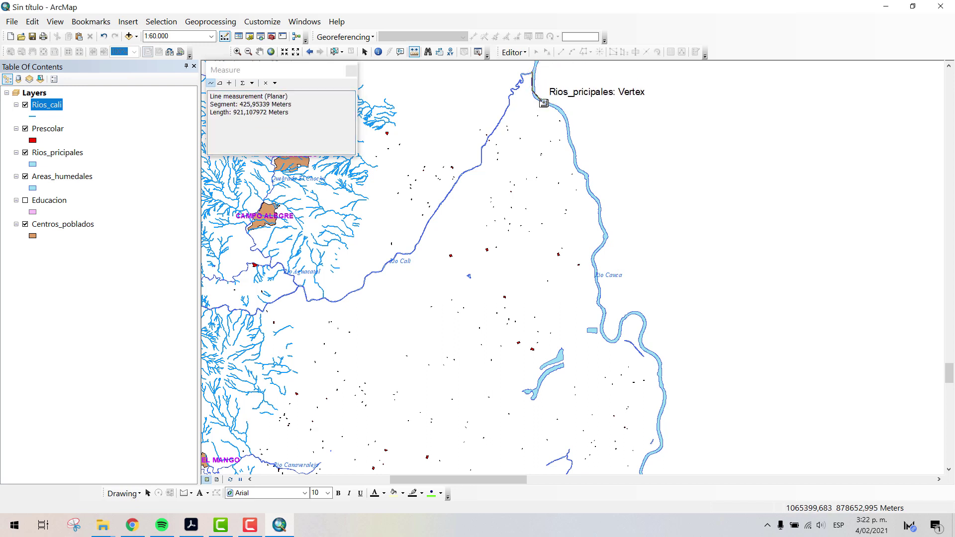
pyautogui.click(544, 104)
pyautogui.click(560, 113)
pyautogui.click(569, 136)
pyautogui.click(579, 168)
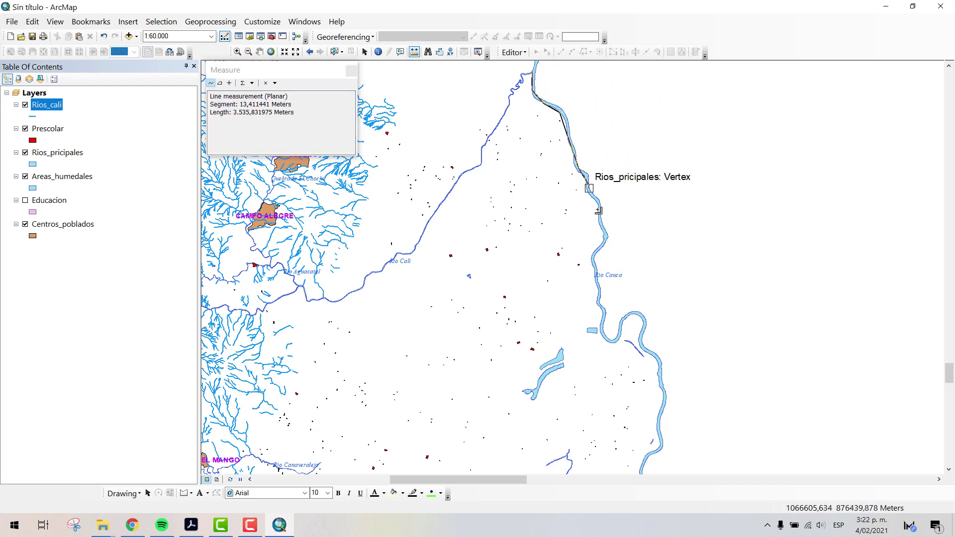
pyautogui.click(592, 199)
pyautogui.click(605, 231)
pyautogui.click(595, 259)
pyautogui.click(600, 285)
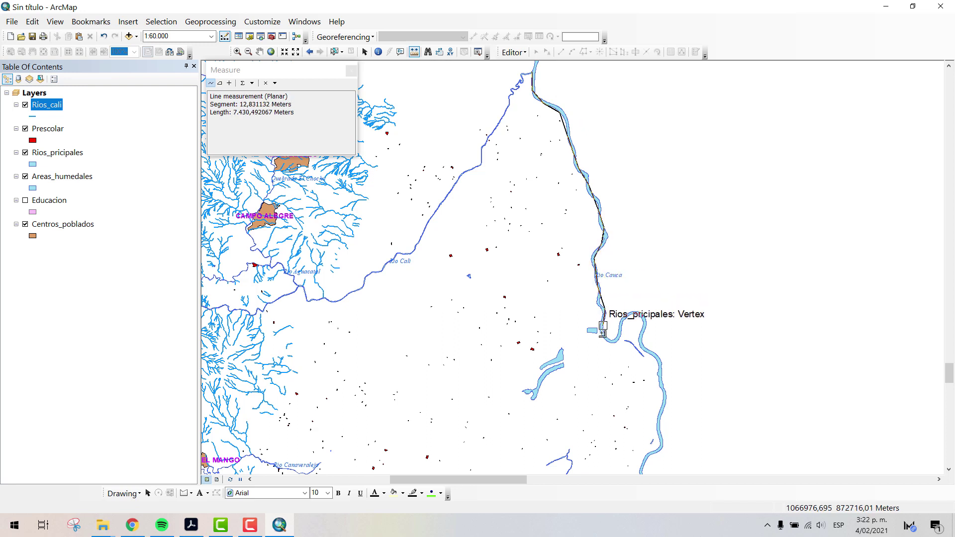
pyautogui.click(604, 331)
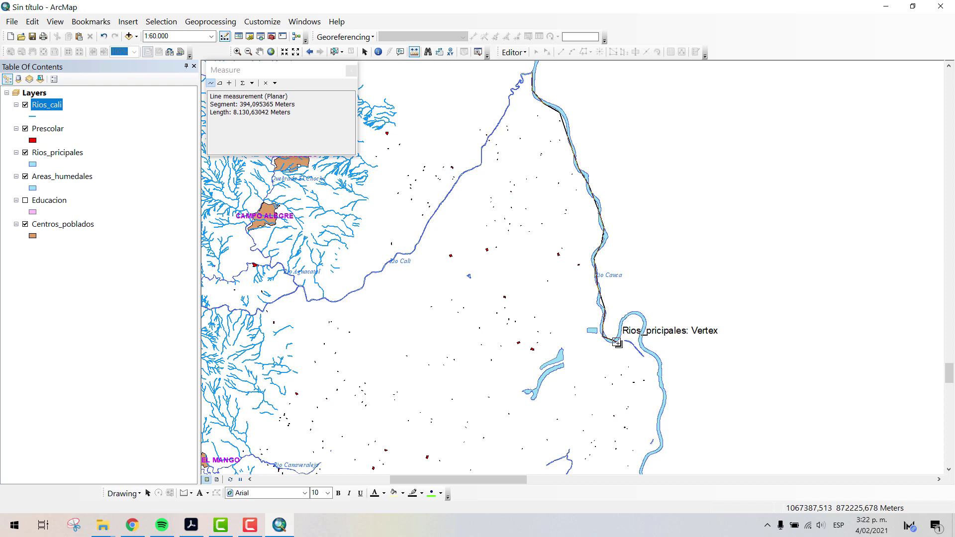
pyautogui.click(617, 343)
# Step: Switch the distance measurement units to kilometers and back to meters
pyautogui.click(253, 83)
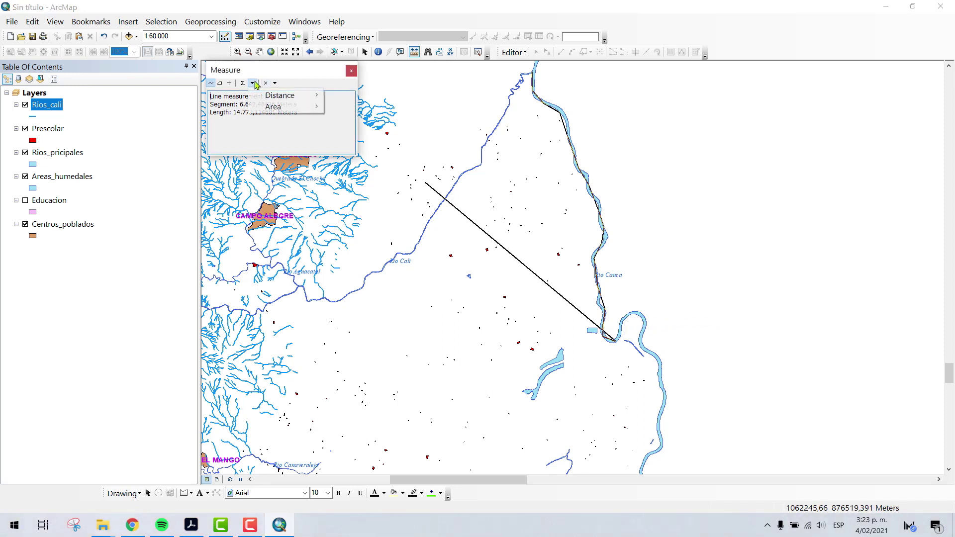
pyautogui.moveTo(293, 95)
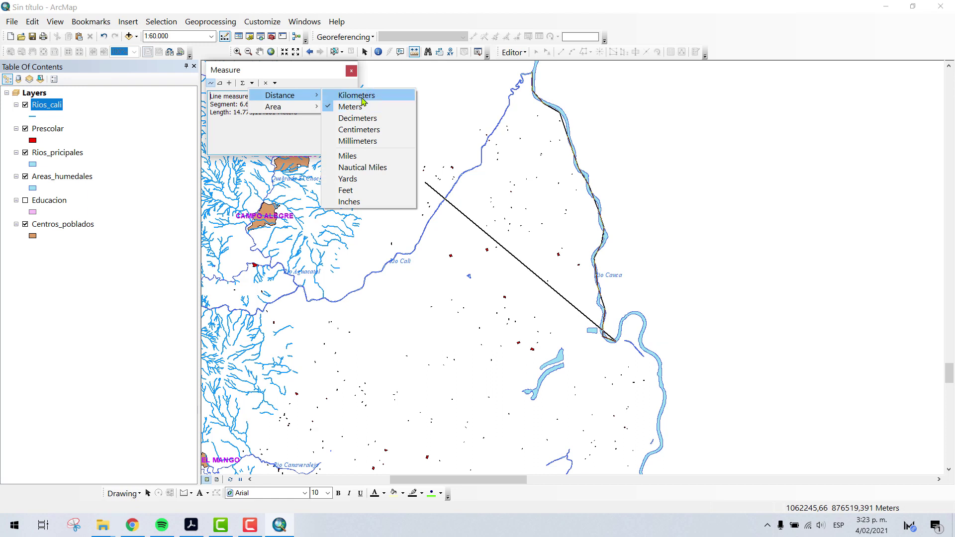
pyautogui.click(362, 96)
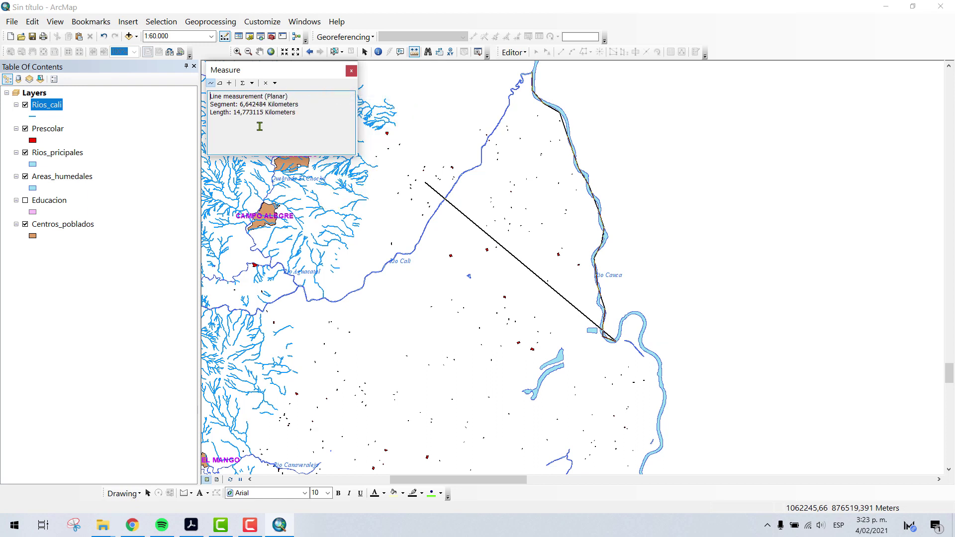
pyautogui.click(253, 83)
pyautogui.moveTo(286, 95)
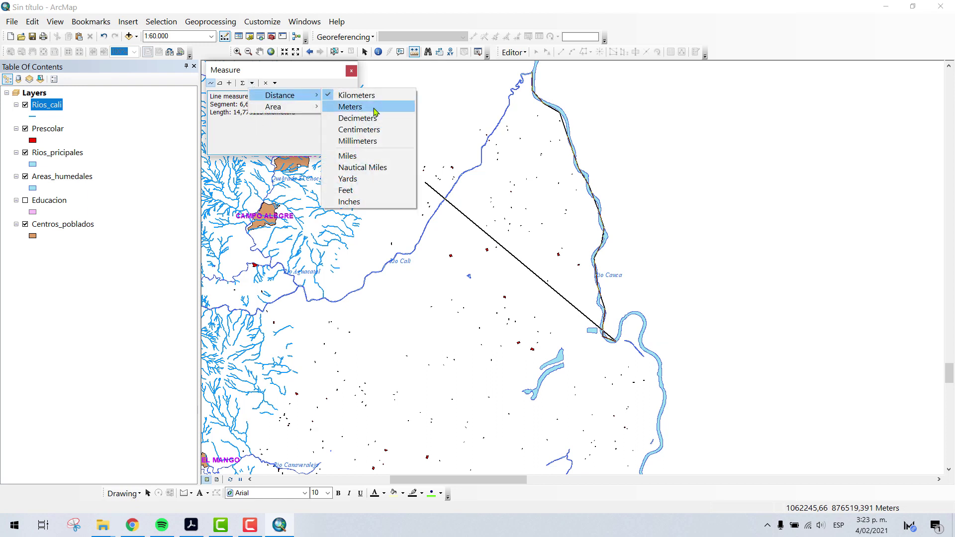
pyautogui.click(376, 108)
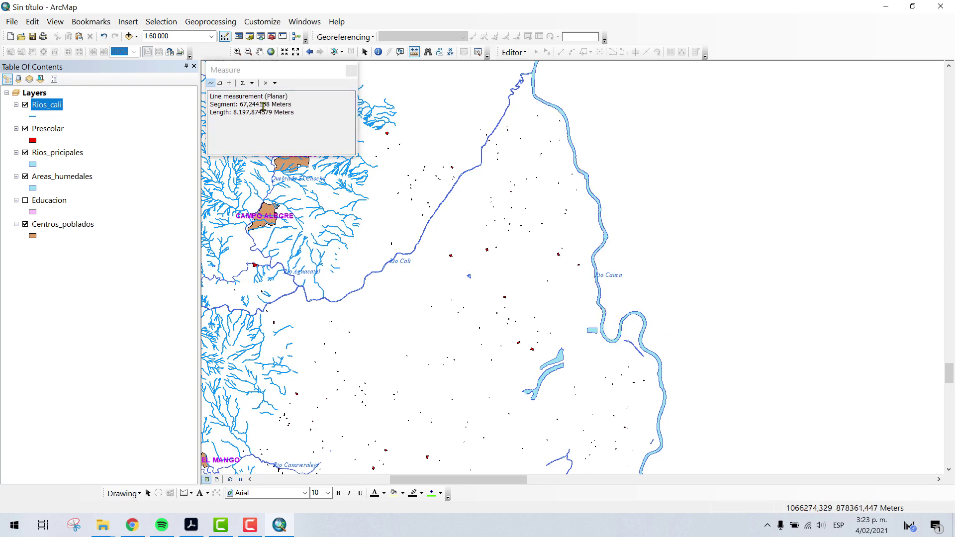
# Step: Set the distance measurement units to kilometers for the finished river measurement and close the measurement window
pyautogui.click(252, 83)
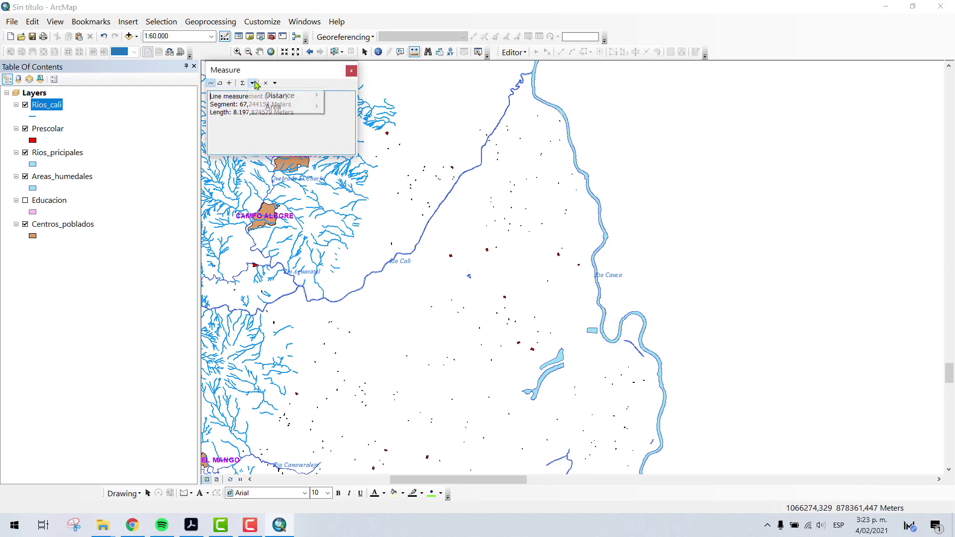
pyautogui.moveTo(273, 96)
pyautogui.click(351, 95)
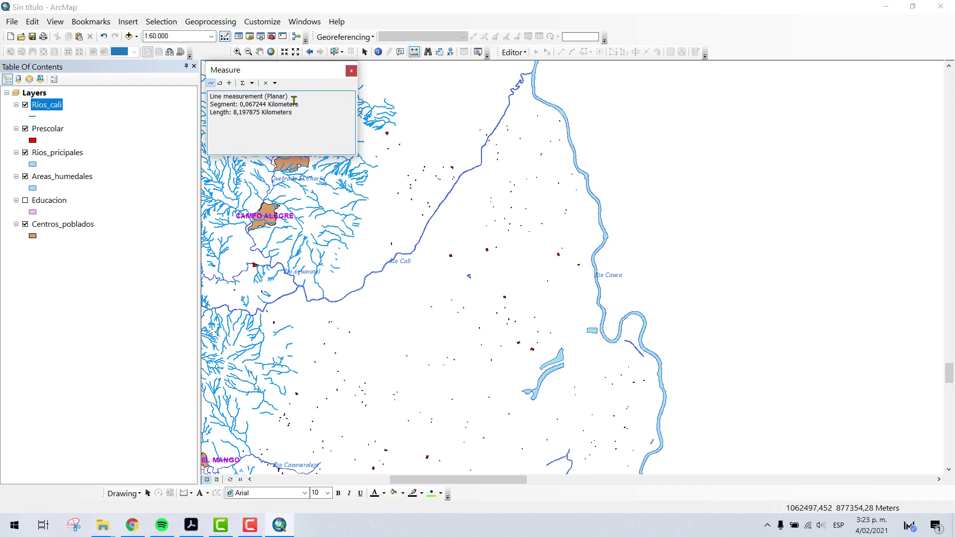
pyautogui.click(351, 72)
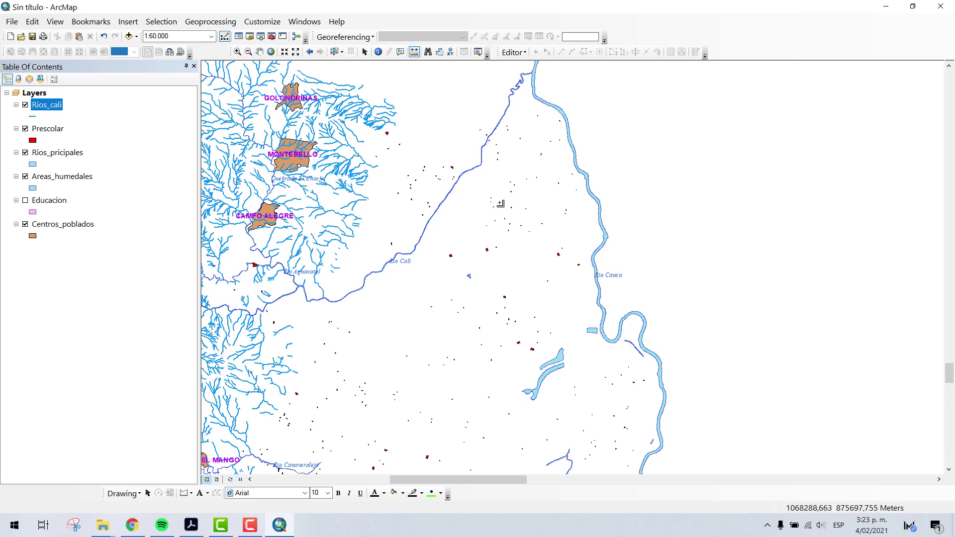
# Step: Examine the rivers, wetlands and populated centers from the northern hills to the southern edge of the mapped area
pyautogui.click(259, 52)
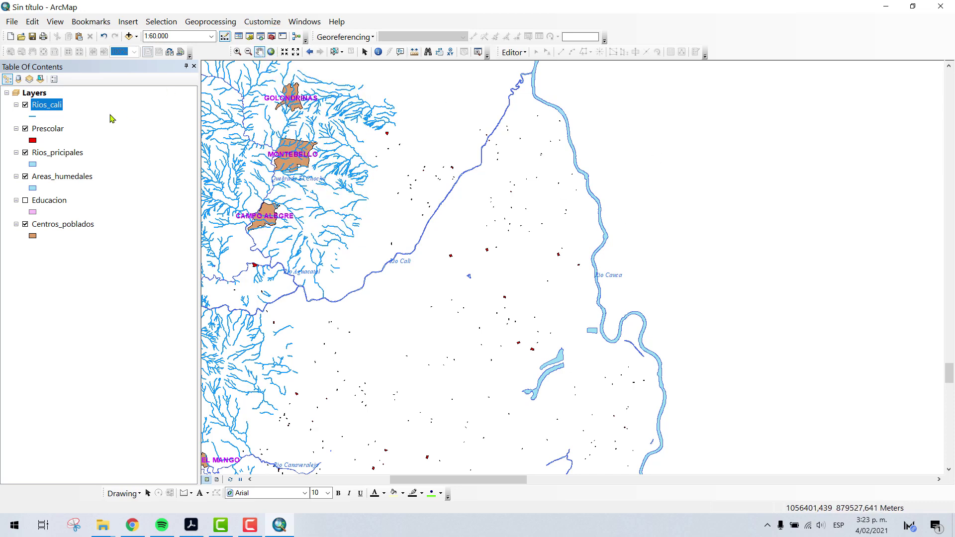
pyautogui.moveTo(394, 160); pyautogui.dragTo(418, 170)
pyautogui.moveTo(416, 273); pyautogui.dragTo(476, 281)
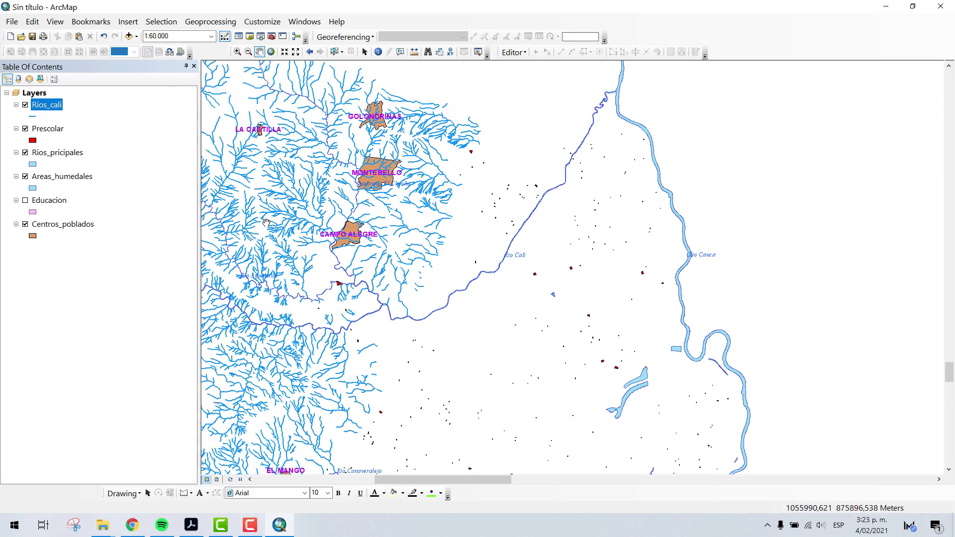
pyautogui.scroll(-1, 528, 247)
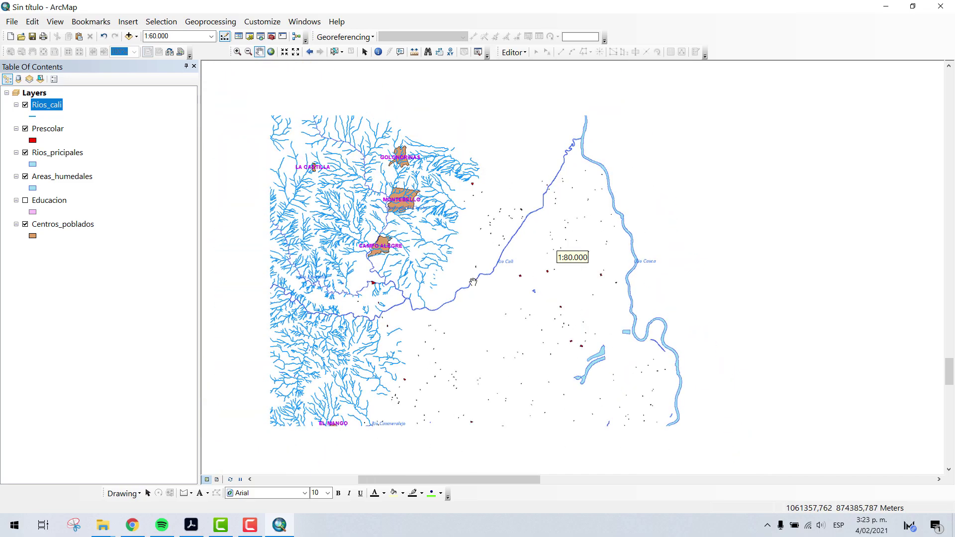
pyautogui.moveTo(495, 288); pyautogui.dragTo(536, 252)
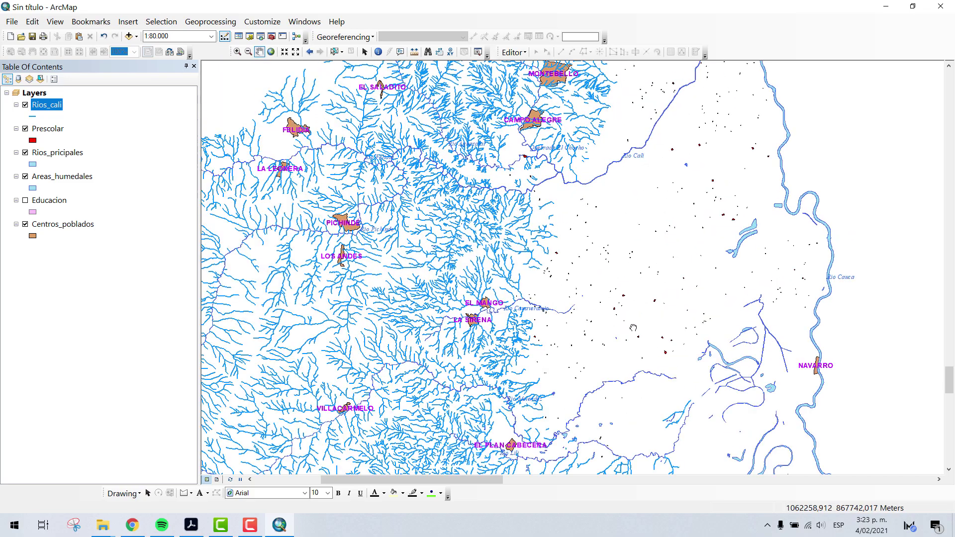
pyautogui.moveTo(620, 440); pyautogui.dragTo(447, 185)
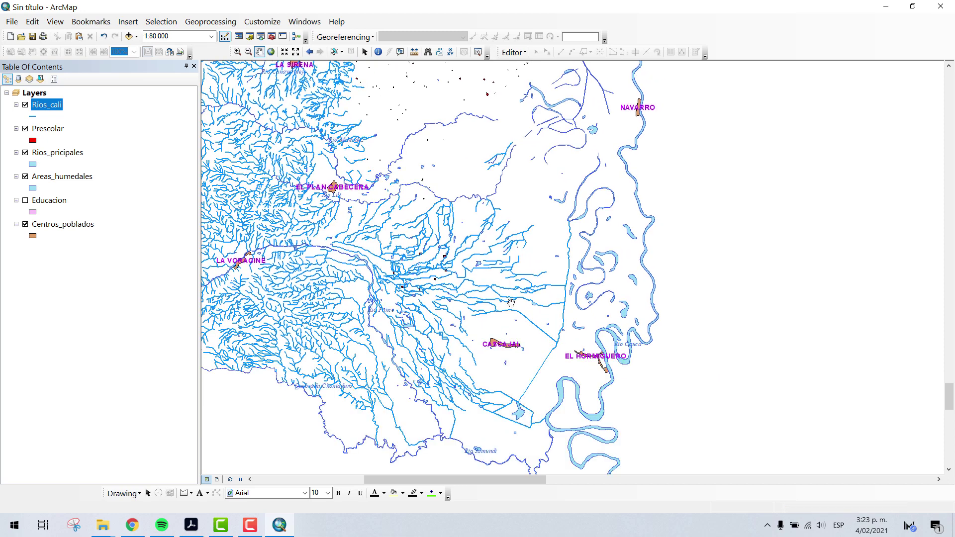
pyautogui.moveTo(550, 349); pyautogui.dragTo(536, 295)
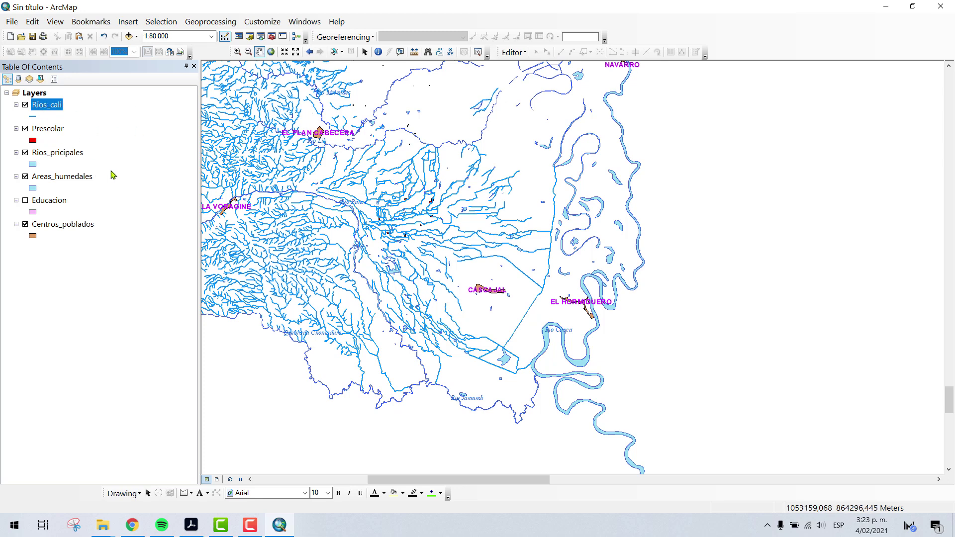
pyautogui.click(161, 22)
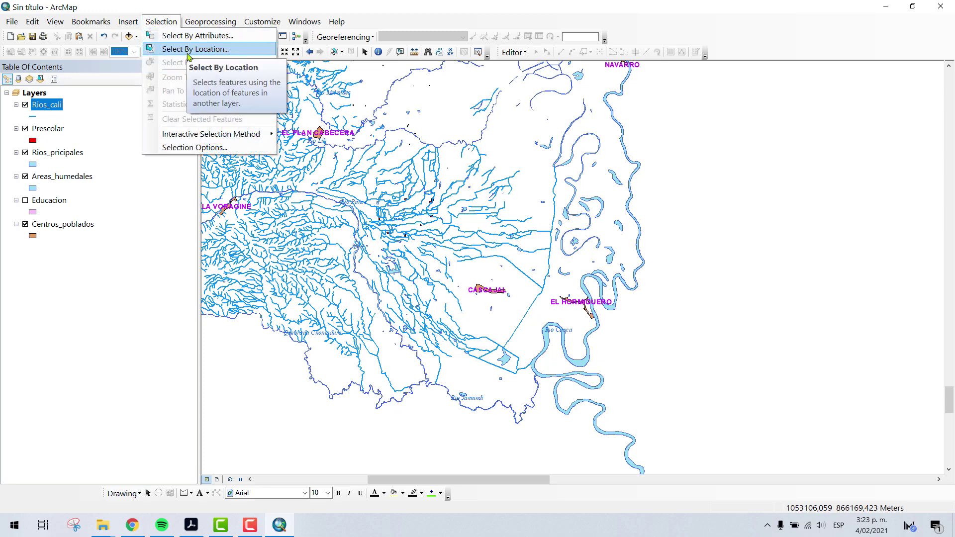
pyautogui.click(154, 14)
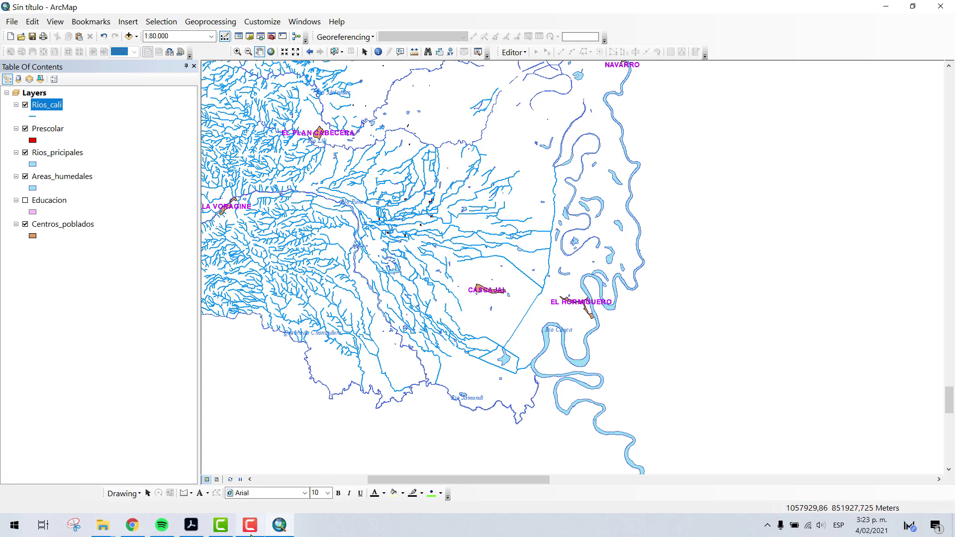
pyautogui.moveTo(250, 536)
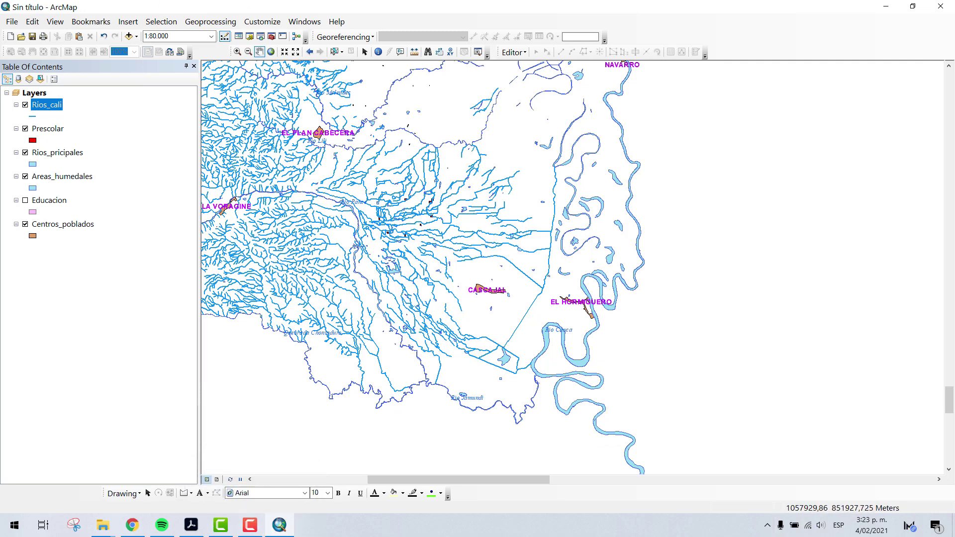